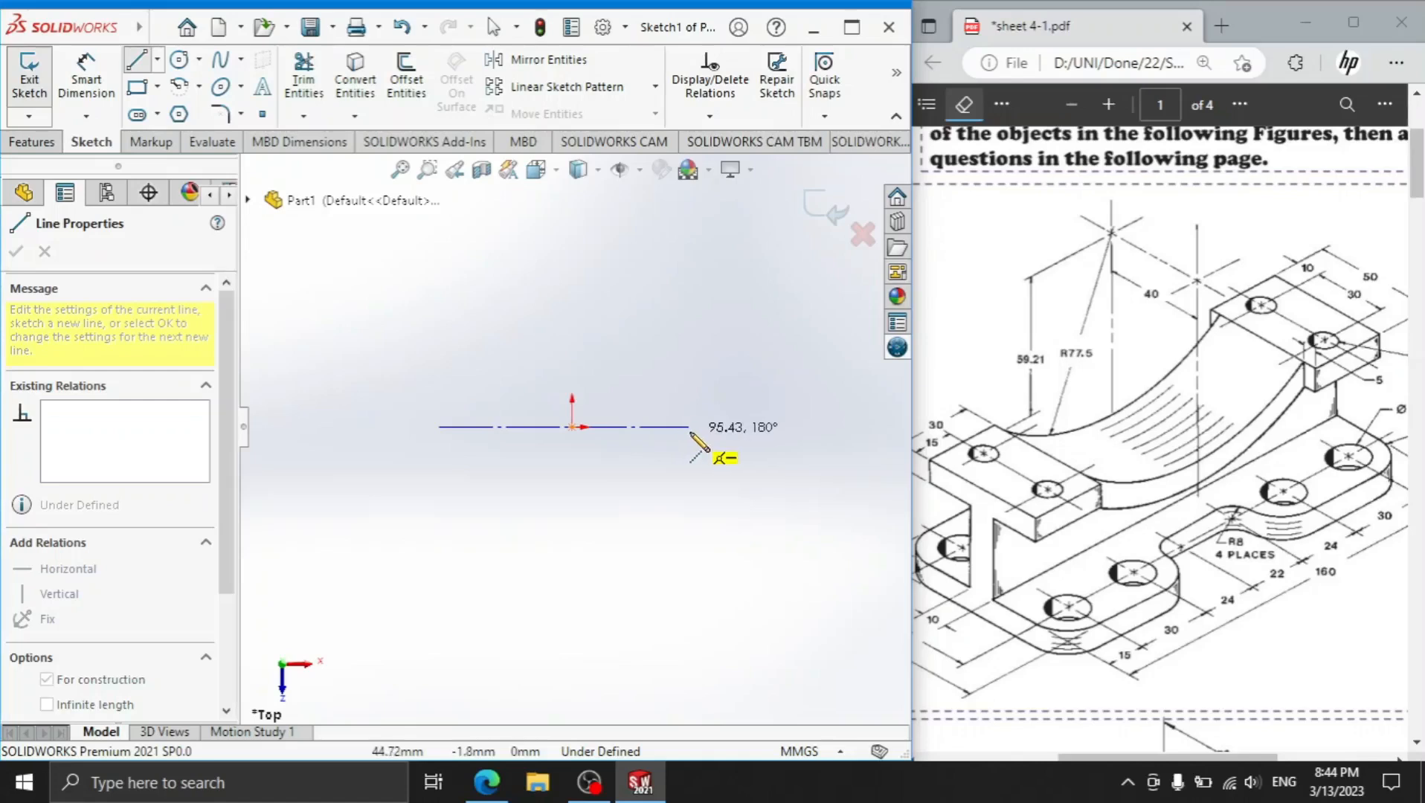
Finish the horizontal centerline and sketch a vertical centerline through the origin, extending above and below it.
key("Escape")
mouse_move(569, 313)
right_mouse_down()
mouse_move(500, 303)
mouse_move(519, 293)
right_mouse_up()
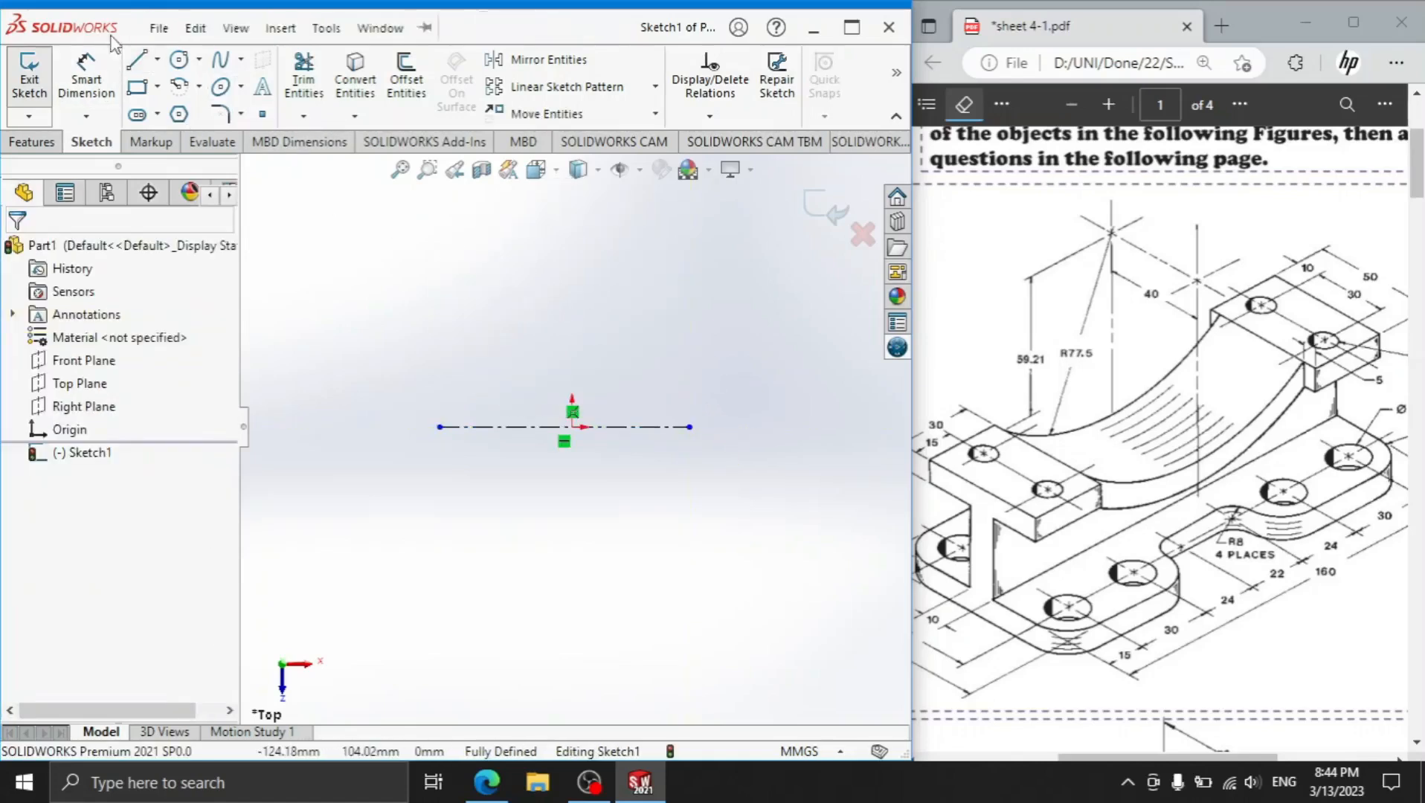
left_click(157, 59)
left_click(182, 115)
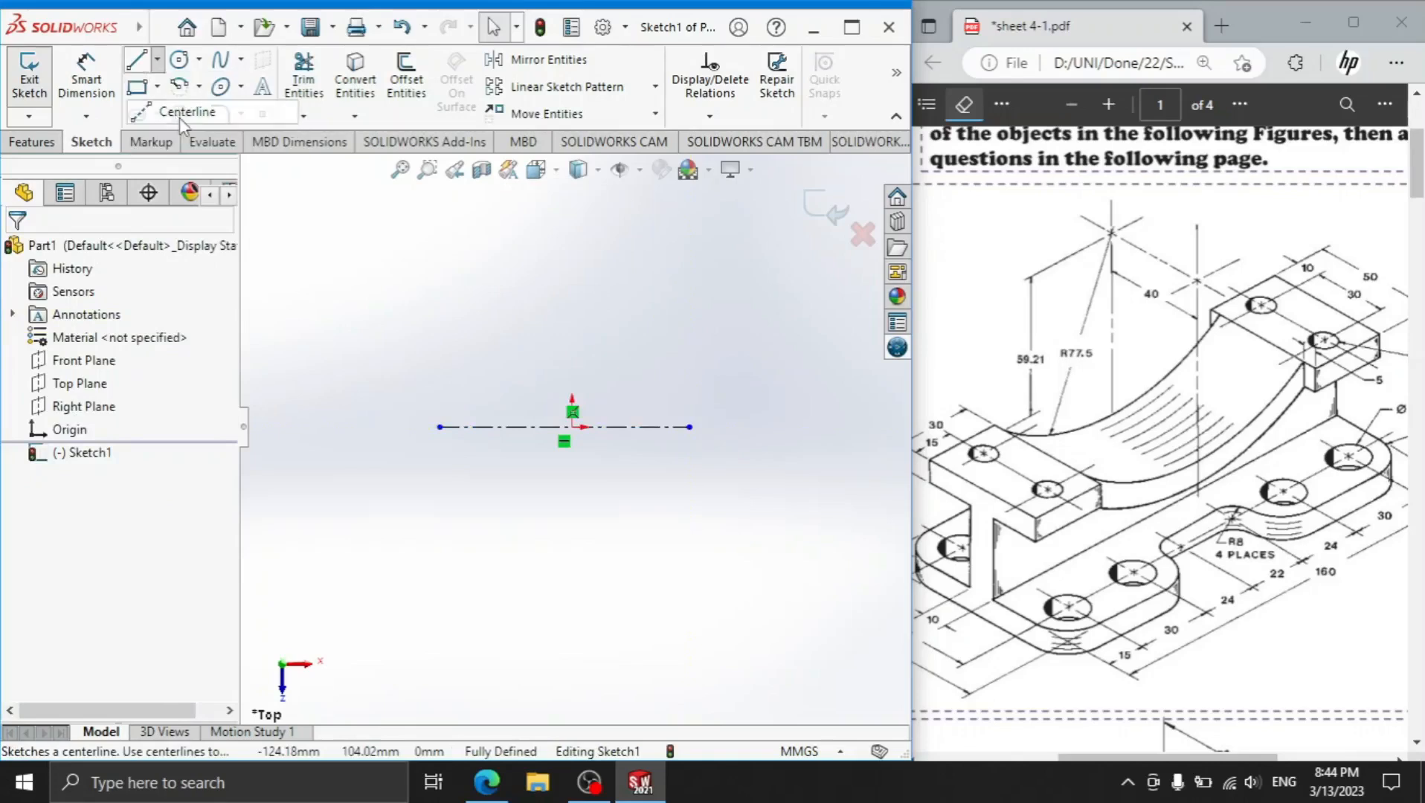
left_click(573, 236)
left_click(573, 594)
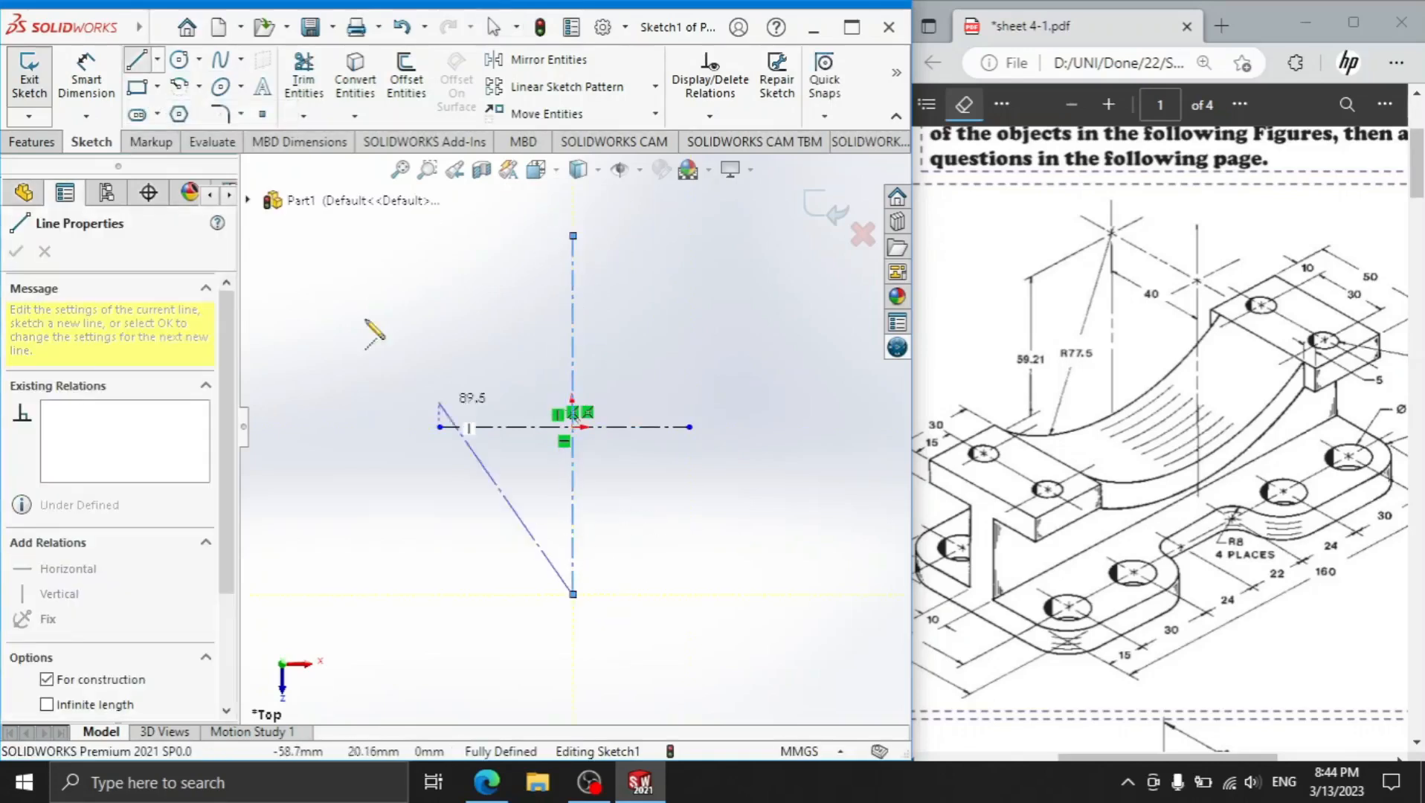
Sketch a circle centred on the origin, about 157 mm in diameter.
left_click(179, 59)
left_click(572, 427)
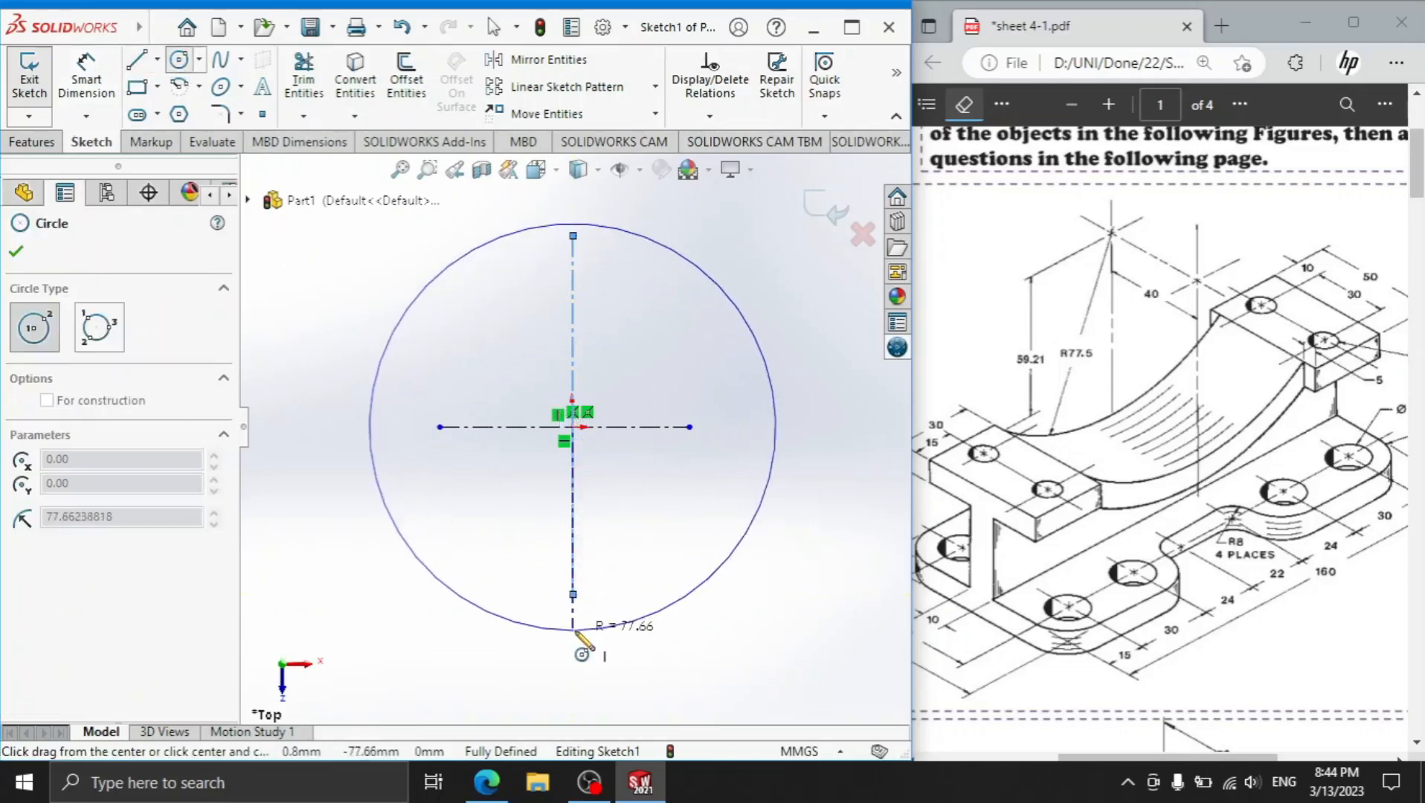
left_click(577, 632)
Underline the R77.5 dimension on the PDF drawing and dimension the circle's diameter to 155 mm.
left_click(72, 74)
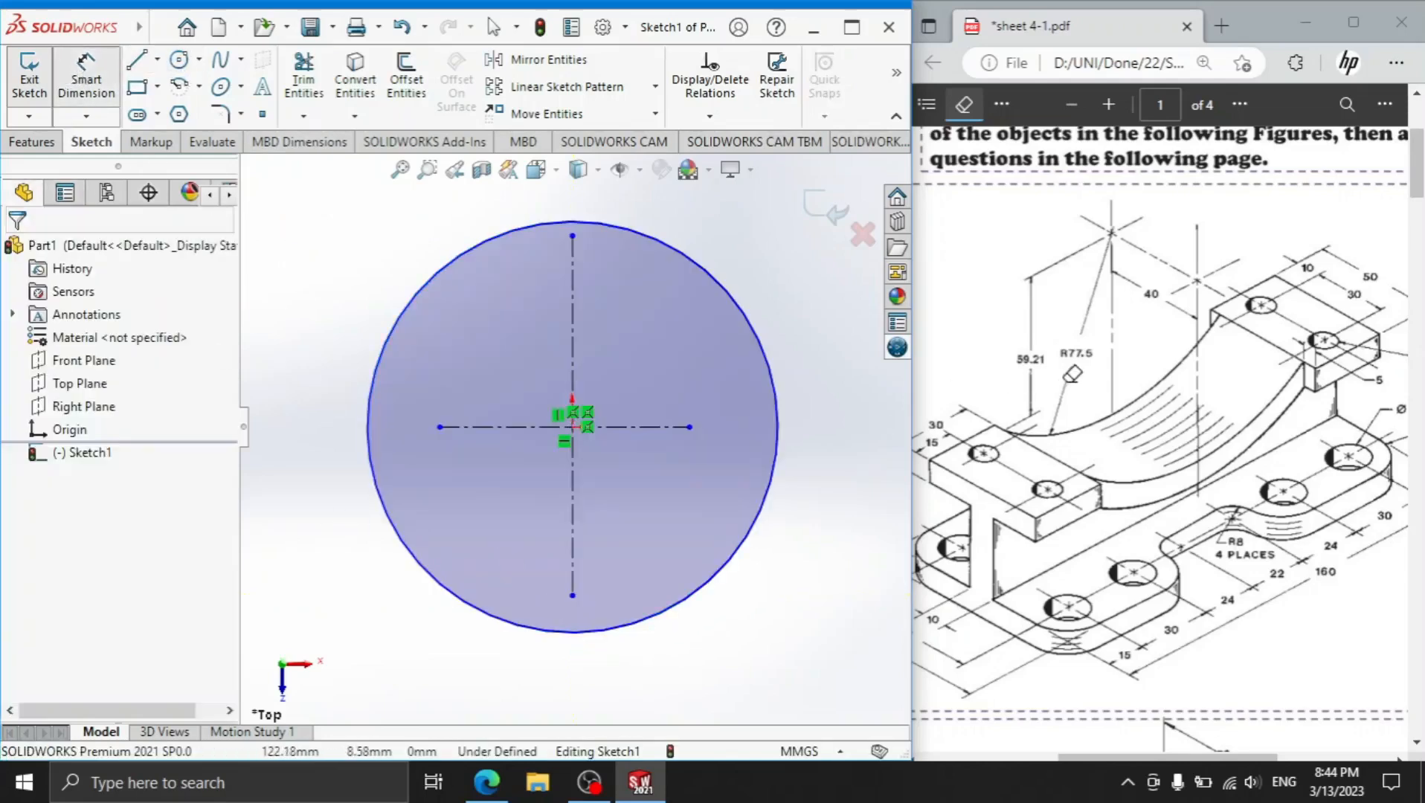
left_click(1002, 104)
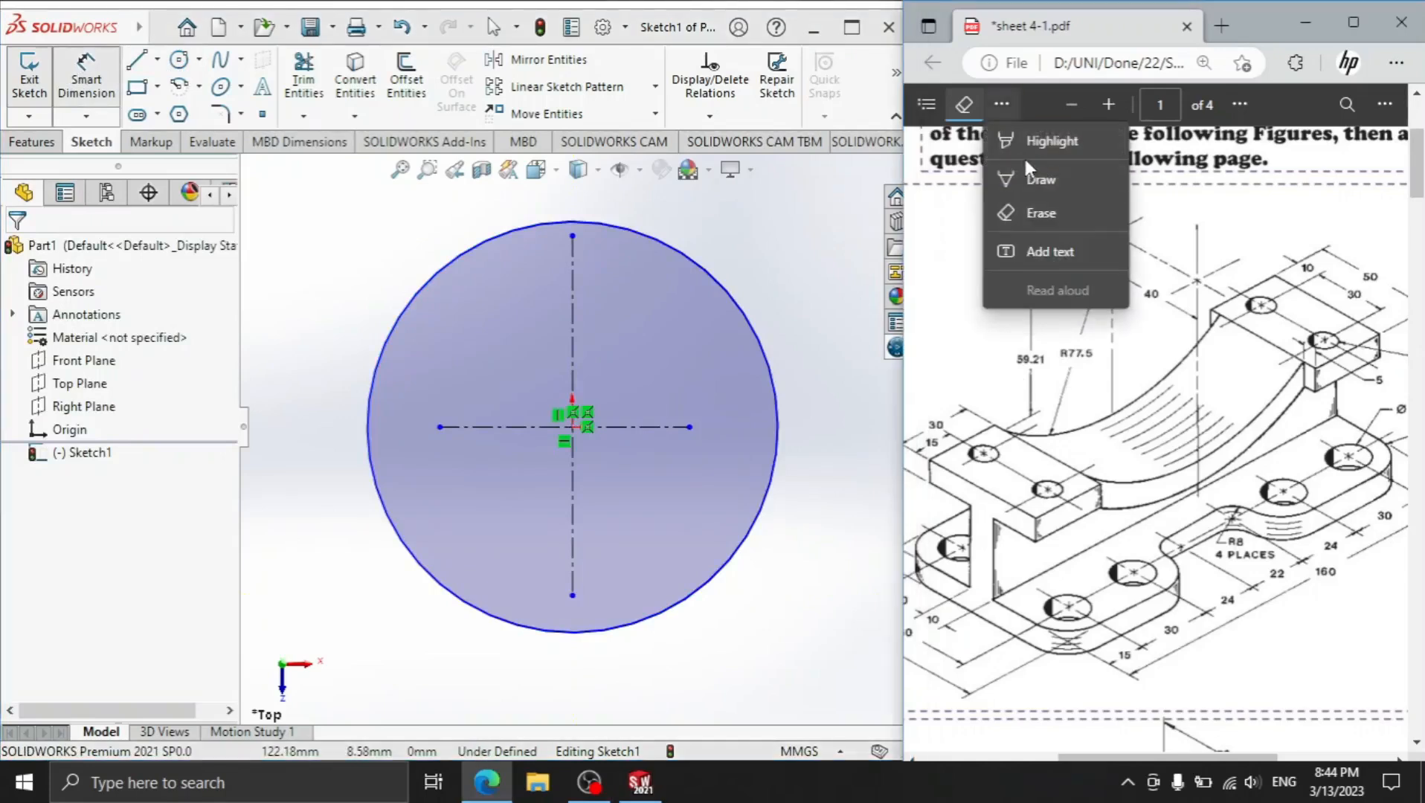
left_click(1044, 180)
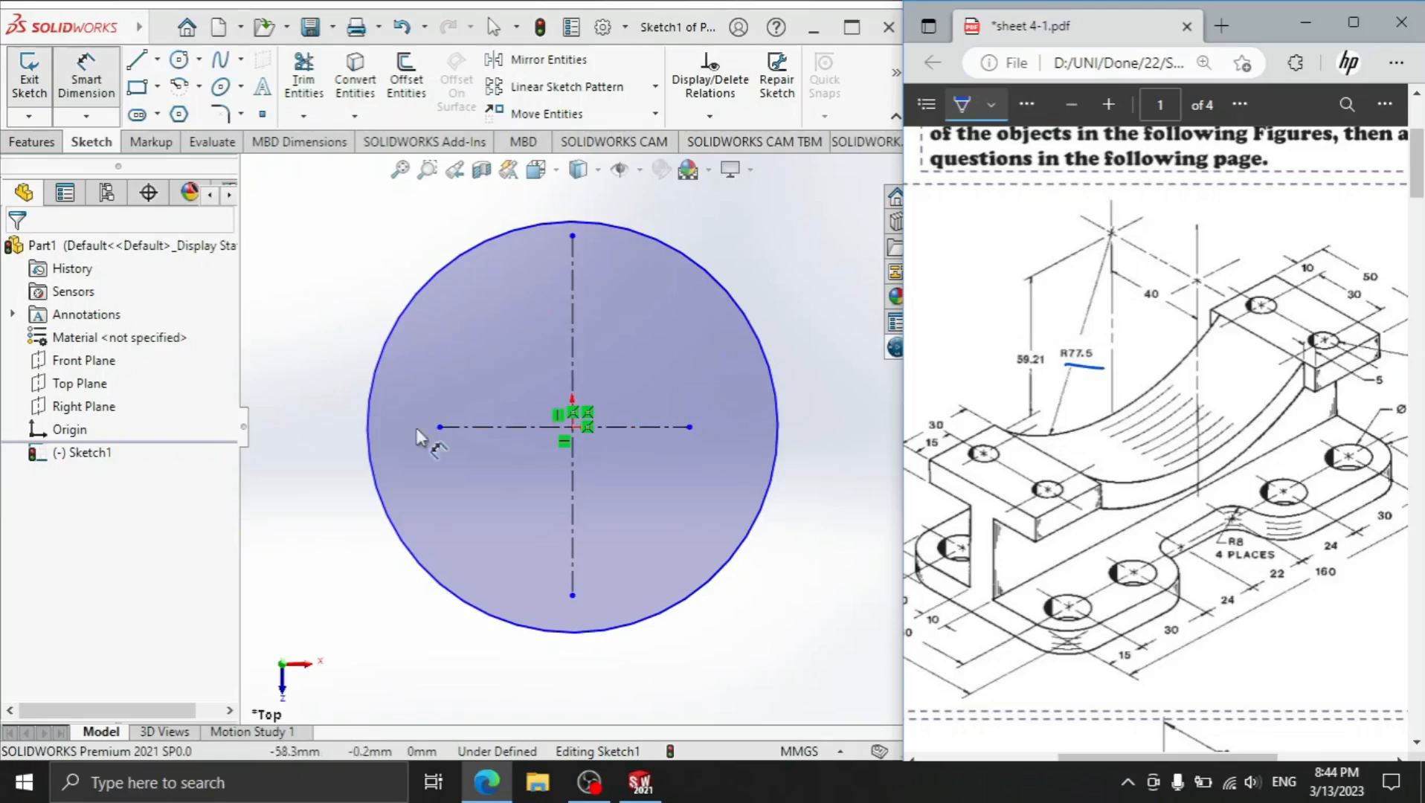
left_click(368, 435)
left_click(316, 430)
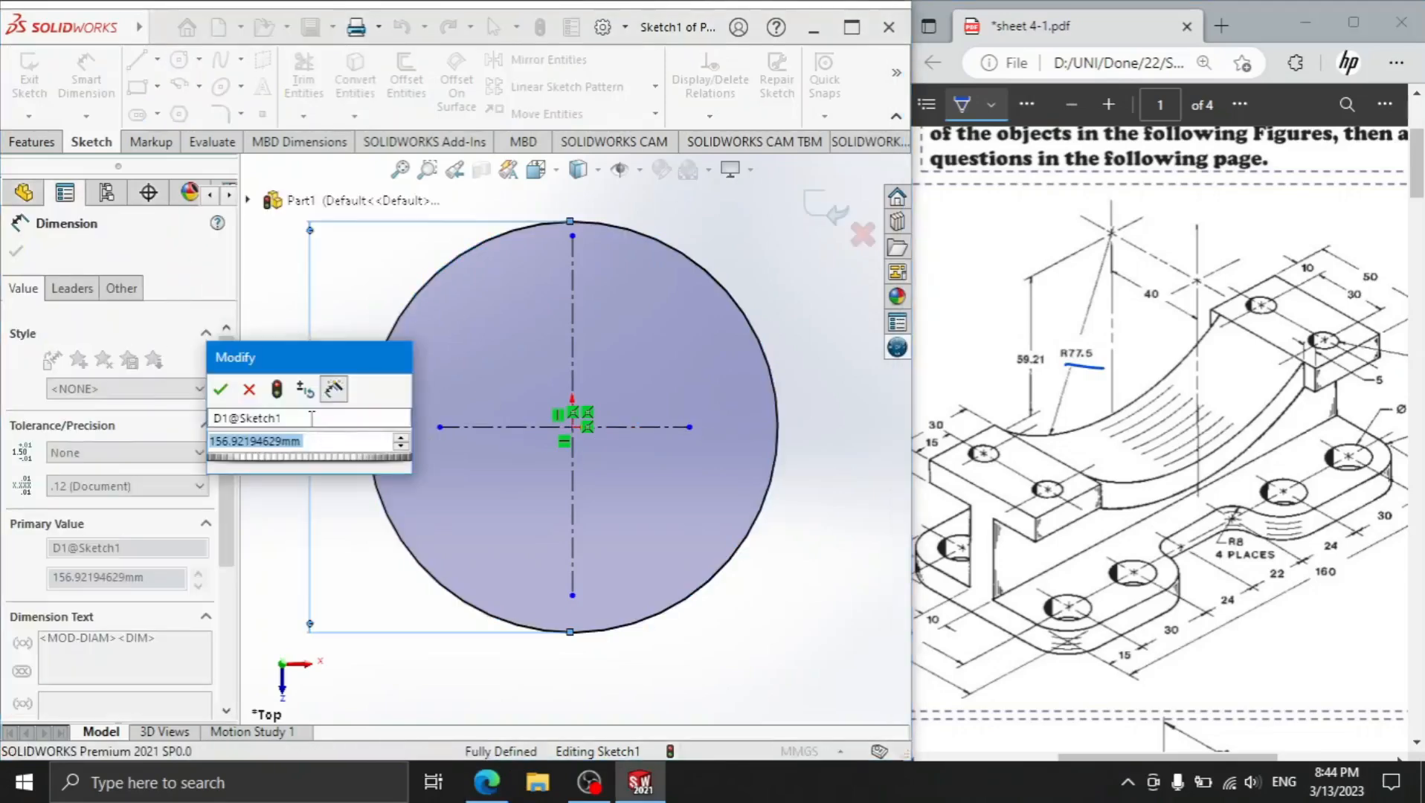
type("155")
key("Return")
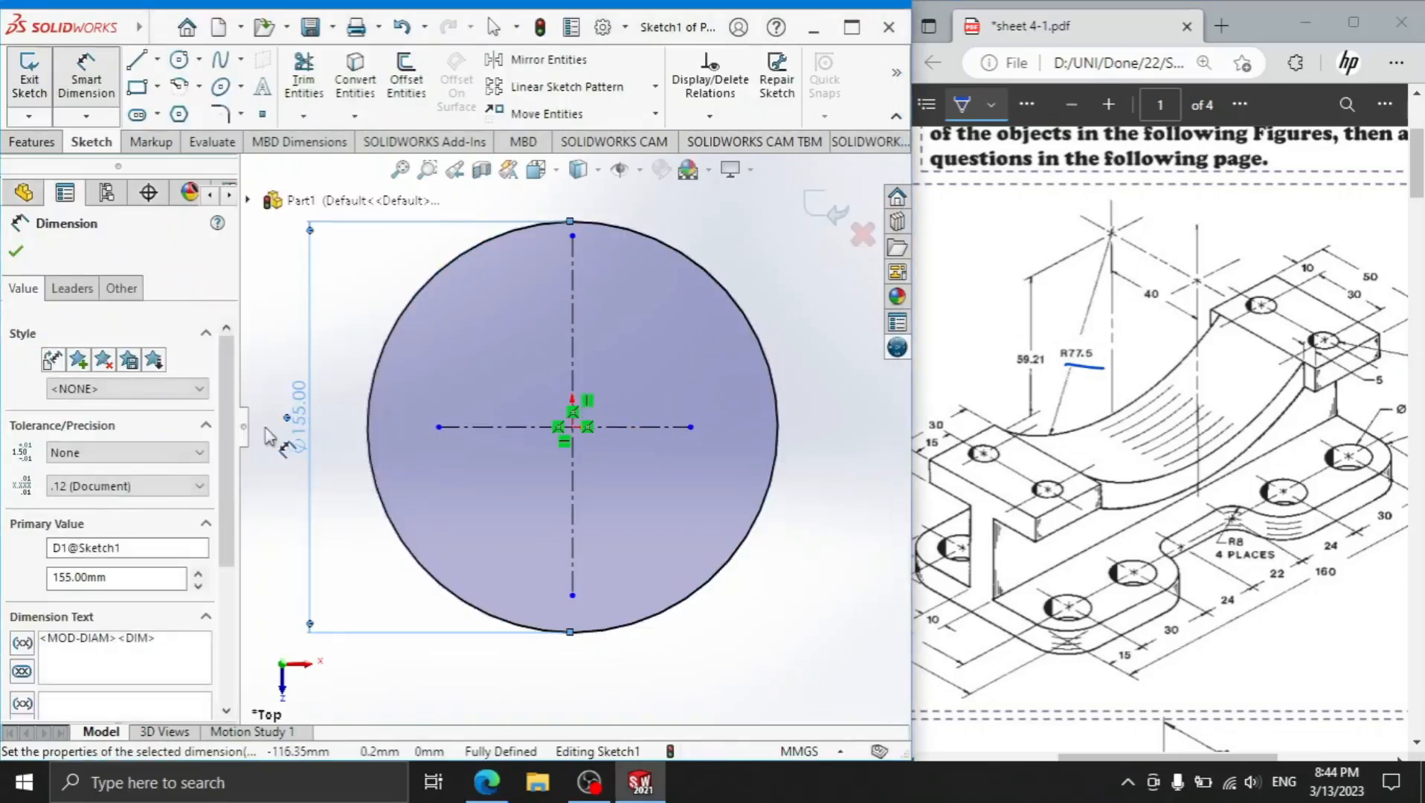
Offset the horizontal centerline 59.21 mm downward as a solid line, underlining that dimension on the PDF drawing.
left_click(58, 142)
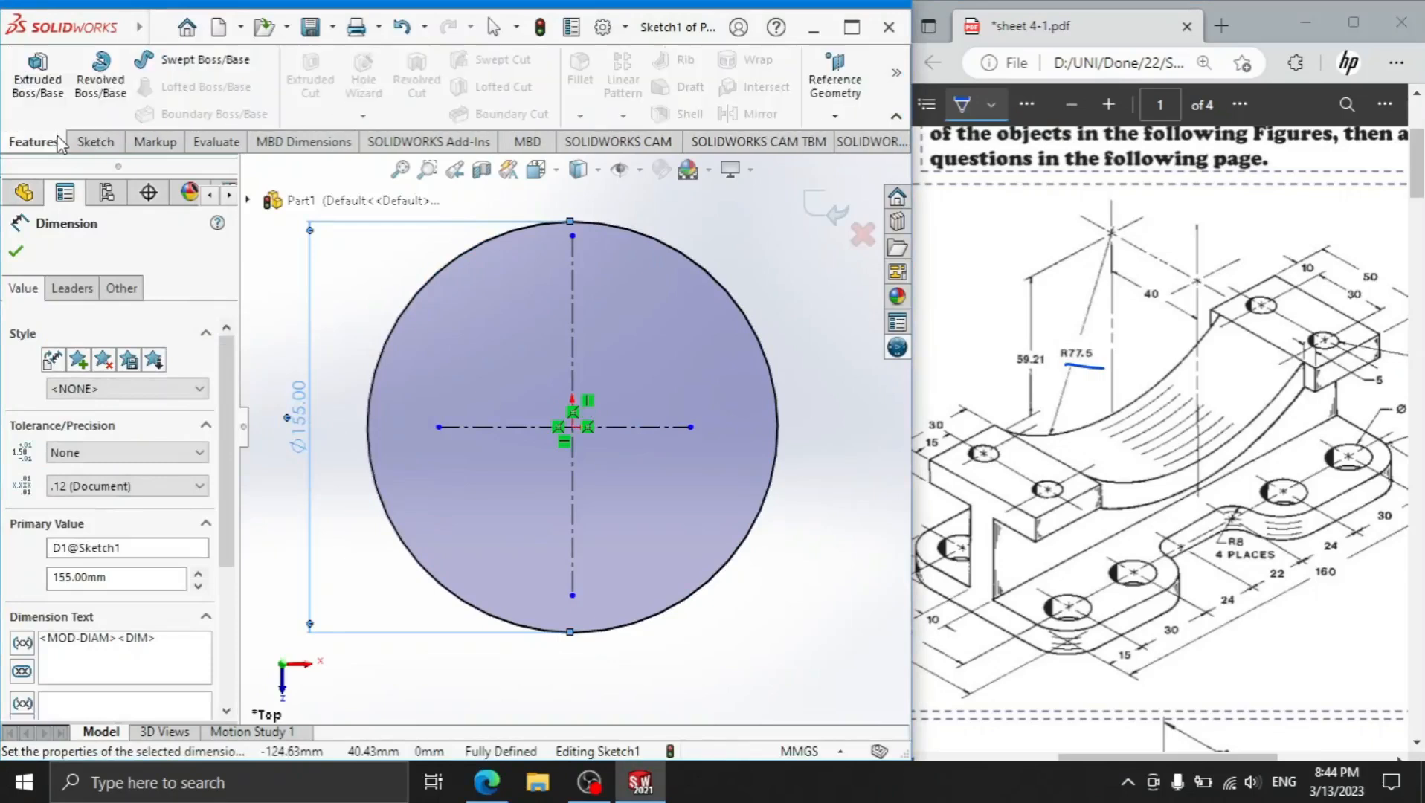
left_click(96, 142)
left_click(406, 82)
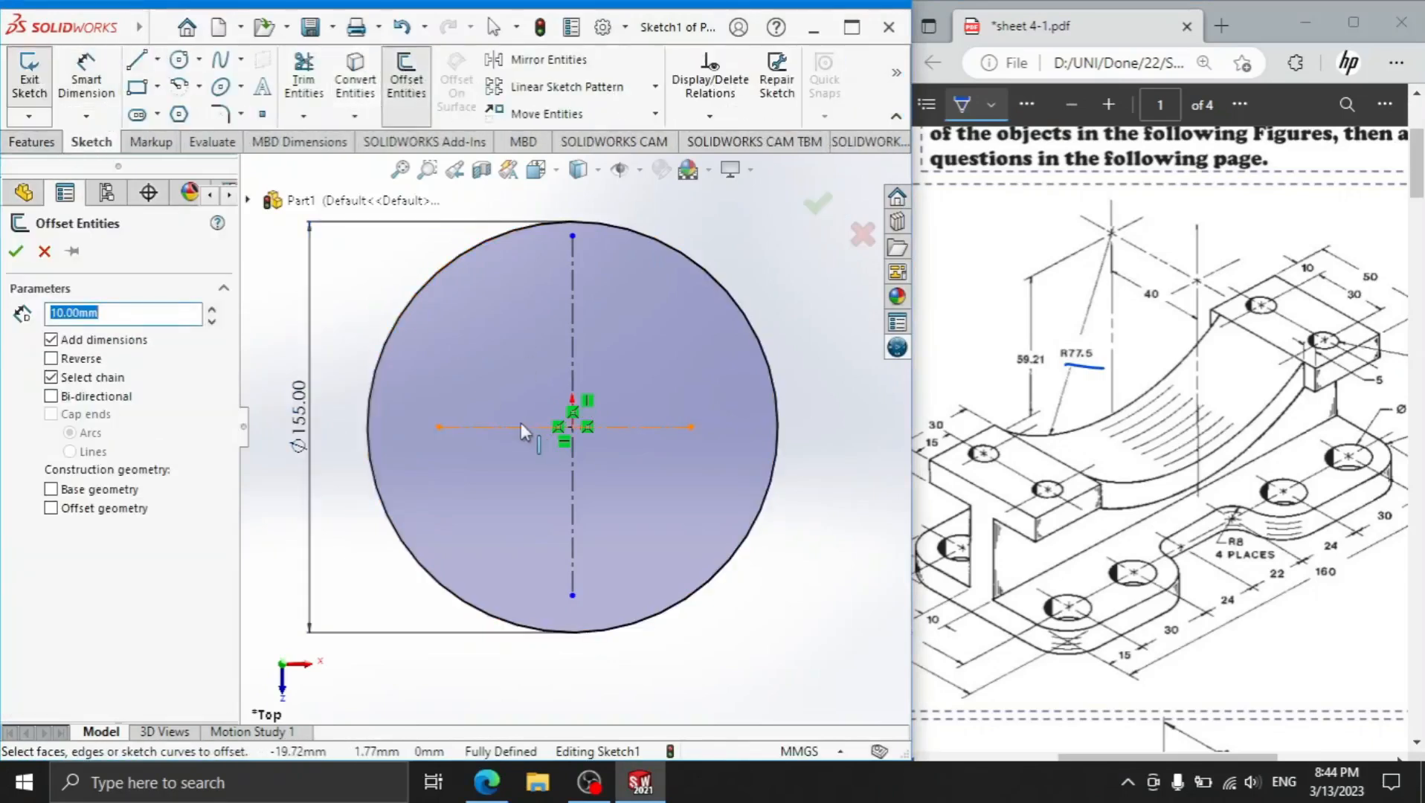
left_click(522, 425)
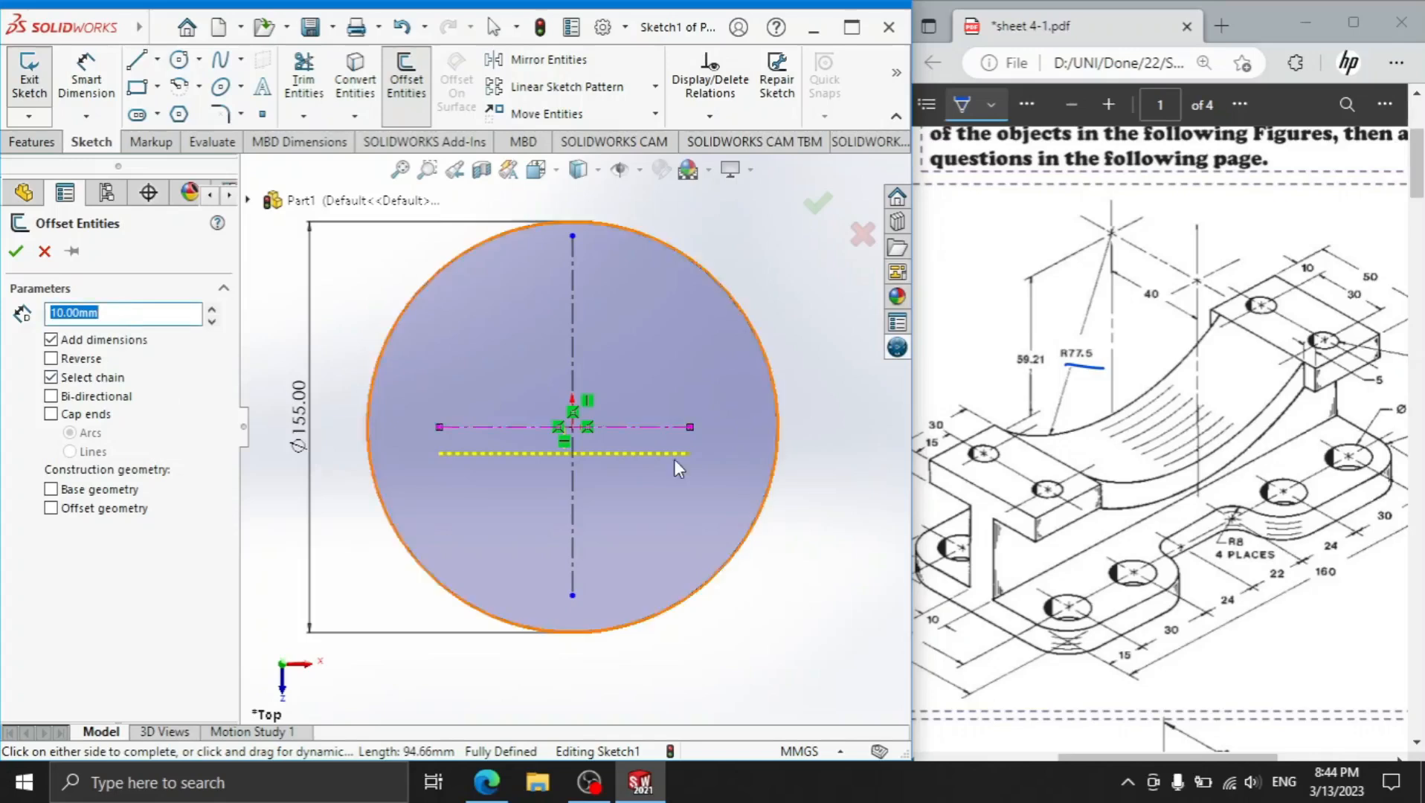
left_click_drag(1018, 372, 1041, 373)
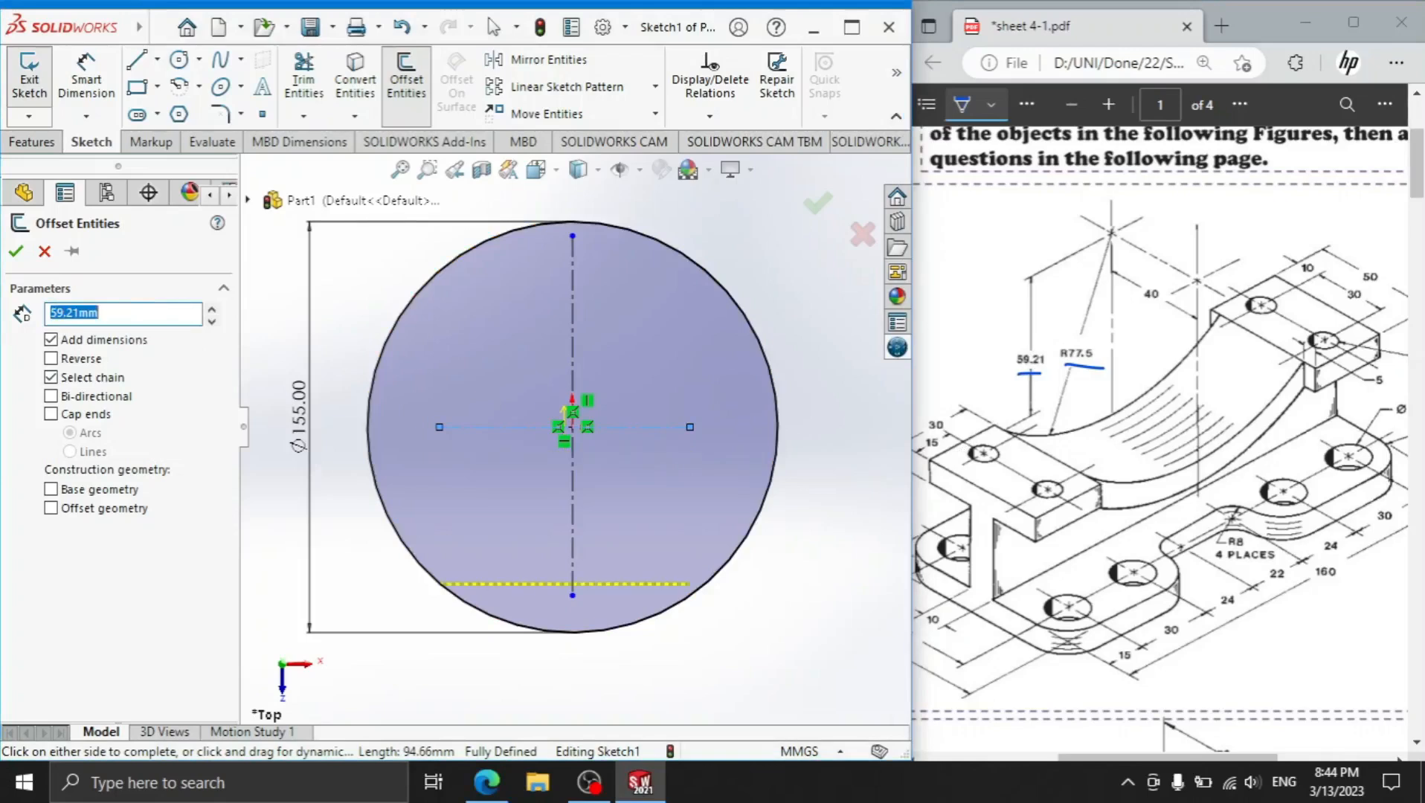
left_click(15, 253)
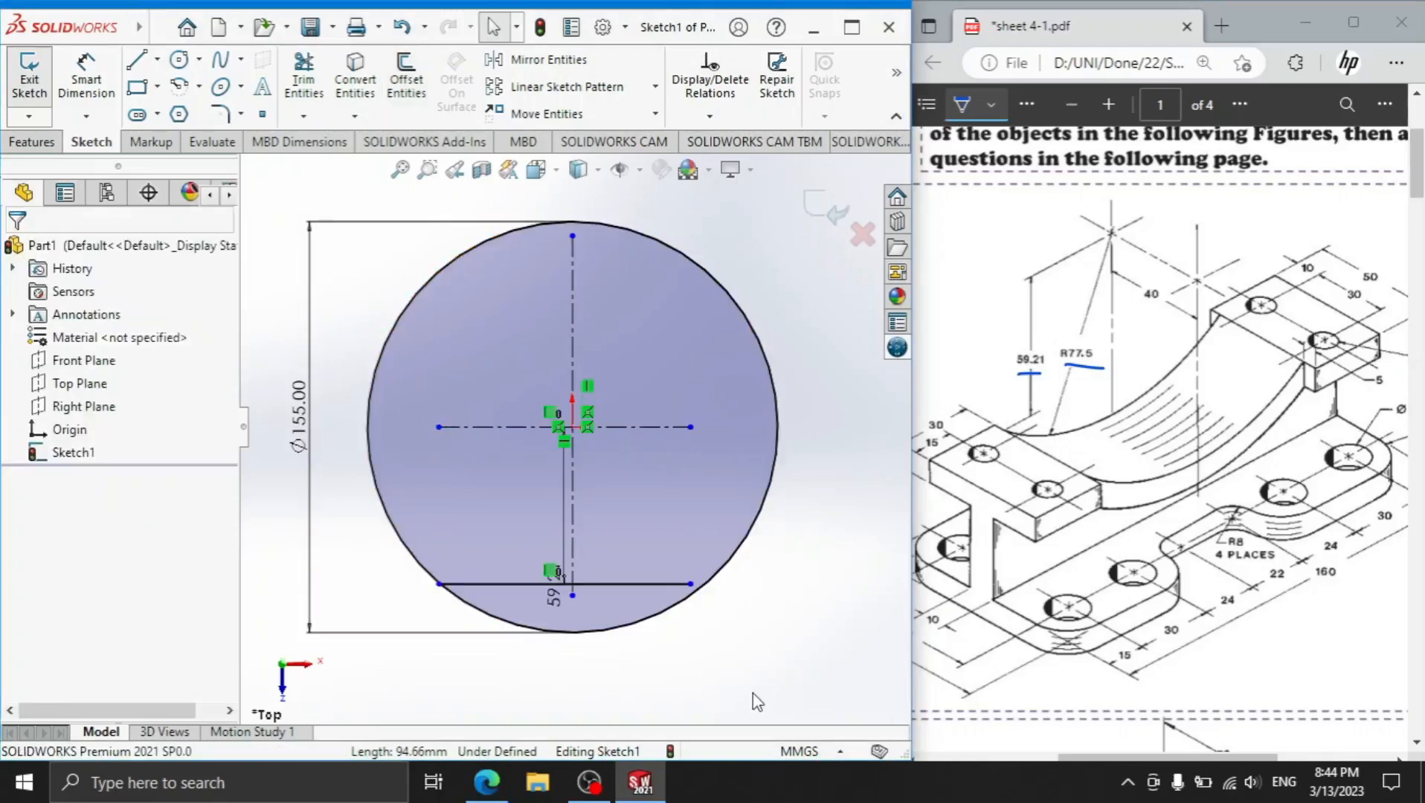
Stretch both ends of the offset line outward past the circle.
left_click(684, 585)
left_click_drag(691, 585, 803, 585)
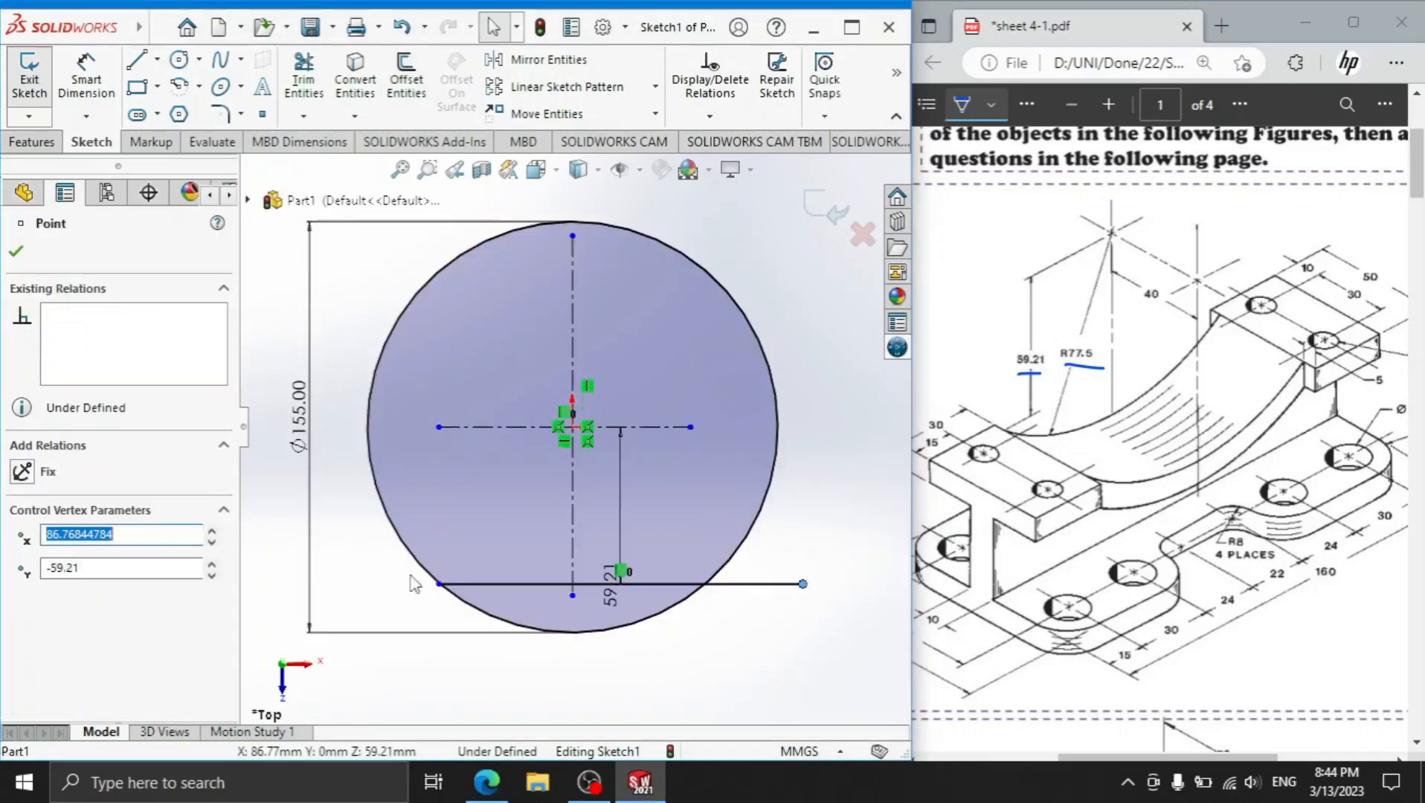
left_click_drag(440, 588, 371, 585)
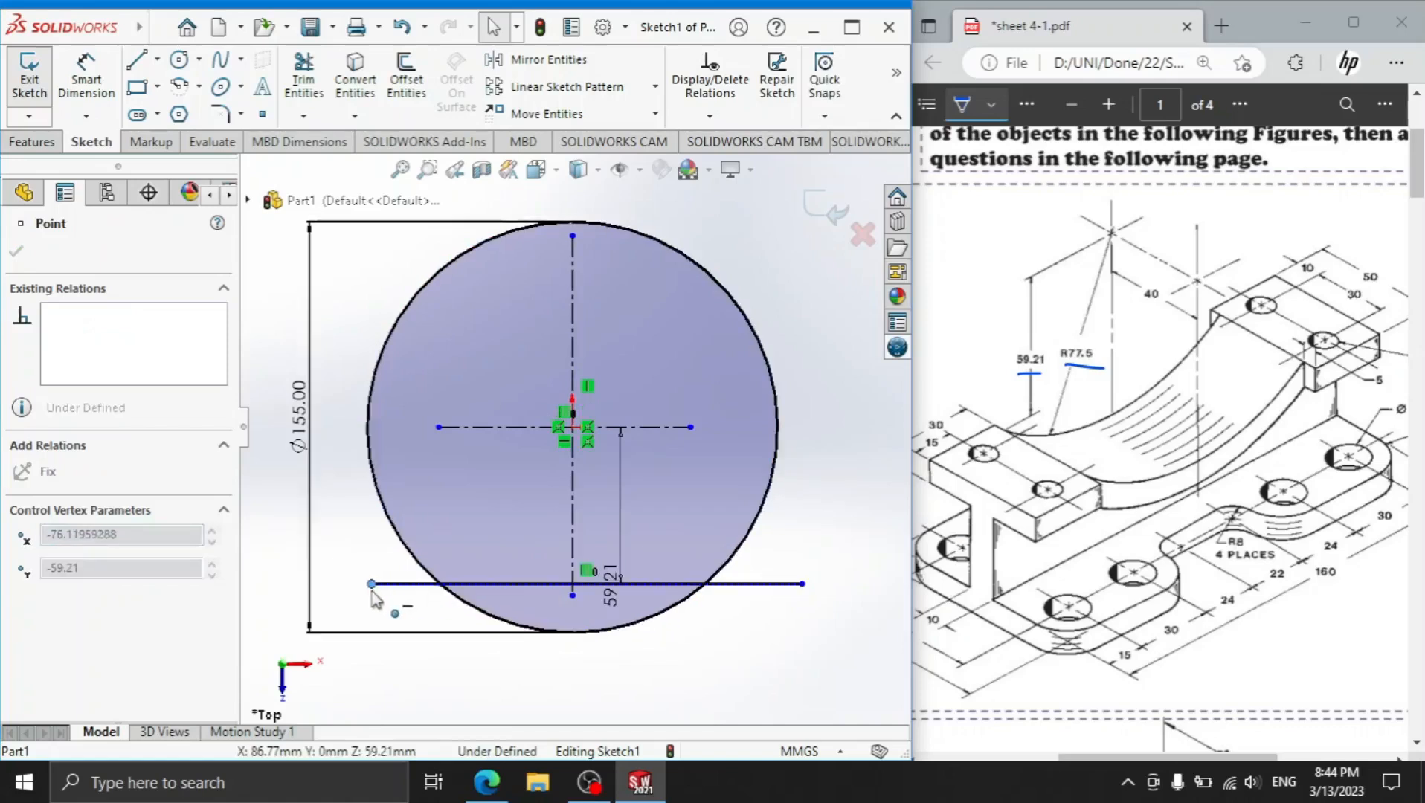
left_click(625, 687)
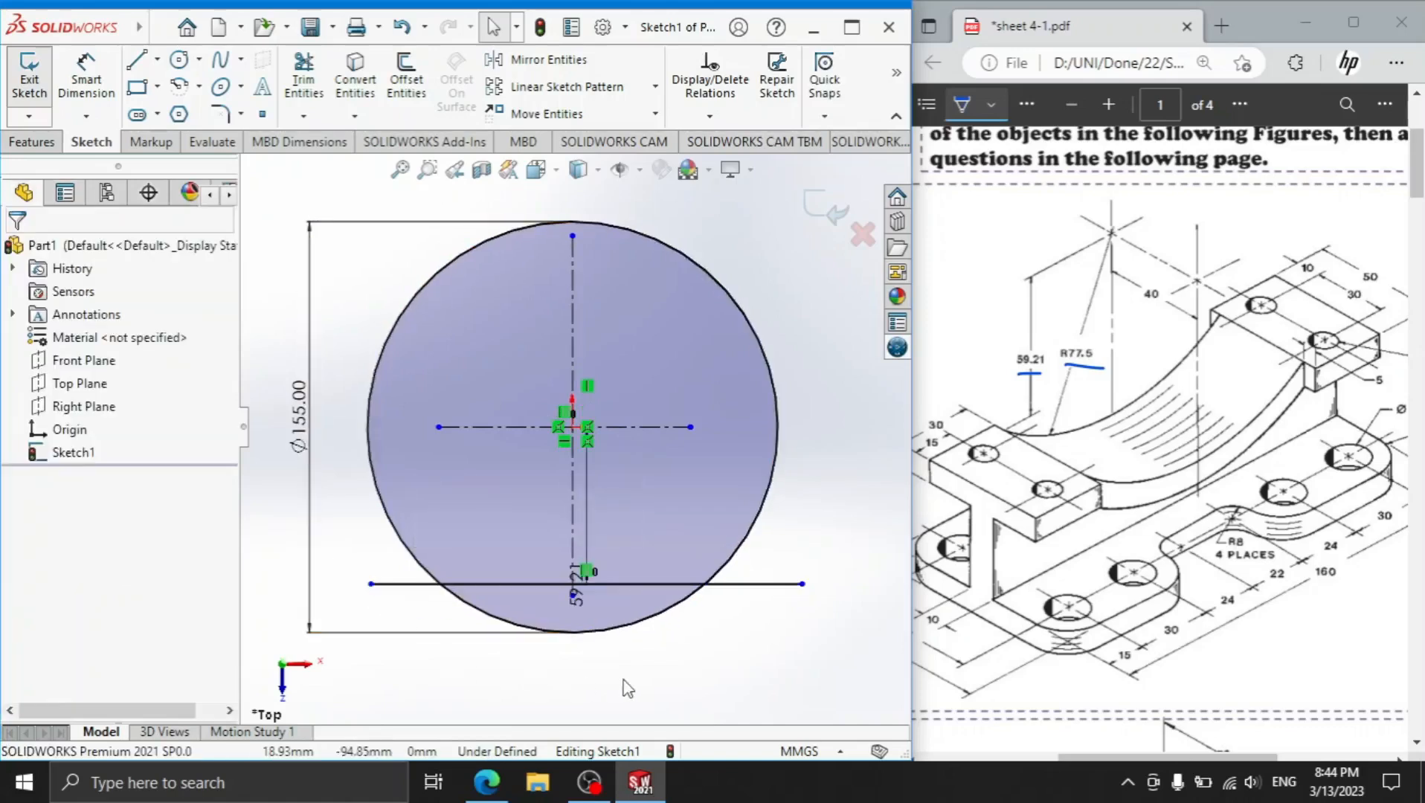
Trim away the part of the circle above the offset line, keeping the lower arc.
left_click(157, 59)
left_click(160, 86)
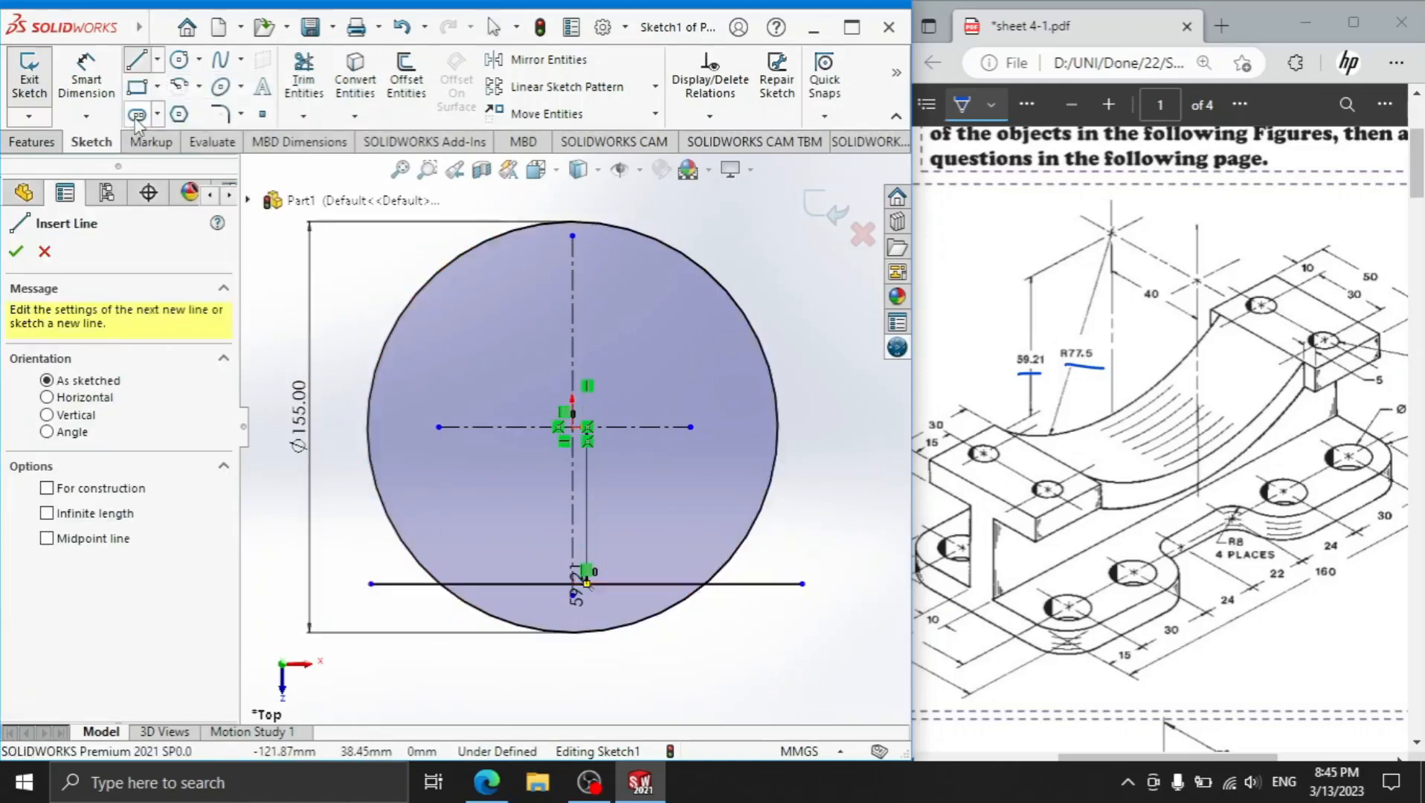
left_click(302, 80)
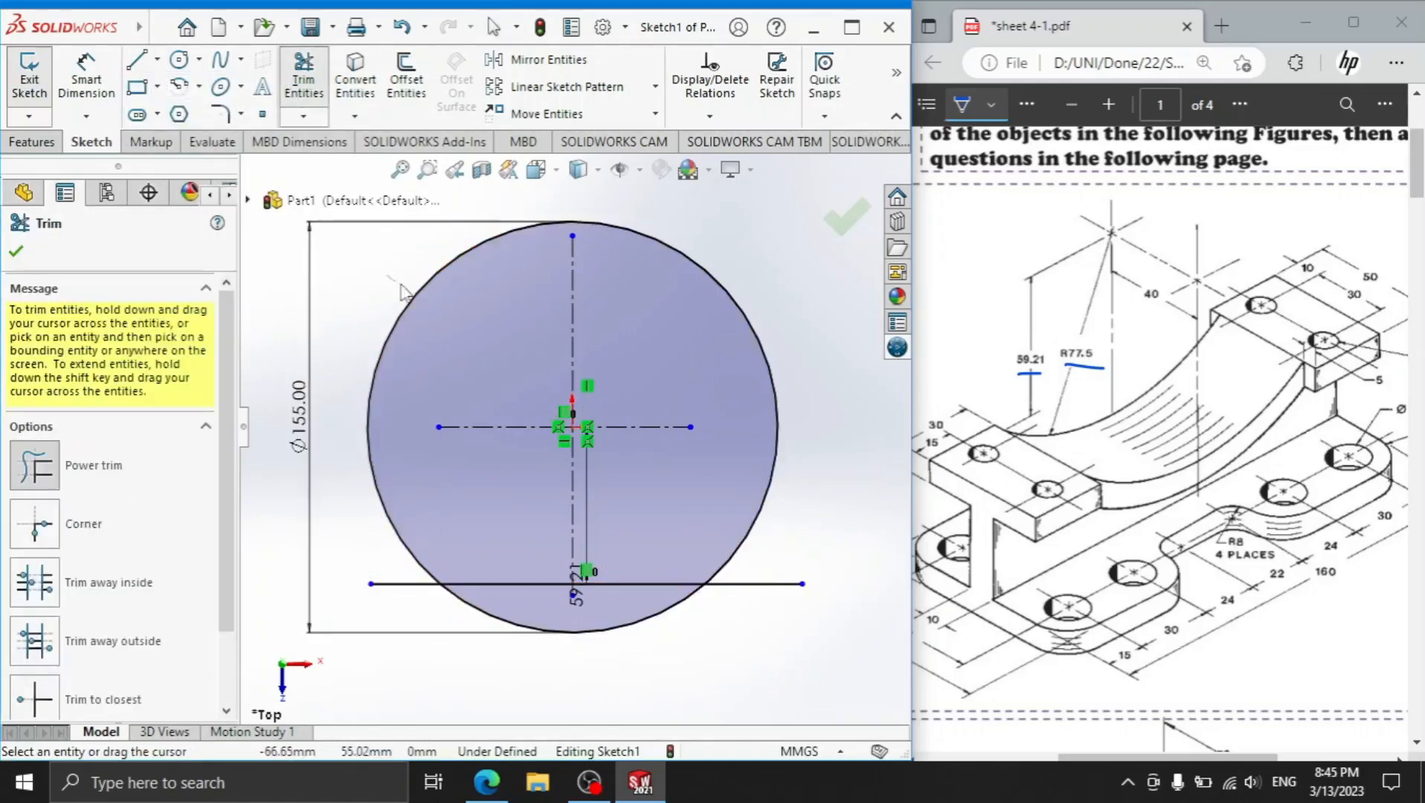
left_click_drag(386, 277, 426, 310)
Sketch a vertical line about 12 mm long down from the arc's left endpoint.
left_click(136, 59)
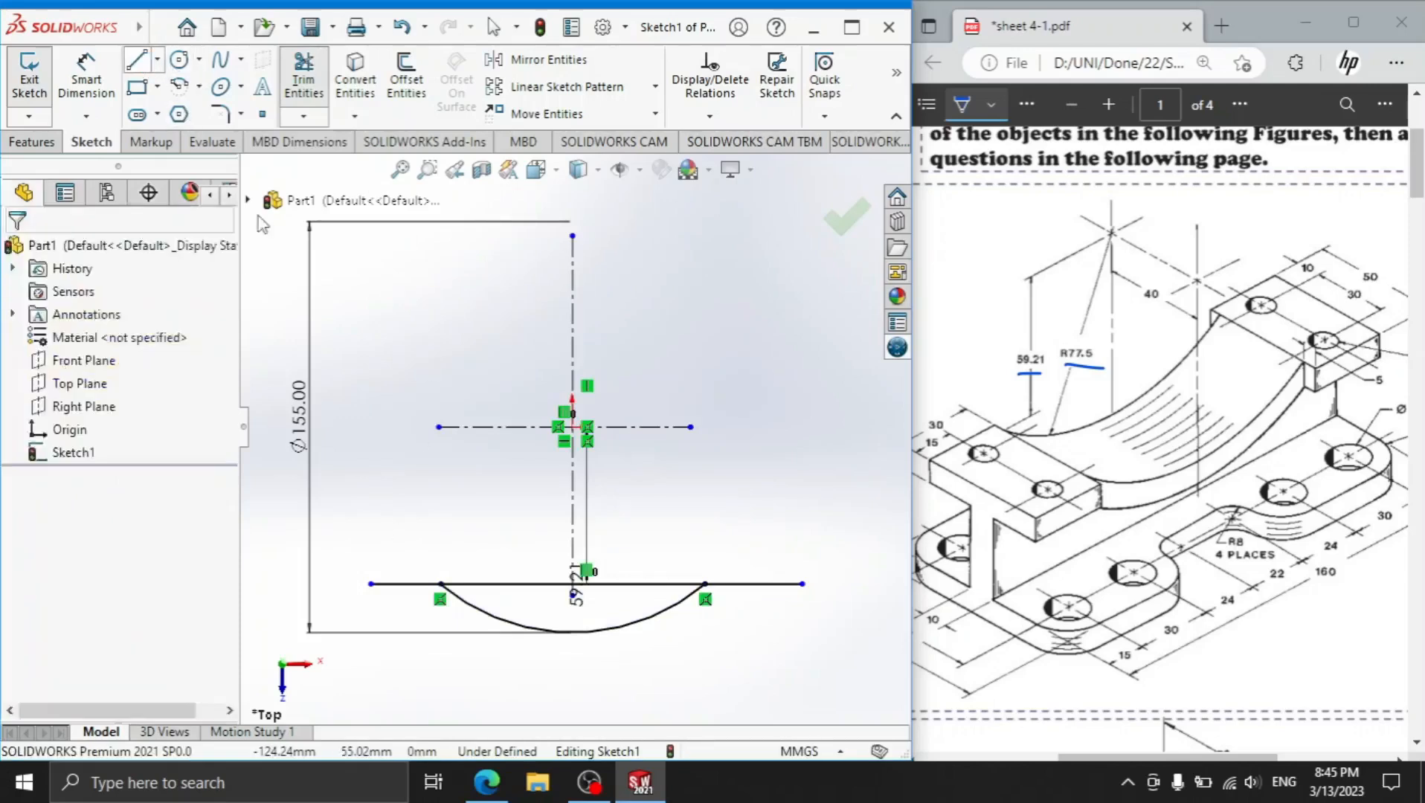
left_click(440, 583)
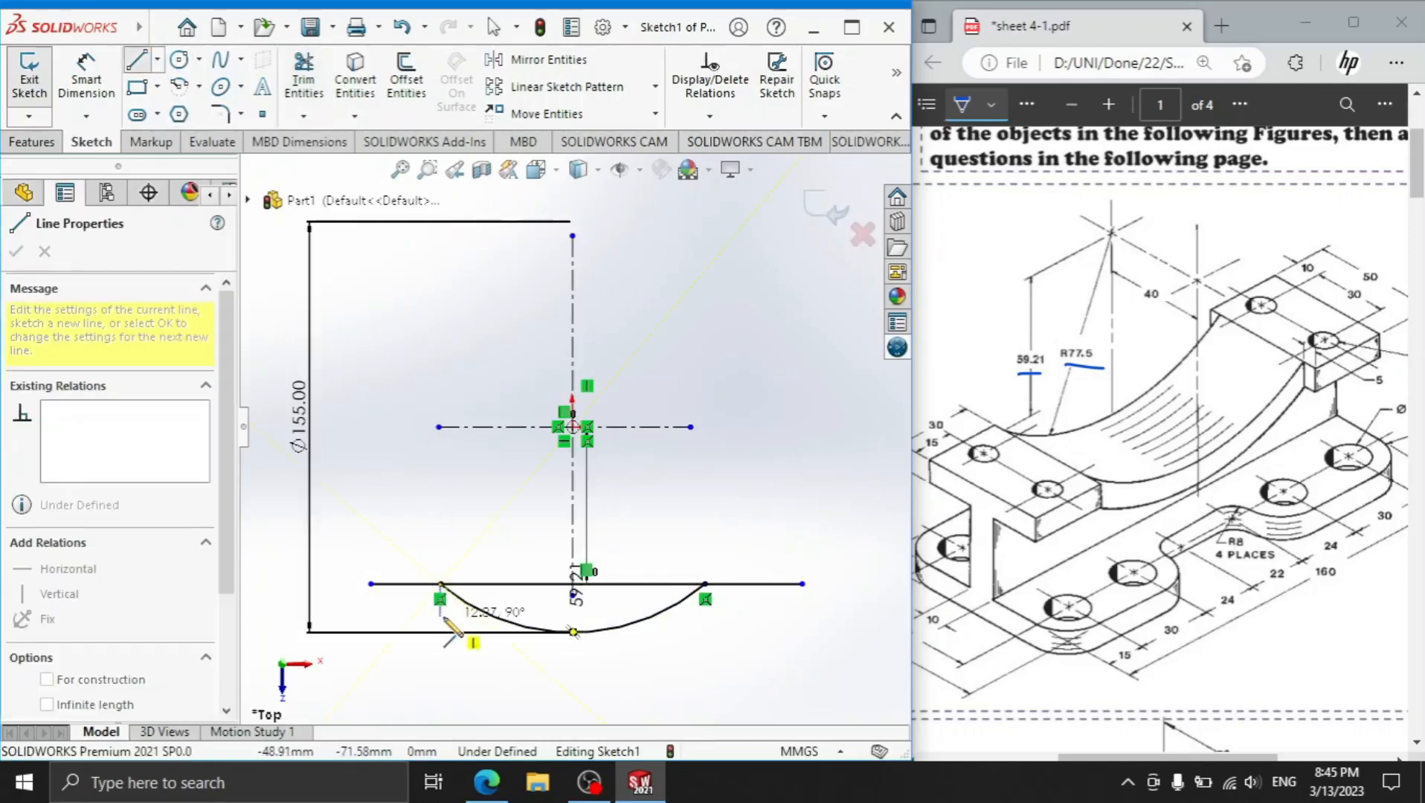
left_click(441, 617)
right_click(421, 496)
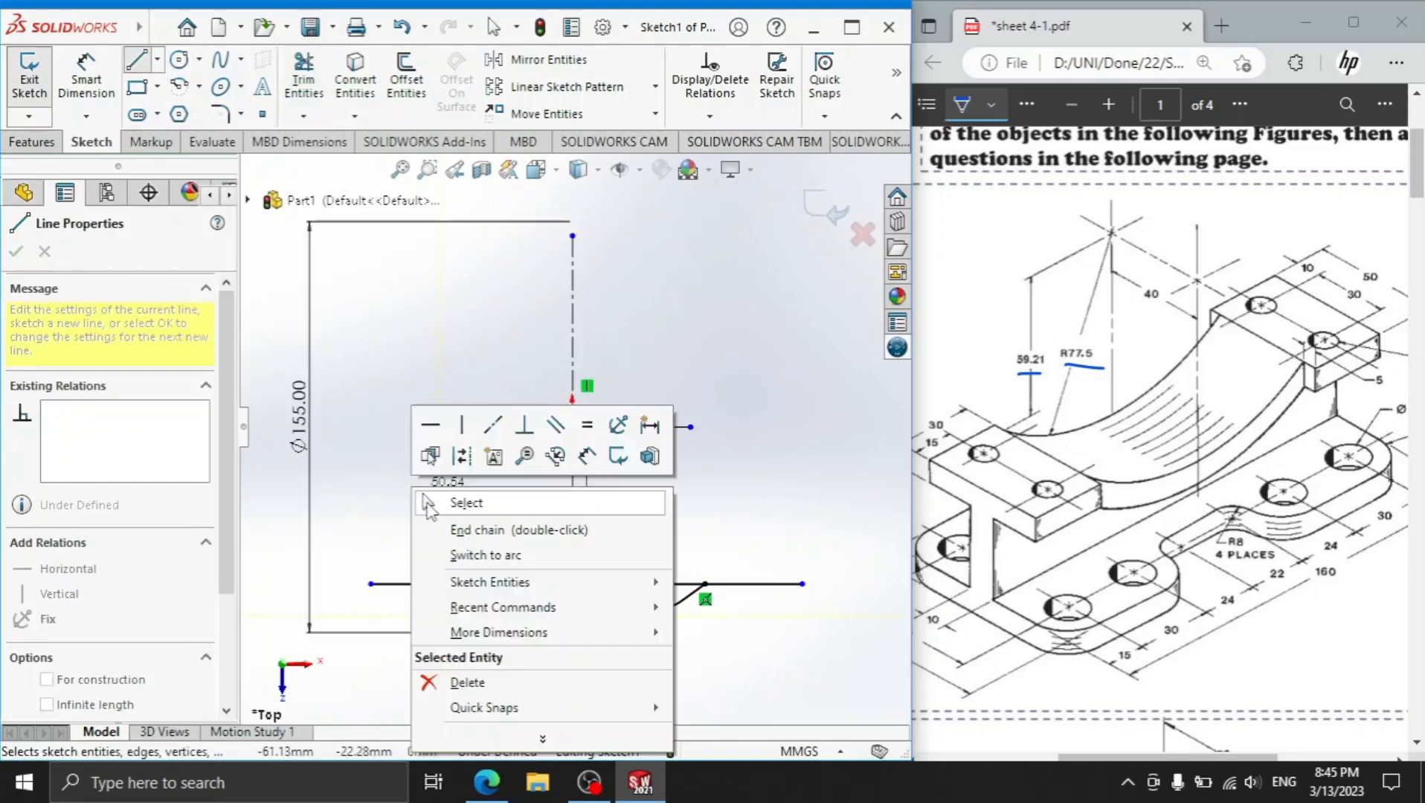
left_click(447, 504)
Dimension the short vertical line at the arc's left end to 10 mm.
left_click(86, 78)
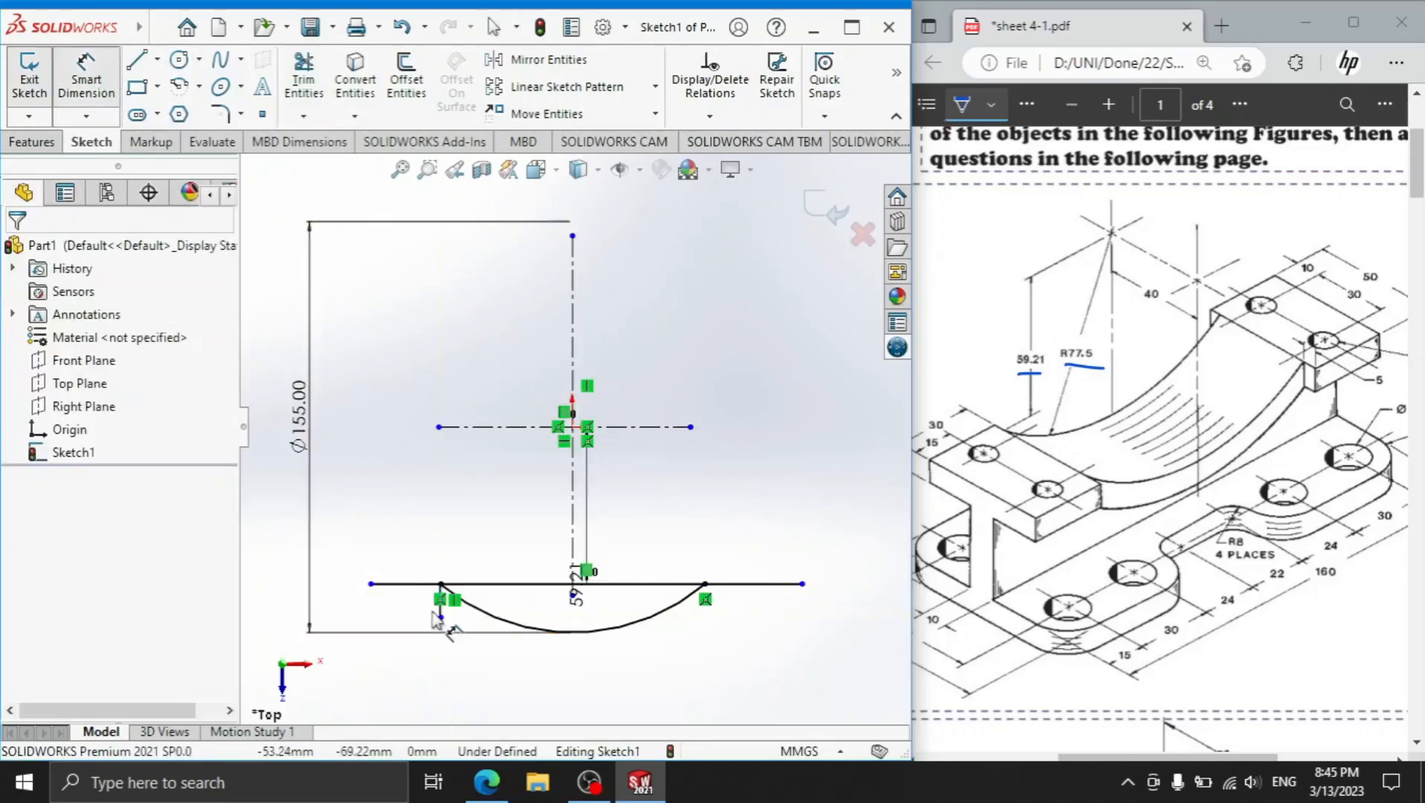
scroll(441, 617, "down", 3)
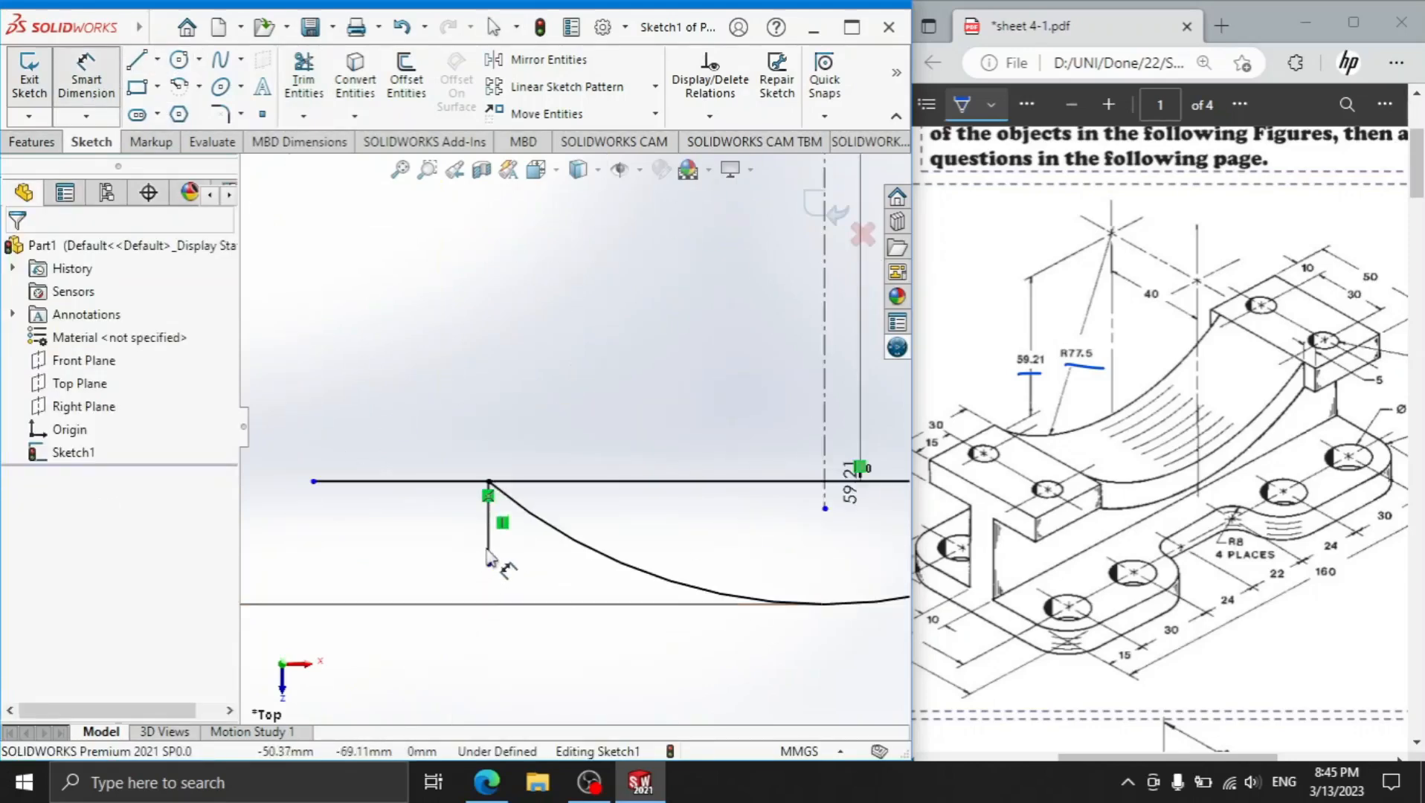
left_click(490, 557)
left_click(457, 534)
type("10")
key("Return")
Mirror the 10 mm vertical line about the vertical centerline.
scroll(744, 654, "up", 3)
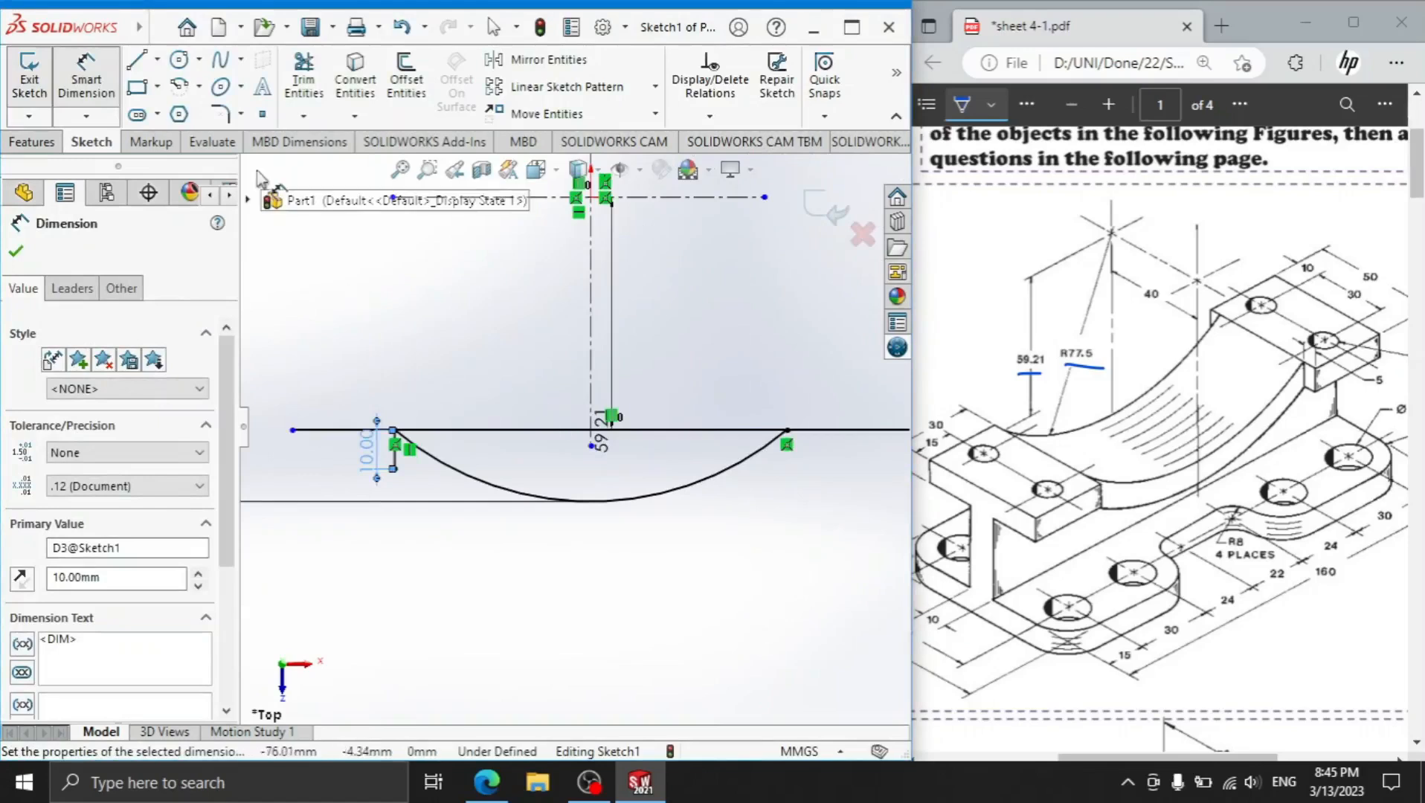
left_click(519, 66)
left_click(396, 460)
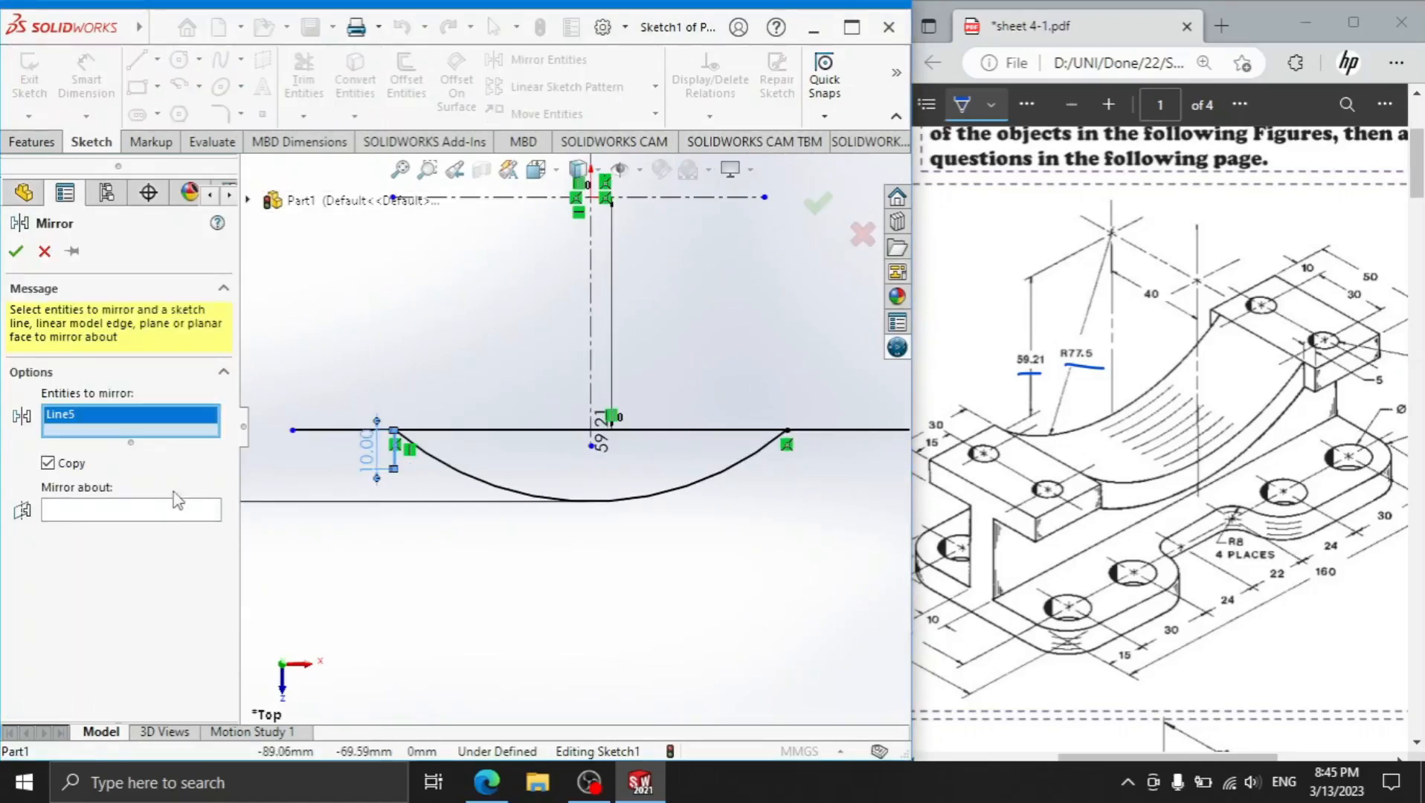
left_click(176, 512)
left_click(595, 383)
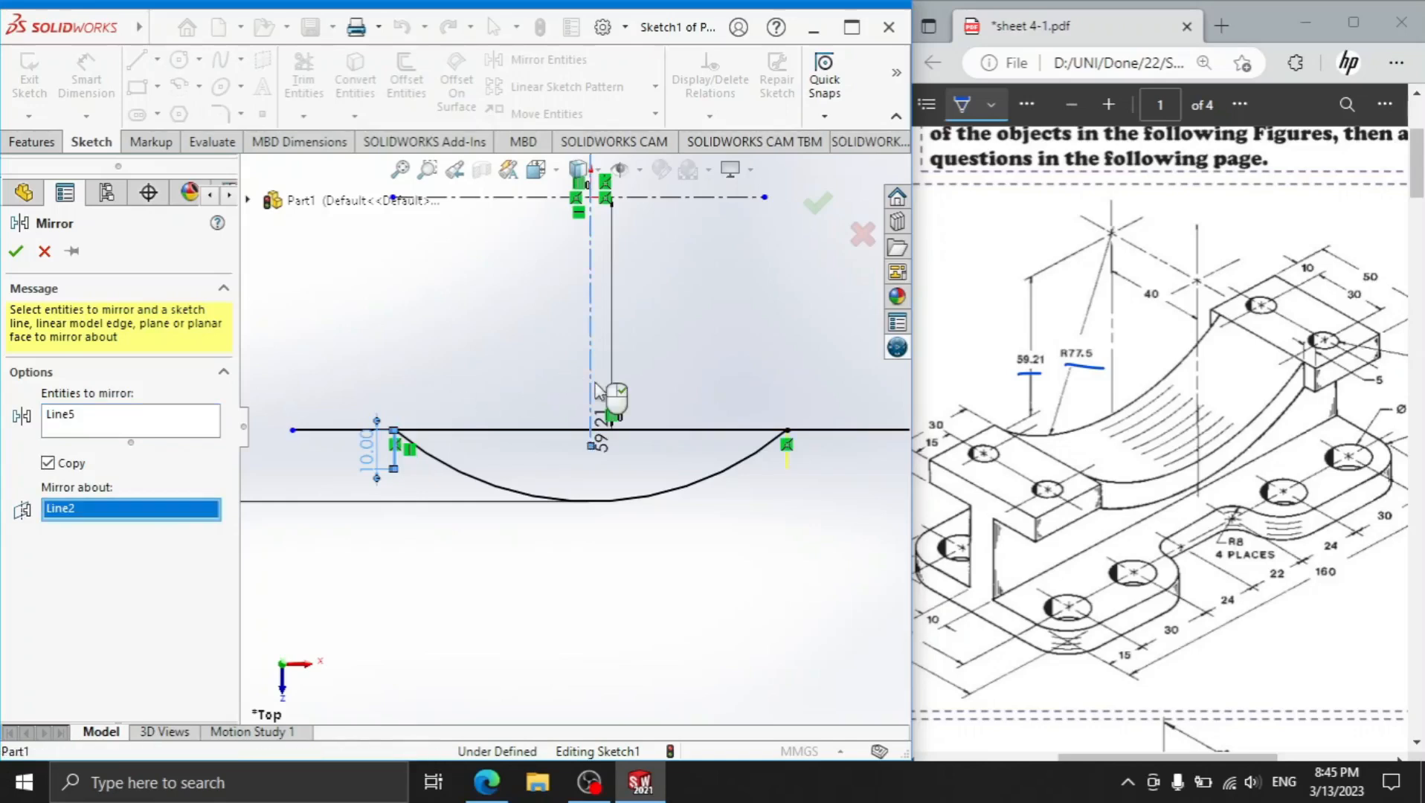
left_click(16, 251)
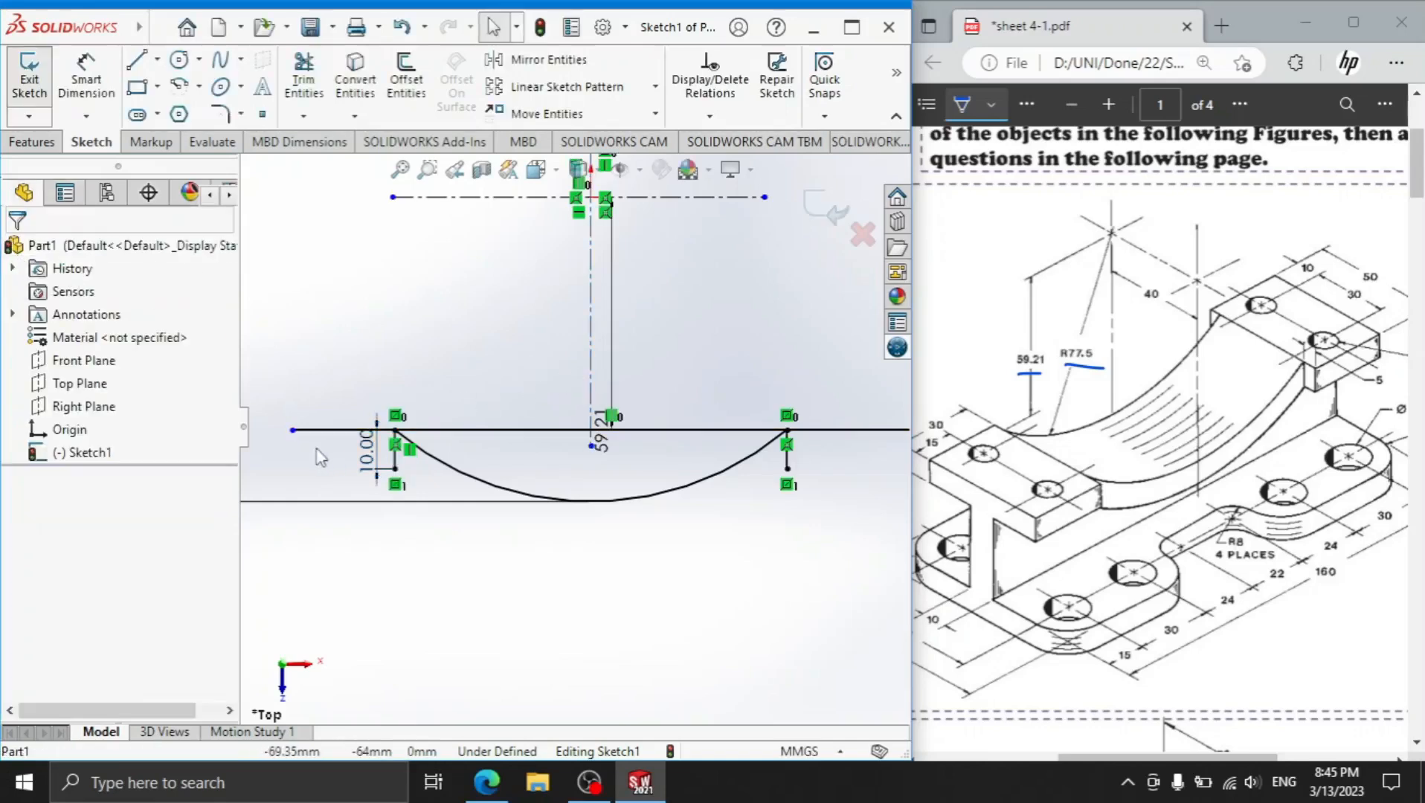
Sketch a circle centred on the origin that passes through the lower endpoint of the mirrored vertical line.
left_click(178, 61)
scroll(569, 427, "down", 1)
left_click(593, 197)
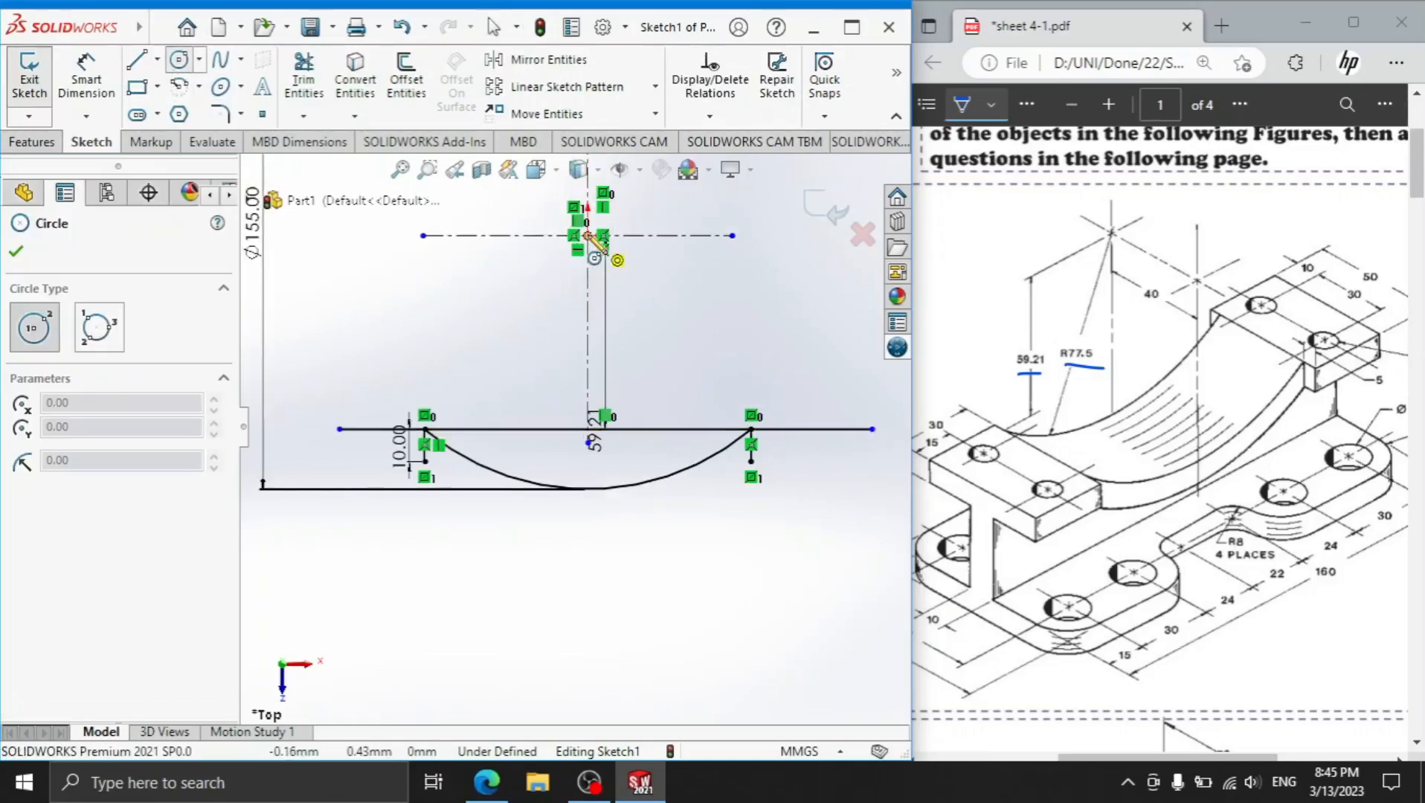
left_click(752, 464)
right_click(710, 559)
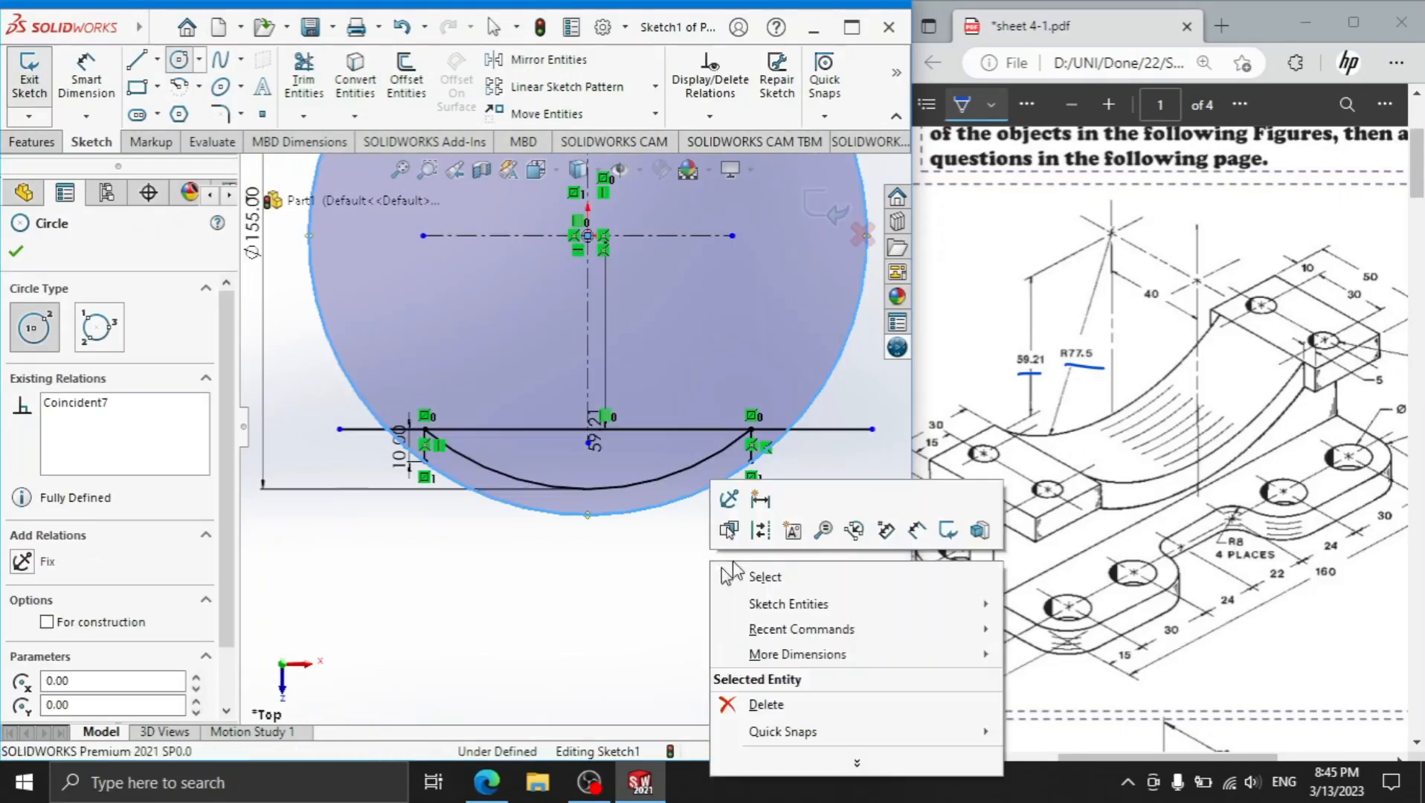
left_click(748, 574)
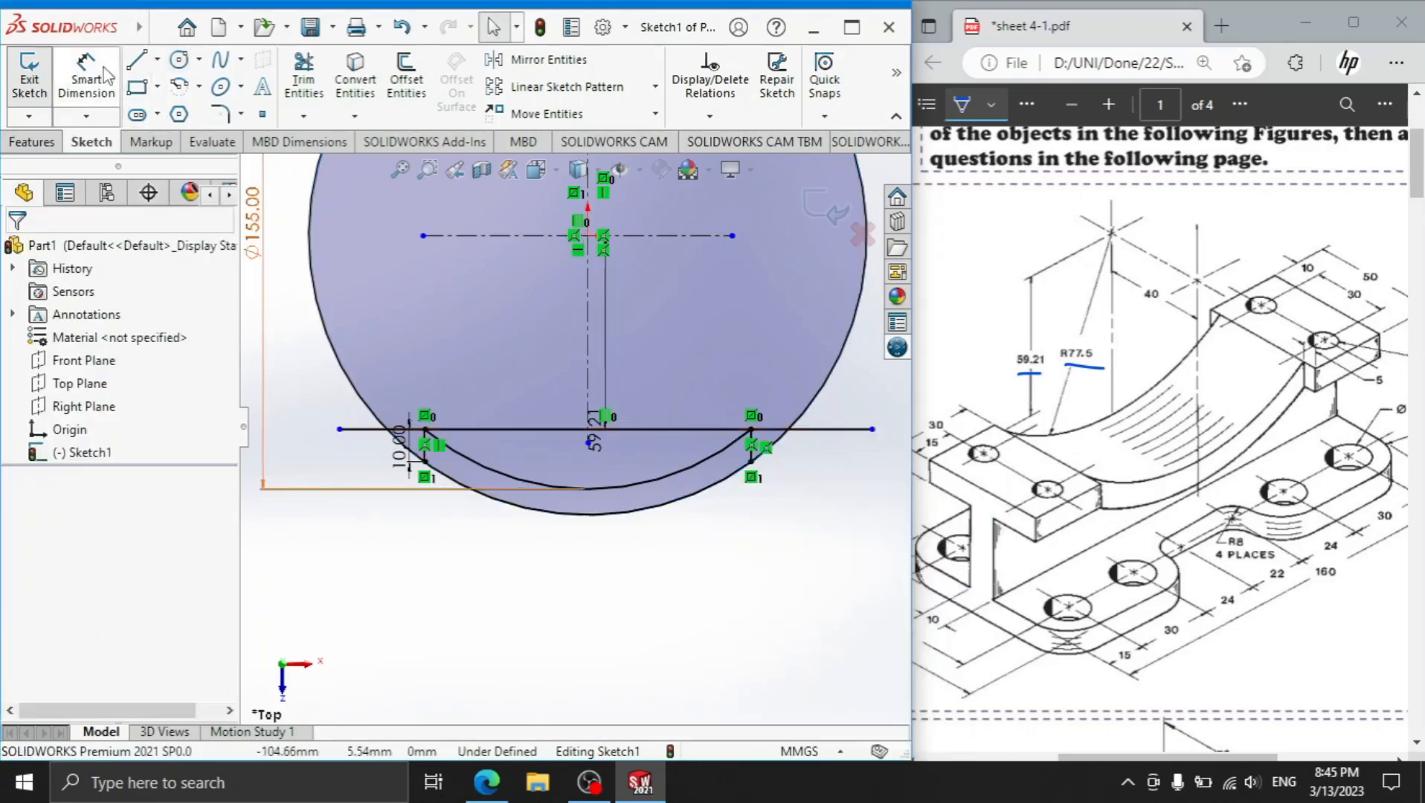
Trim the outer circle and the horizontal line outside the two short vertical lines, leaving the lower arc as the closing edge.
left_click(304, 78)
mouse_move(338, 392)
left_mouse_down()
mouse_move(355, 376)
mouse_move(400, 471)
left_mouse_up()
mouse_move(775, 388)
left_mouse_down()
mouse_move(771, 499)
mouse_move(811, 415)
left_mouse_up()
left_click_drag(386, 459, 380, 408)
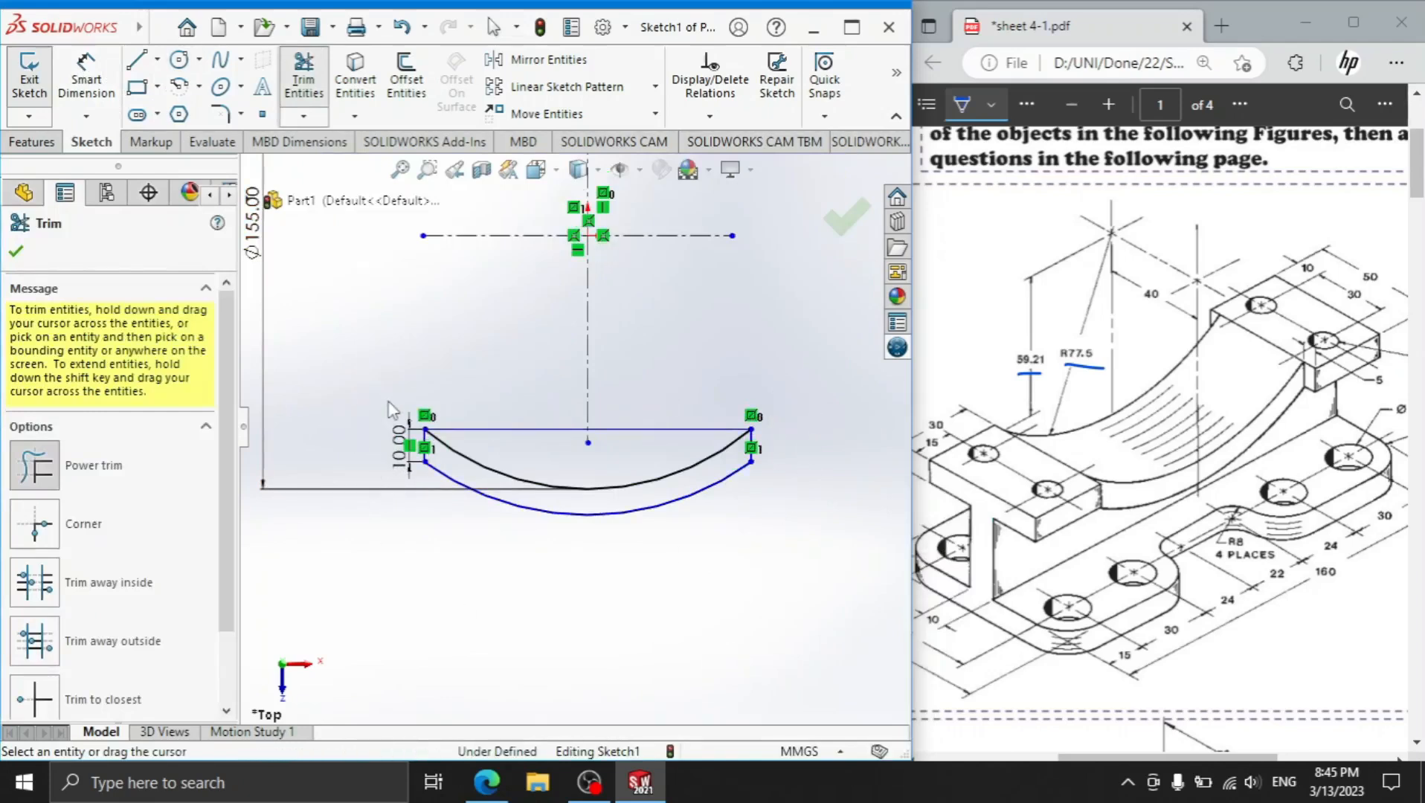
Extrude the closed region between the two arcs of the saddle profile to a blind depth of 40 mm.
left_click(52, 144)
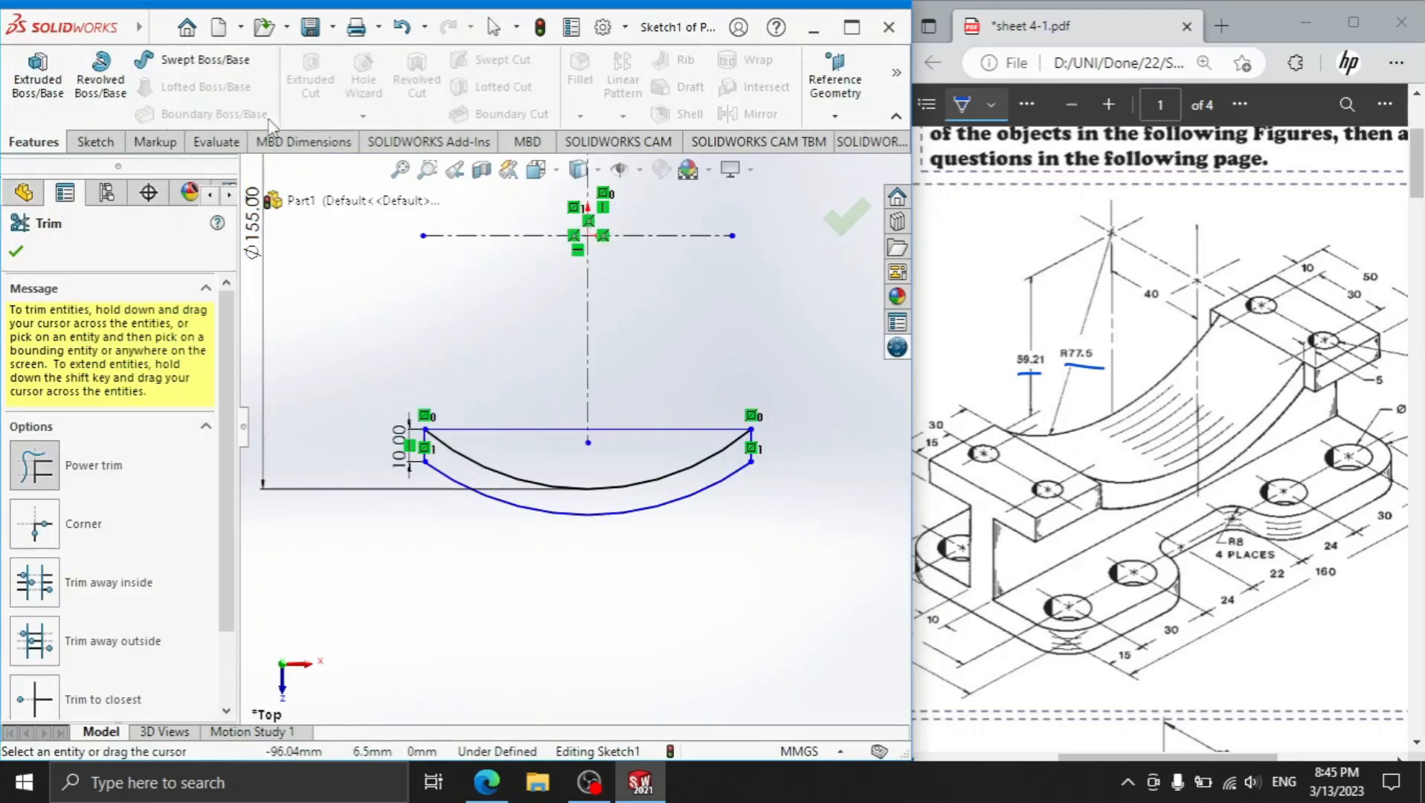
left_click(37, 73)
left_click_drag(1129, 297, 1161, 317)
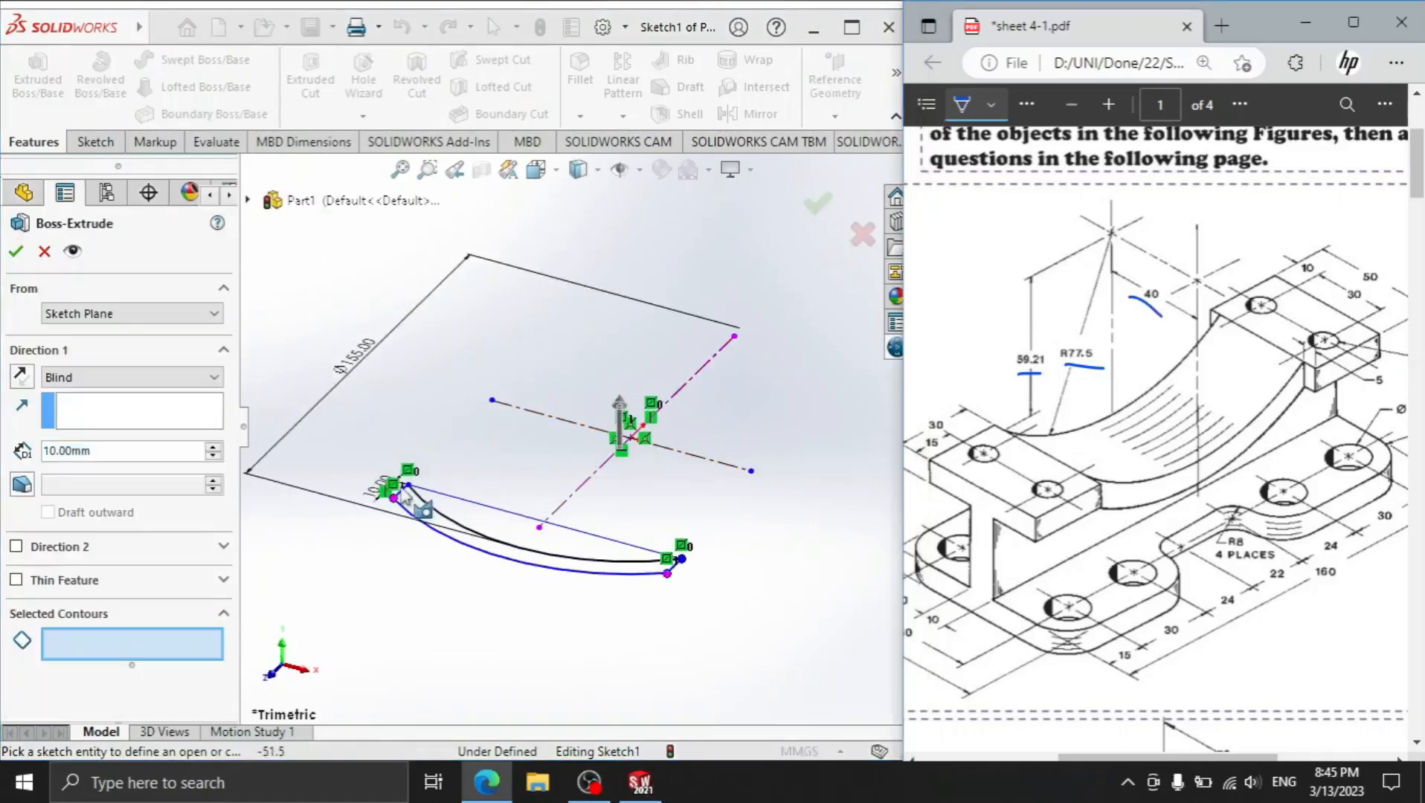
left_click(471, 550)
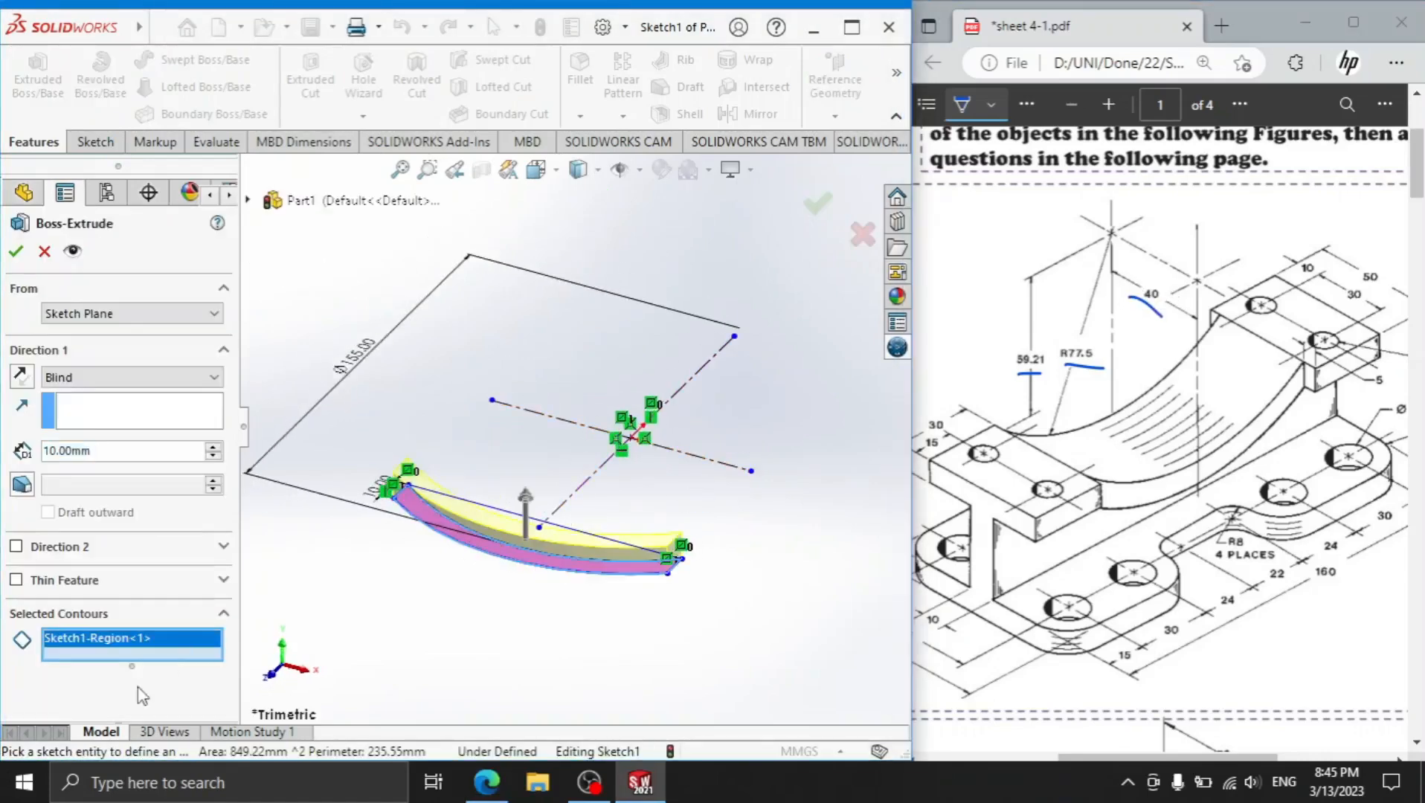
type("40")
key("Return")
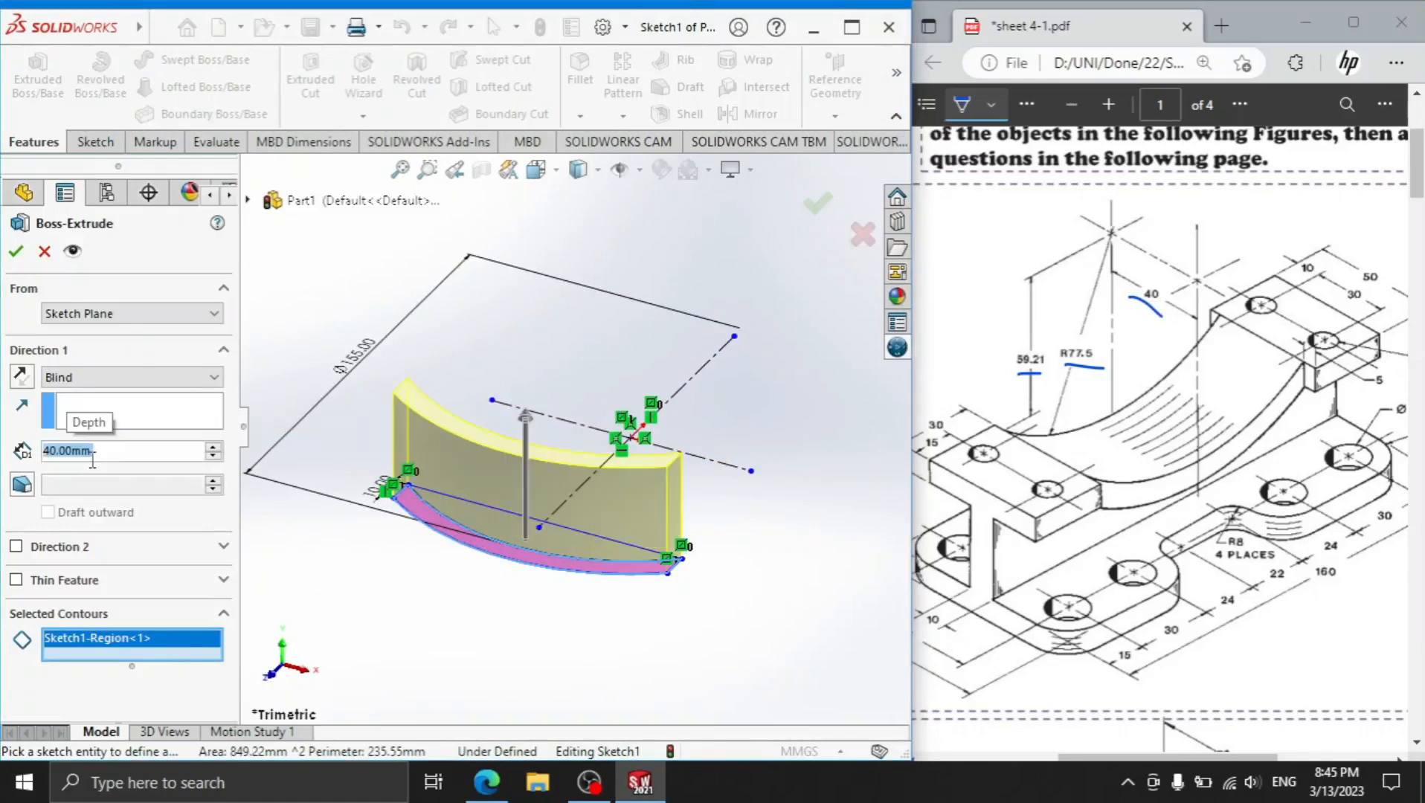
left_click(16, 255)
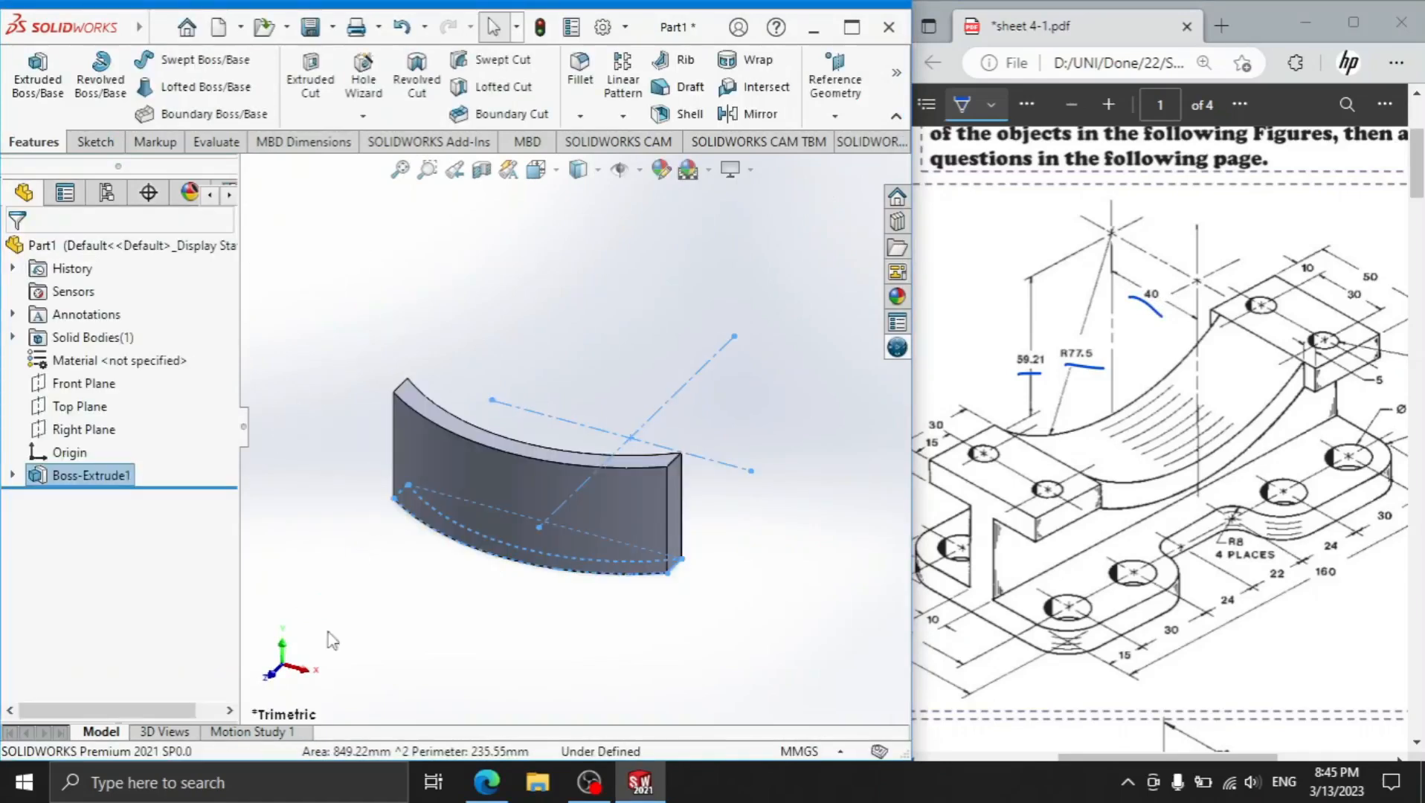
Create a reference plane offset from the Front Plane by 59.21+55 mm (114.21 mm), on the saddle's side.
left_click(287, 654)
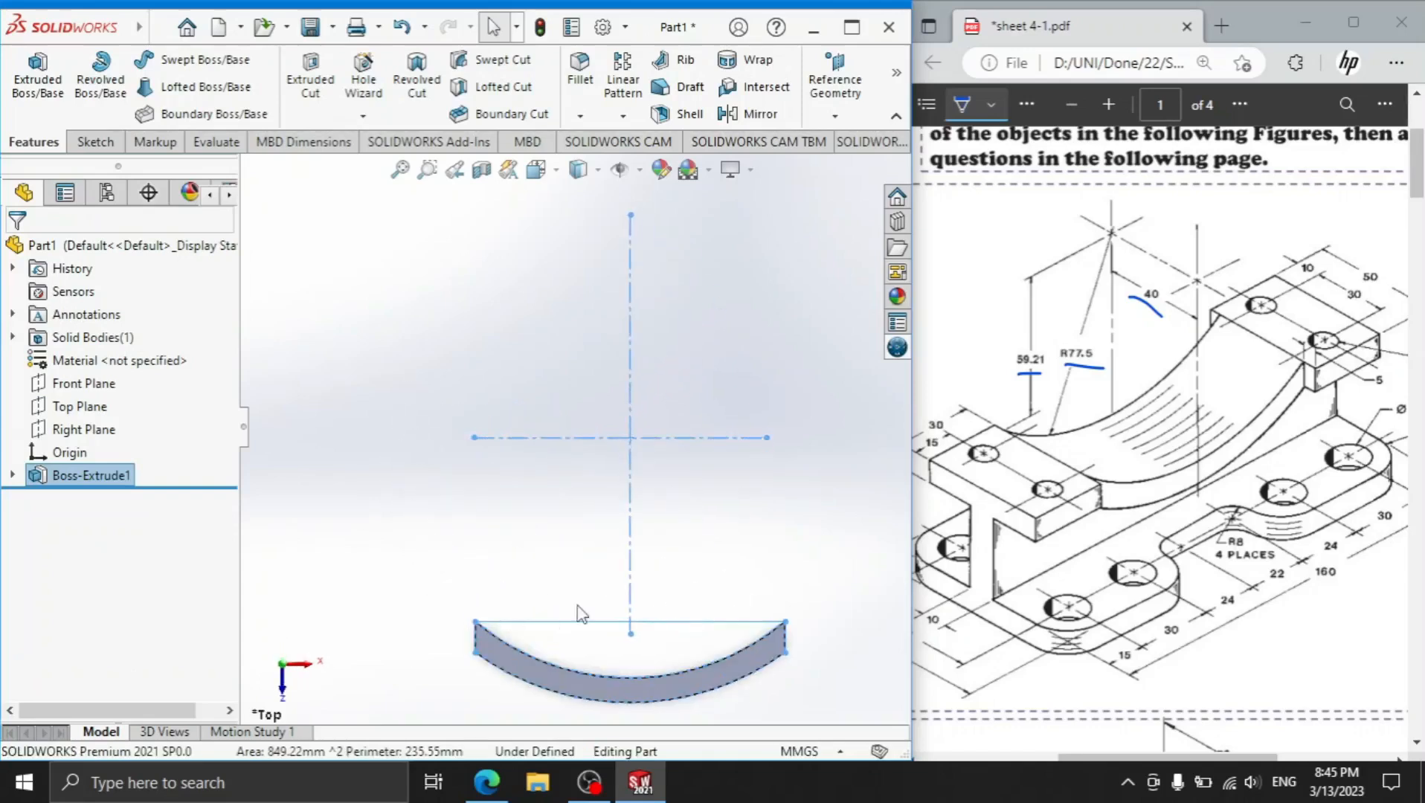
scroll(658, 506, "up", 2)
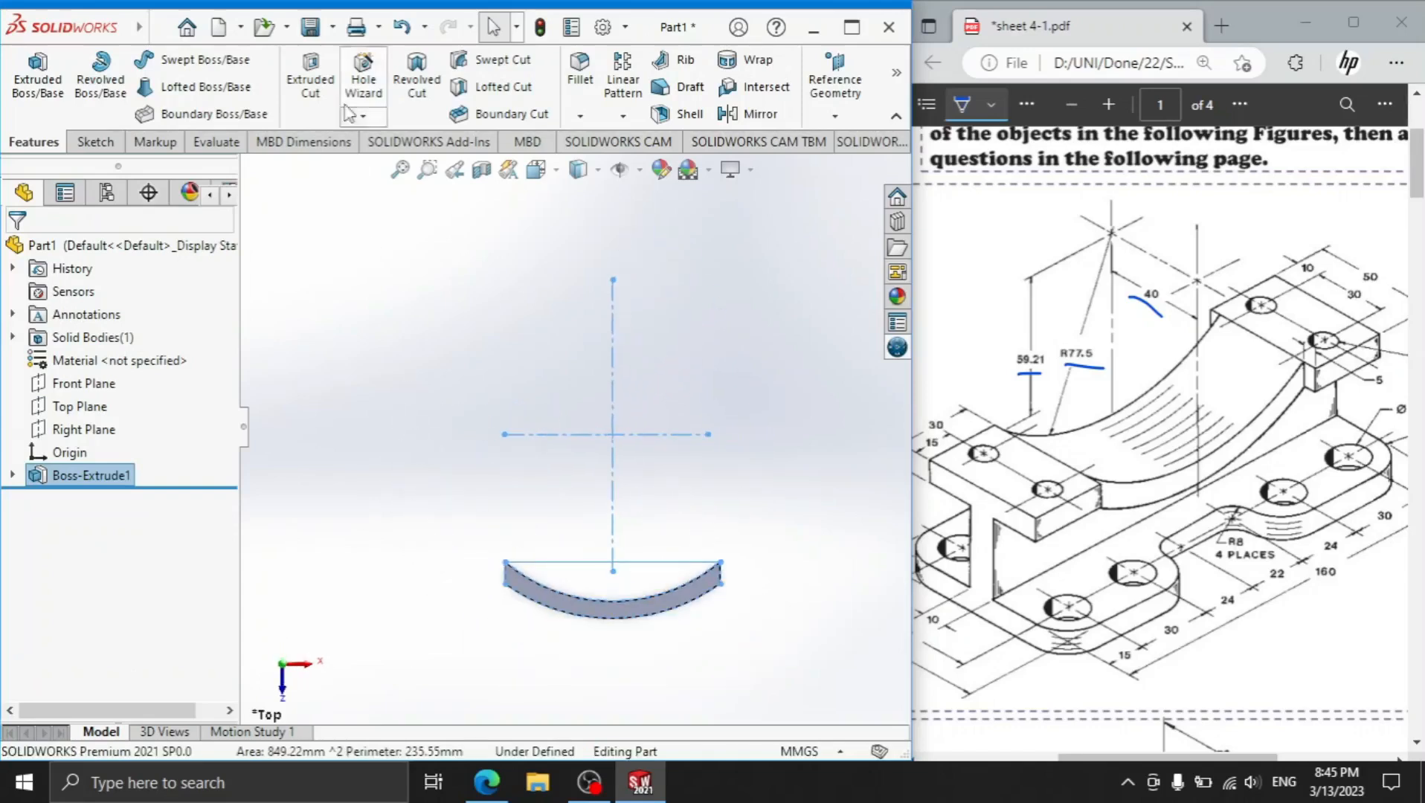
left_click(834, 116)
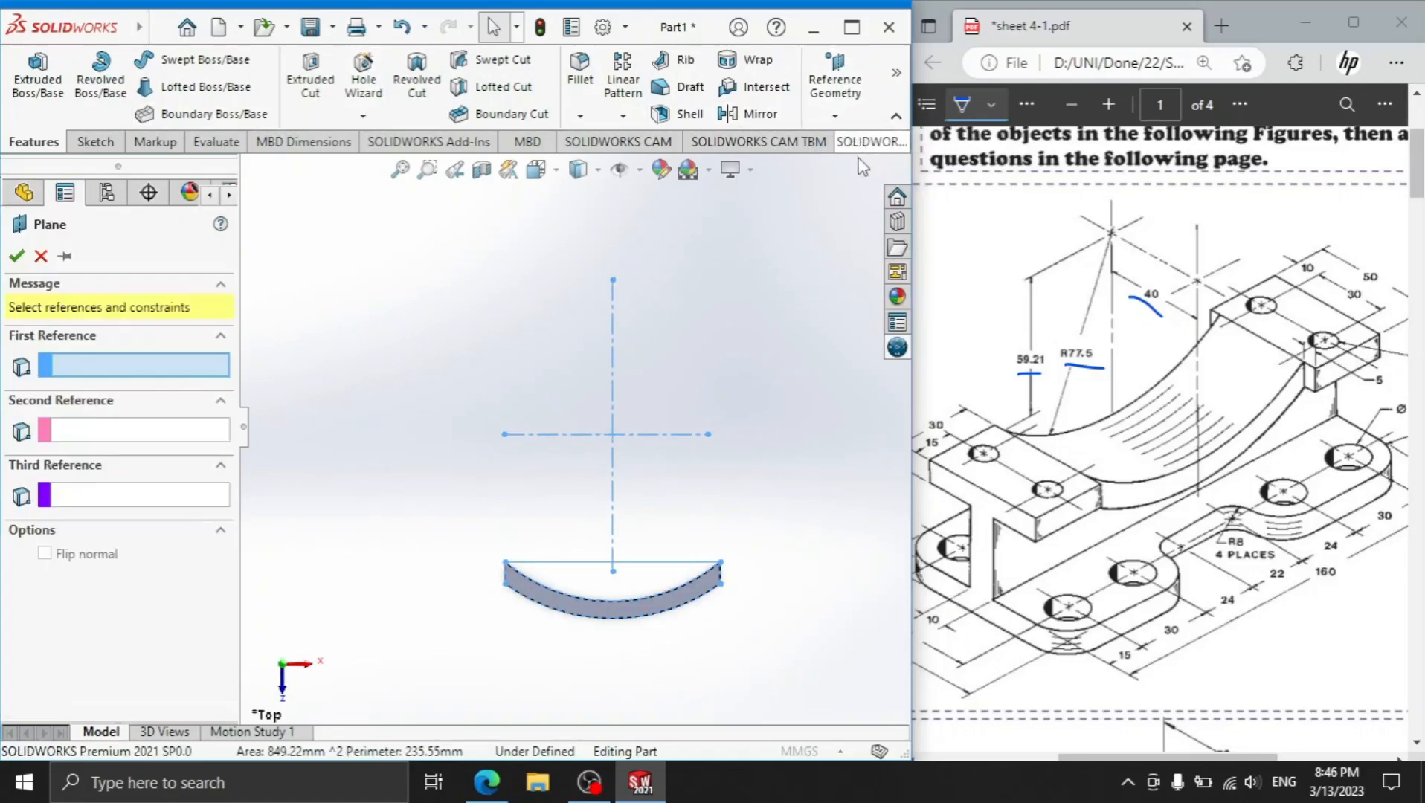
left_click(250, 200)
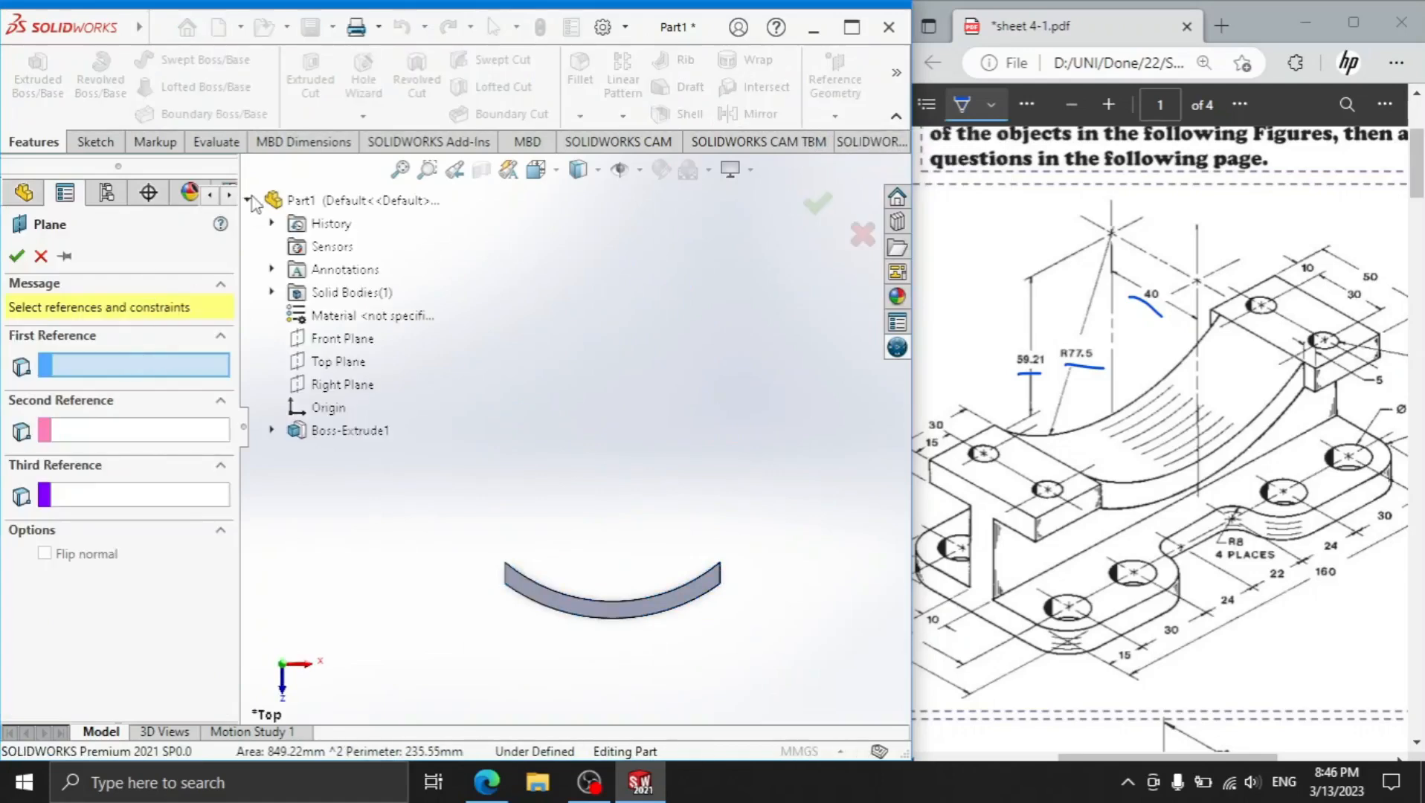
left_click(336, 340)
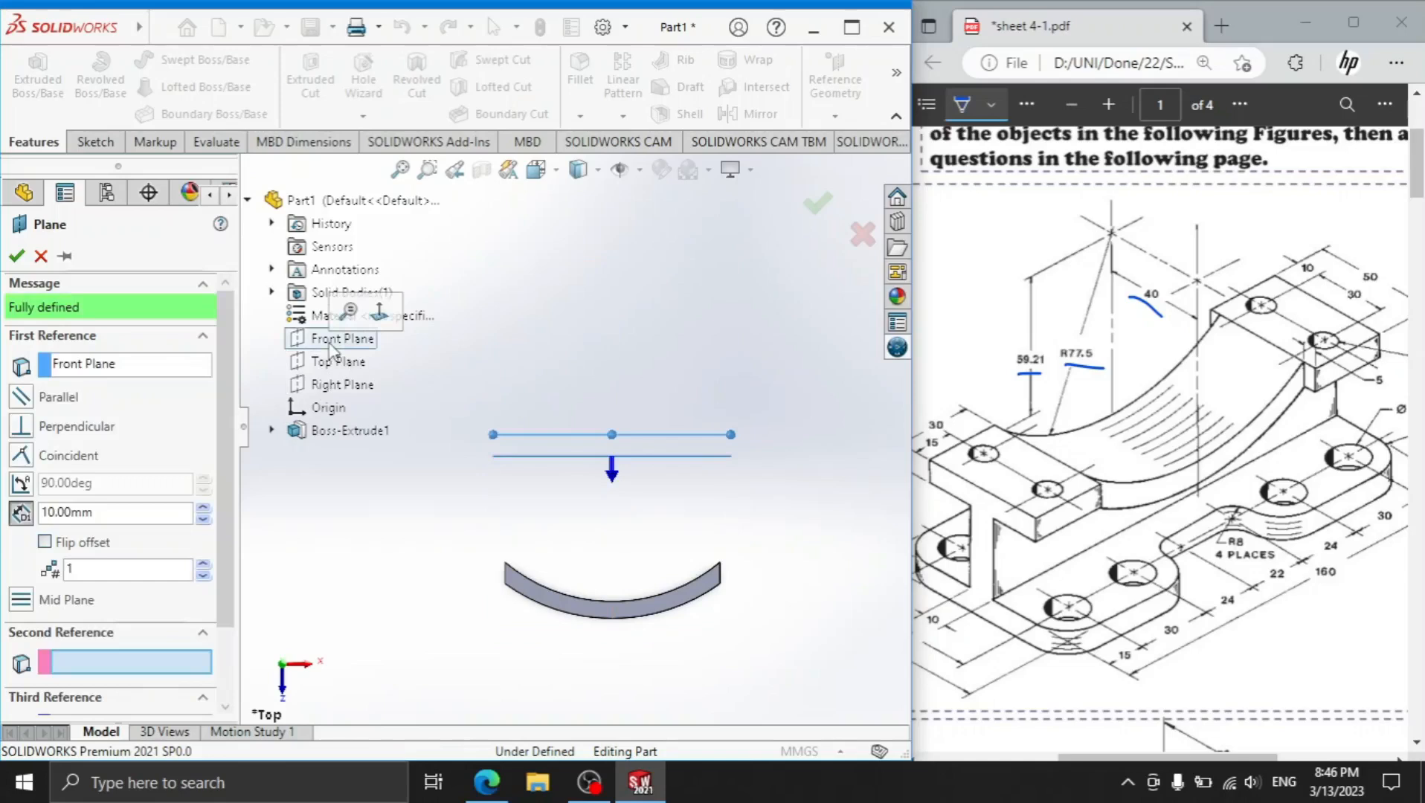
left_click(1027, 364)
left_click_drag(1164, 759, 1120, 759)
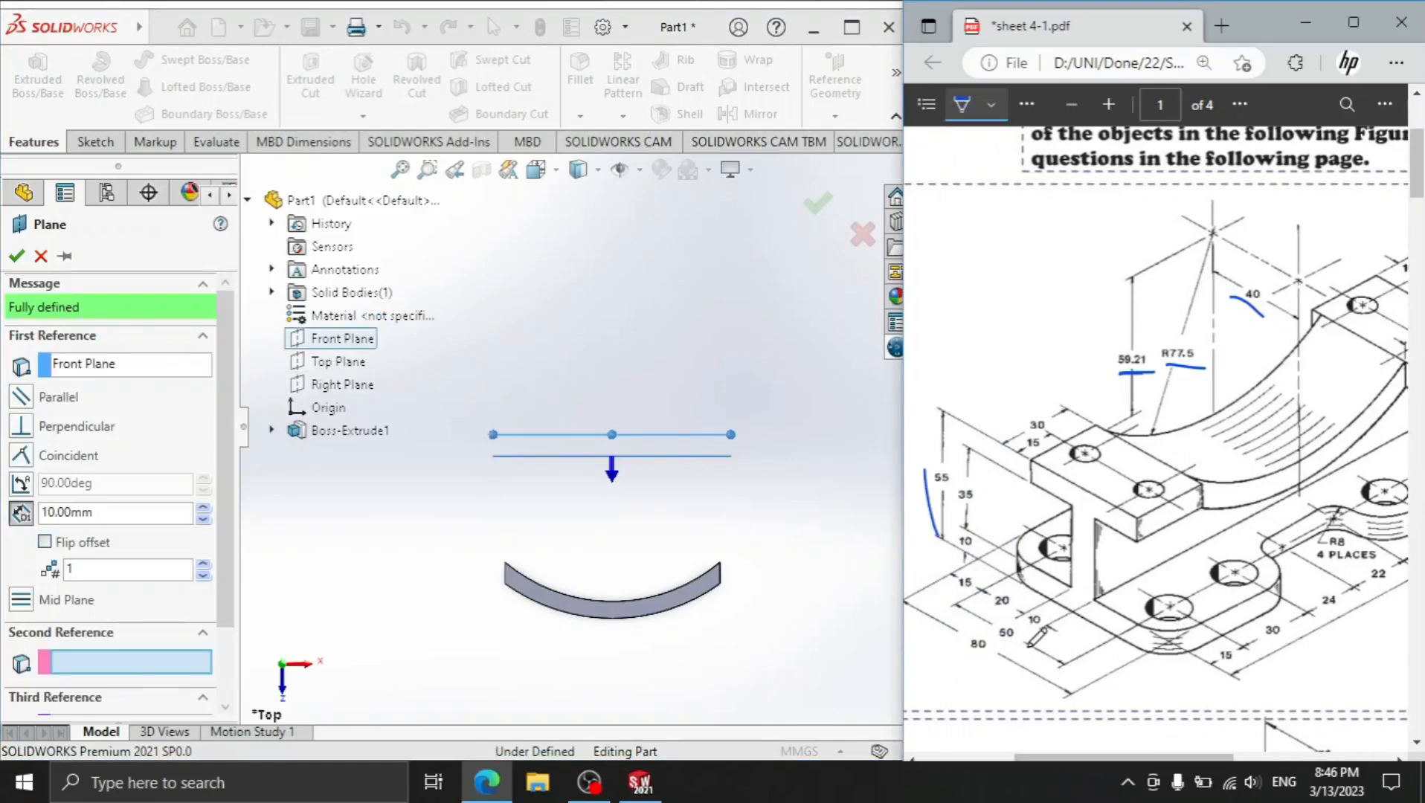
left_click(98, 514)
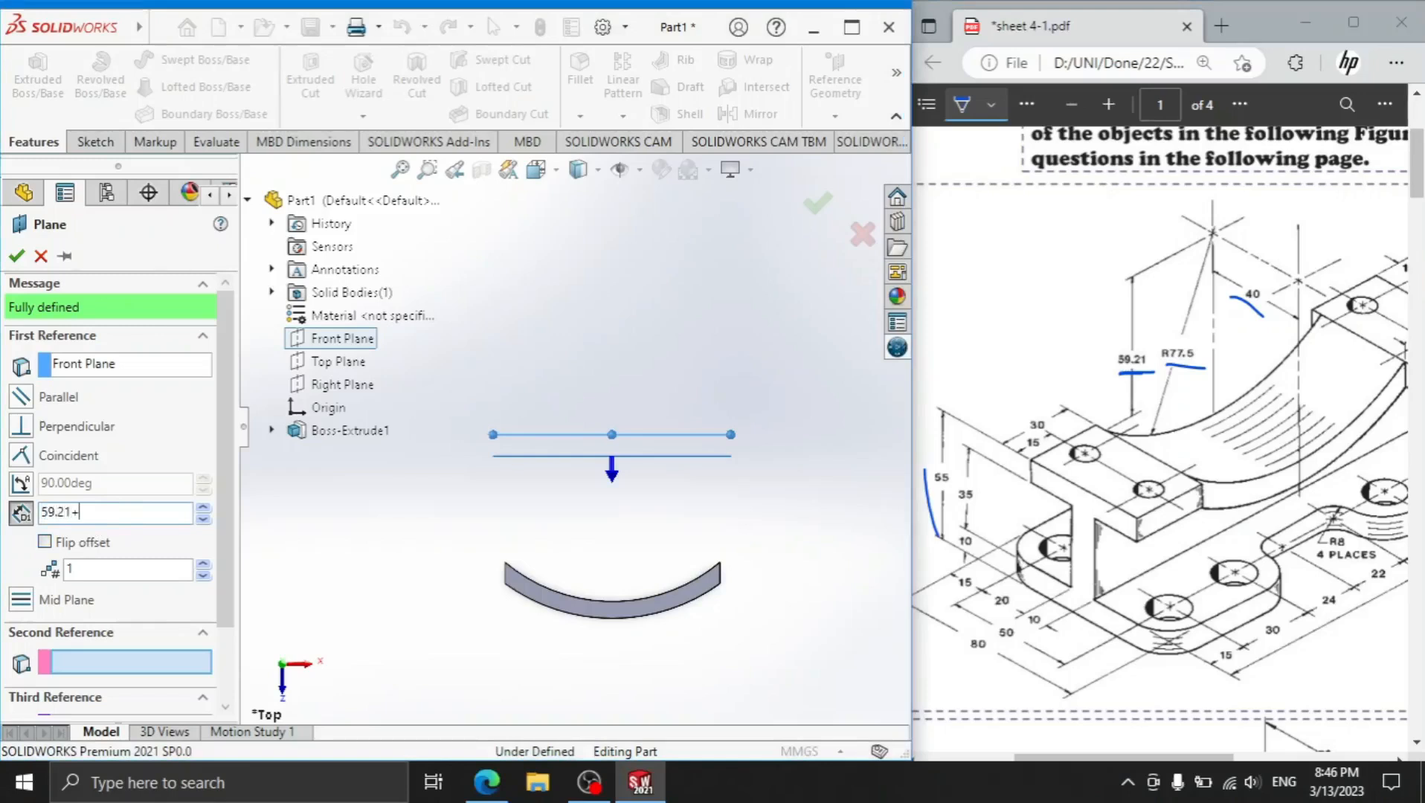
key("Return")
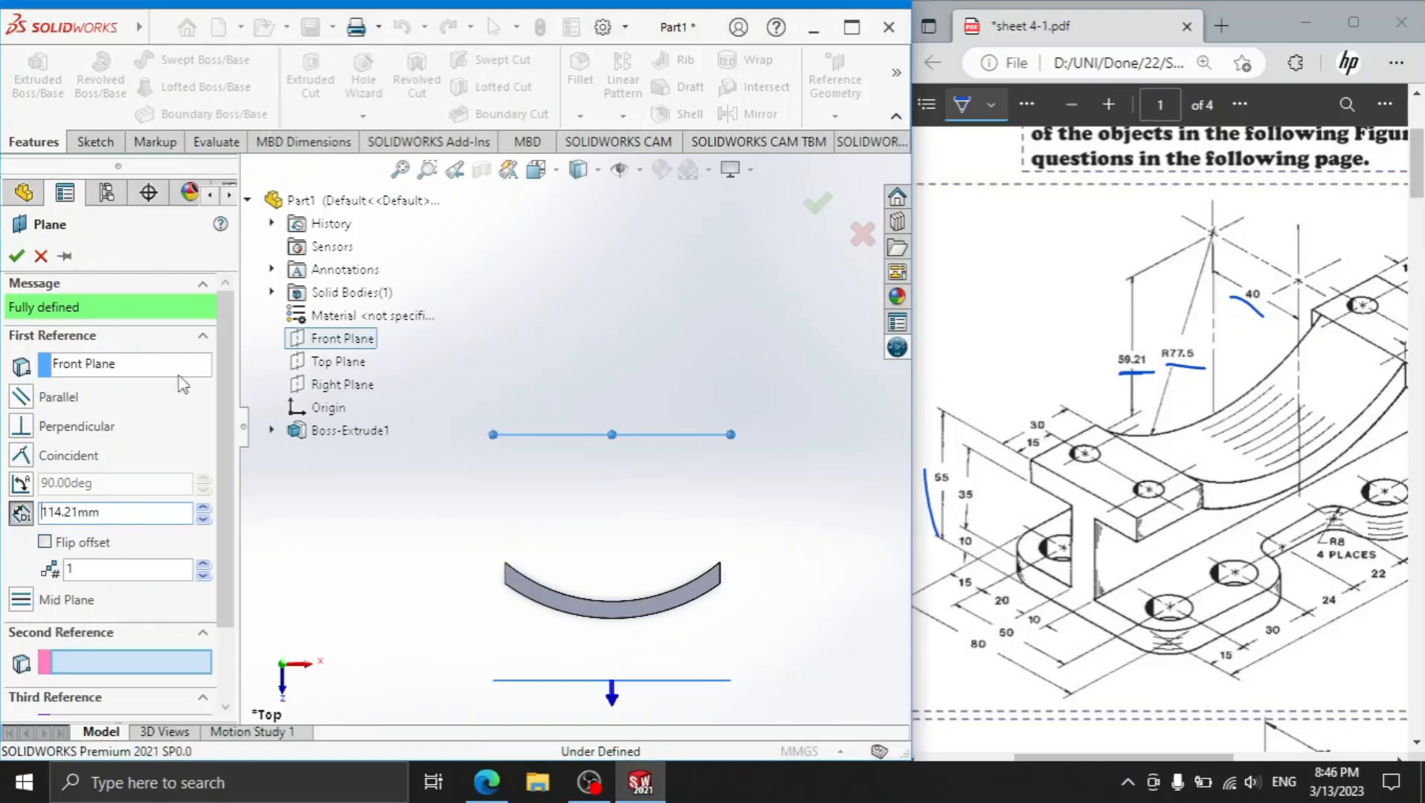
left_click(16, 256)
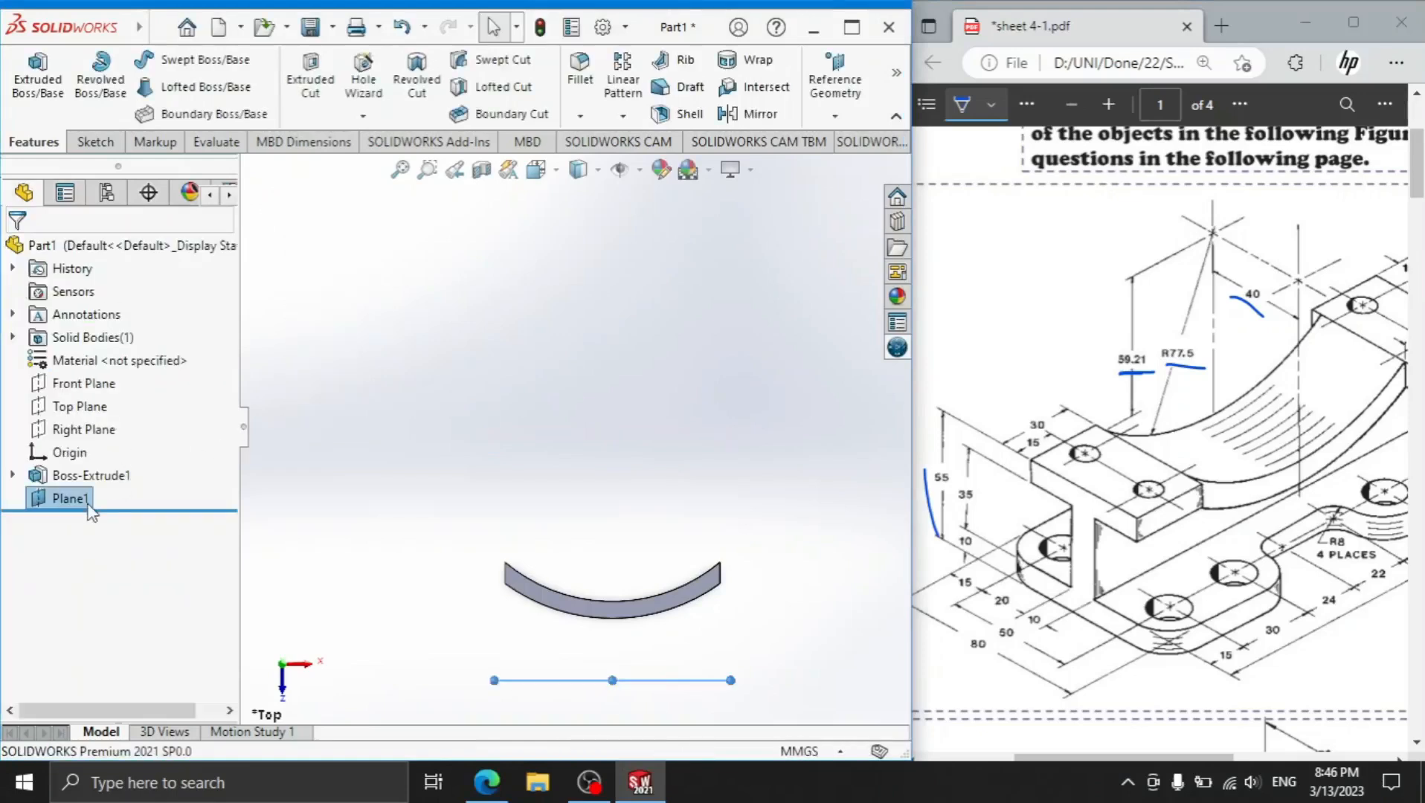
Start a sketch on the new offset plane and enlarge the plane's displayed outline well beyond the saddle on all sides.
left_click(71, 498)
left_click(94, 498)
left_click(52, 476)
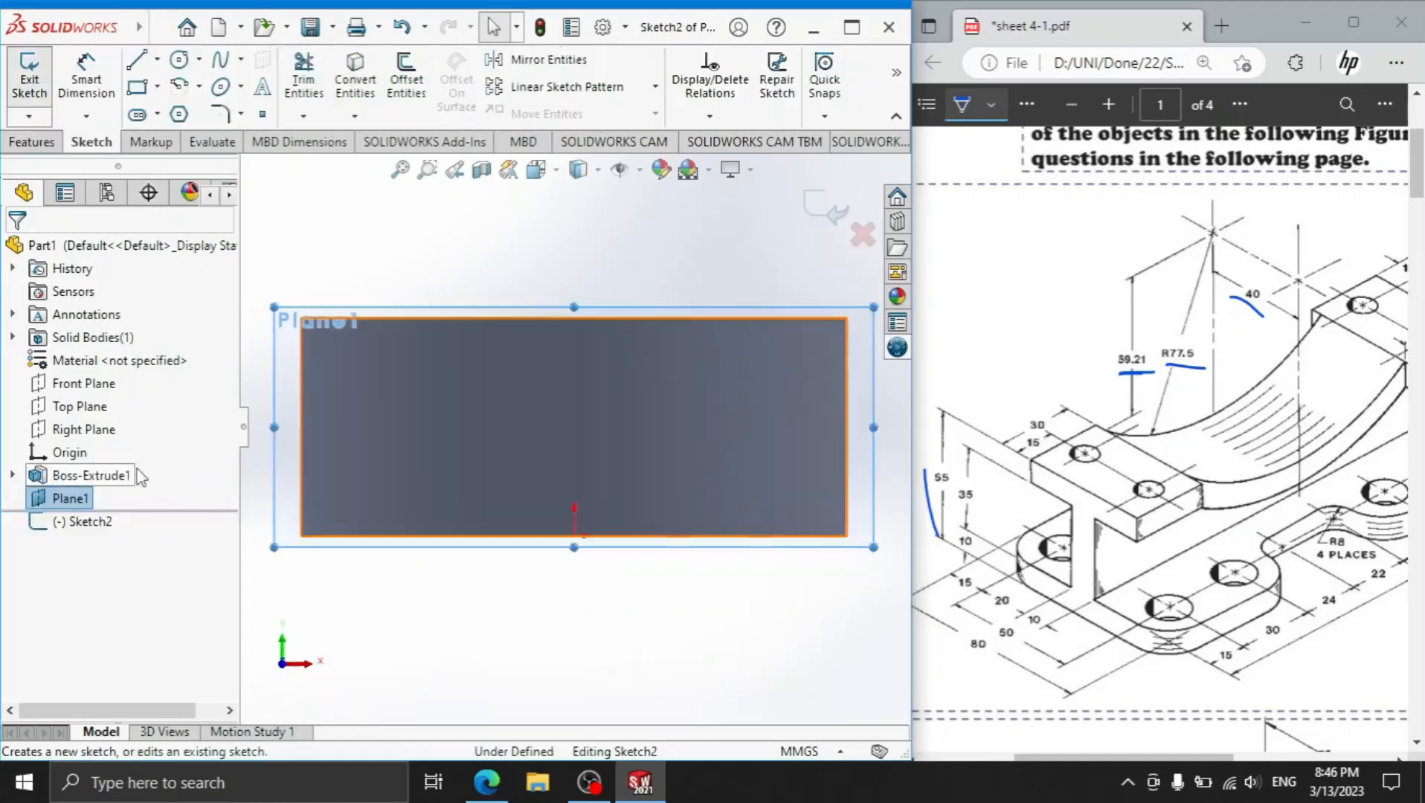
left_click_drag(365, 339, 261, 209)
scroll(825, 531, "up", 2)
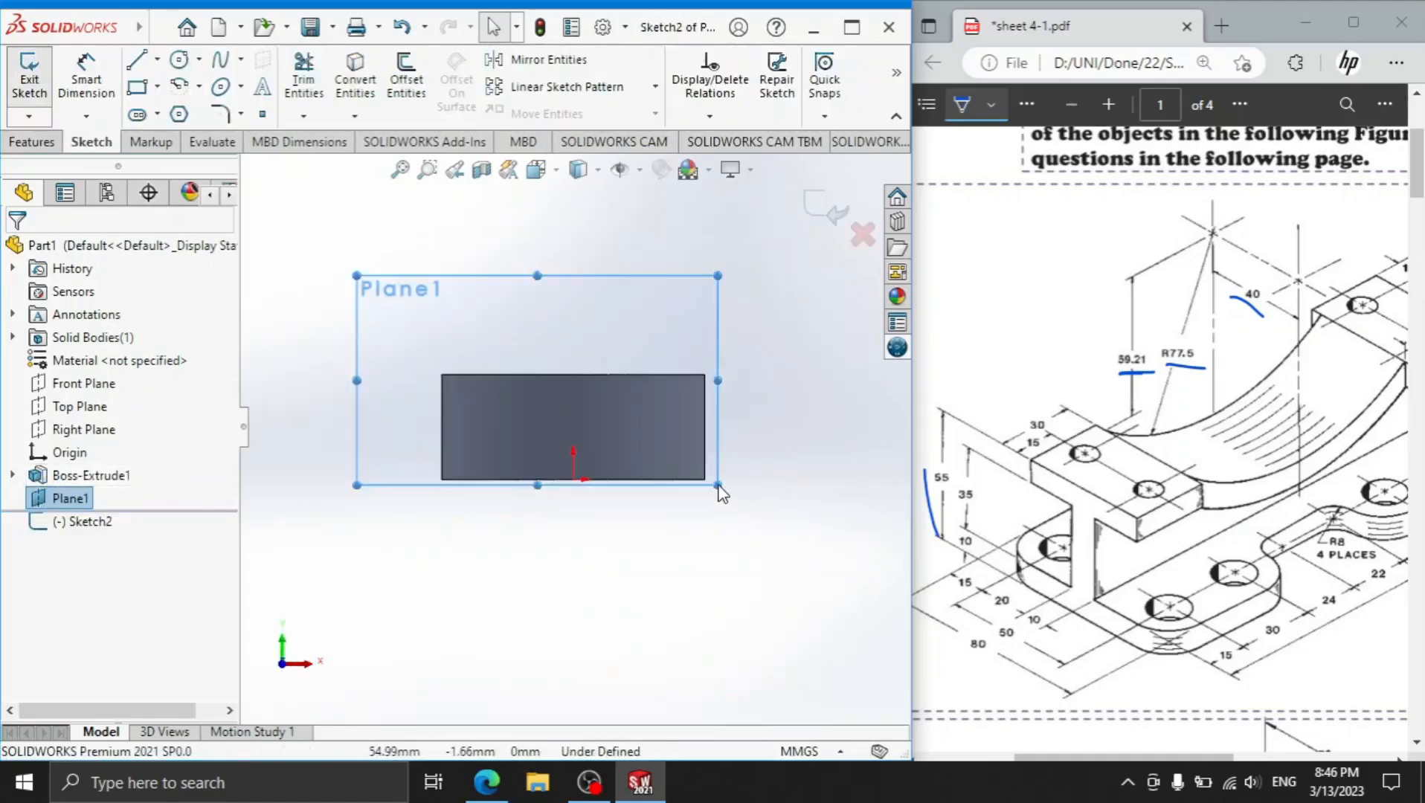
left_click_drag(719, 486, 821, 587)
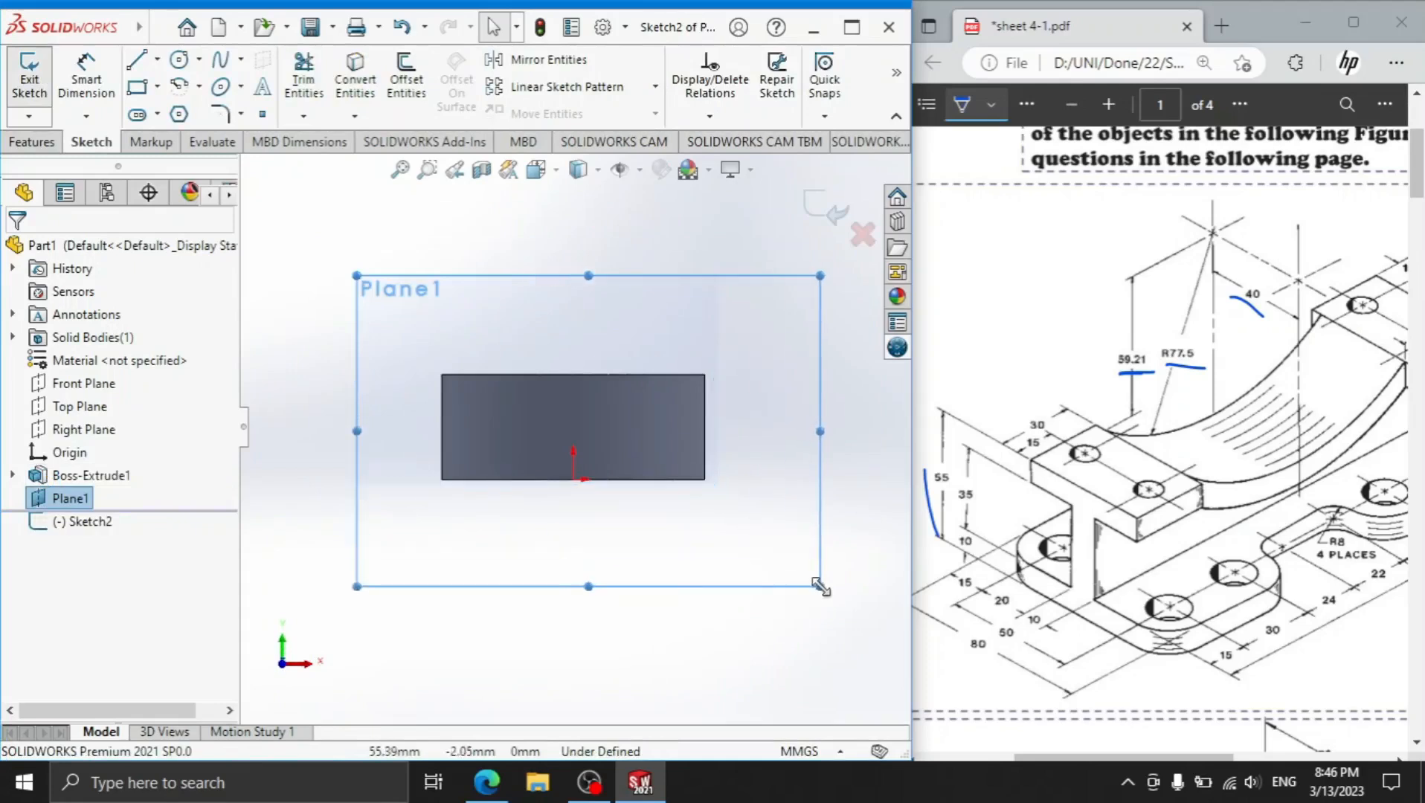
left_click_drag(345, 266, 313, 239)
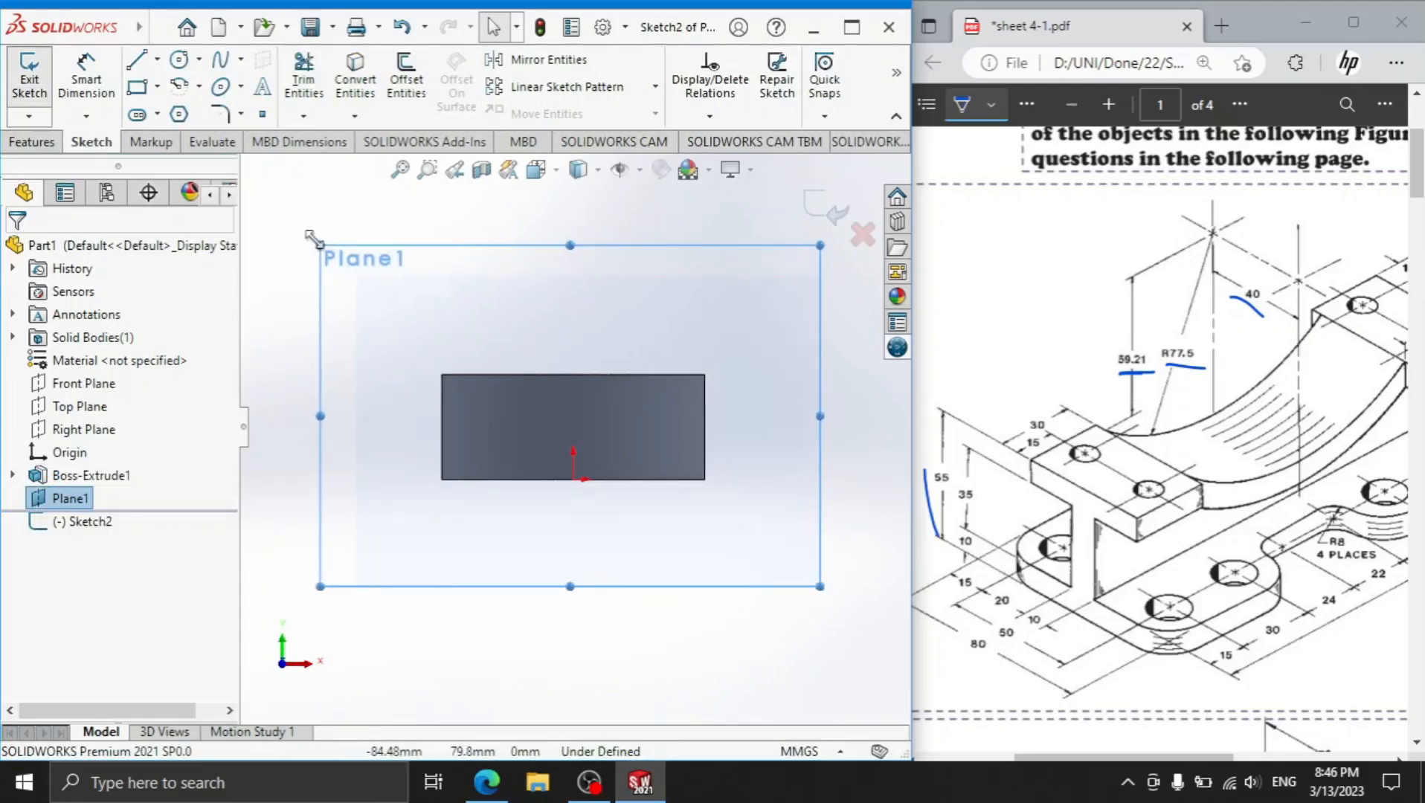
Sketch a corner rectangle about 172 mm wide and 97 mm high around the saddle body on the offset plane.
left_click(137, 87)
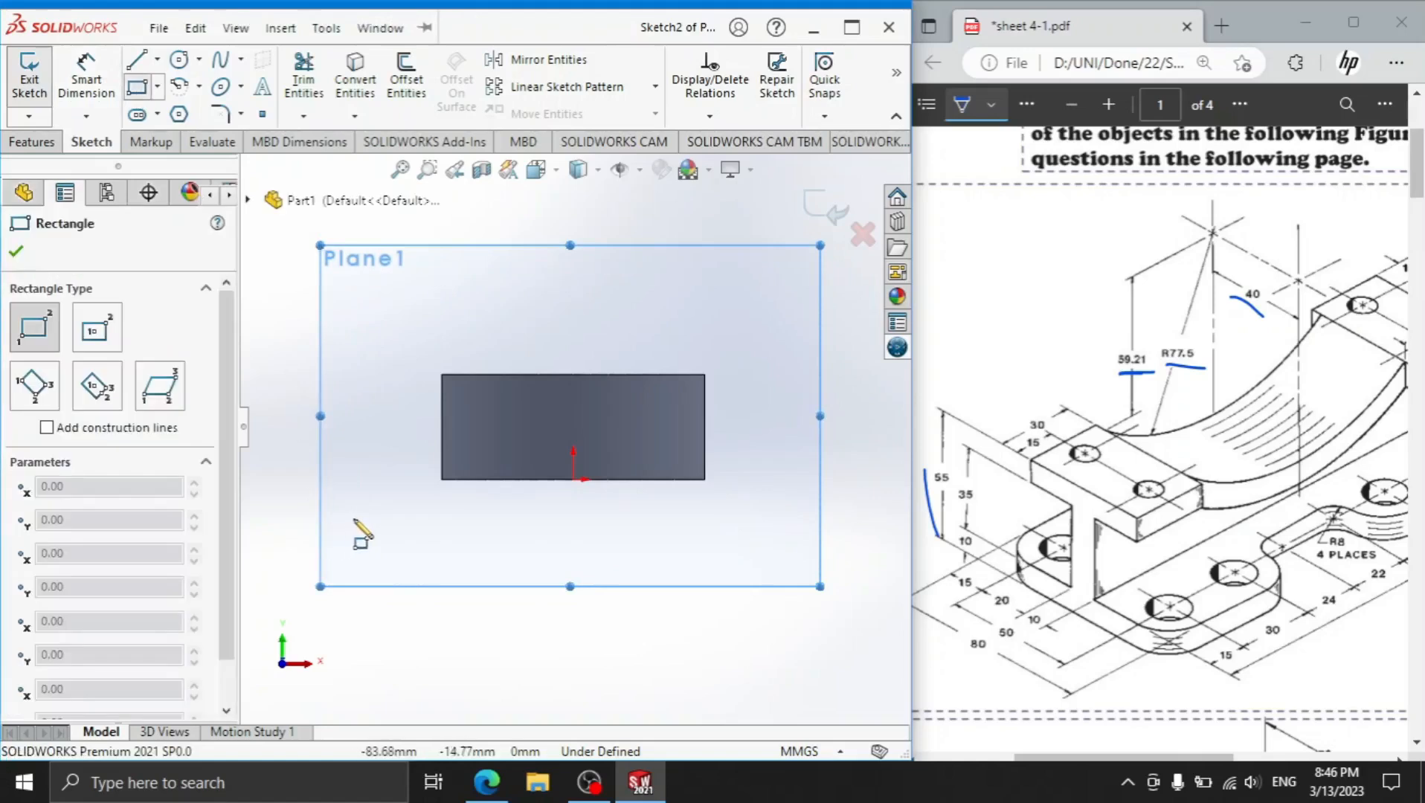
left_click(342, 543)
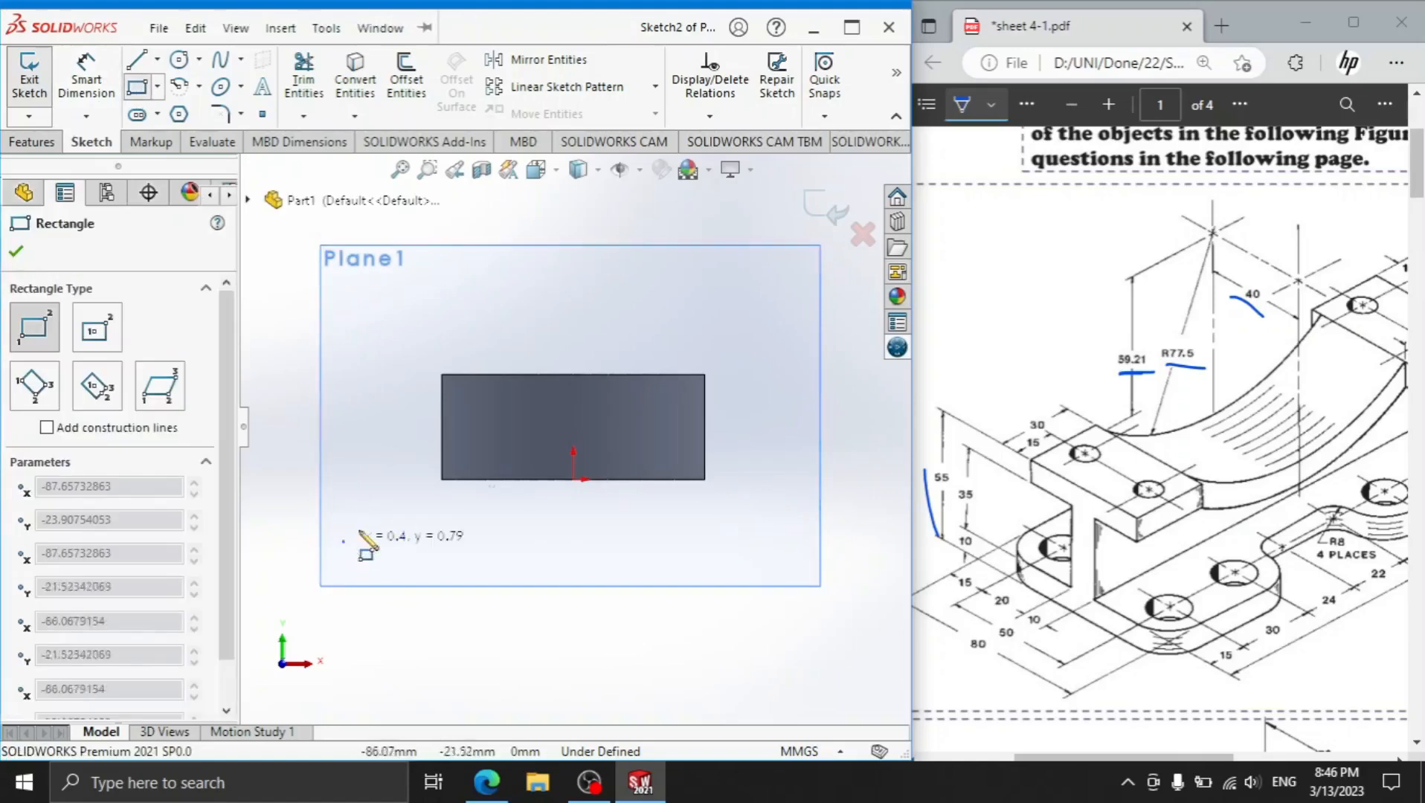
left_click(795, 286)
right_click(557, 210)
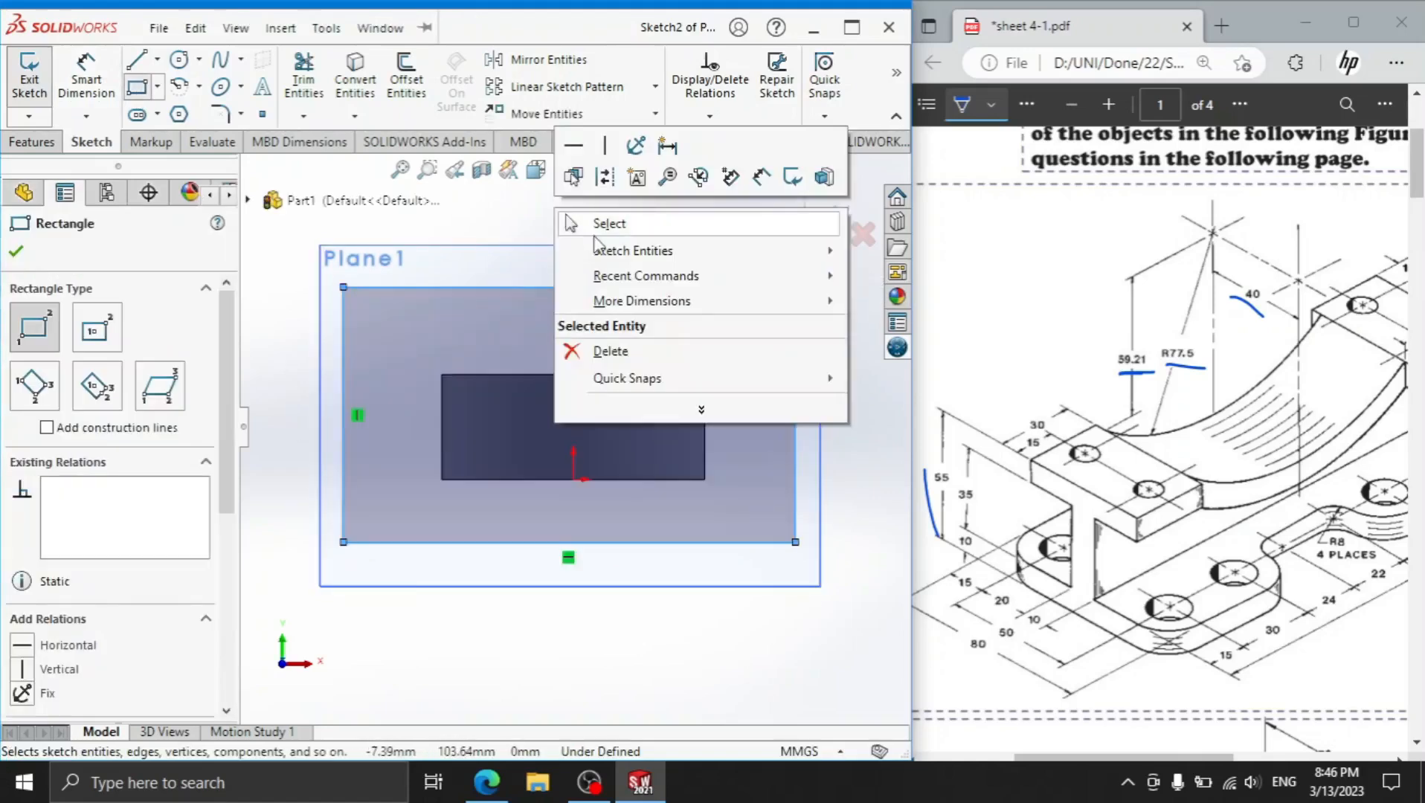
left_click(604, 225)
Draw a horizontal centerline between the midpoints of the saddle's two short side edges.
left_click(156, 59)
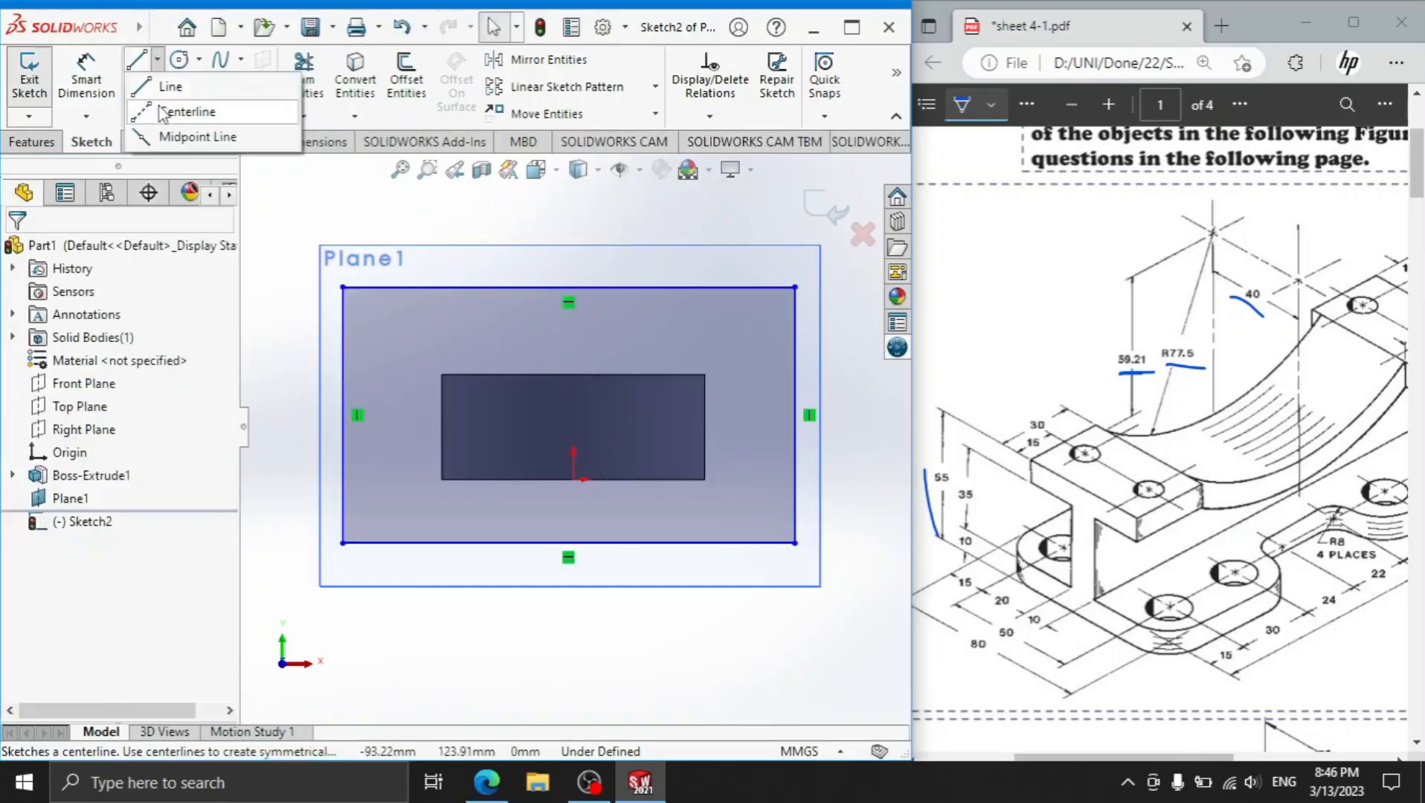
left_click(178, 114)
left_click(442, 426)
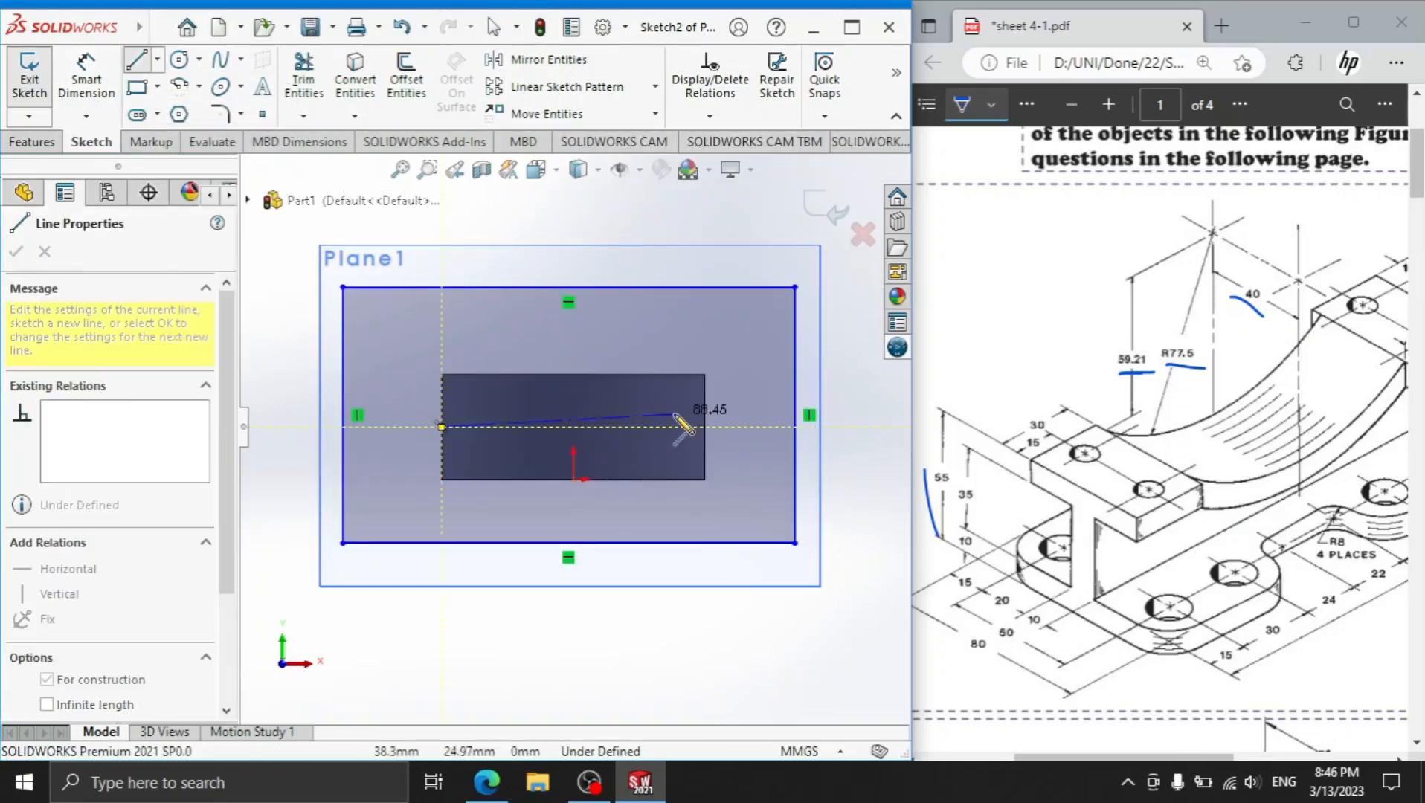
left_click(705, 426)
right_click(596, 236)
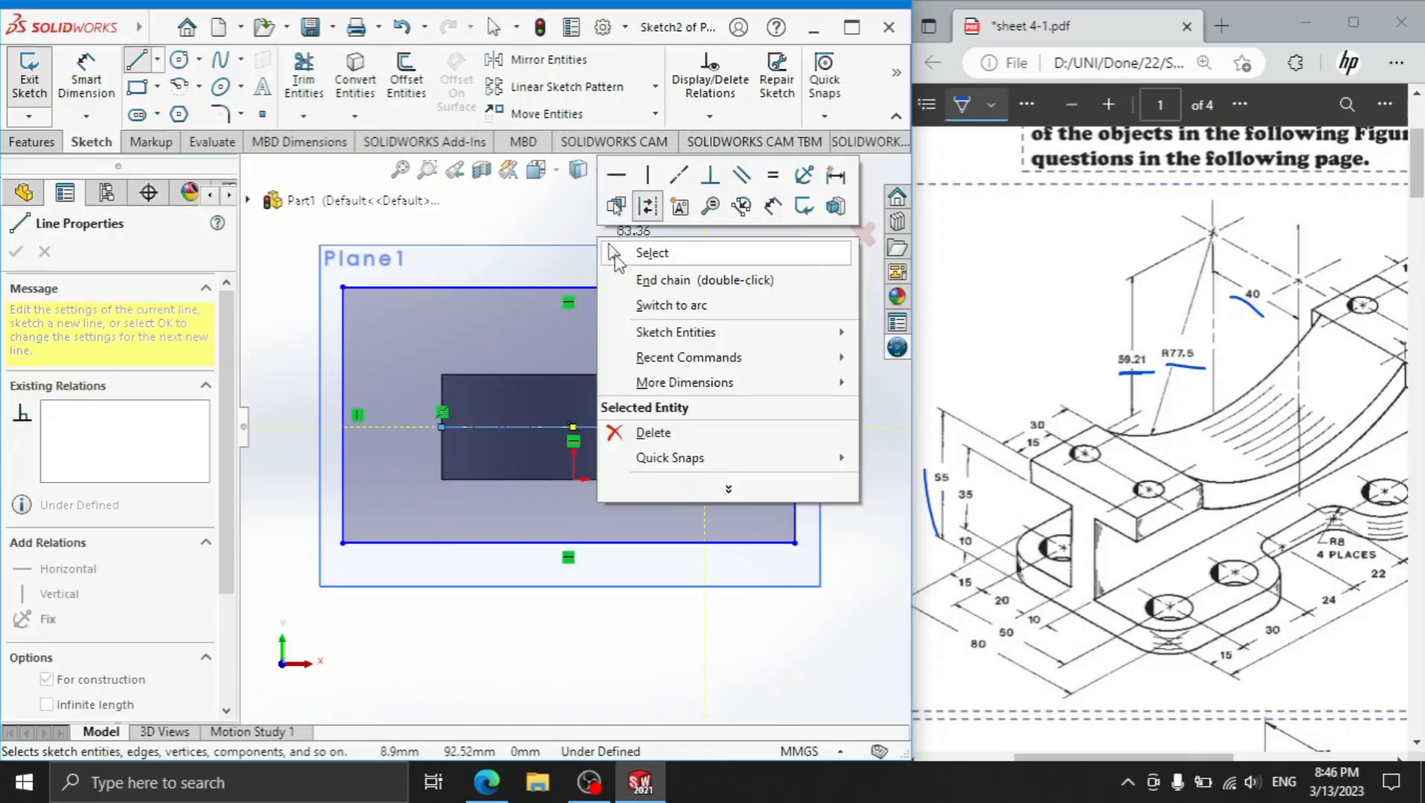
left_click(617, 251)
Draw a vertical centerline from the midpoint of the saddle's upper edge down to the origin.
left_click(159, 60)
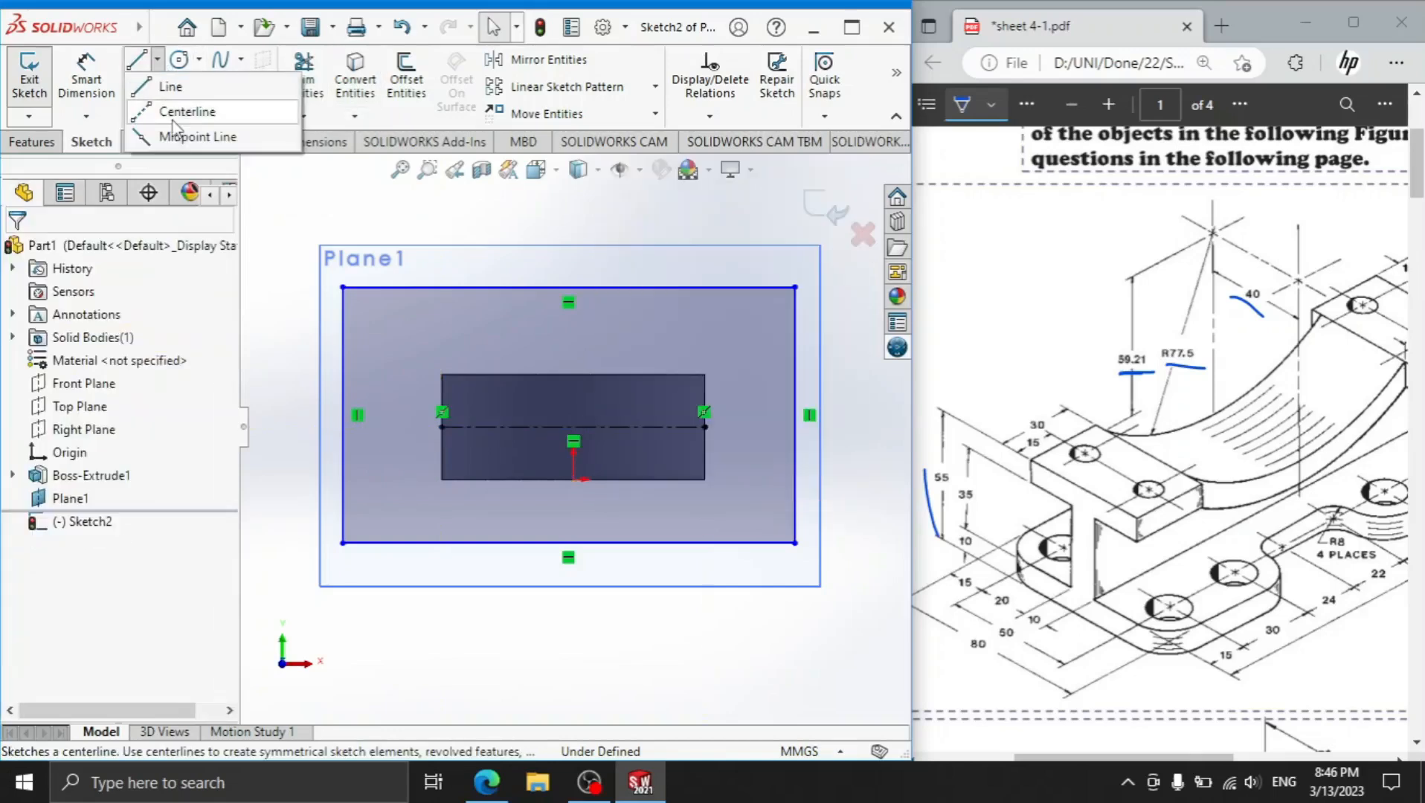
left_click(176, 111)
left_click(572, 374)
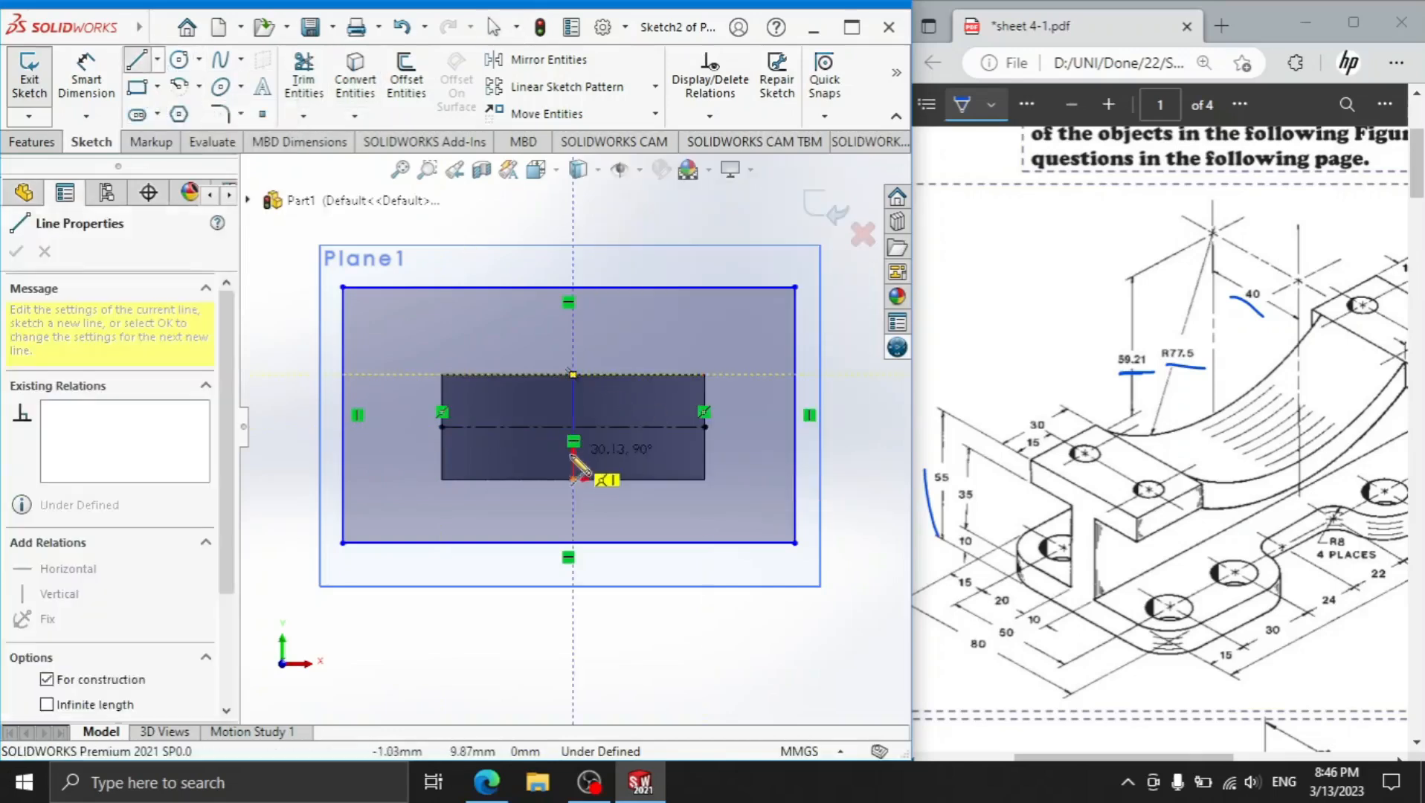
left_click(572, 480)
right_click(526, 220)
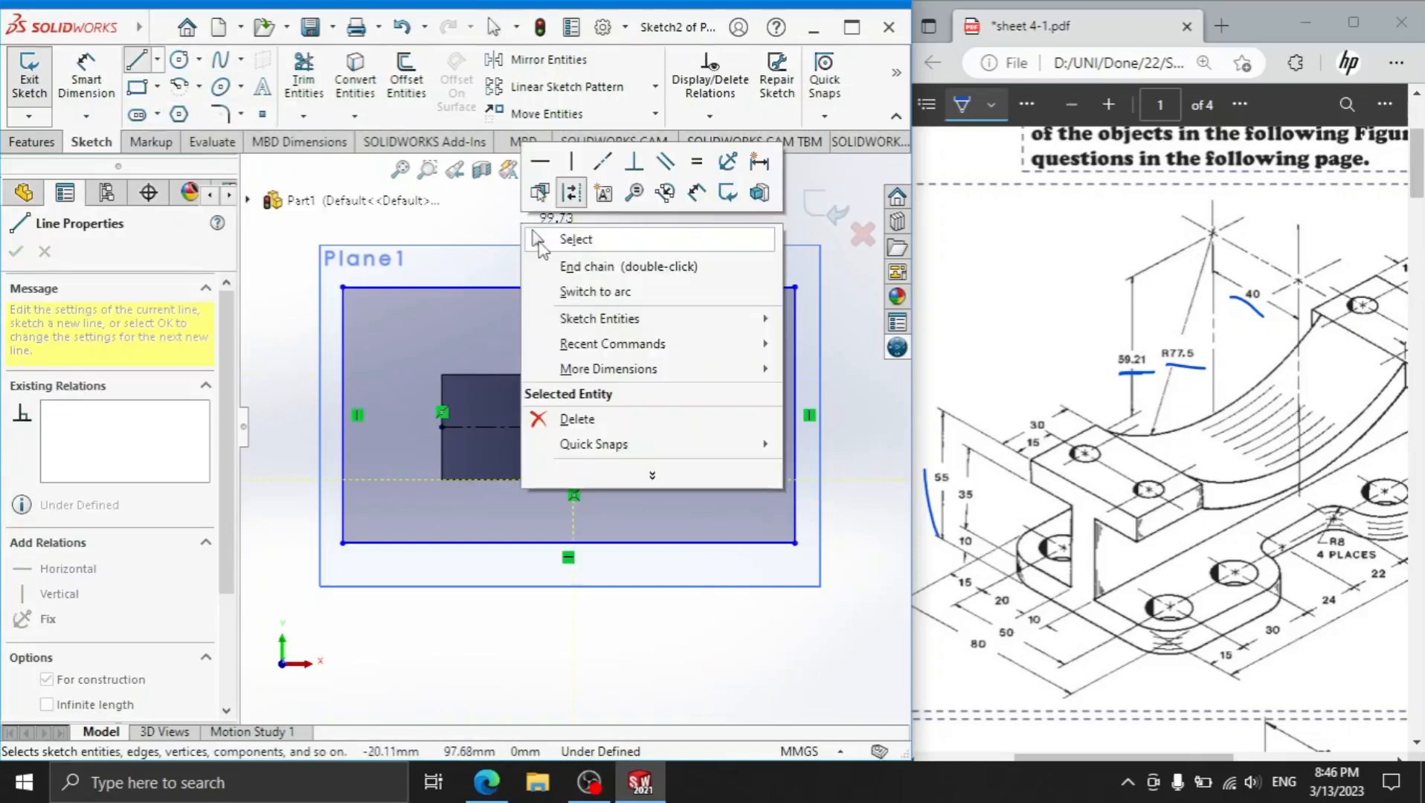
left_click(567, 235)
Dimension the distance from the vertical centerline to the rectangle's right side to 80 mm.
left_click(86, 78)
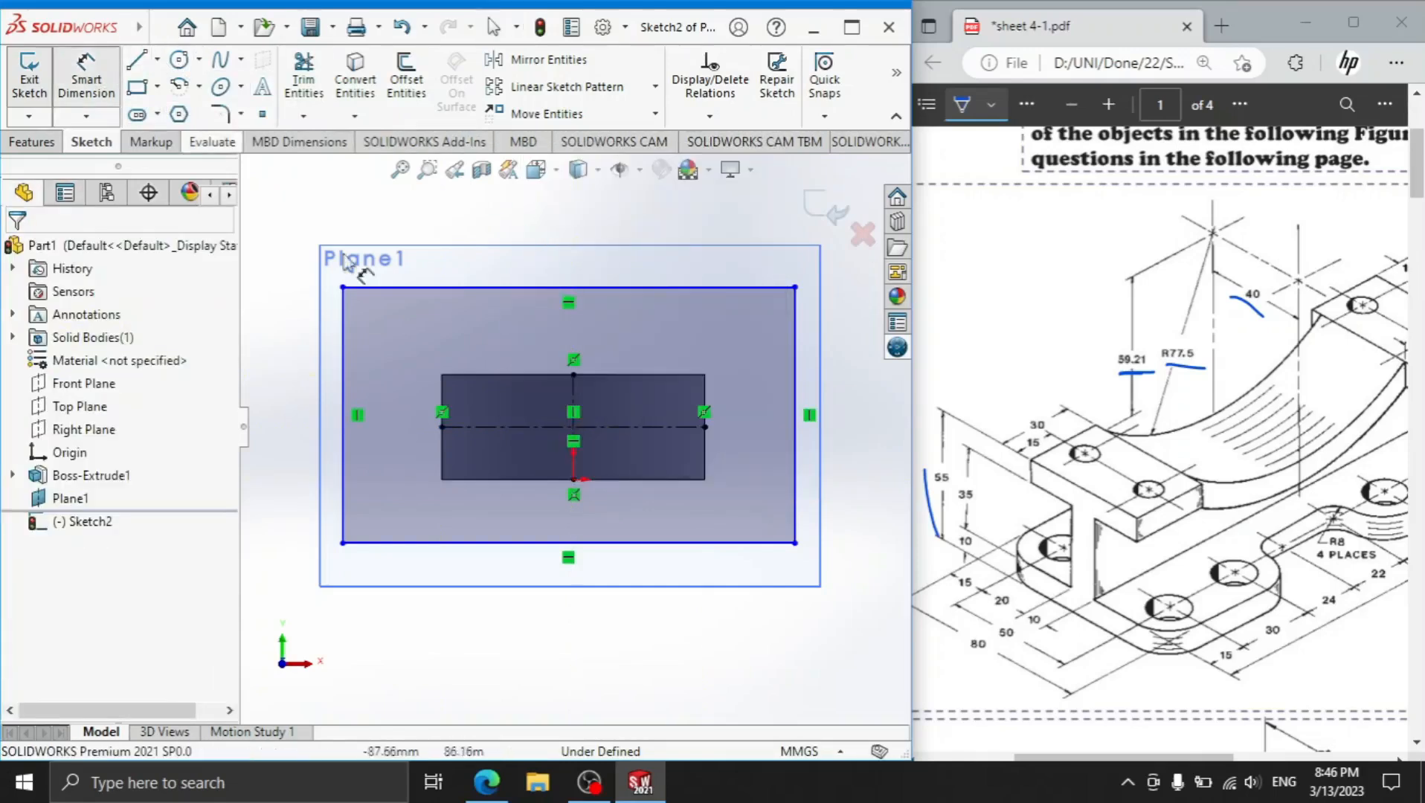
left_click(572, 394)
left_click(795, 348)
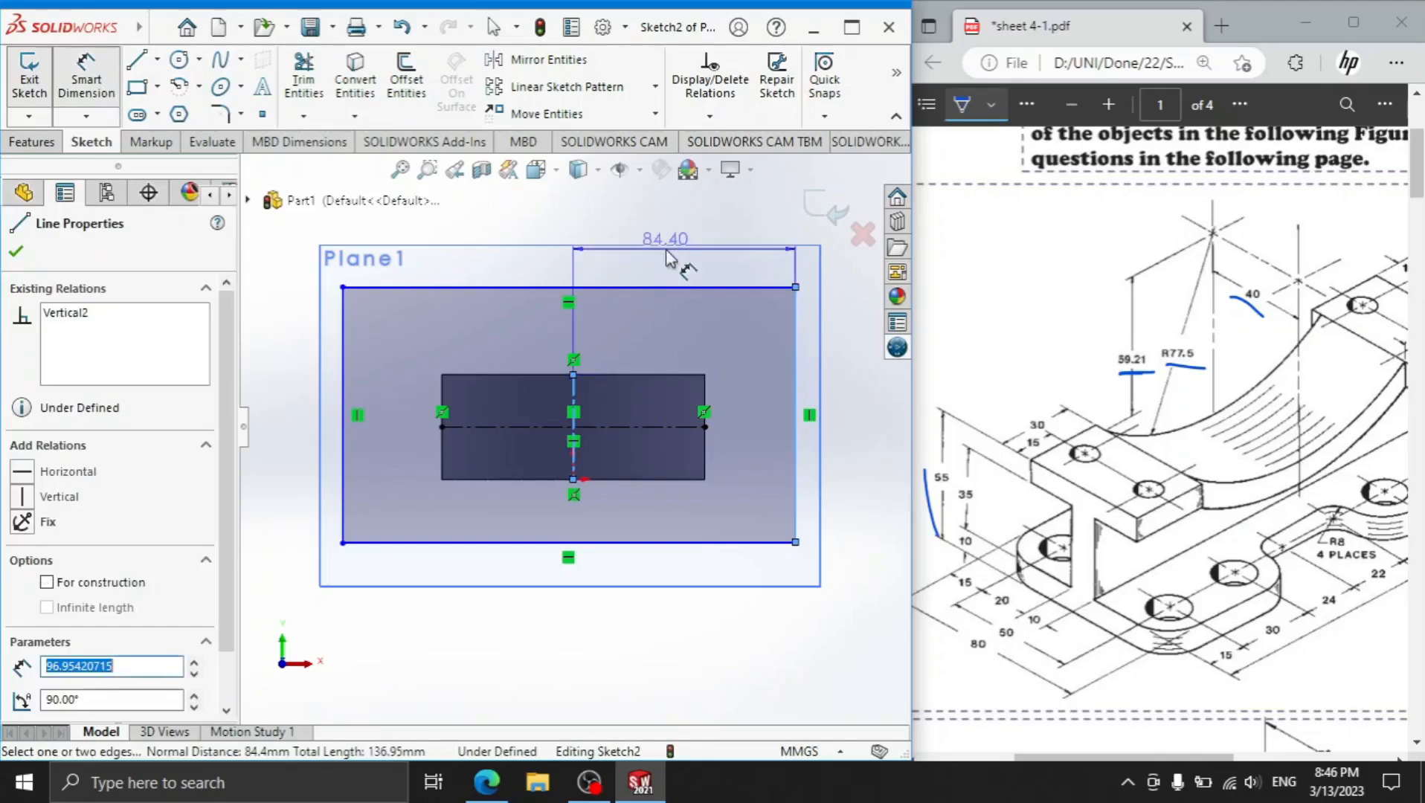
left_click(685, 230)
type("80")
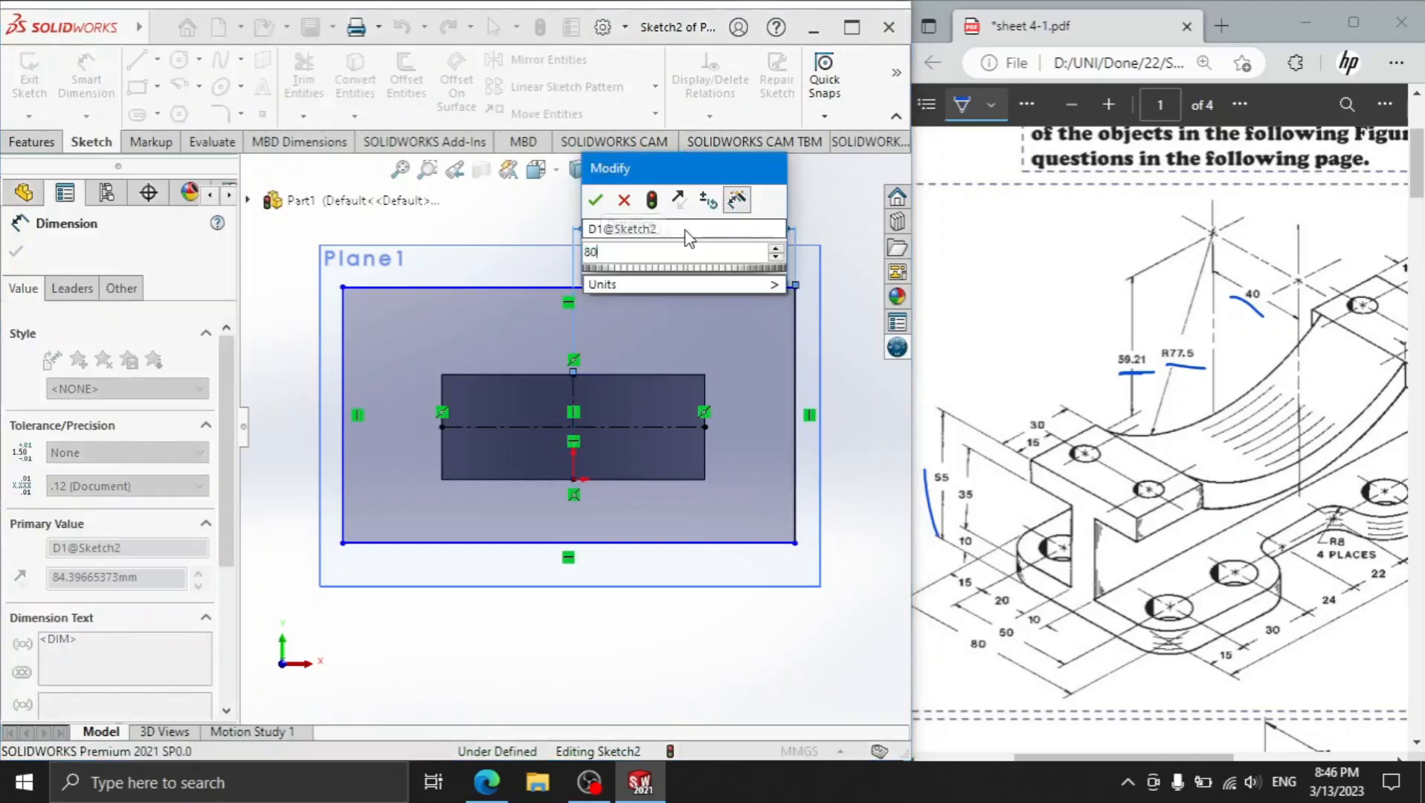
key("Return")
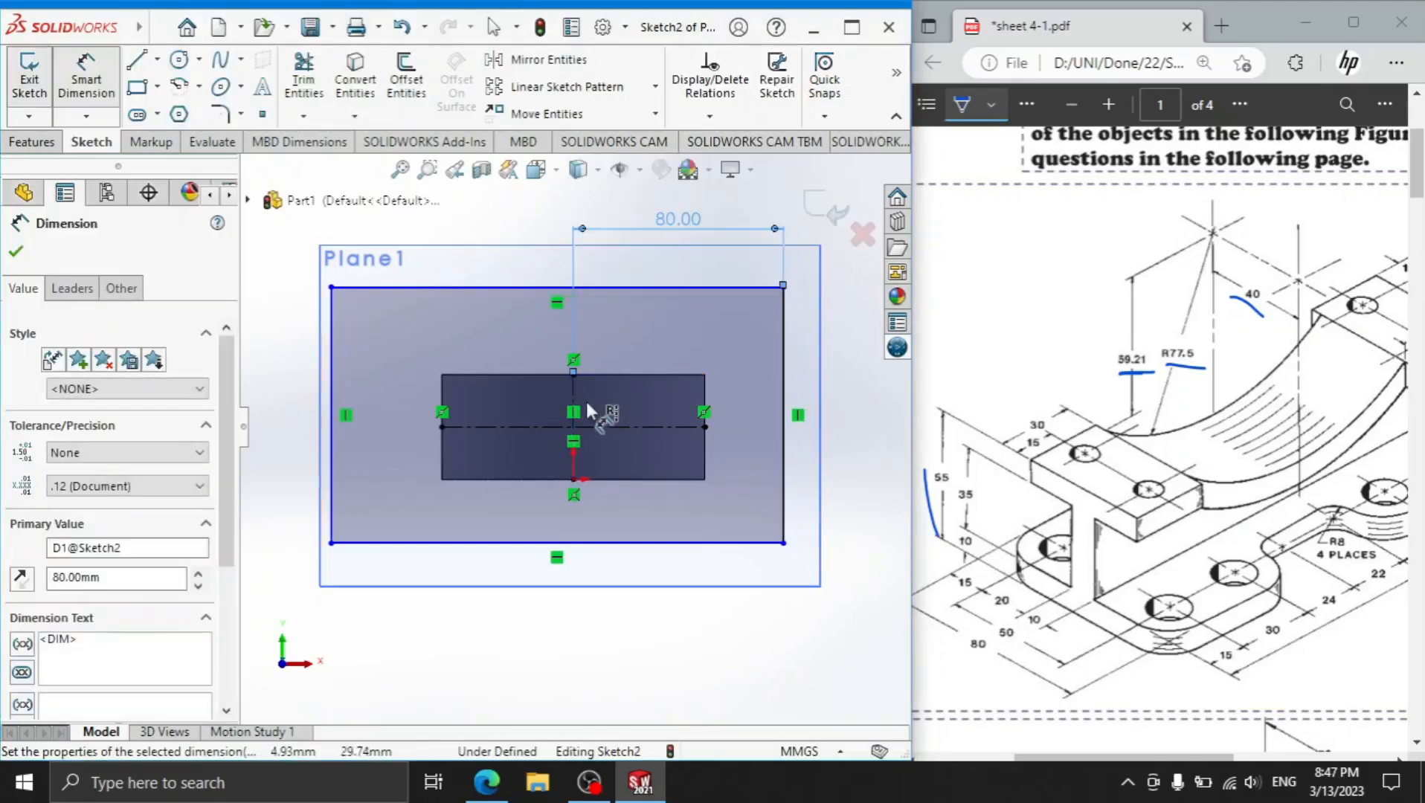
Dimension the rectangle's lower edge to the 160 mm overall length given in the drawing.
left_click(573, 401)
left_click(604, 542)
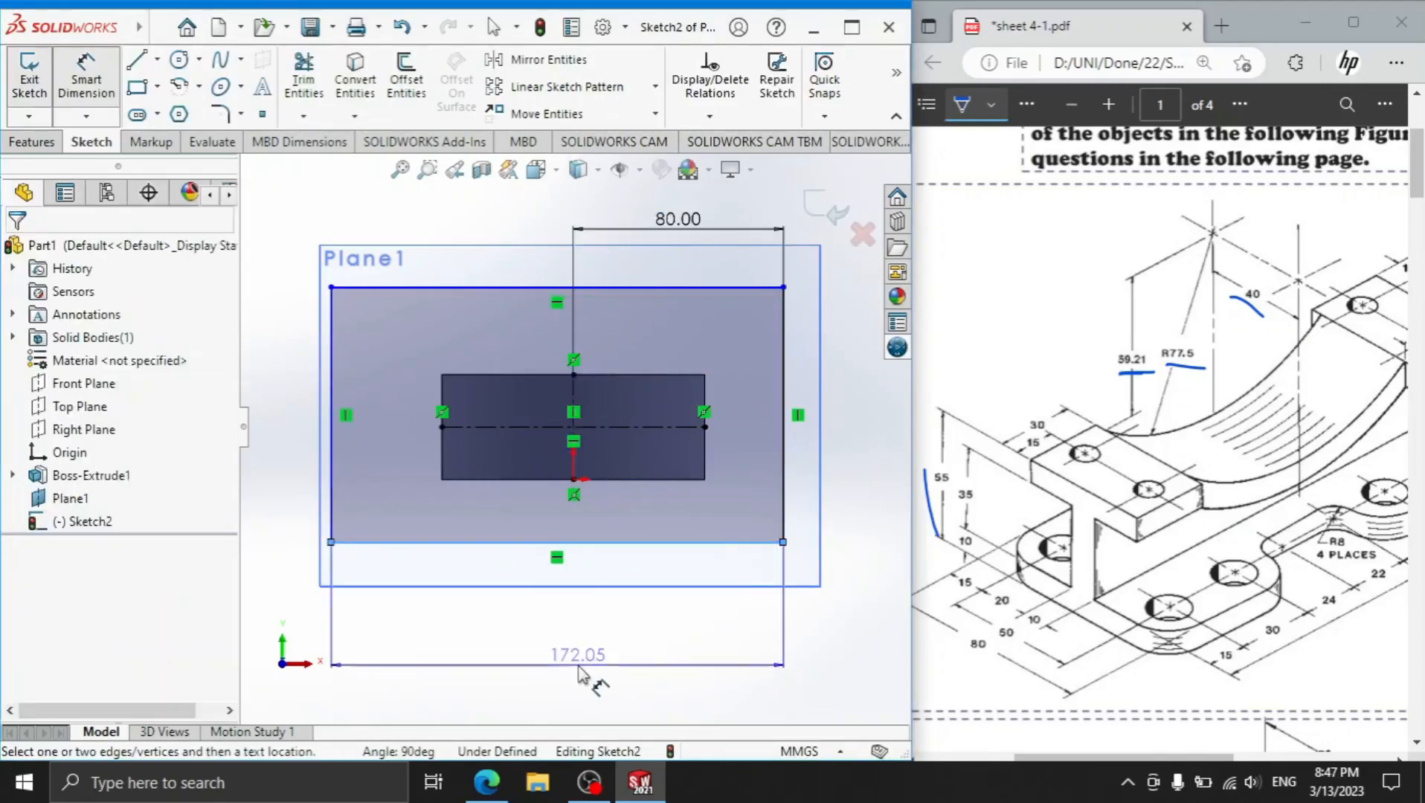
left_click(581, 665)
left_click_drag(1041, 758, 1105, 757)
left_click(604, 696)
key("Return")
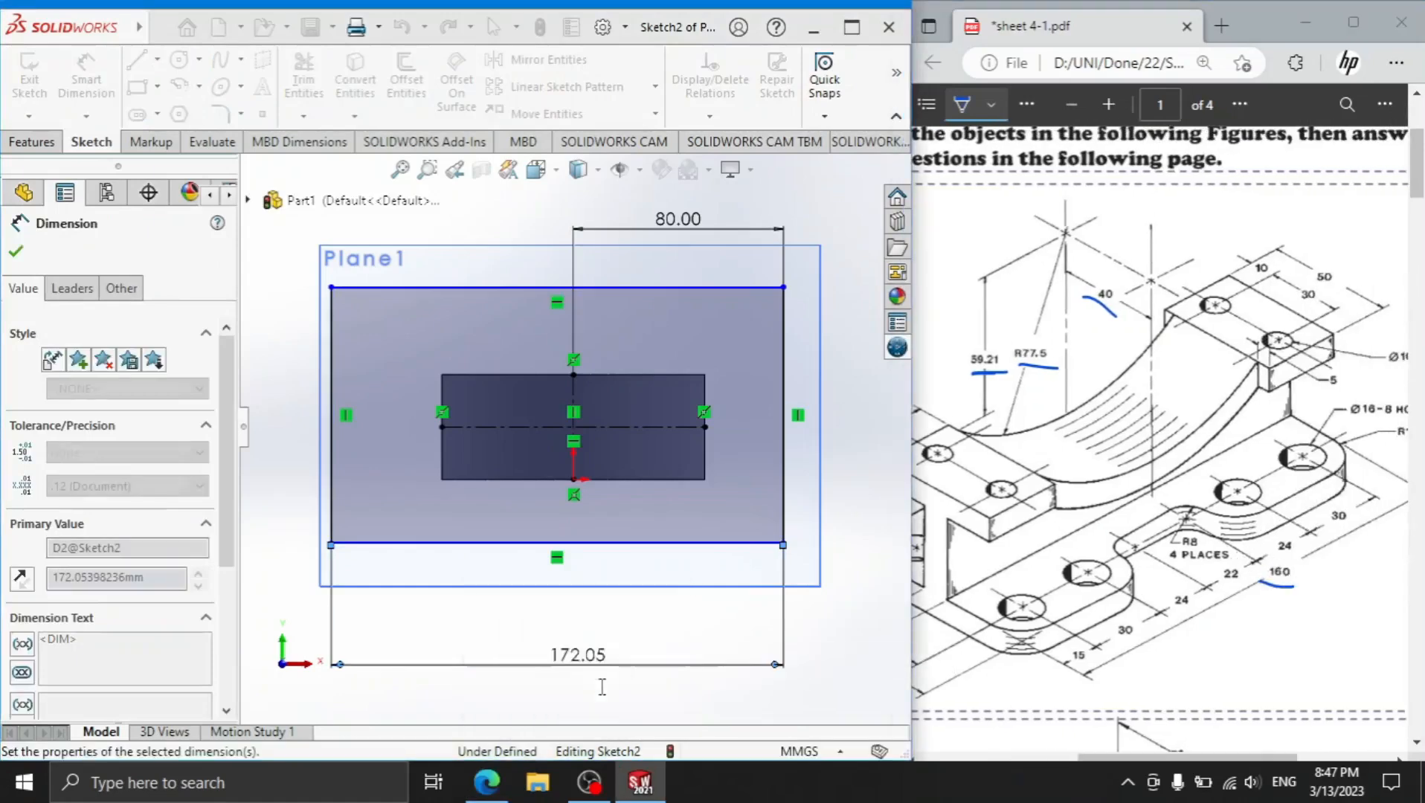
Dimension the rectangle's right side to a height of 80 mm.
left_click(778, 465)
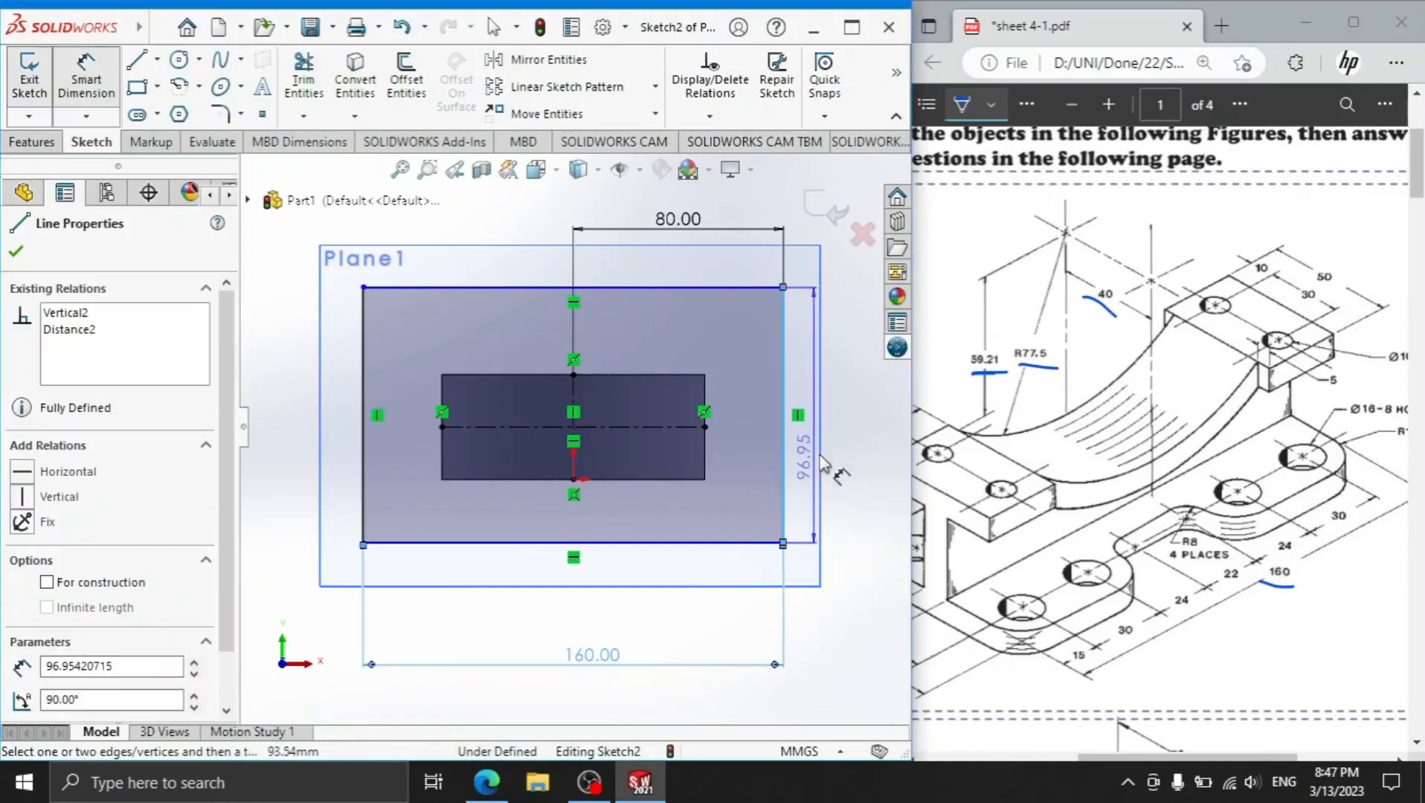
left_click(863, 413)
type("80")
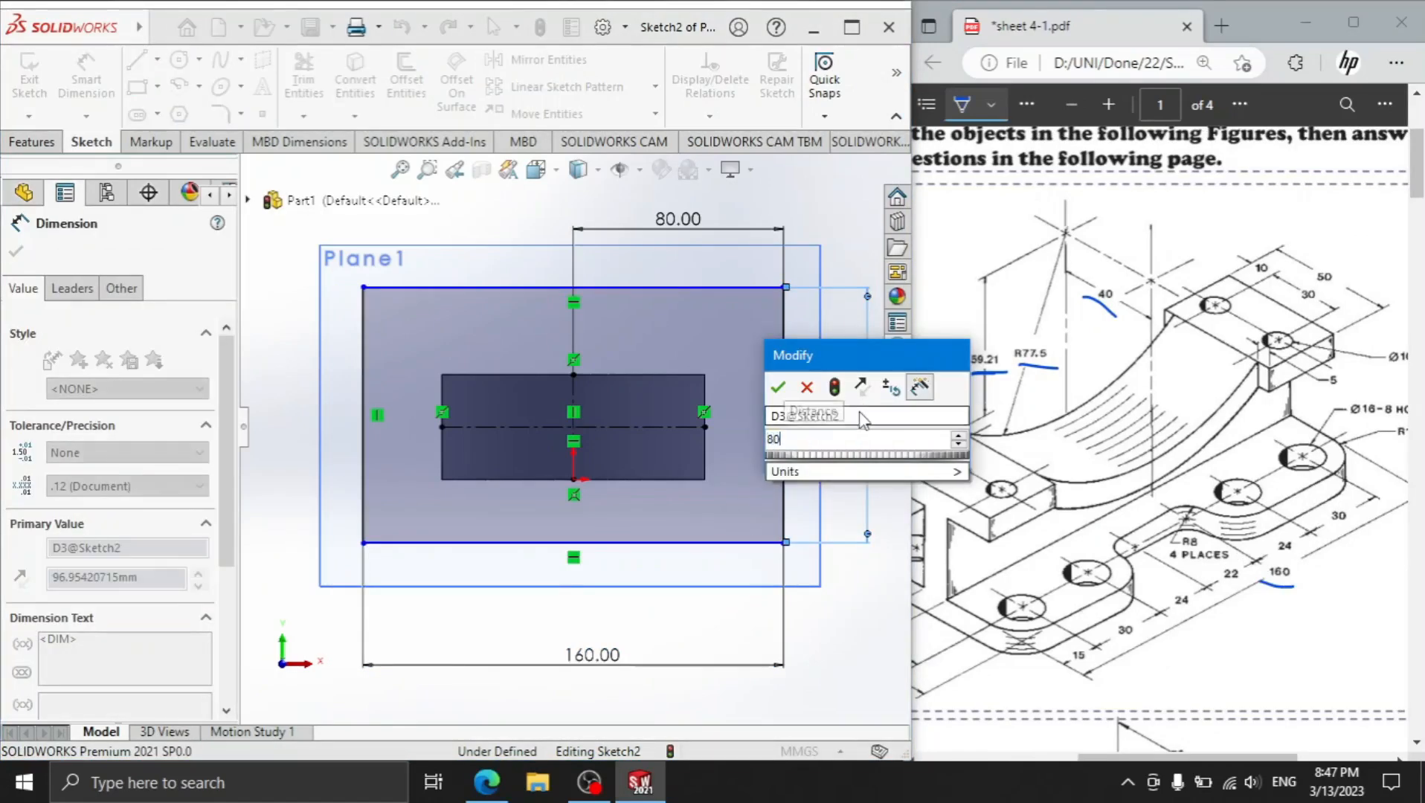
key("Return")
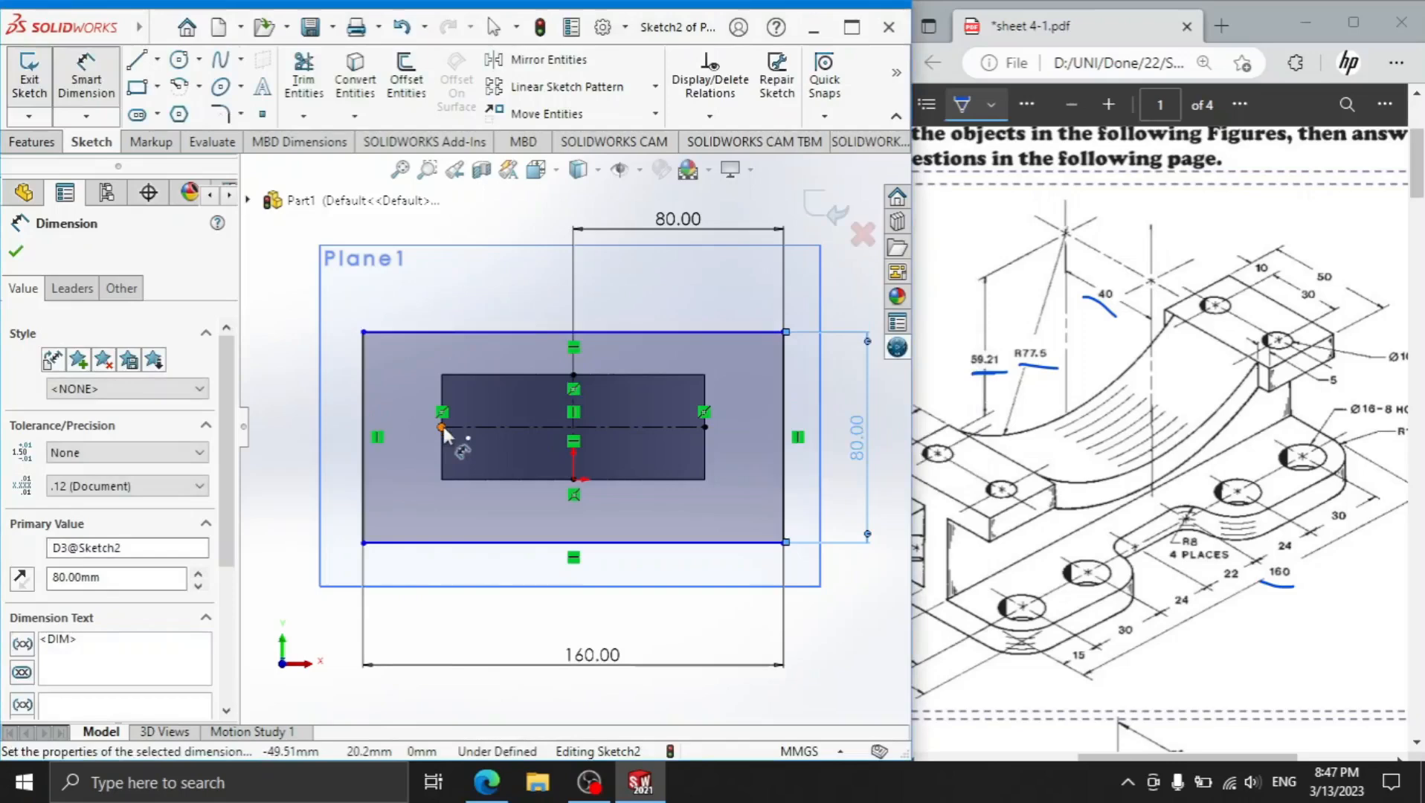
Dimension the distance from the horizontal centerline's left endpoint to the rectangle's lower edge to 40 mm.
left_click(442, 427)
left_click(420, 543)
left_click(290, 492)
type("40")
key("Return")
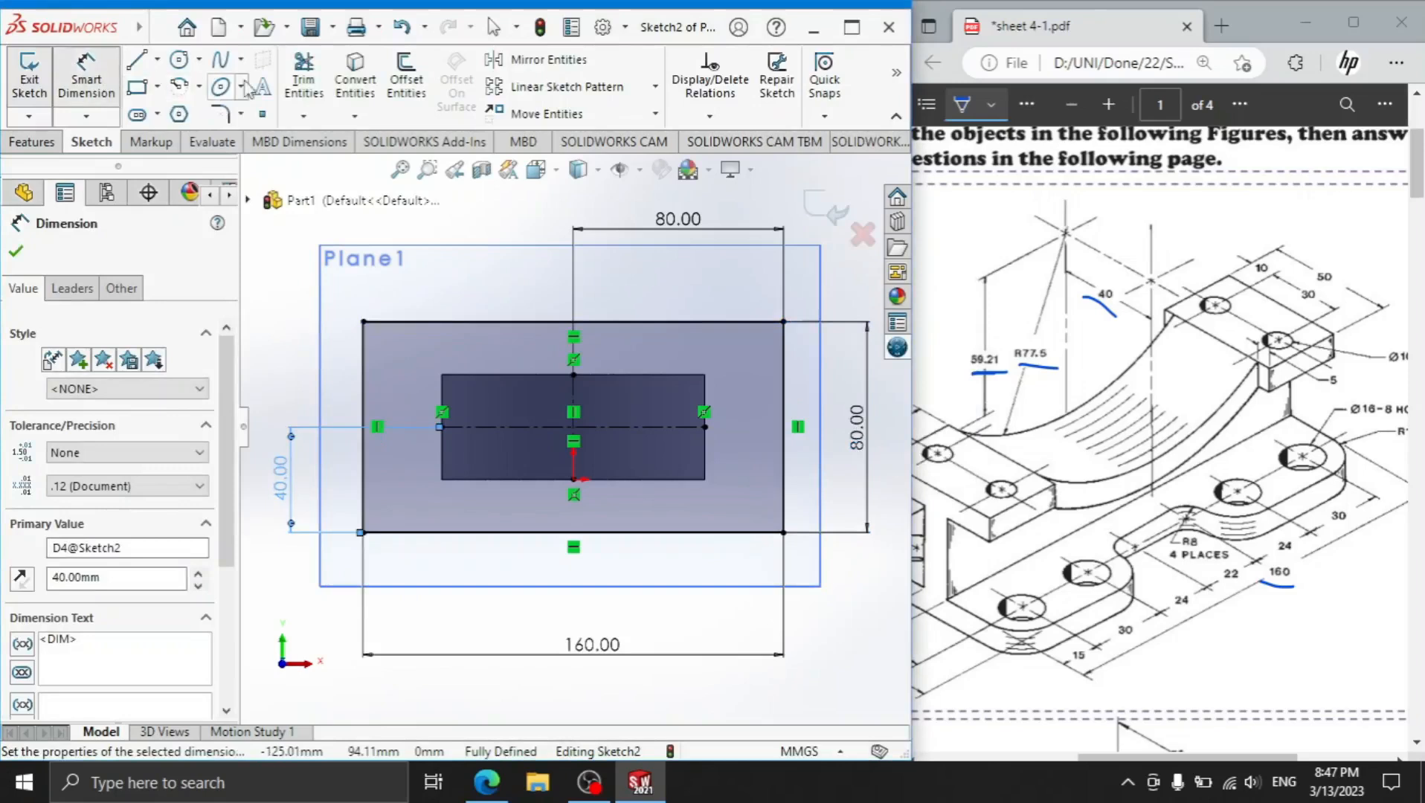
Sketch a corner rectangle about 44 mm wide and 17 mm deep, hanging from the base rectangle's upper edge across the vertical centerline.
left_click(136, 84)
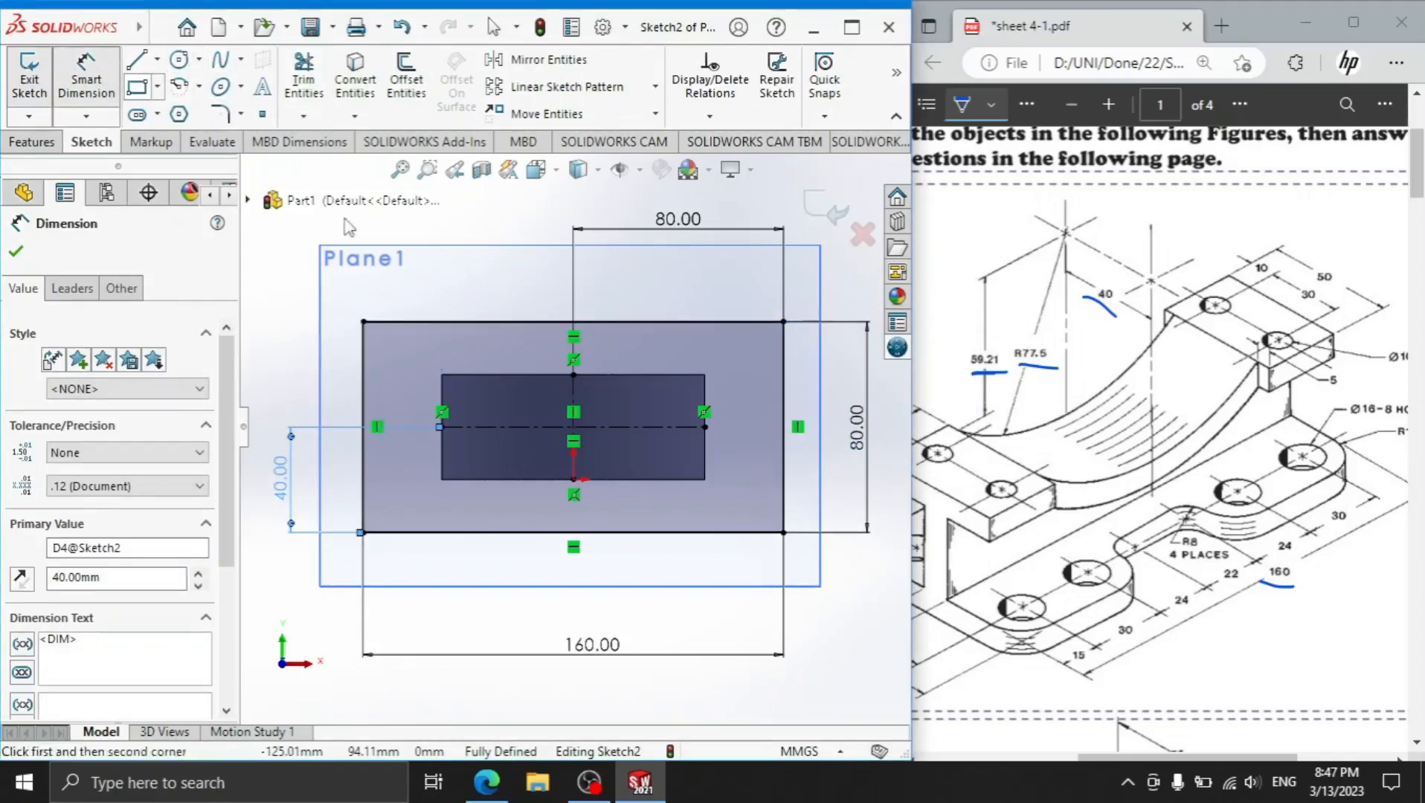
left_click(527, 323)
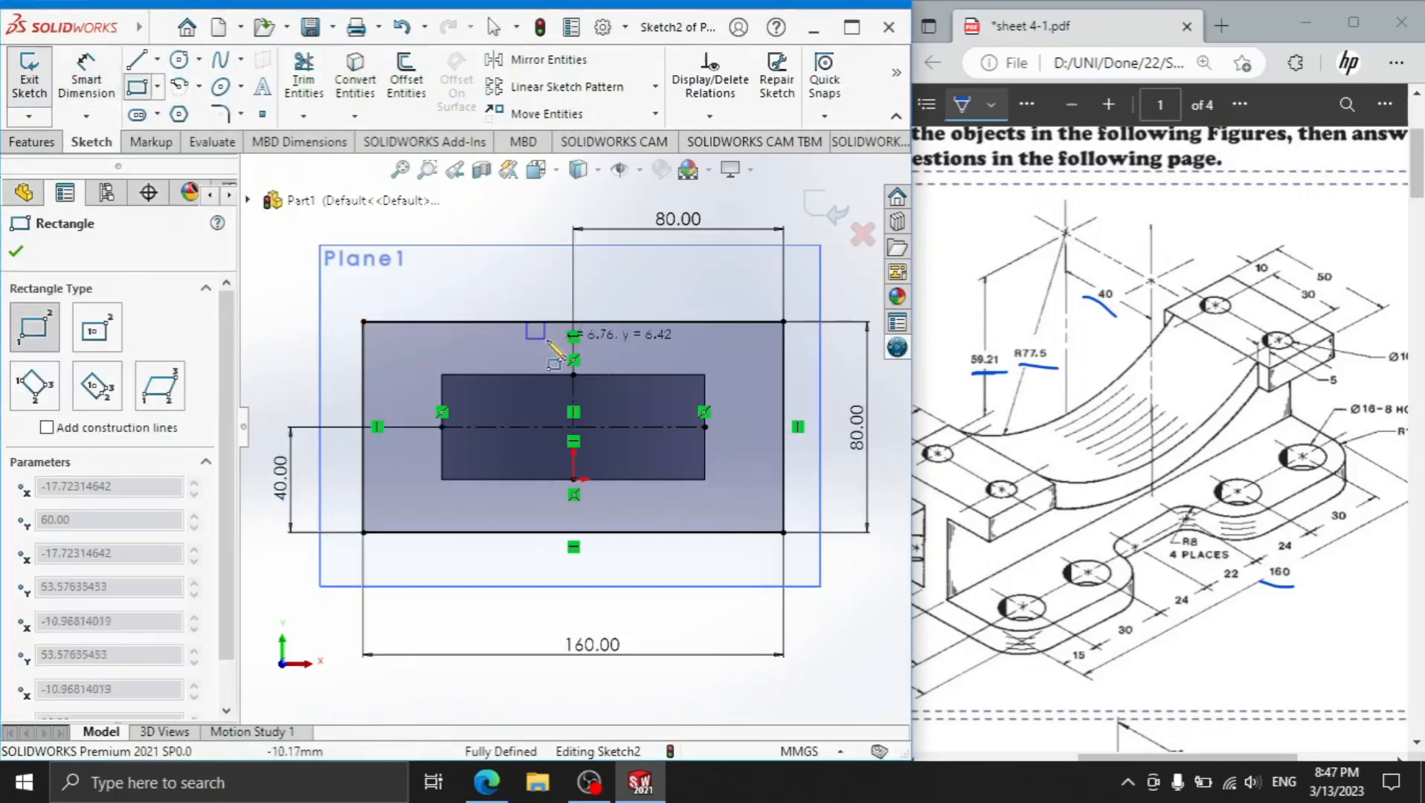
left_click(642, 365)
right_click(491, 262)
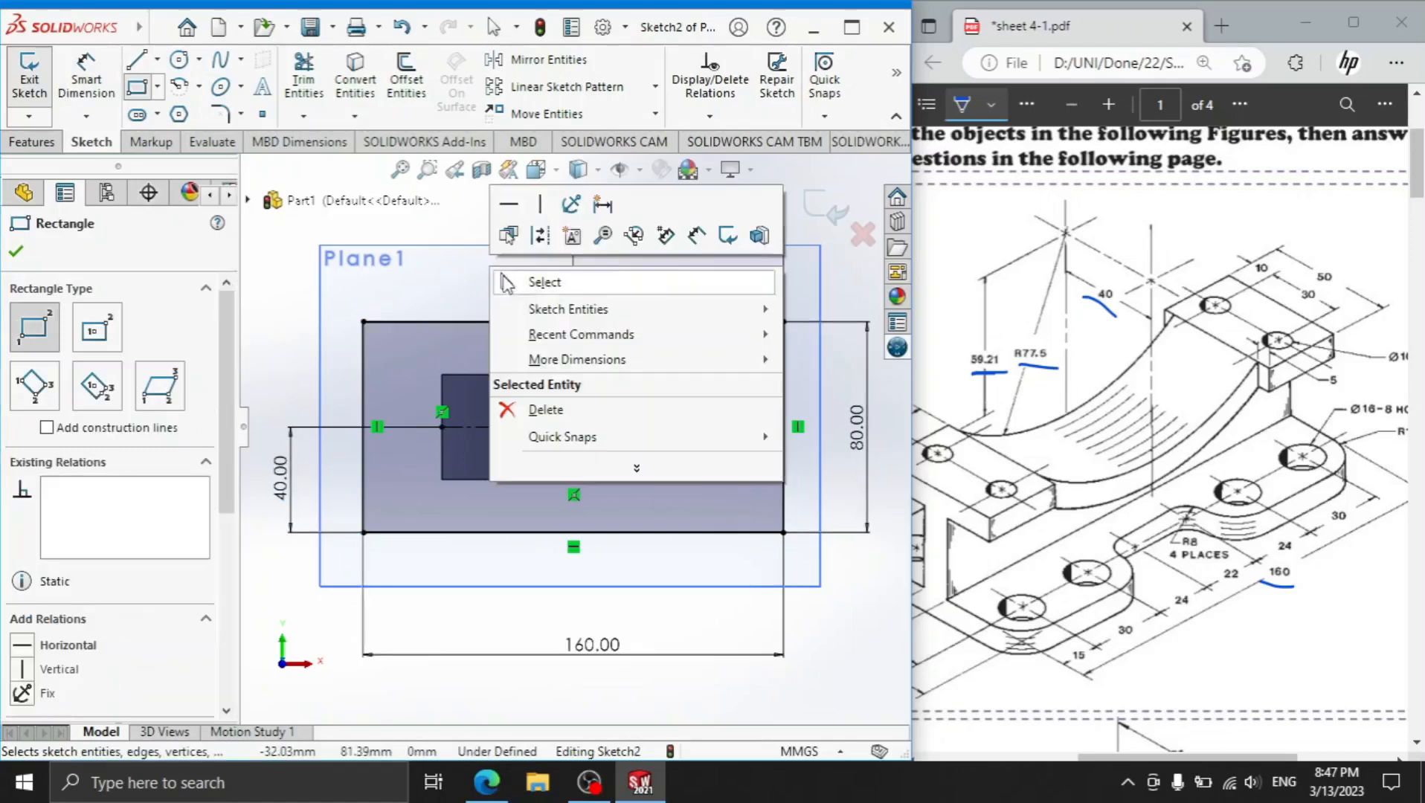
left_click(521, 281)
Dimension the right side of the small upper rectangle to a depth of 25 mm.
left_click(87, 74)
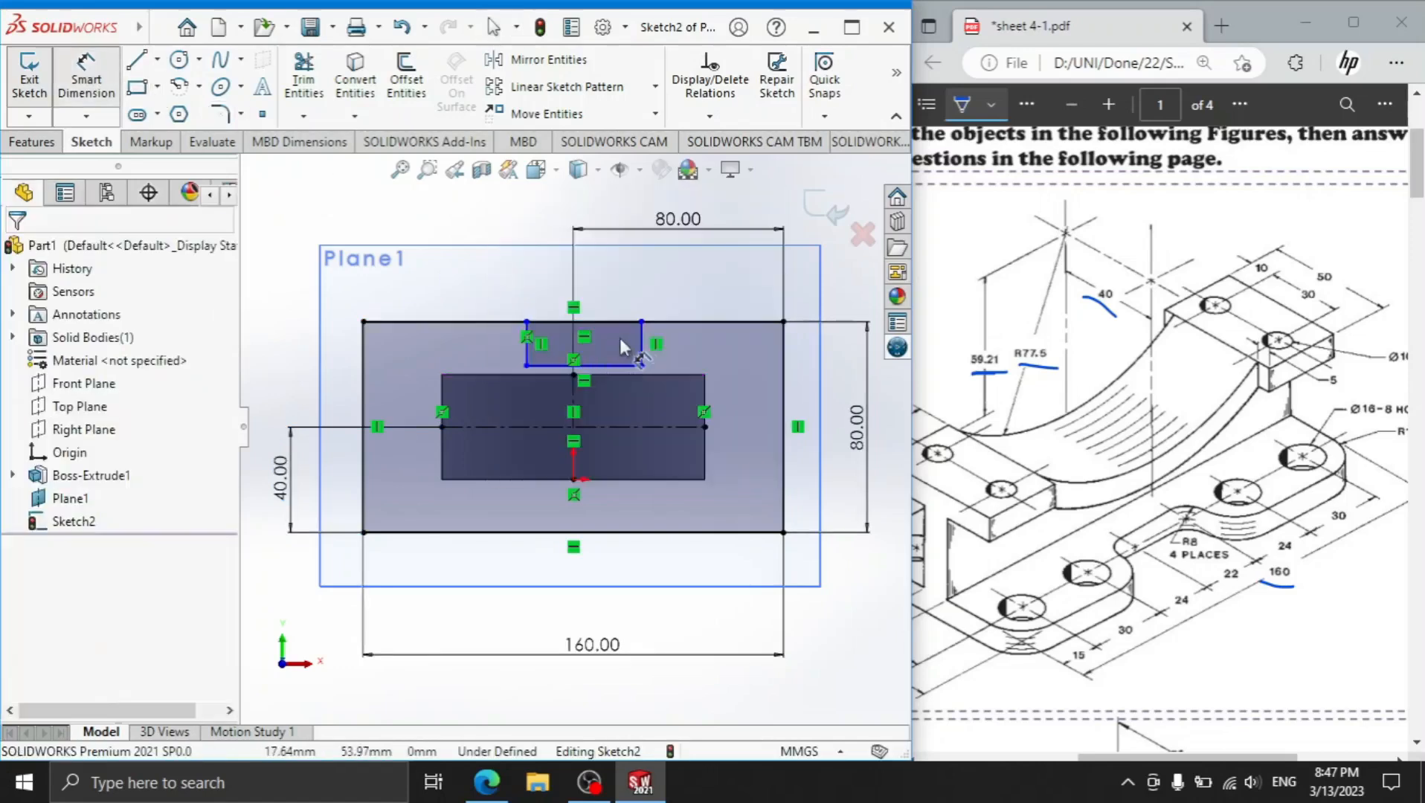
left_click(642, 348)
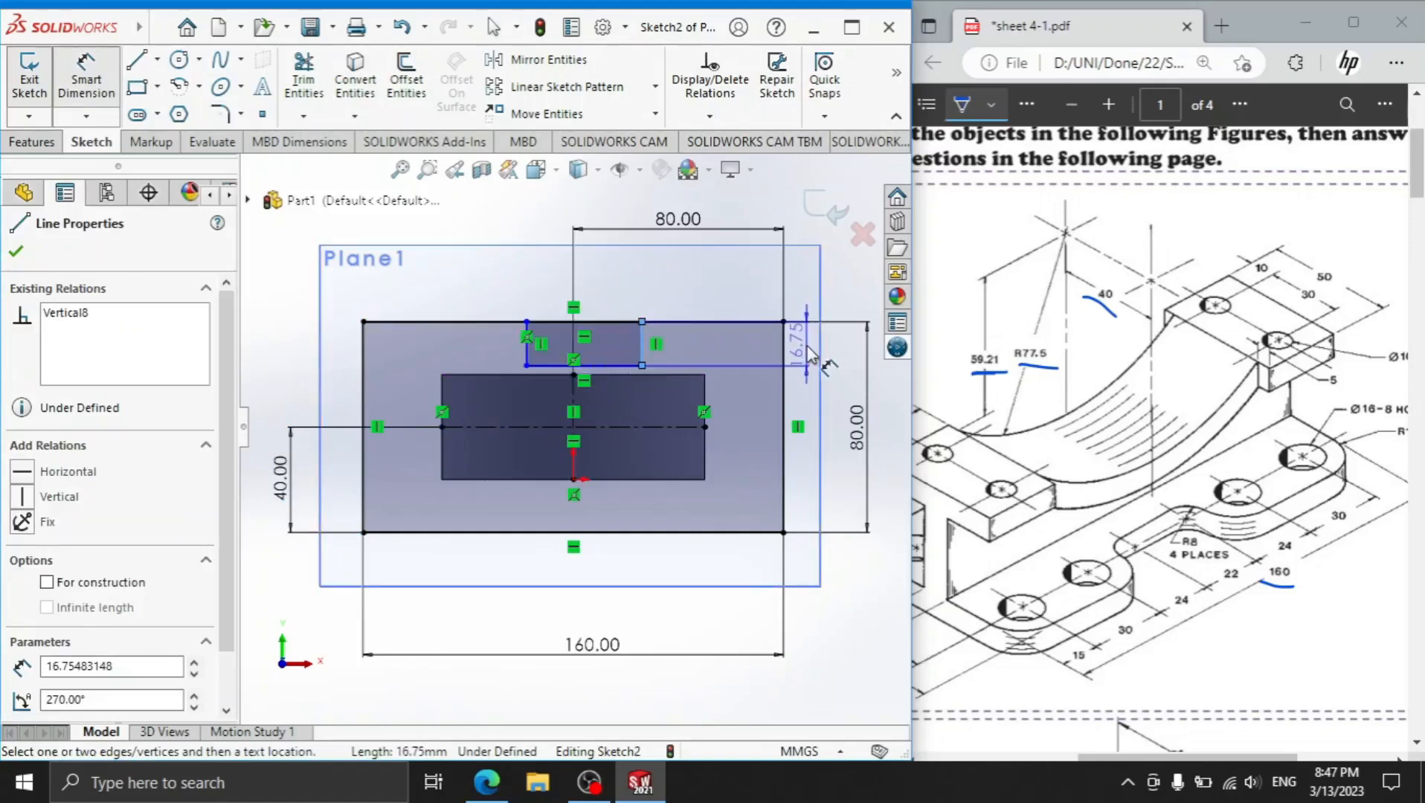
left_click(811, 355)
key("Return")
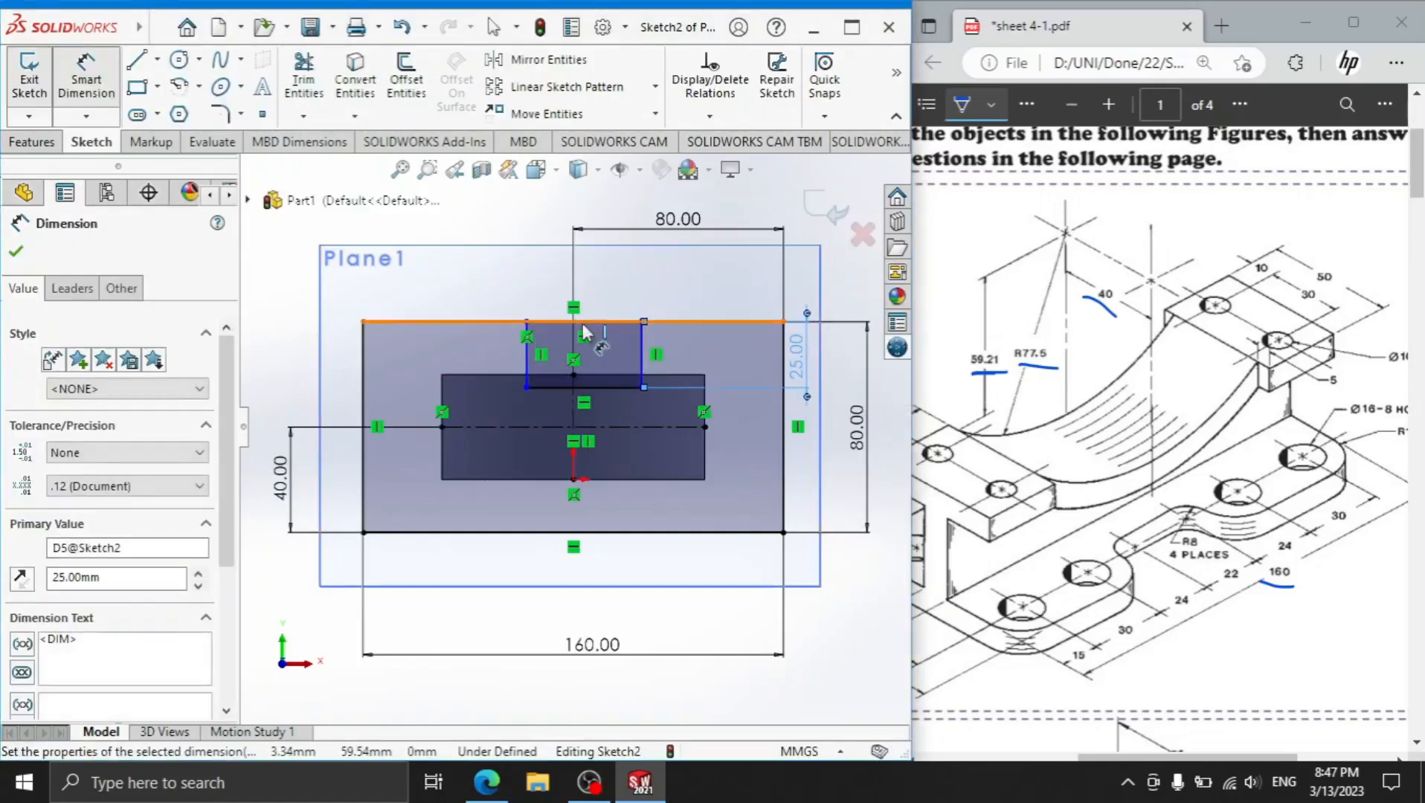
Dimension the width between the small upper rectangle's two vertical sides to 40 mm.
left_click(648, 359)
left_click(529, 350)
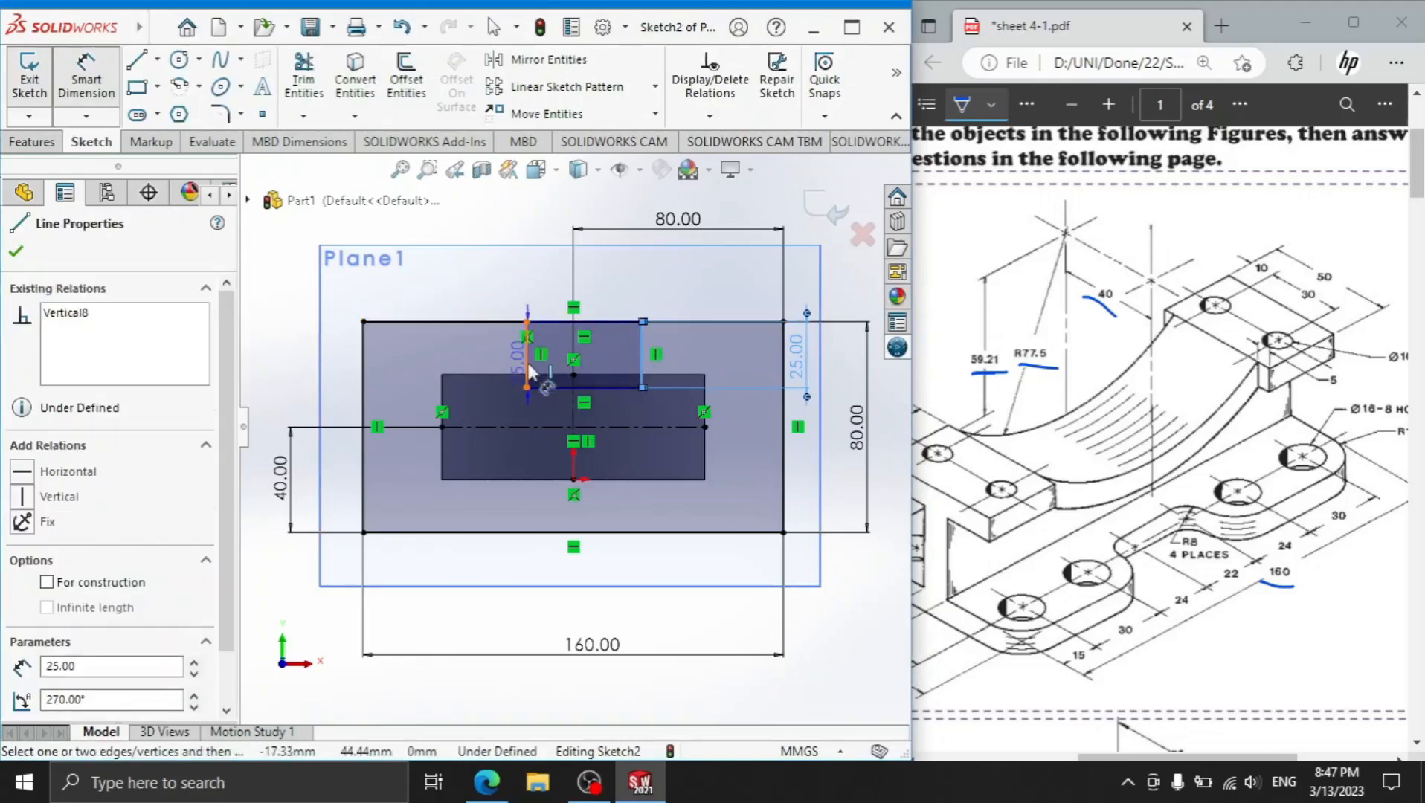
left_click(590, 284)
type("40")
key("Return")
Centre the small rectangle by dimensioning its left side 20 mm from the vertical centerline.
scroll(554, 498, "down", 4)
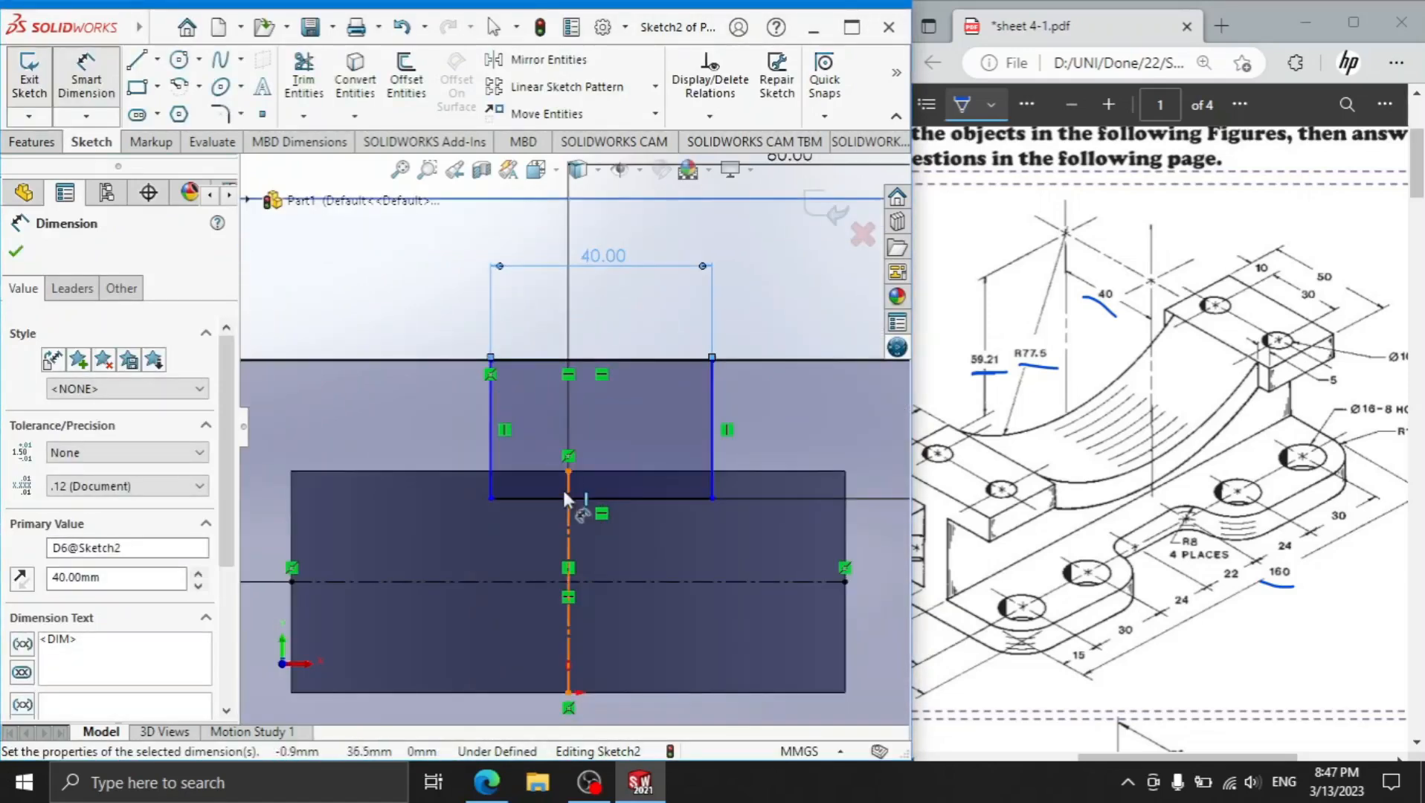
left_click(567, 495)
left_click(495, 473)
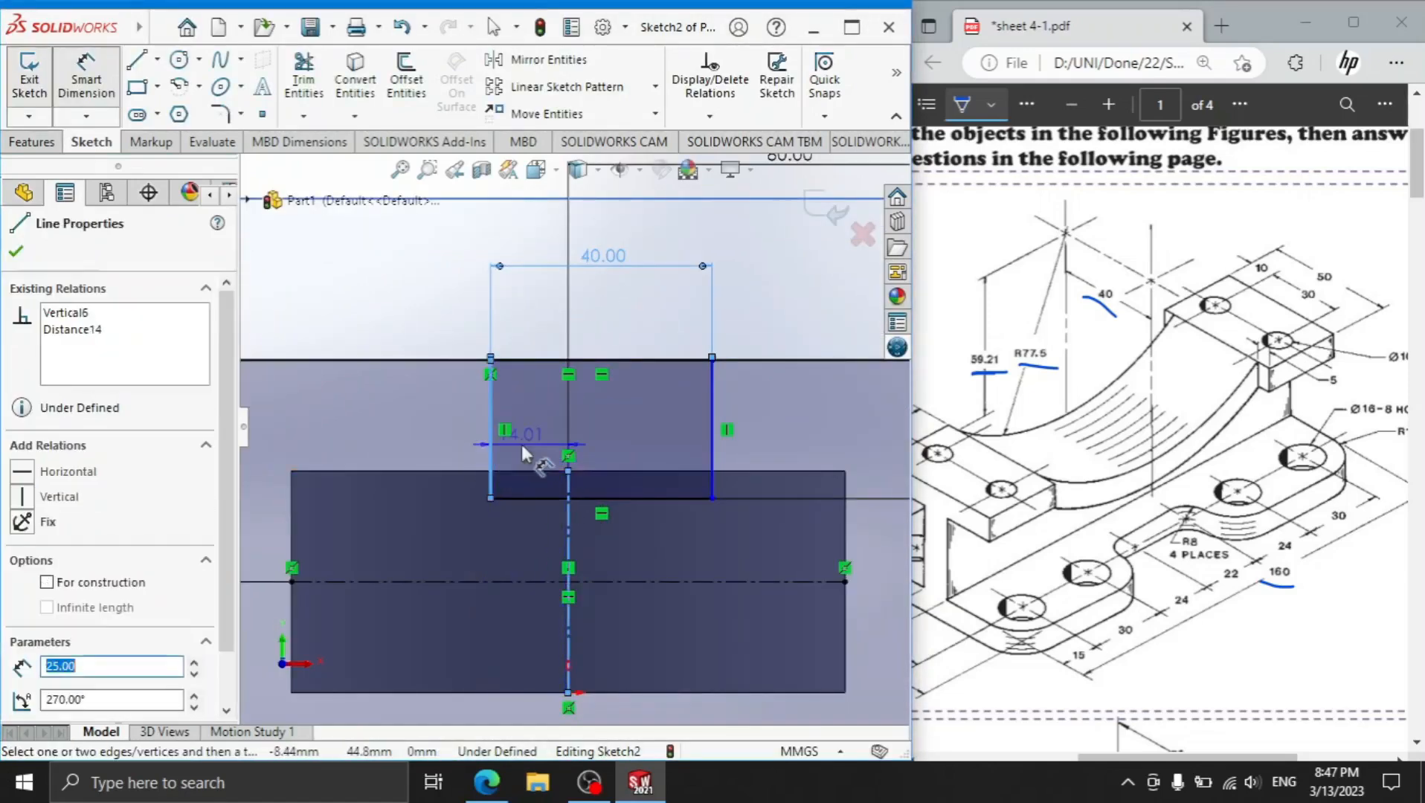
left_click(528, 444)
type("20")
key("Return")
Trim away the upper edge segment between the small rectangle's sides to open the notch.
scroll(567, 410, "up", 3)
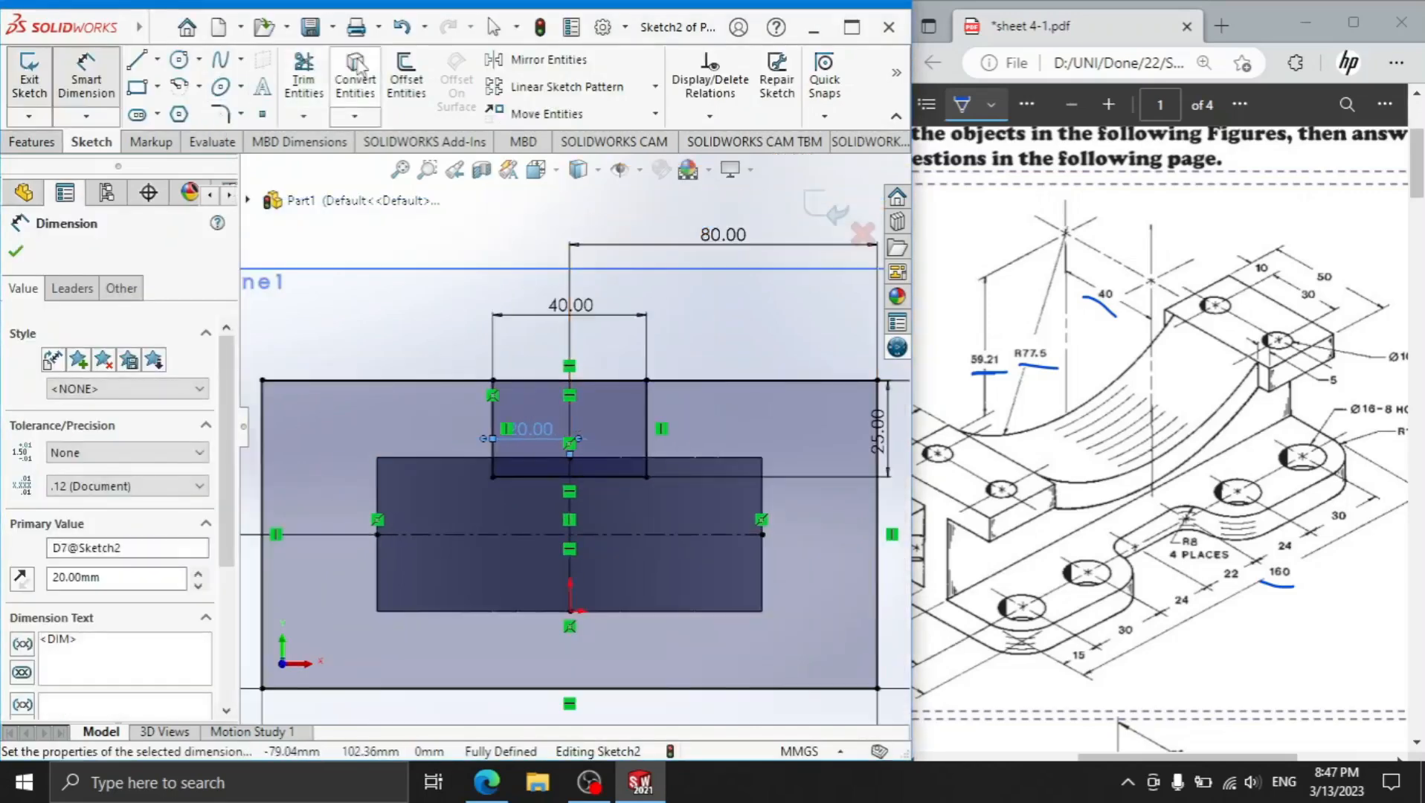
left_click(303, 72)
left_click_drag(605, 386, 605, 357)
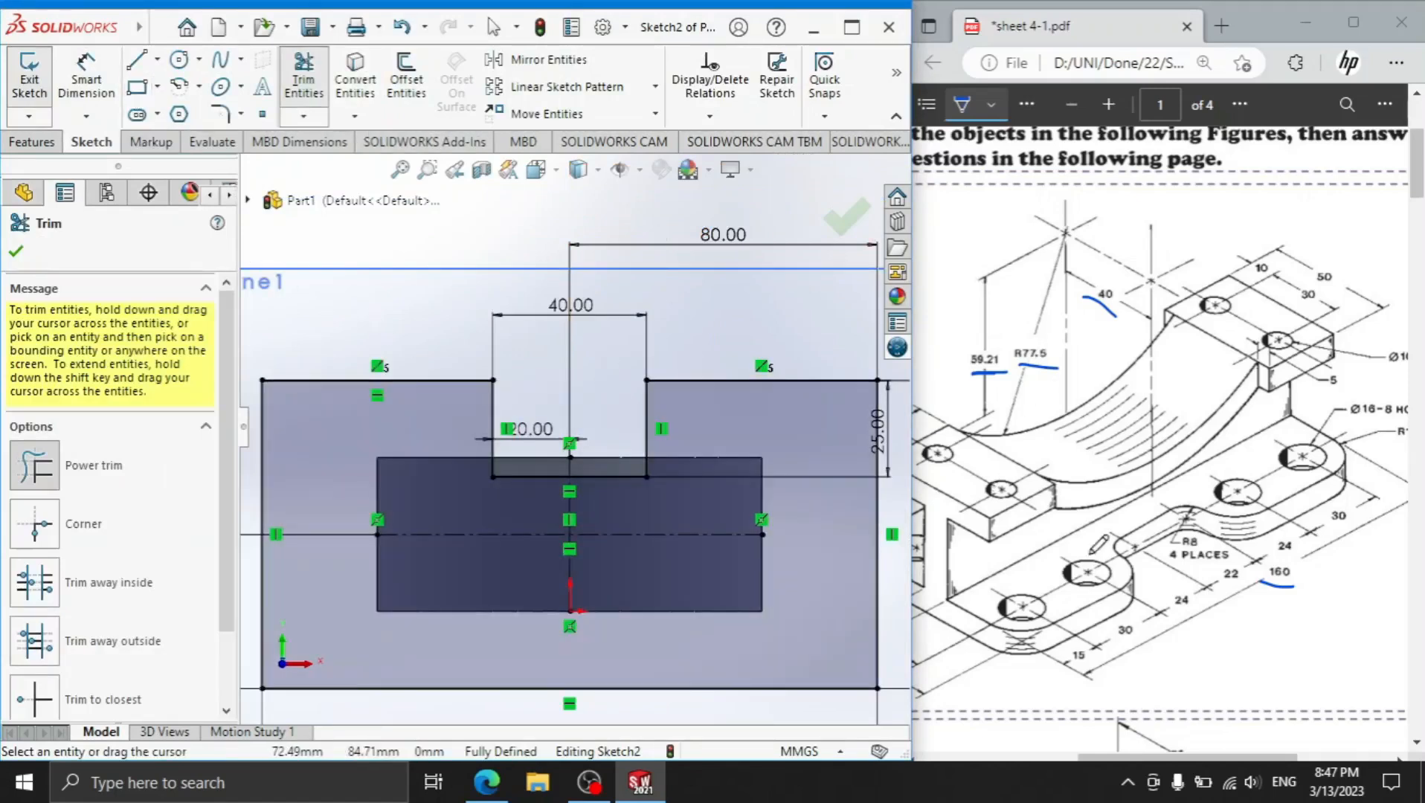
Underline the R8 callout in the PDF drawing and fillet the notch's two inner corners with an 8 mm radius.
left_click(1194, 542)
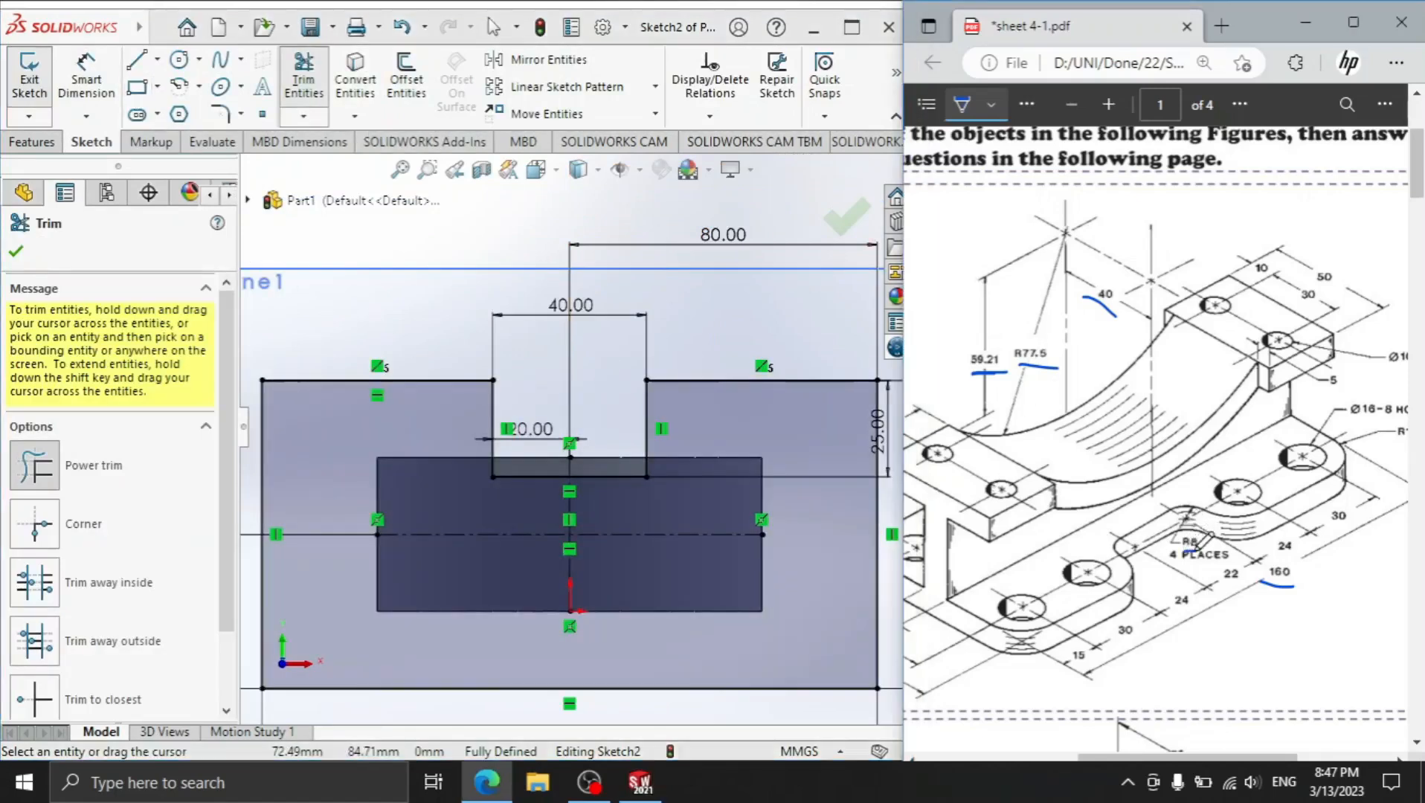
left_click(221, 114)
left_click(493, 475)
left_click(645, 477)
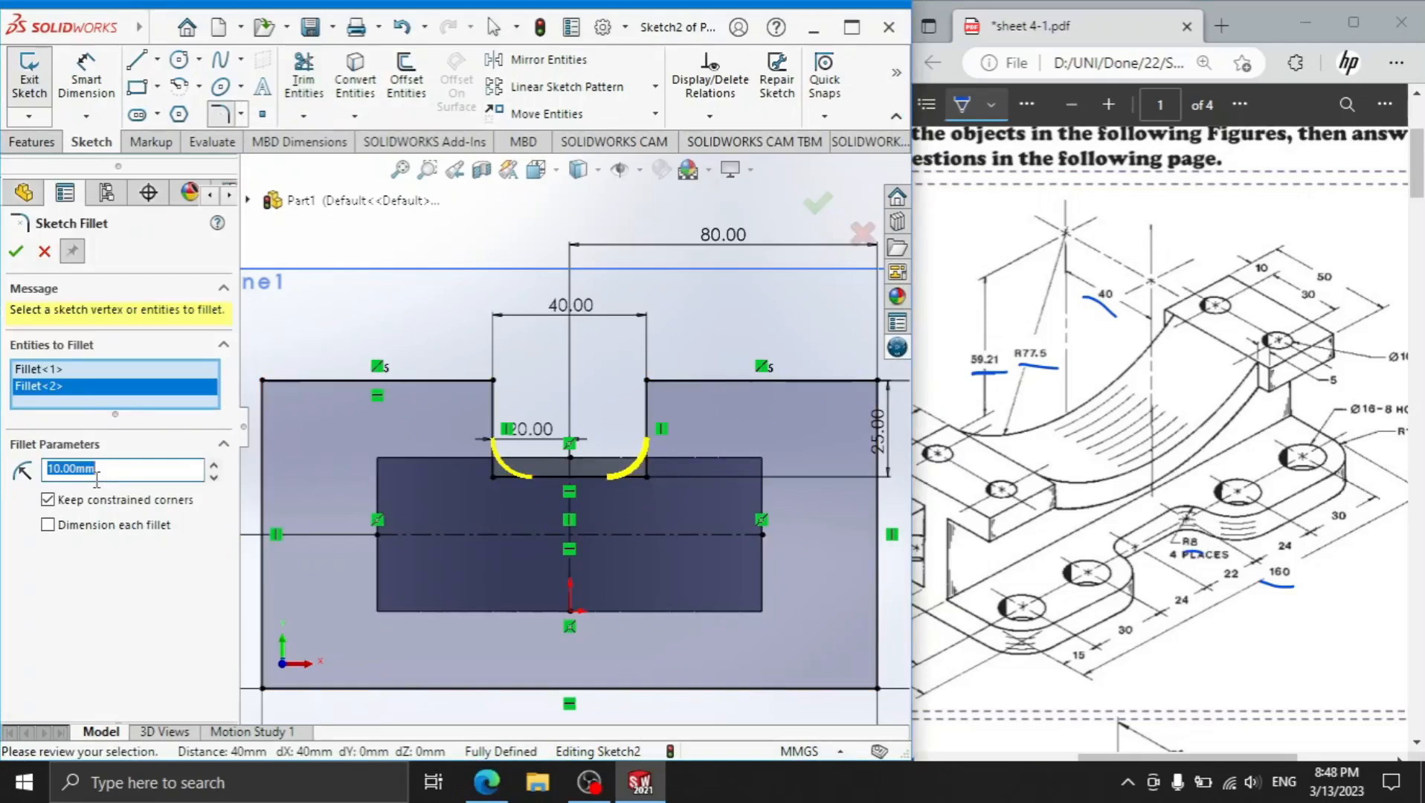
left_click(16, 251)
scroll(487, 506, "up", 2)
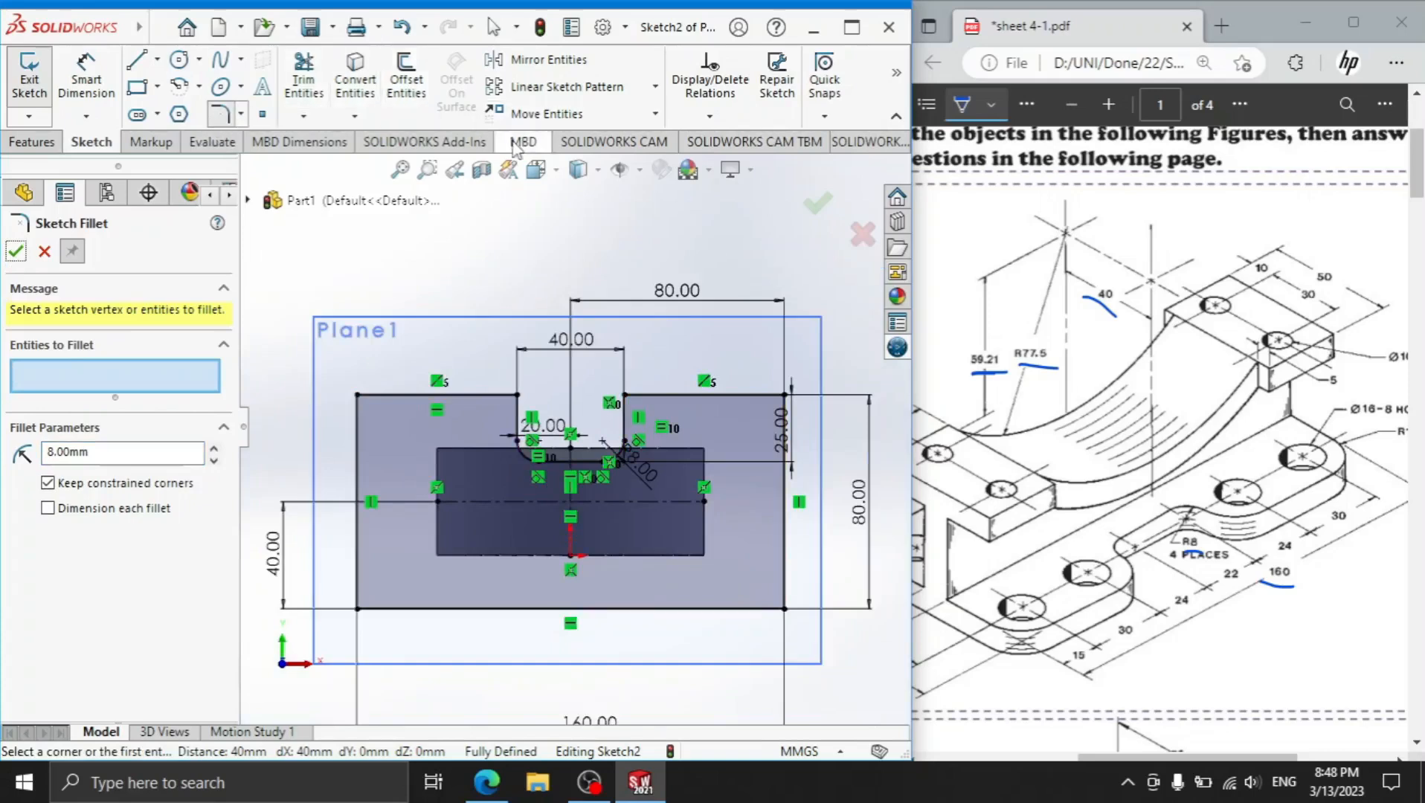
left_click(358, 395)
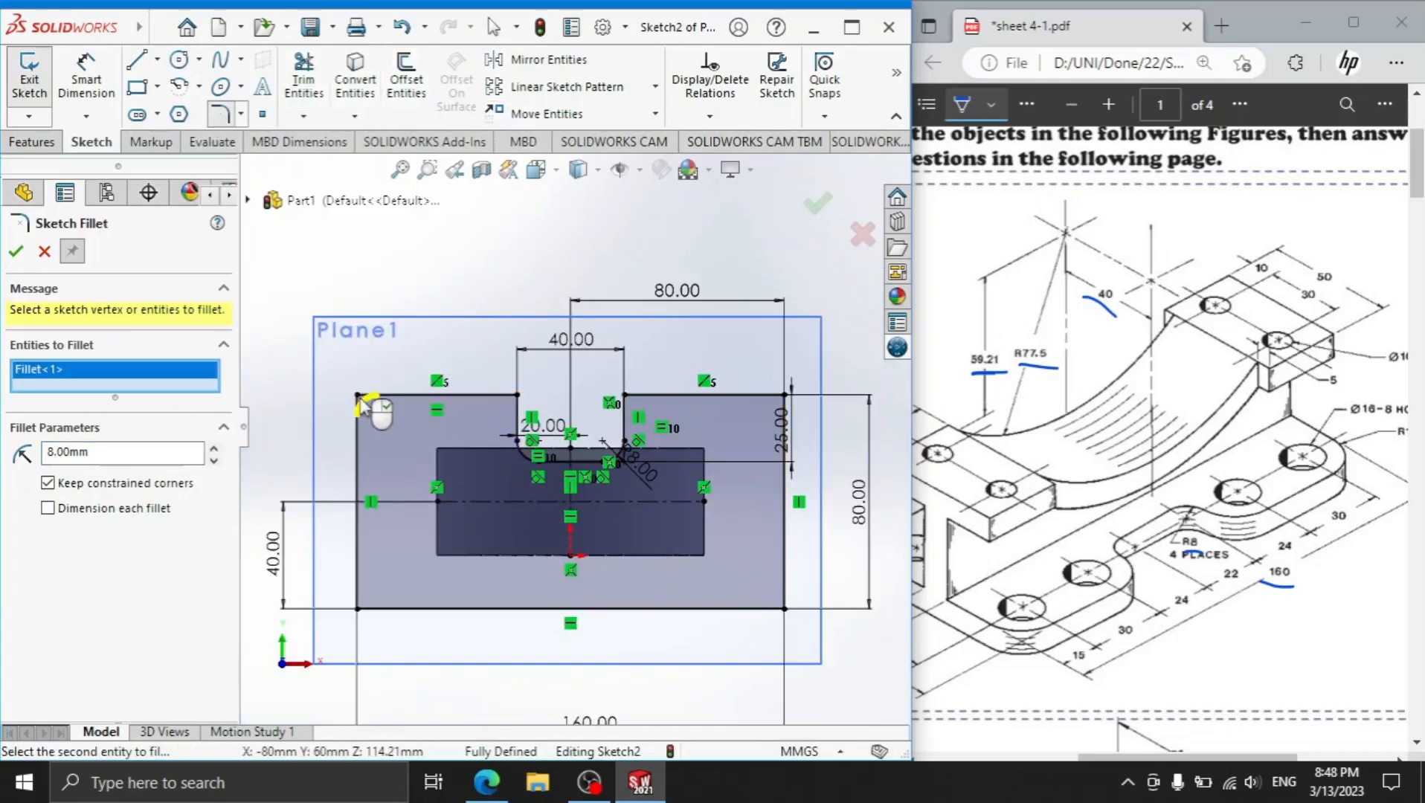
left_click(45, 252)
left_click(38, 141)
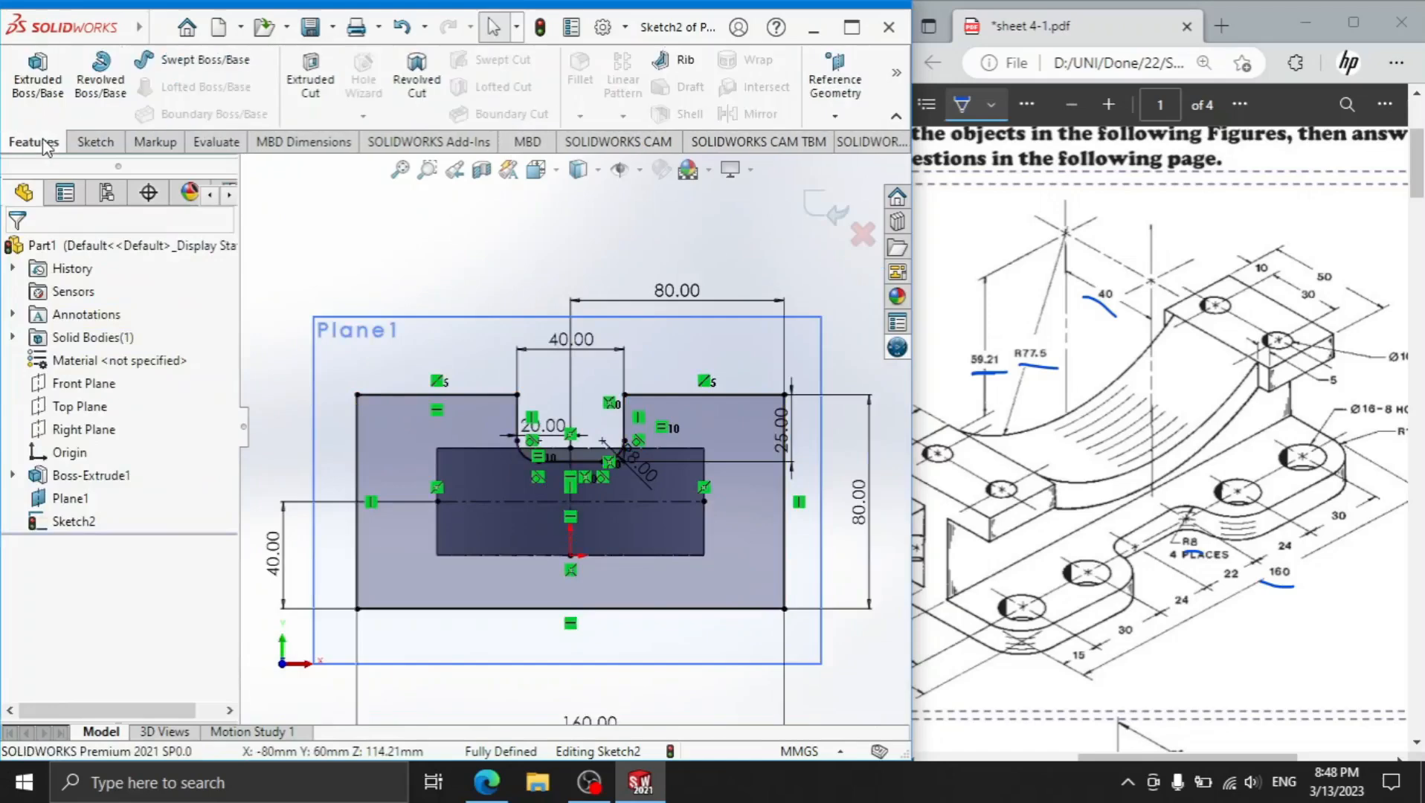
left_click(95, 142)
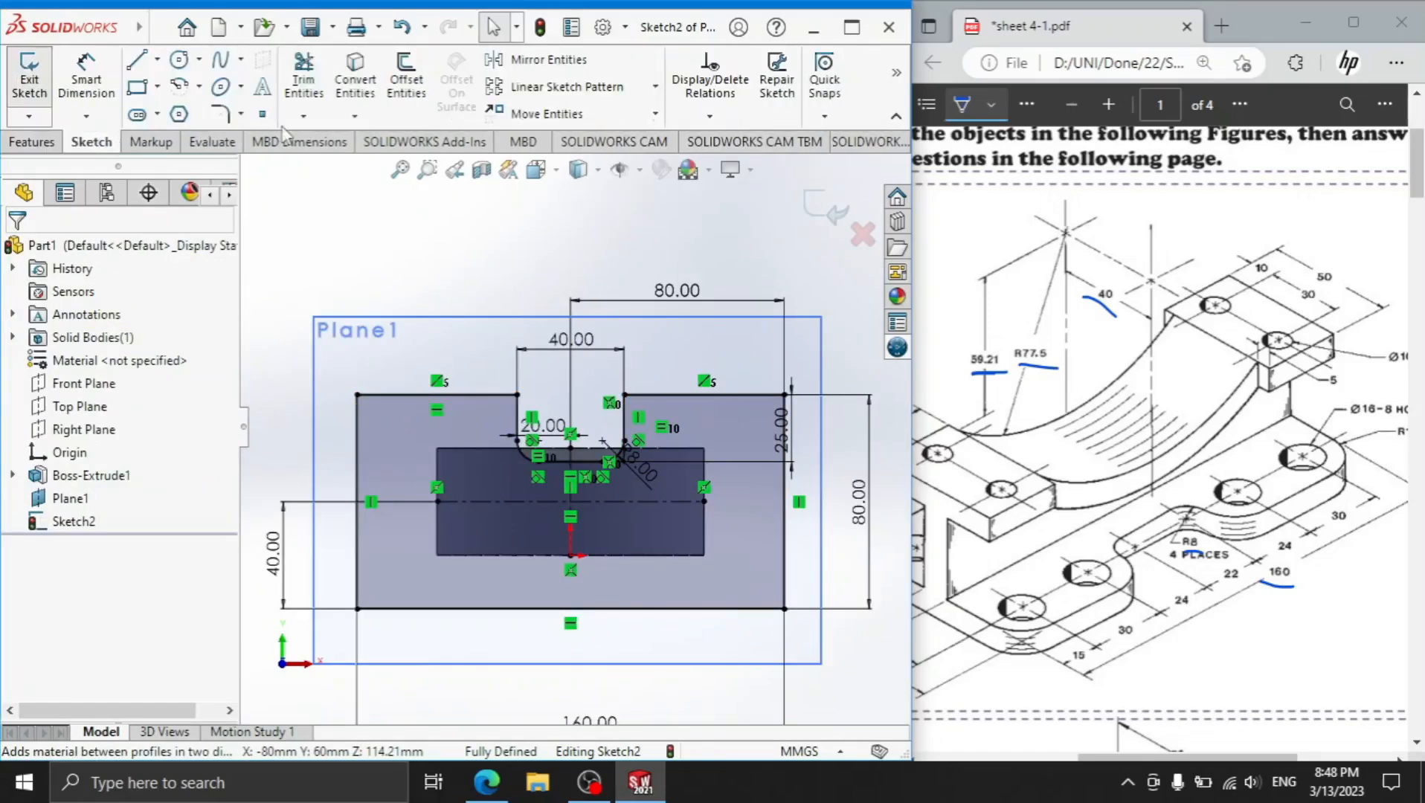
Mirror the notch's three lines and two fillet arcs about the horizontal centerline onto the base's lower edge.
left_click(517, 61)
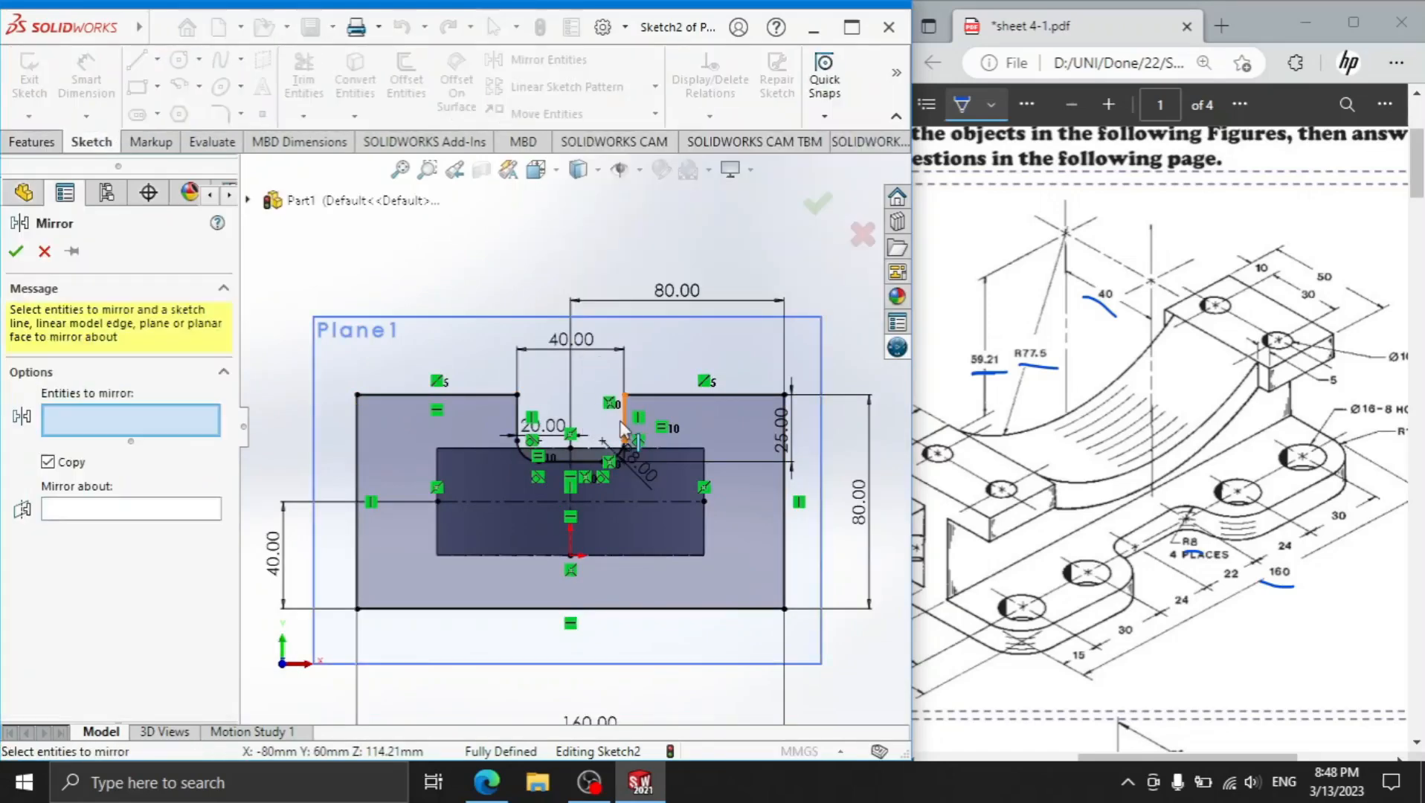
left_click(624, 445)
left_click(615, 454)
left_click(569, 461)
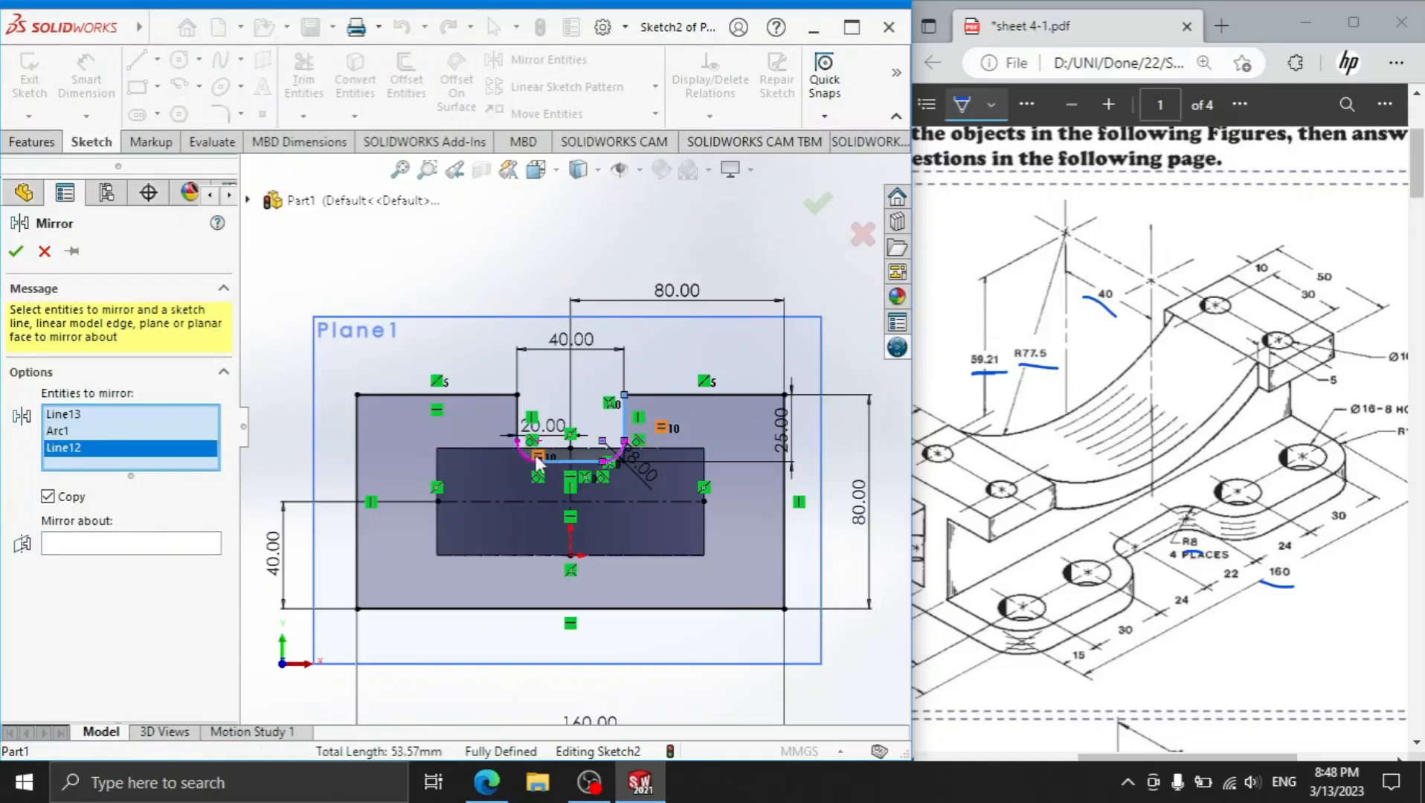
left_click(529, 459)
left_click(518, 421)
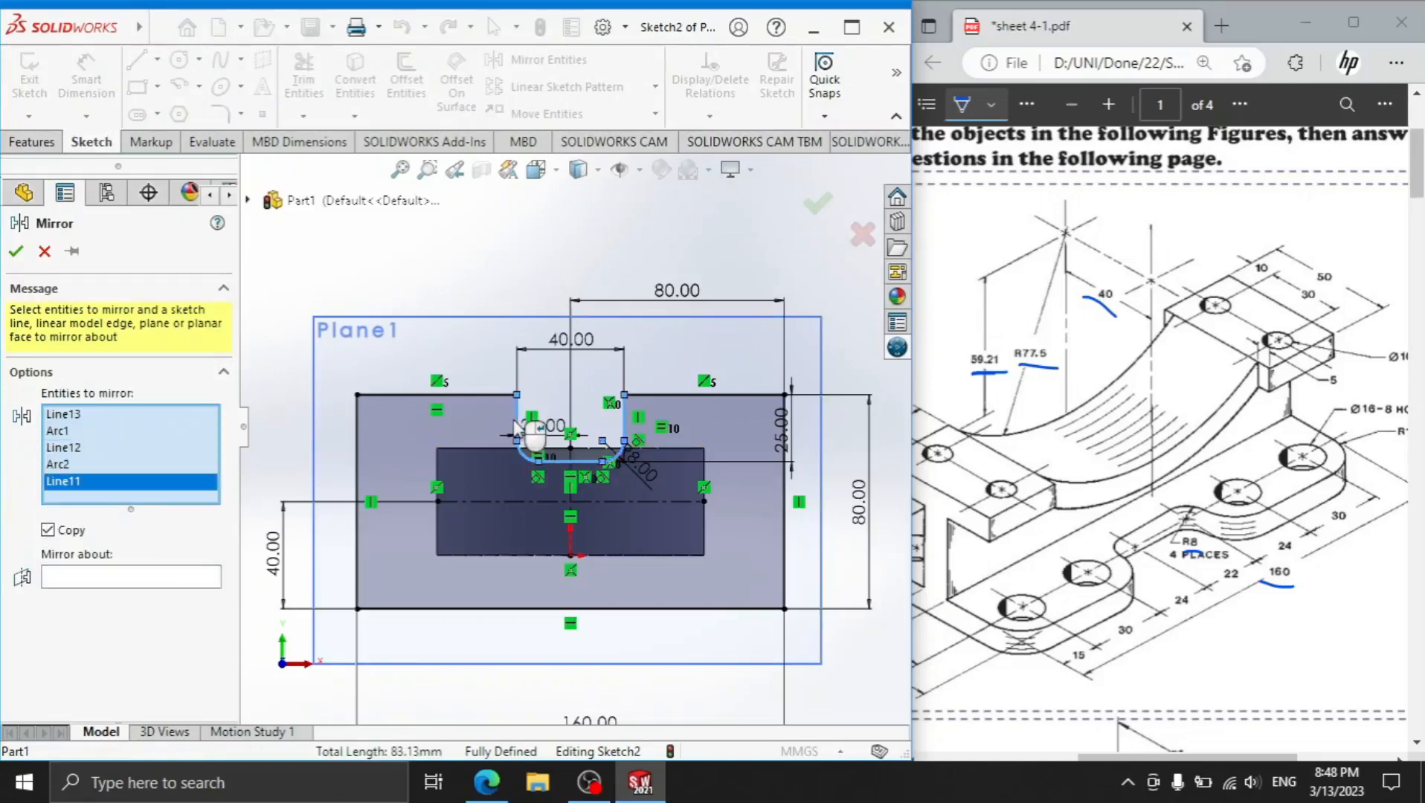
left_click(165, 580)
left_click(487, 500)
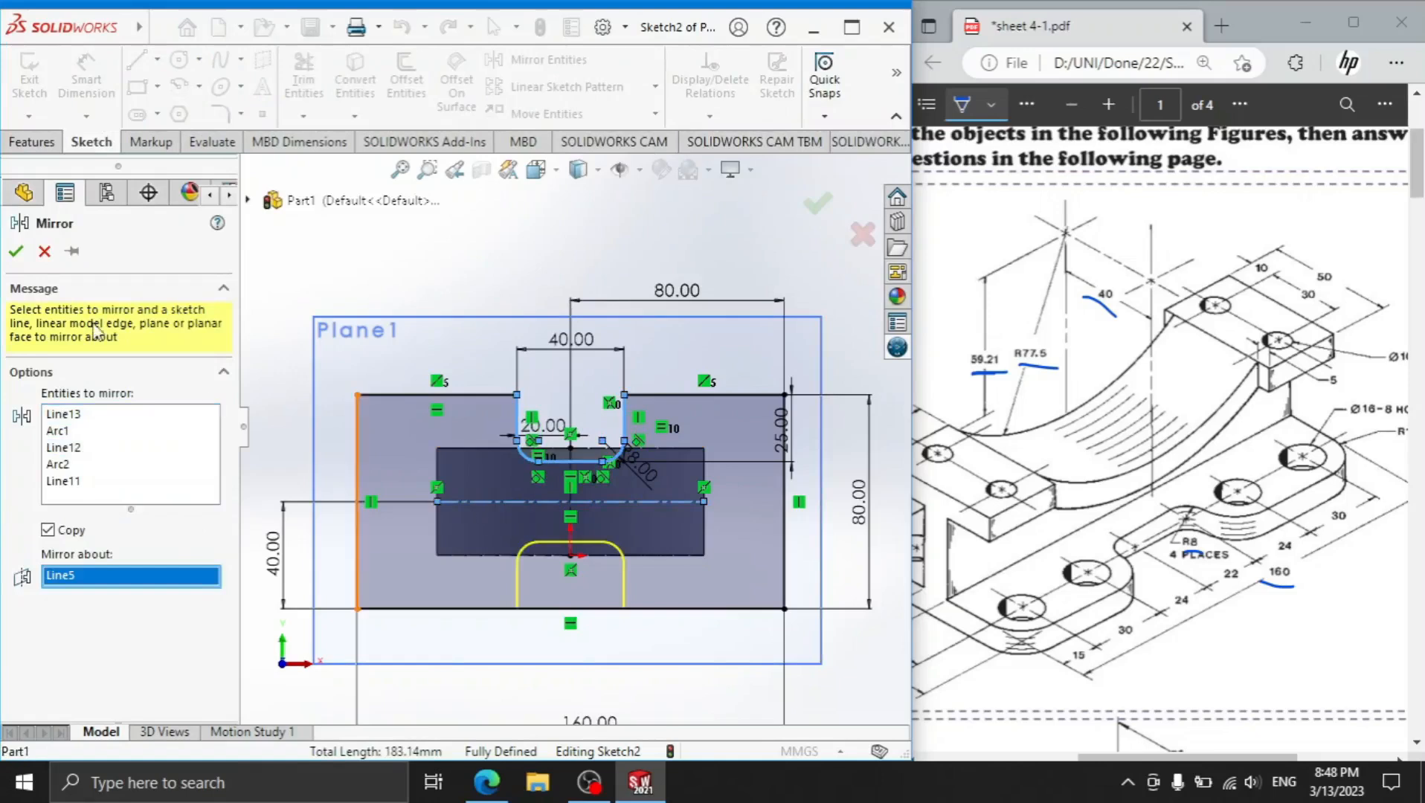
left_click(15, 253)
Trim the base's lower edge across the mirrored notch and delete all overdefining relations and dimensions from the sketch.
left_click(303, 80)
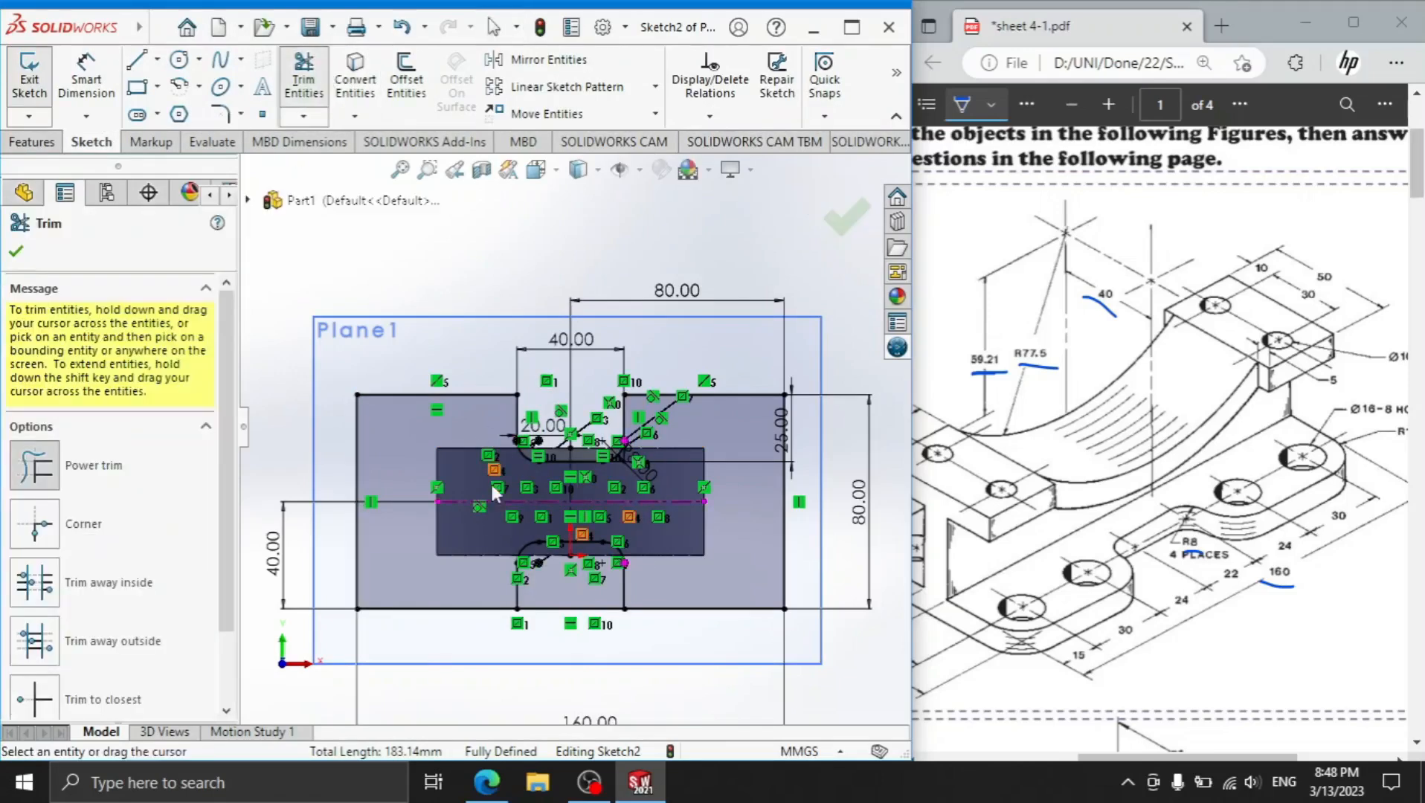
left_click_drag(548, 627, 549, 595)
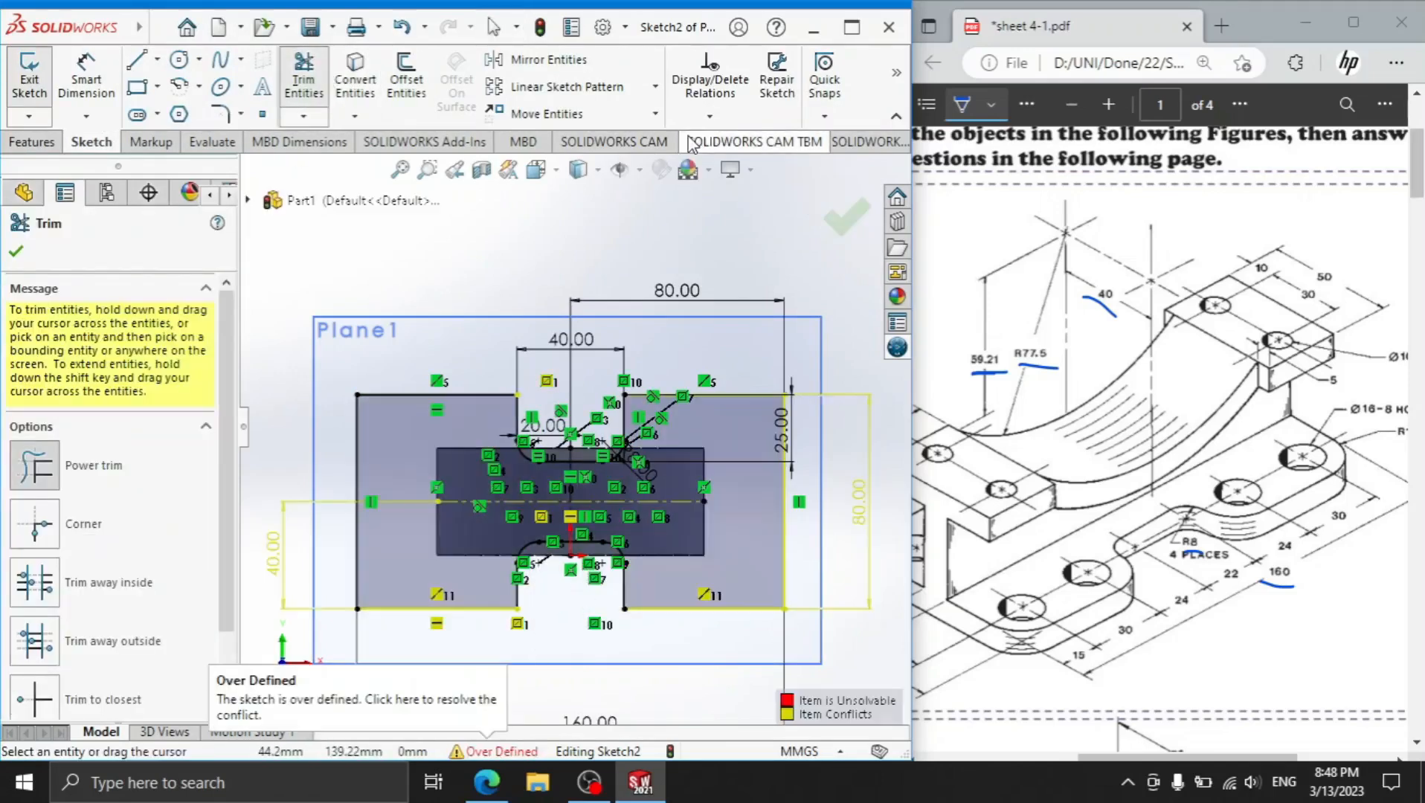
left_click(709, 116)
left_click(766, 141)
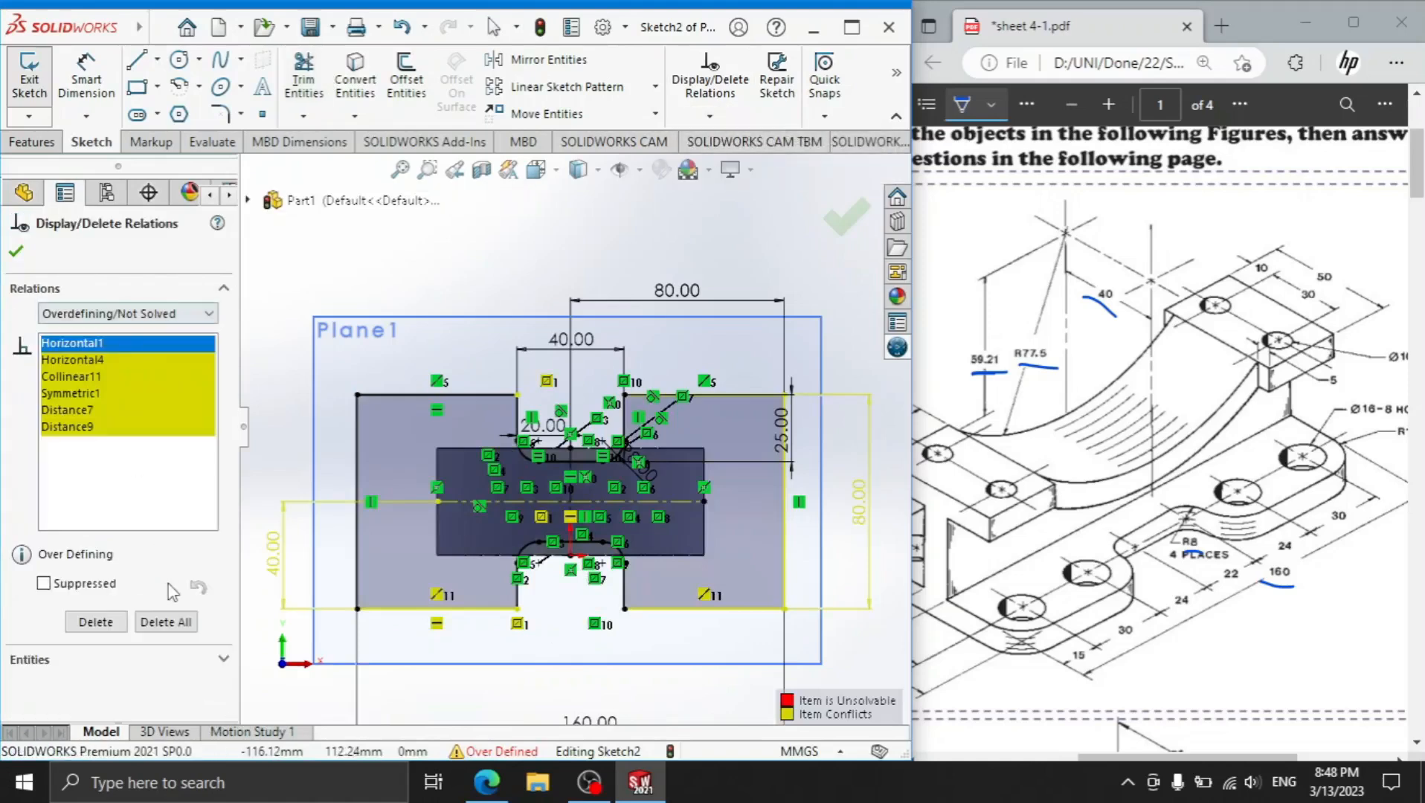
left_click(159, 627)
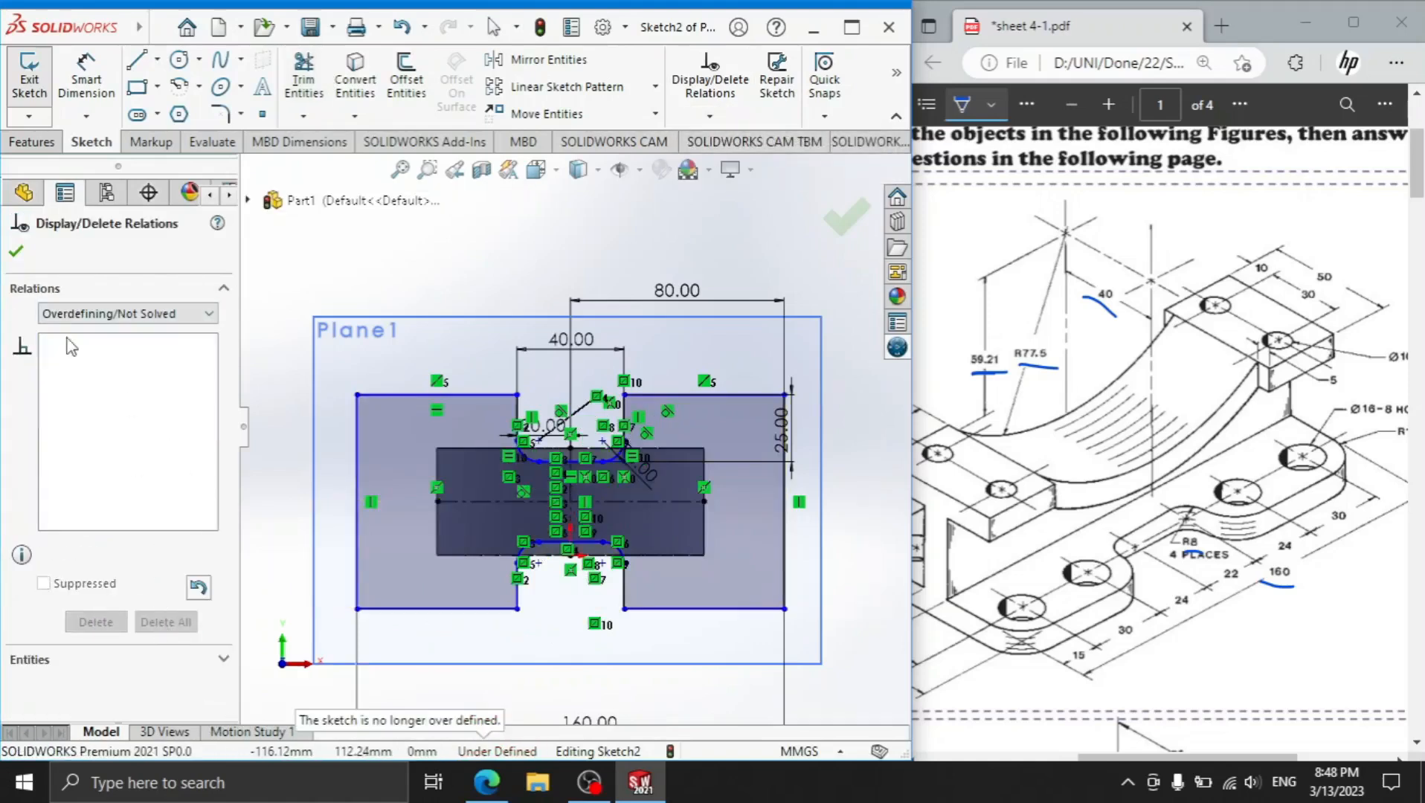
left_click(17, 251)
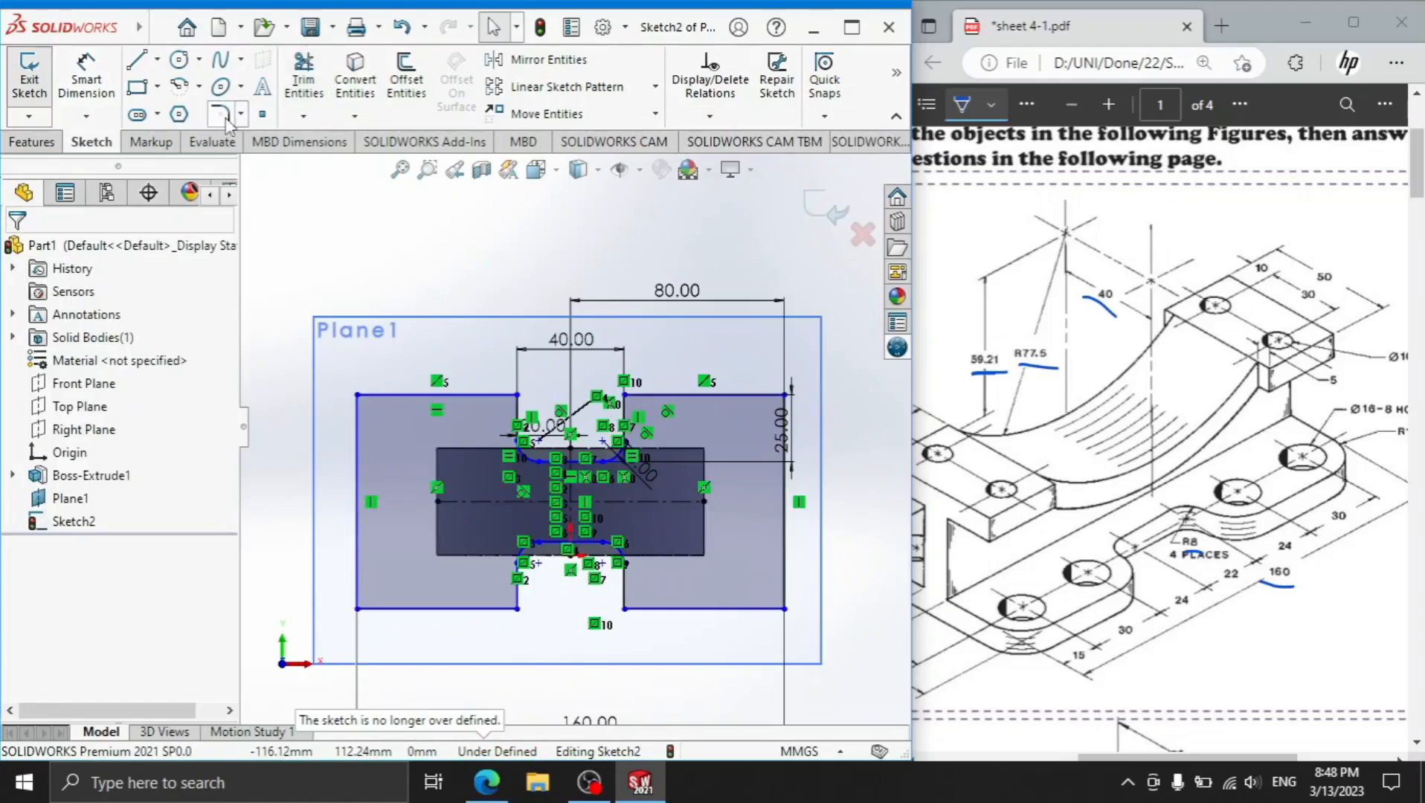
Fillet the base's eight outer corners with a 16 mm radius and delete all relations and dimensions in the sketch.
left_click(220, 113)
left_click(358, 396)
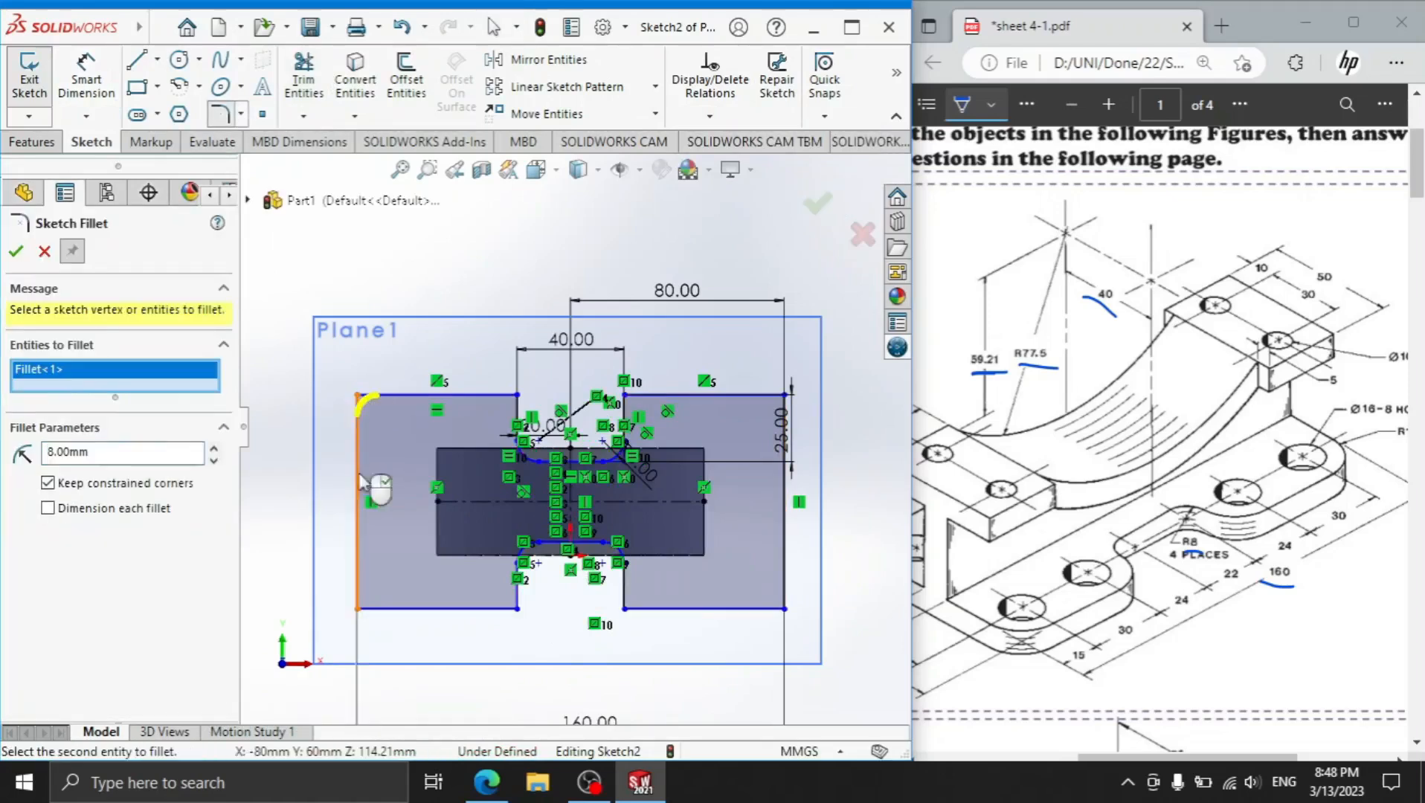
left_click(358, 607)
left_click(517, 607)
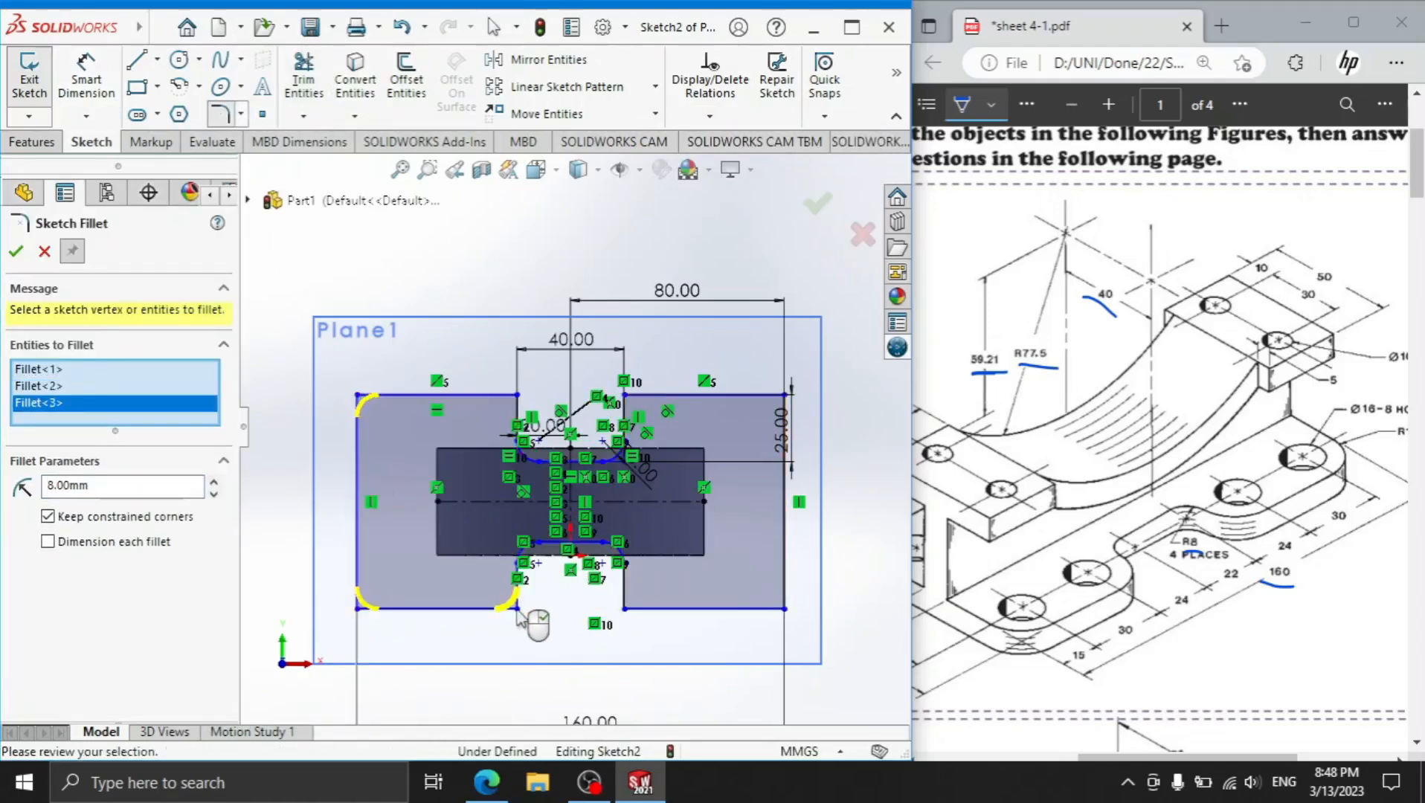
left_click(623, 607)
left_click(784, 608)
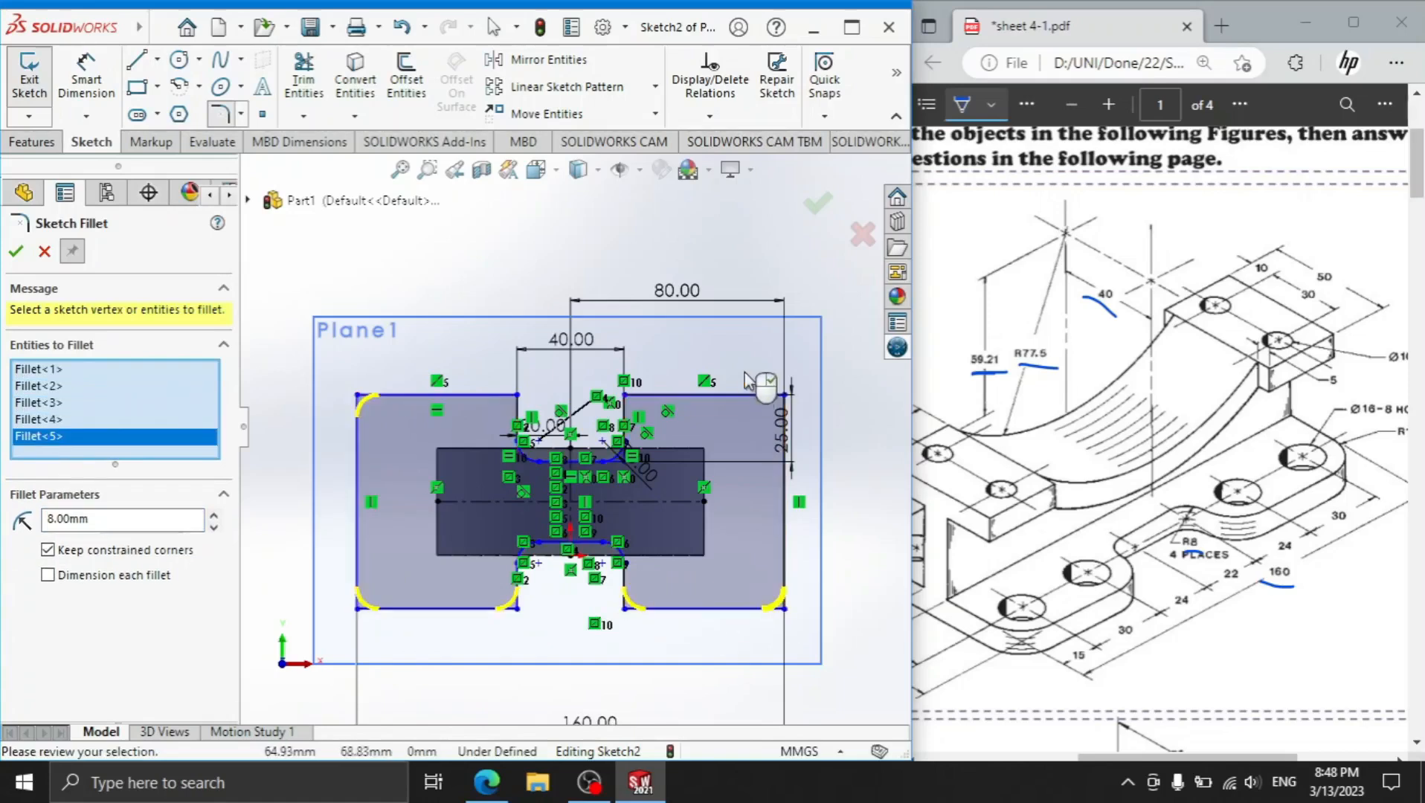
left_click(784, 396)
left_click(624, 396)
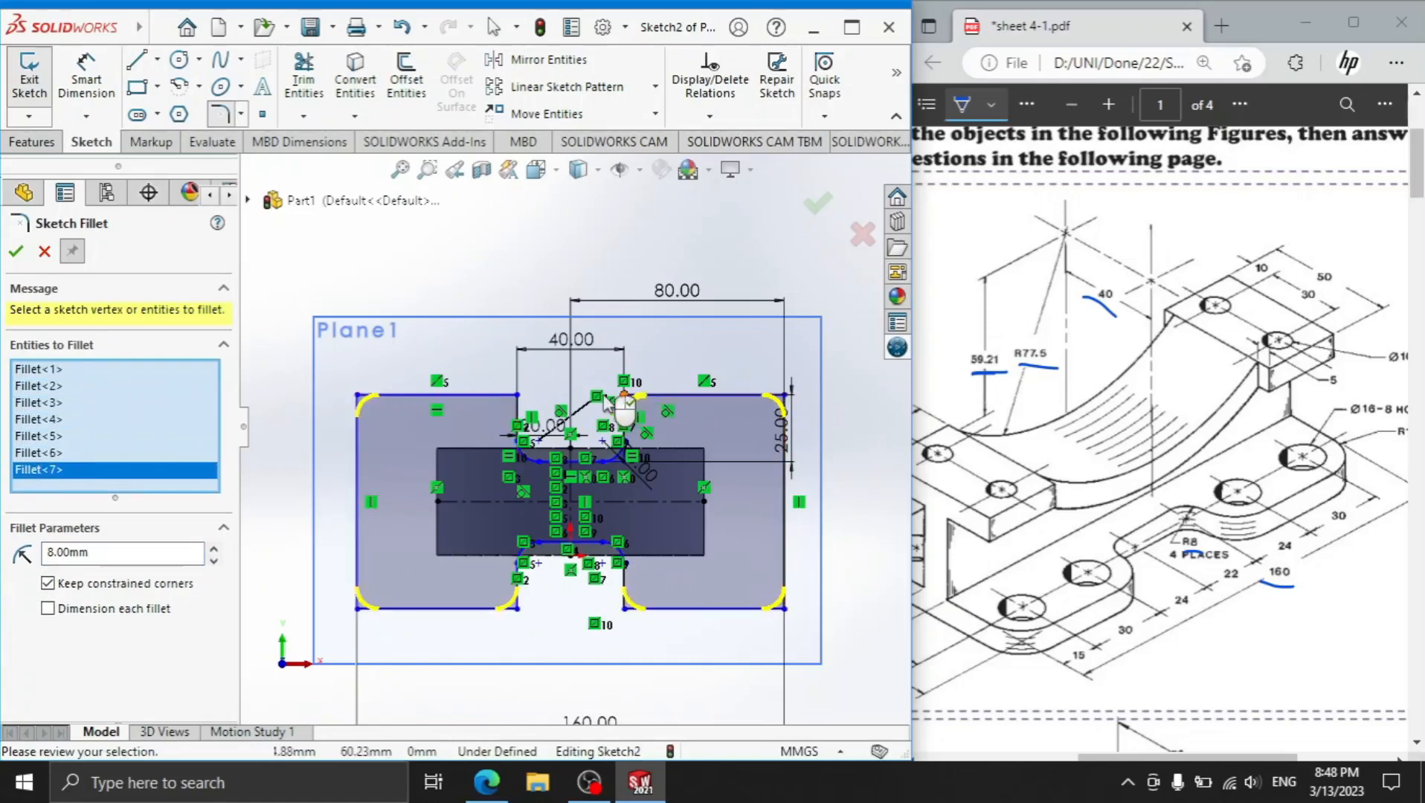
left_click(518, 396)
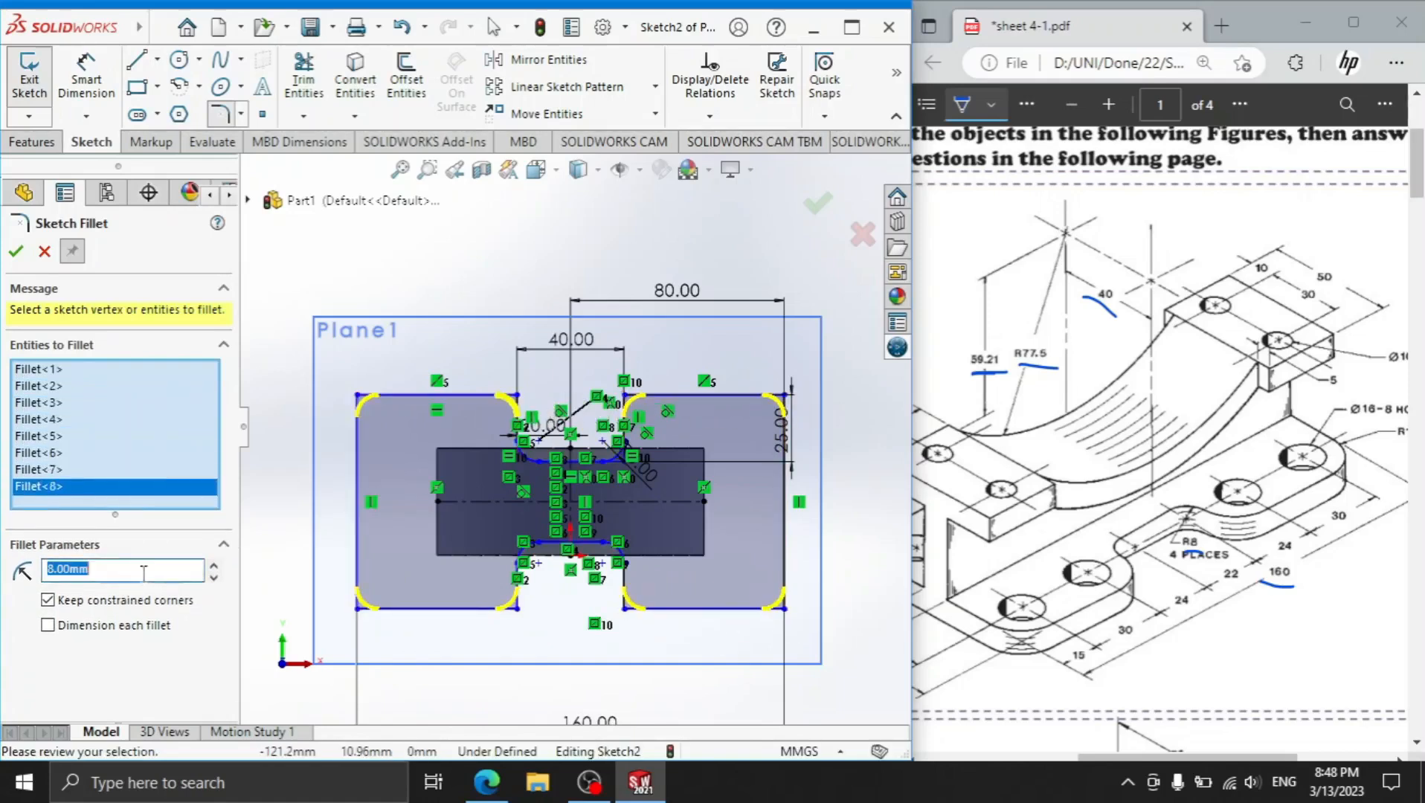
type("16")
key("Return")
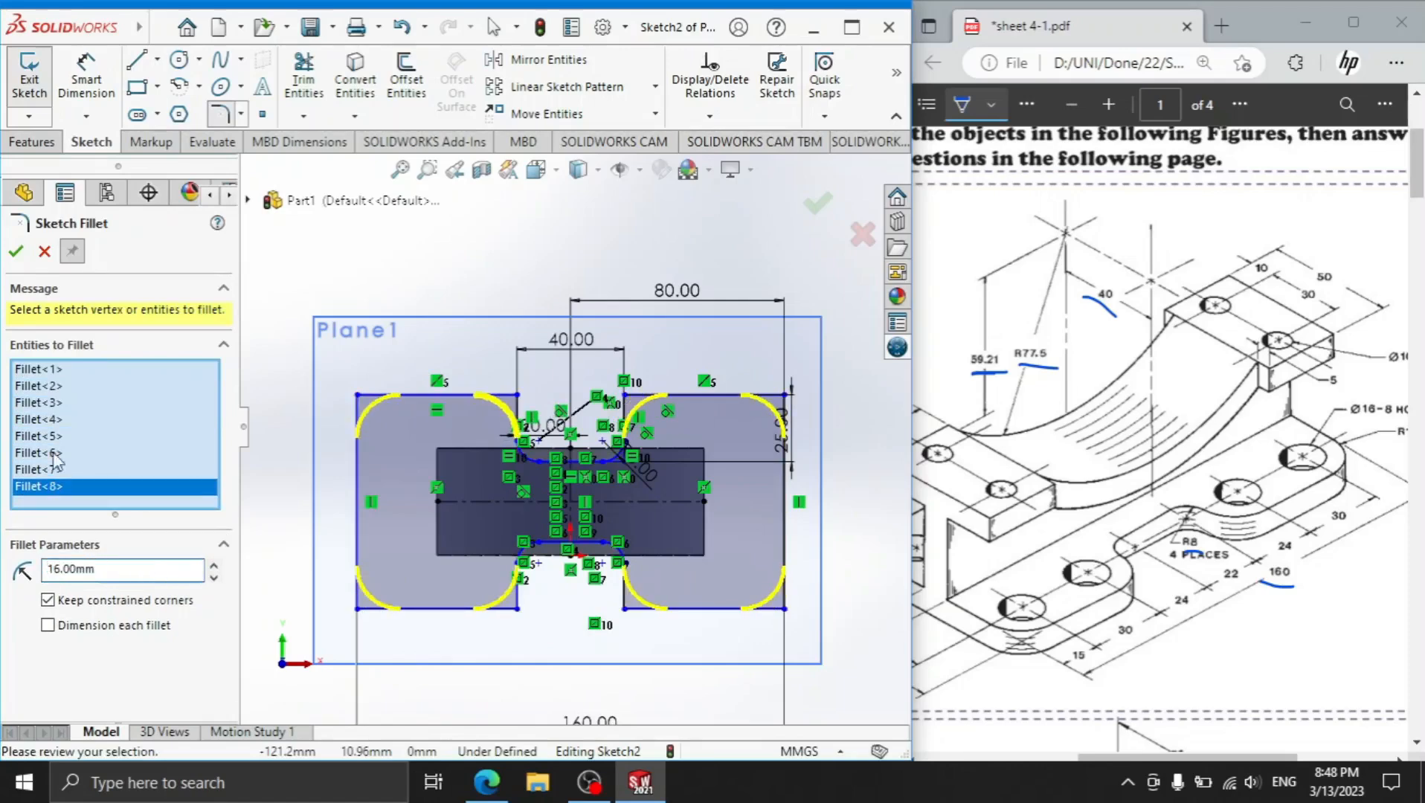
left_click(18, 253)
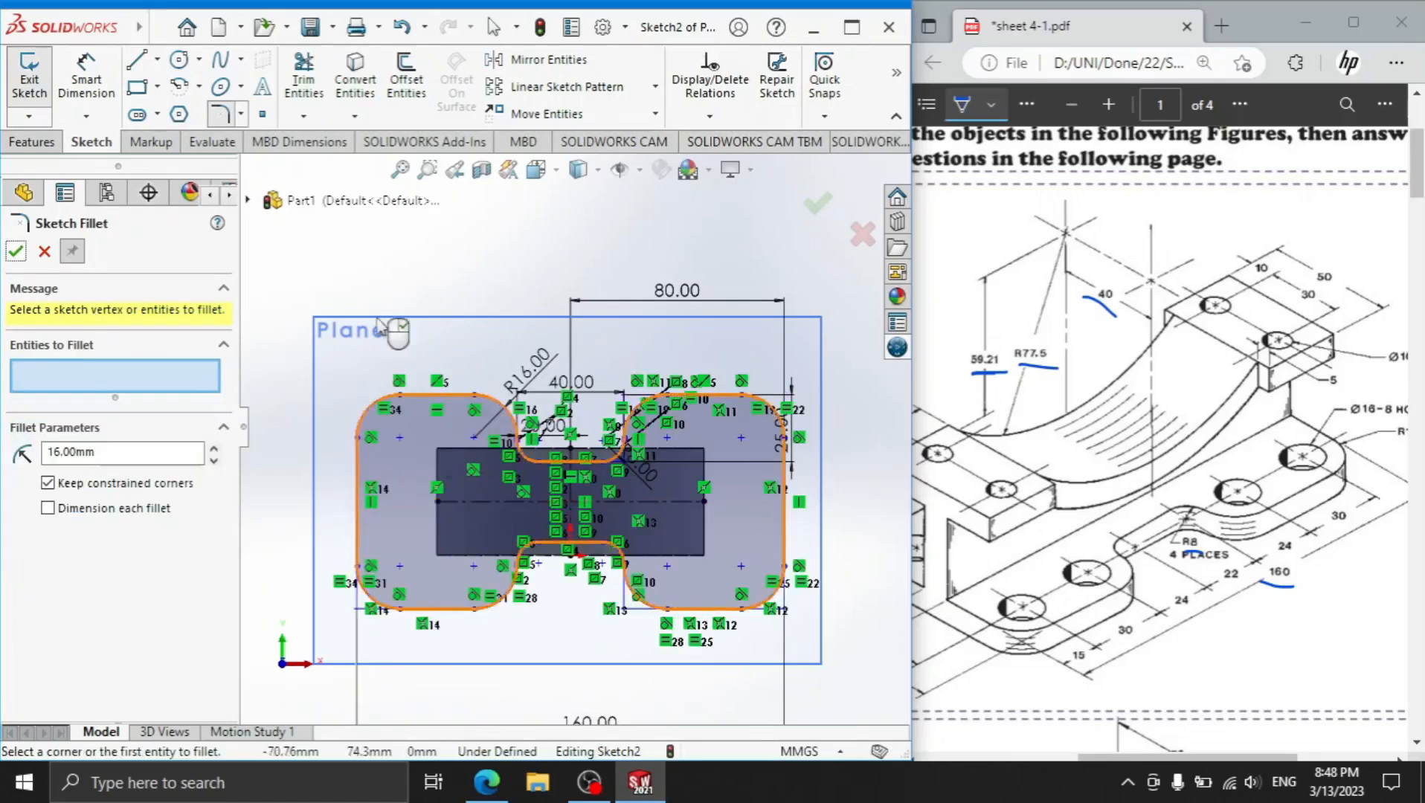
left_click(710, 82)
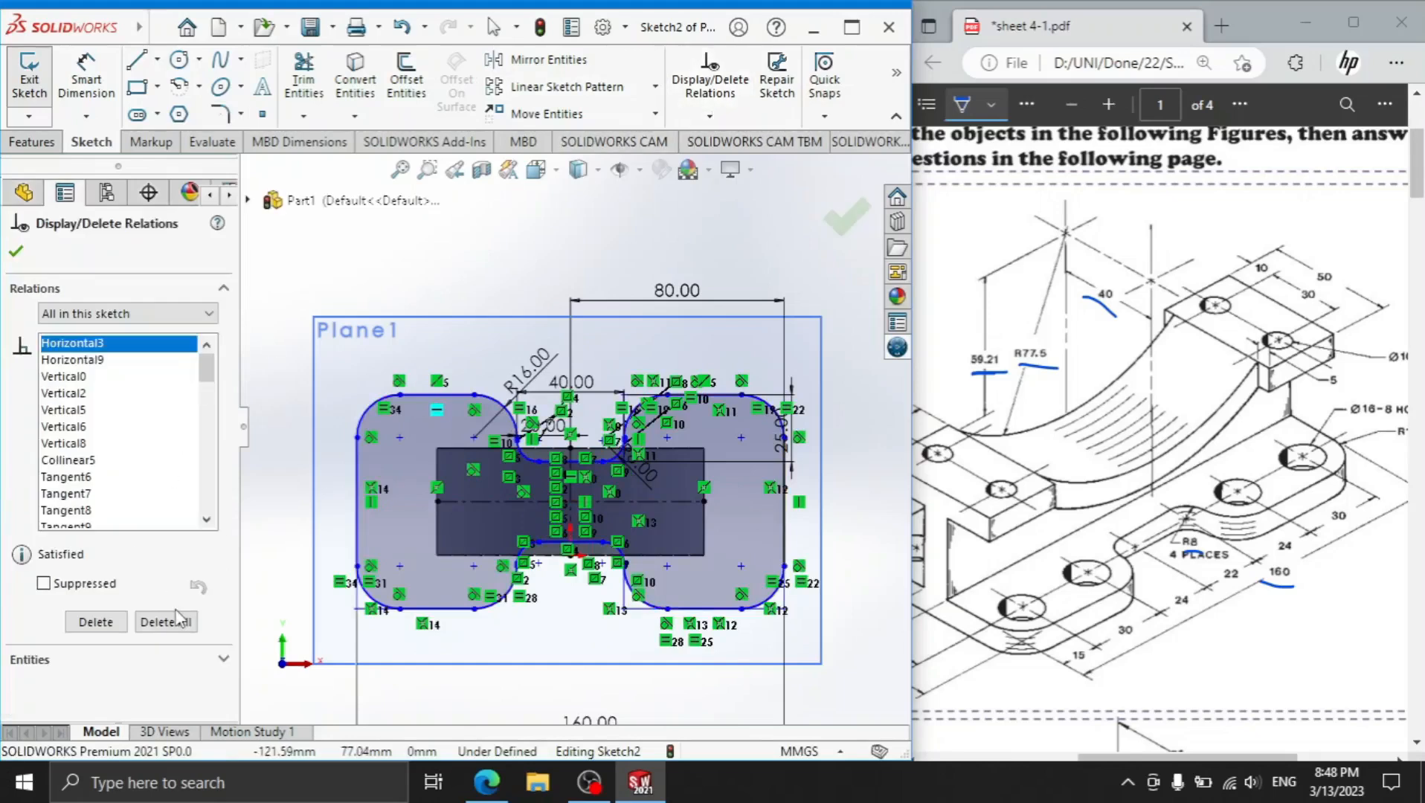
left_click(170, 622)
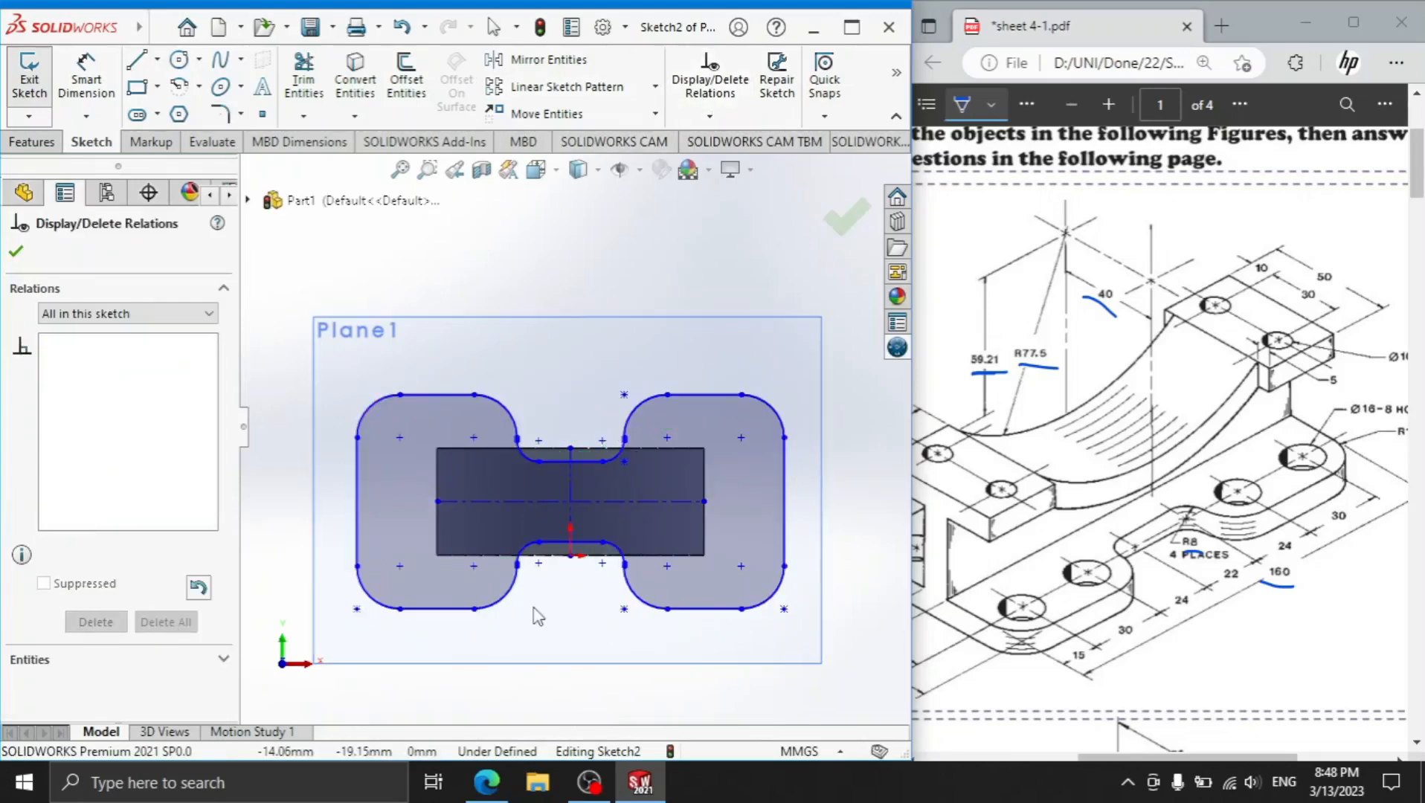
Draw a horizontal centerline across the base just below the saddle and trim its overhang at the base outline.
left_click(157, 60)
left_click(182, 112)
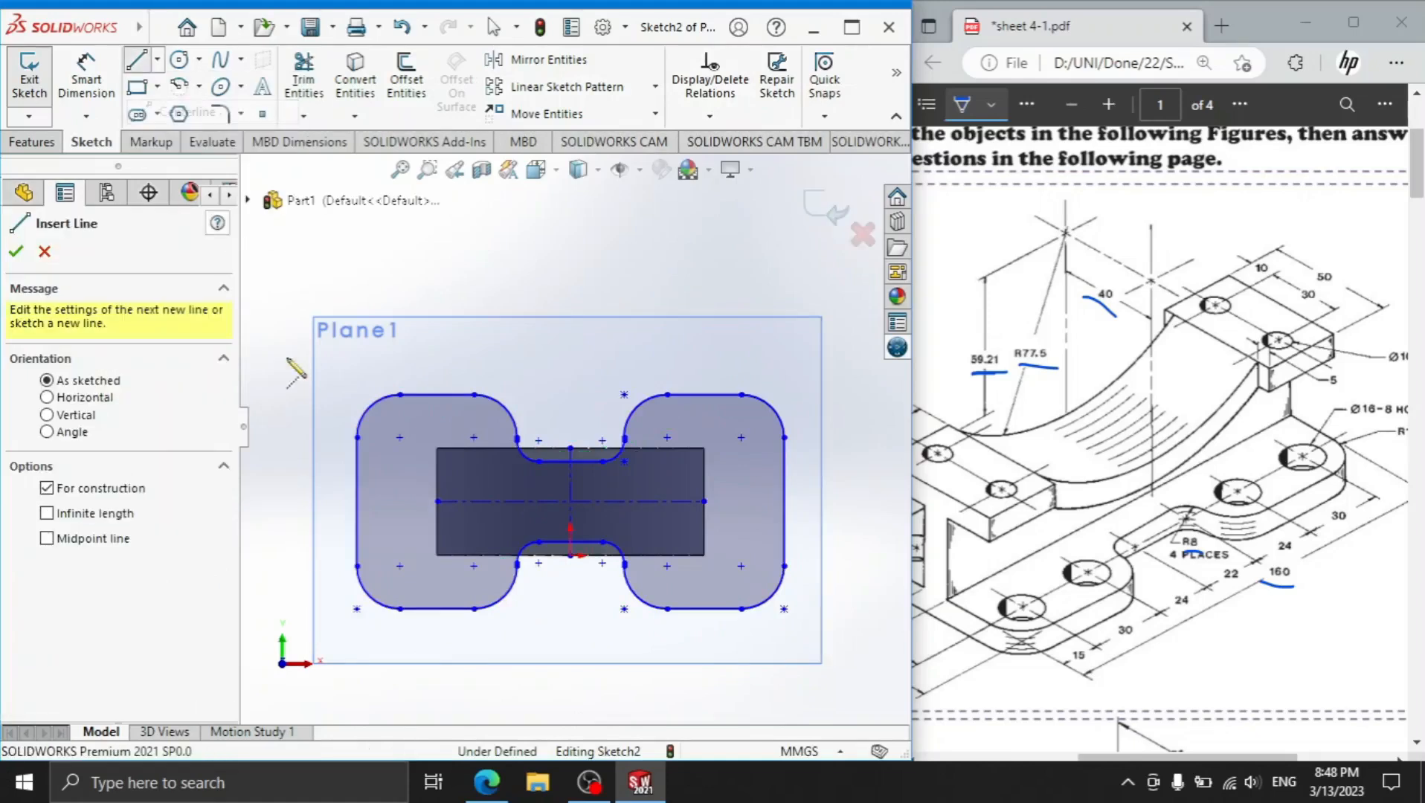
left_click(333, 566)
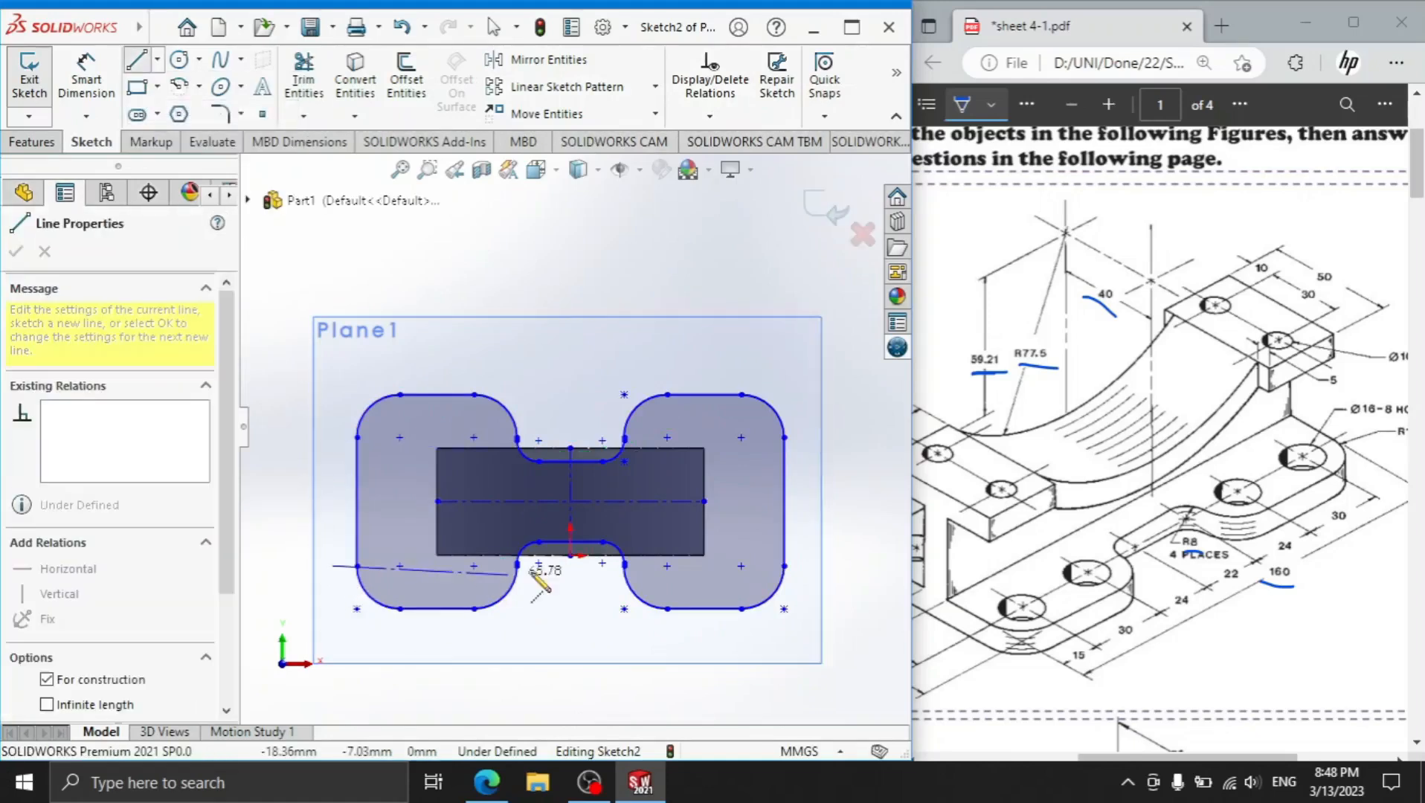
left_click(787, 567)
right_click(726, 332)
left_click(776, 344)
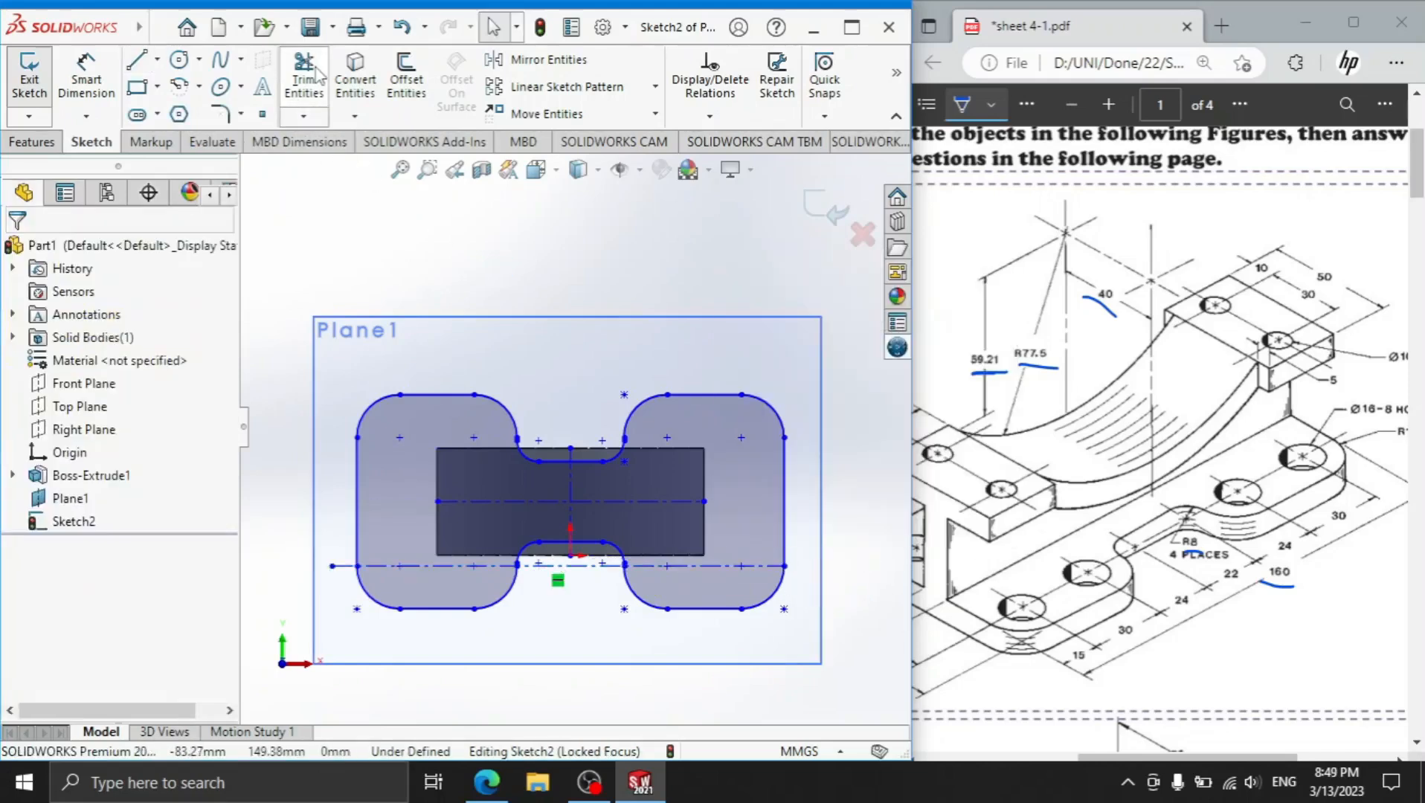
left_click(304, 81)
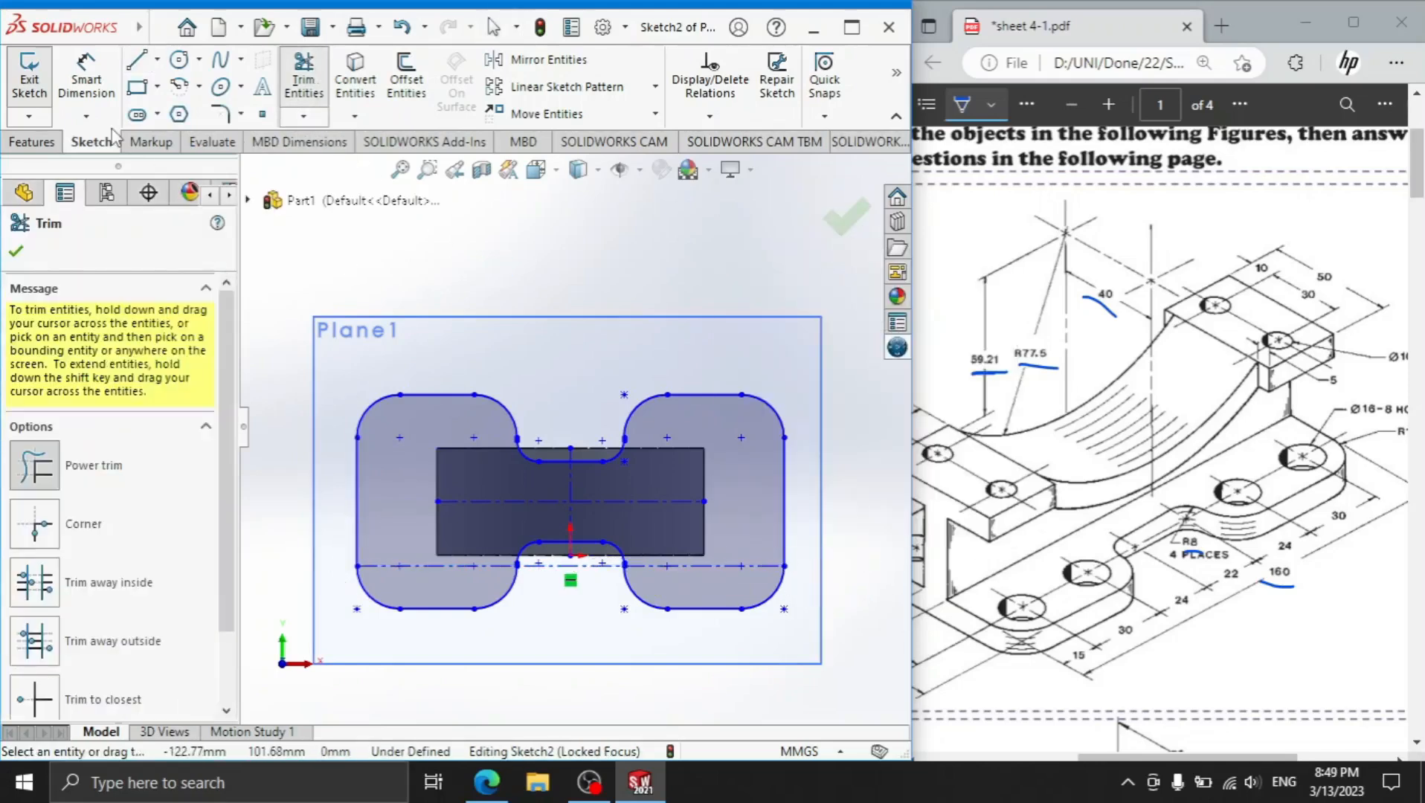
Dimension the trimmed centerline 15 mm above the base's lower edge, checking the hole offset in the PDF drawing.
left_click(86, 78)
left_click(445, 567)
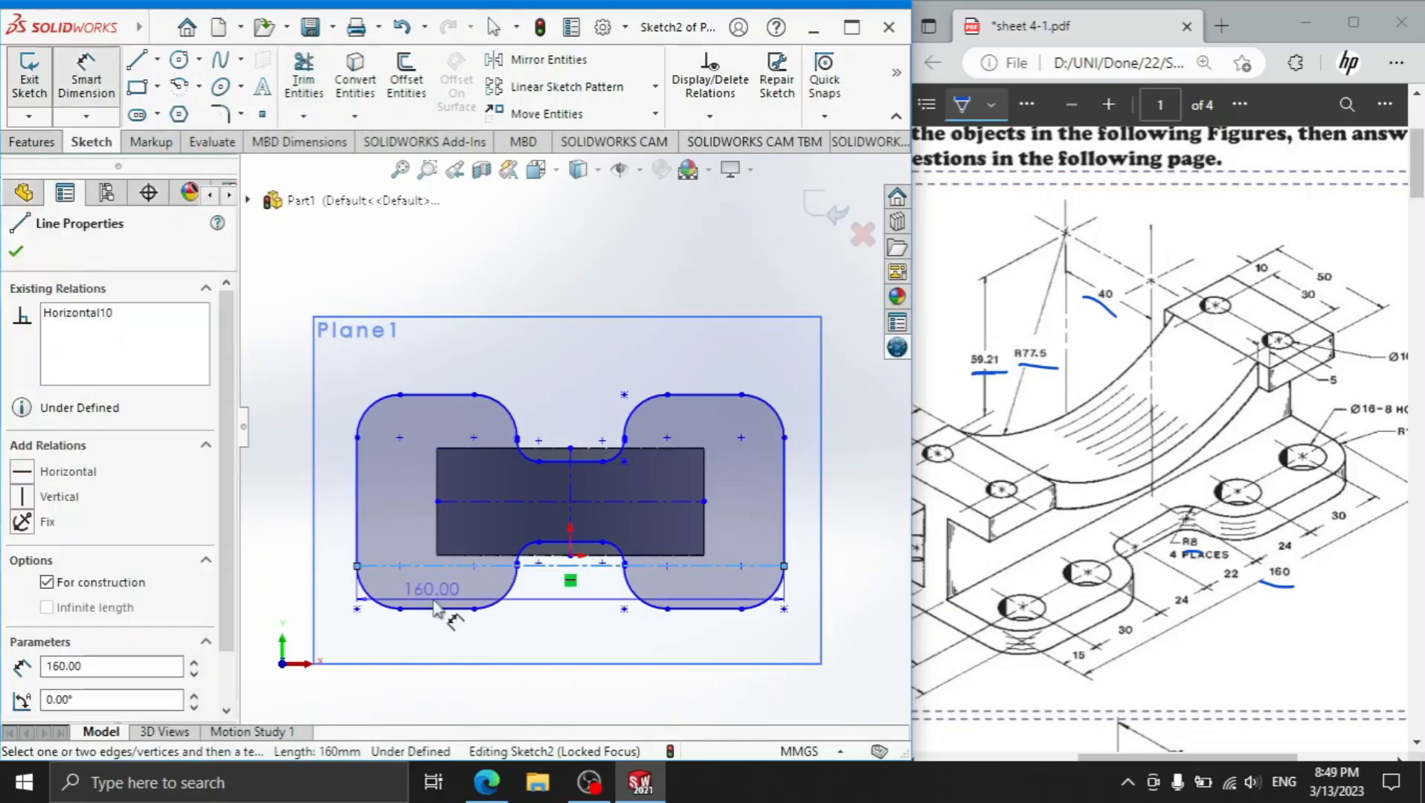
left_click(435, 608)
left_click_drag(1087, 760, 1004, 760)
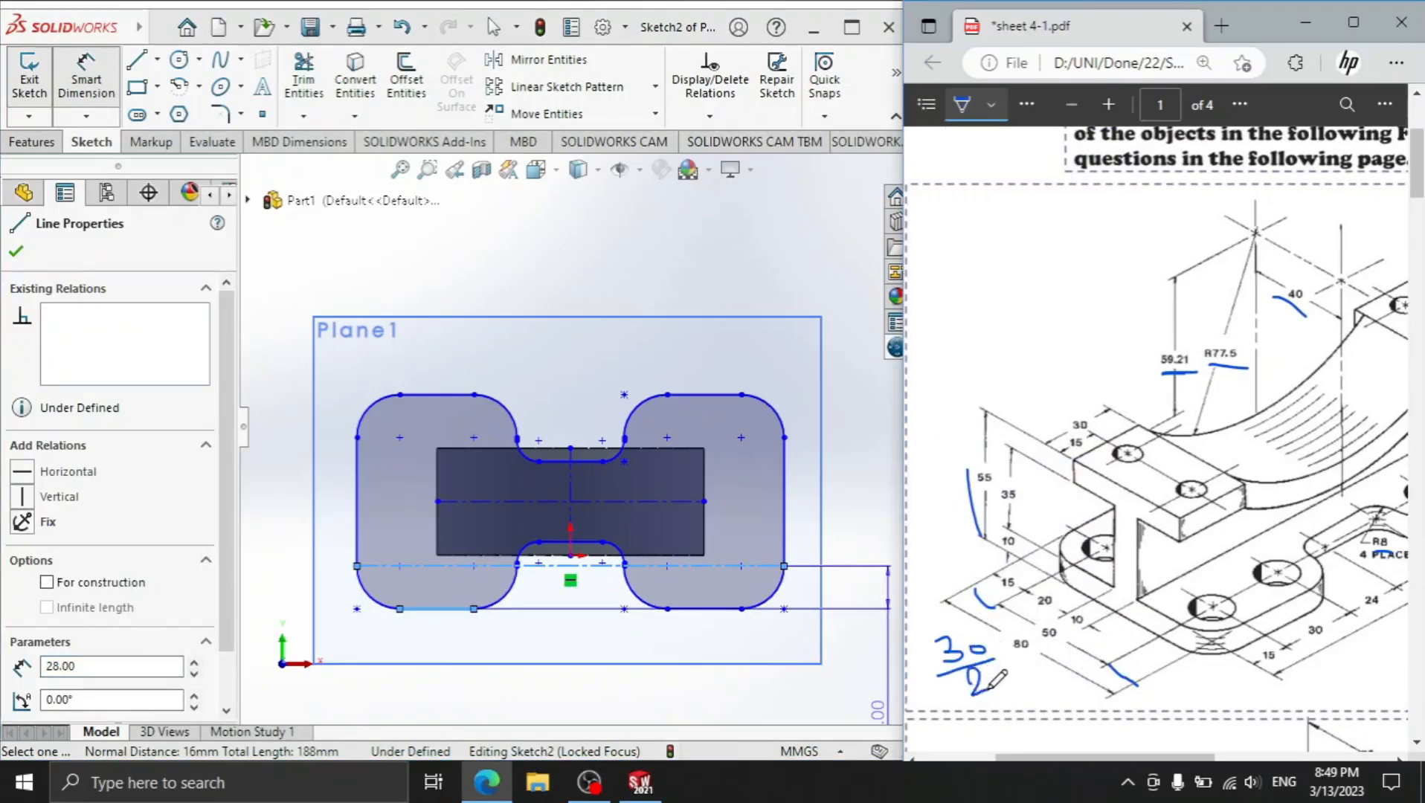
left_click(344, 594)
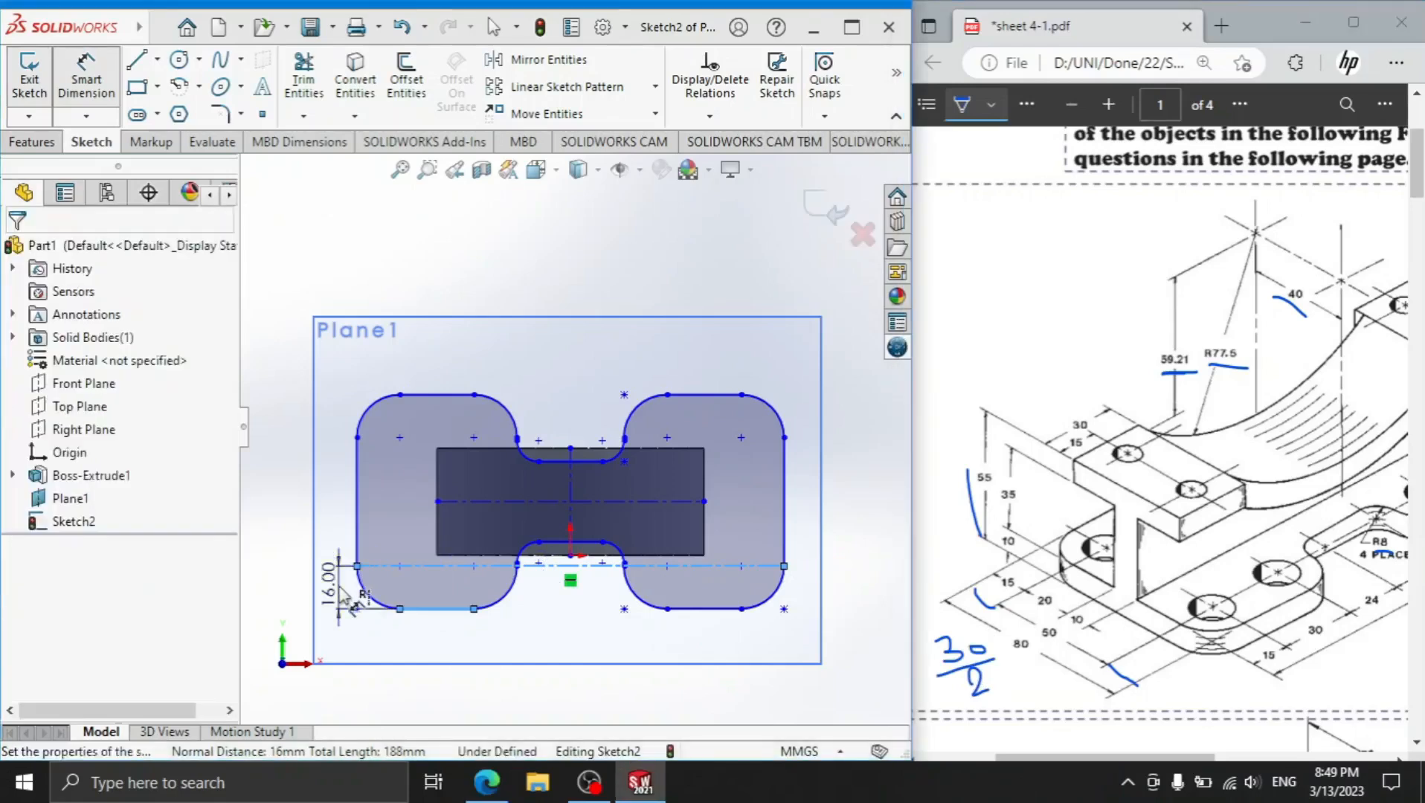
type("15")
key("Return")
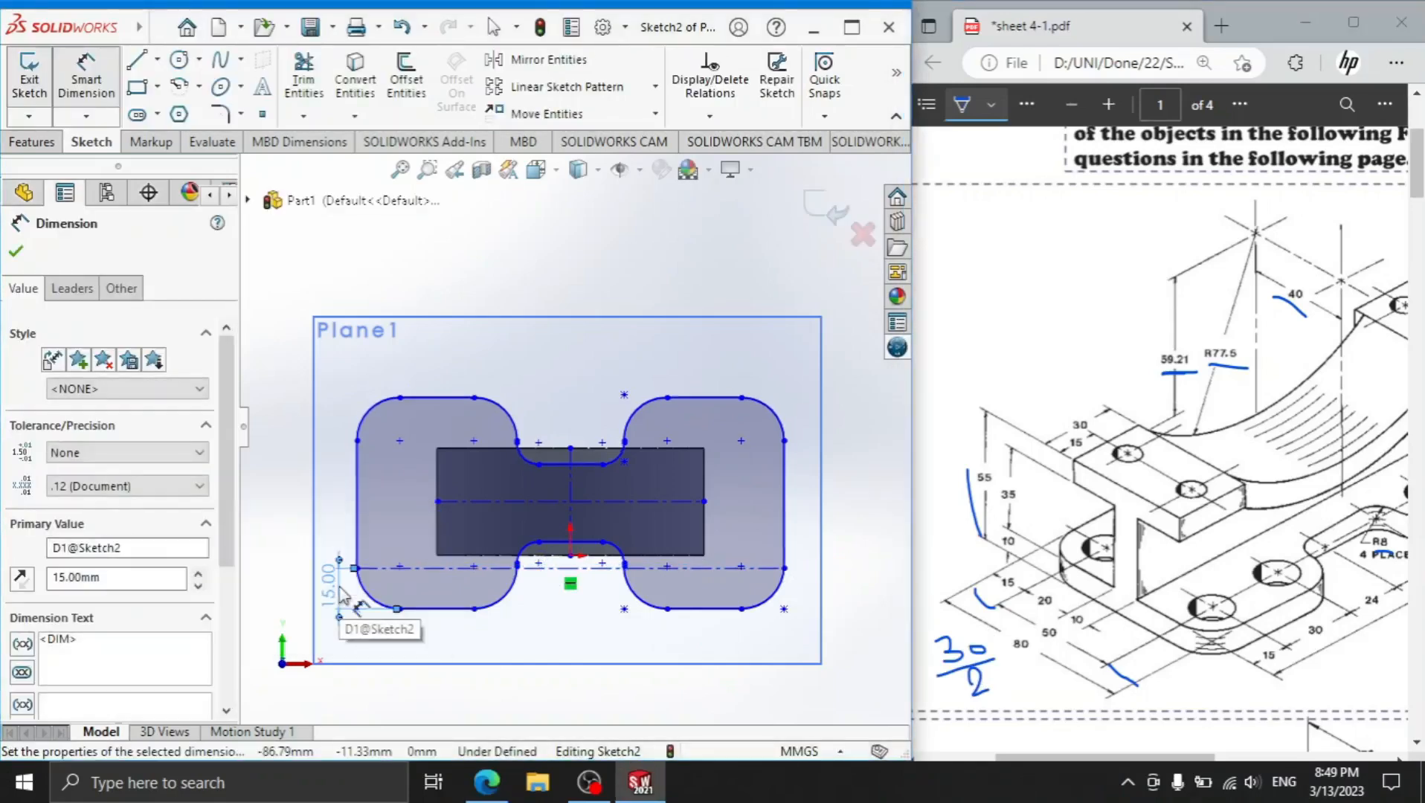
Undo the 15 mm change to the centerline's offset and delete the trimmed centerline.
key("ctrl+z")
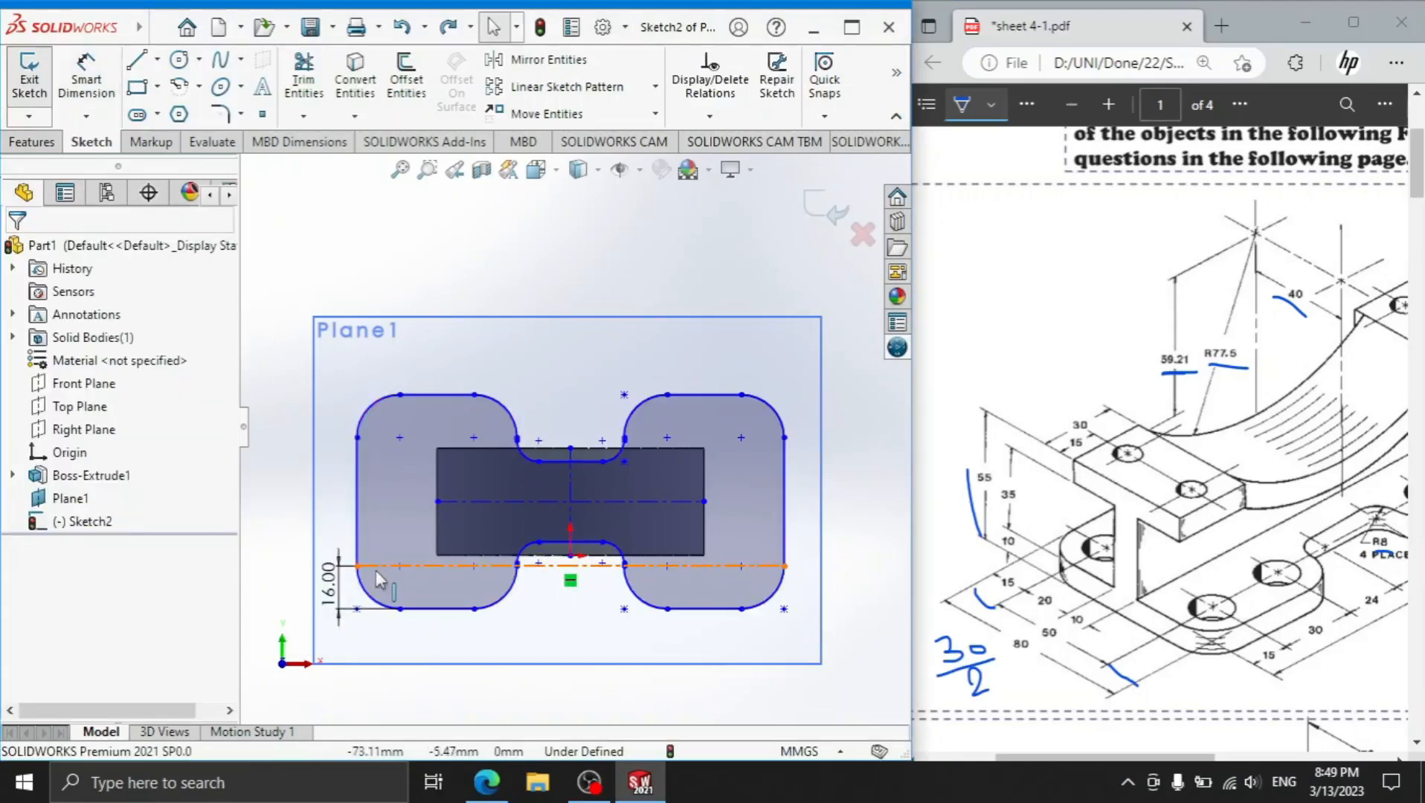
double_click(329, 587)
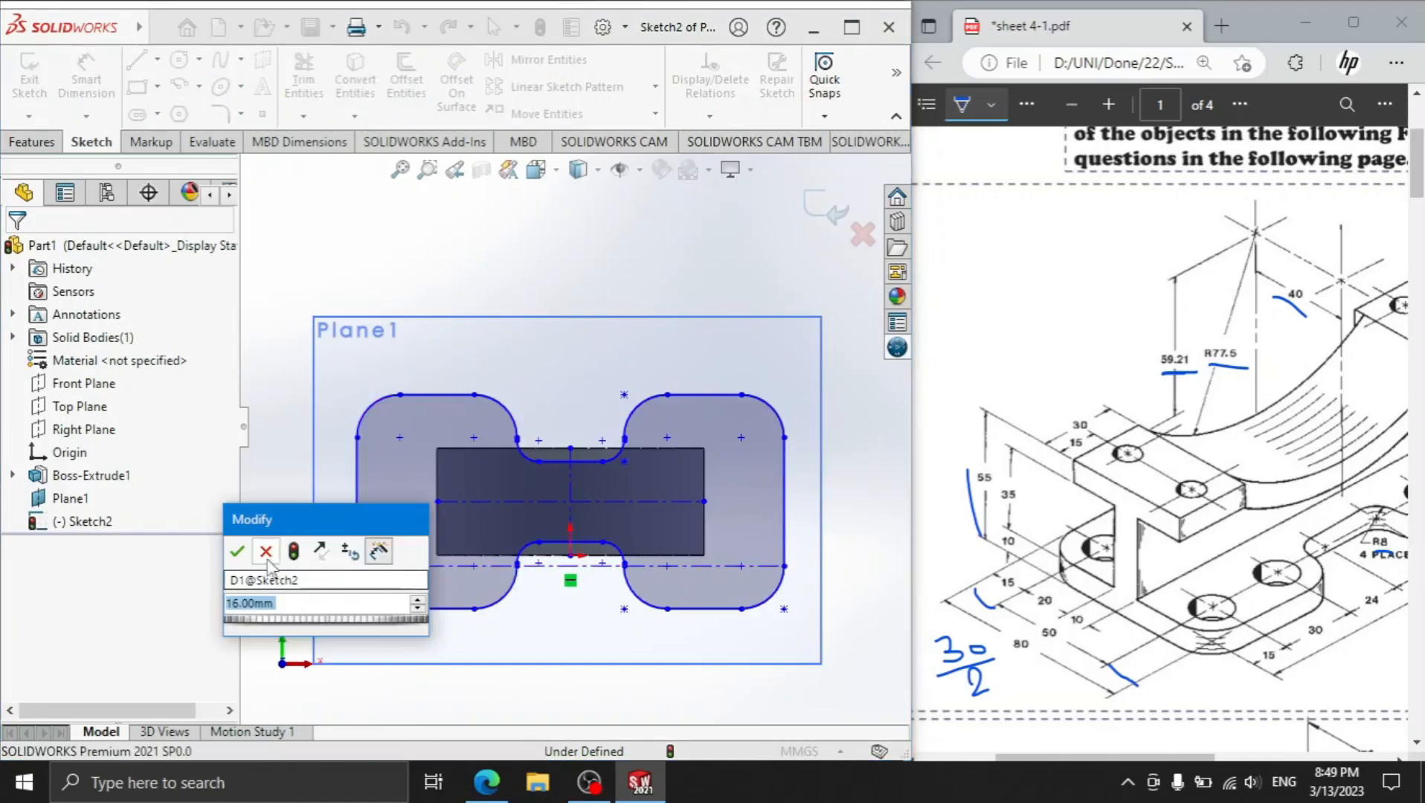
key("Return")
left_click(424, 566)
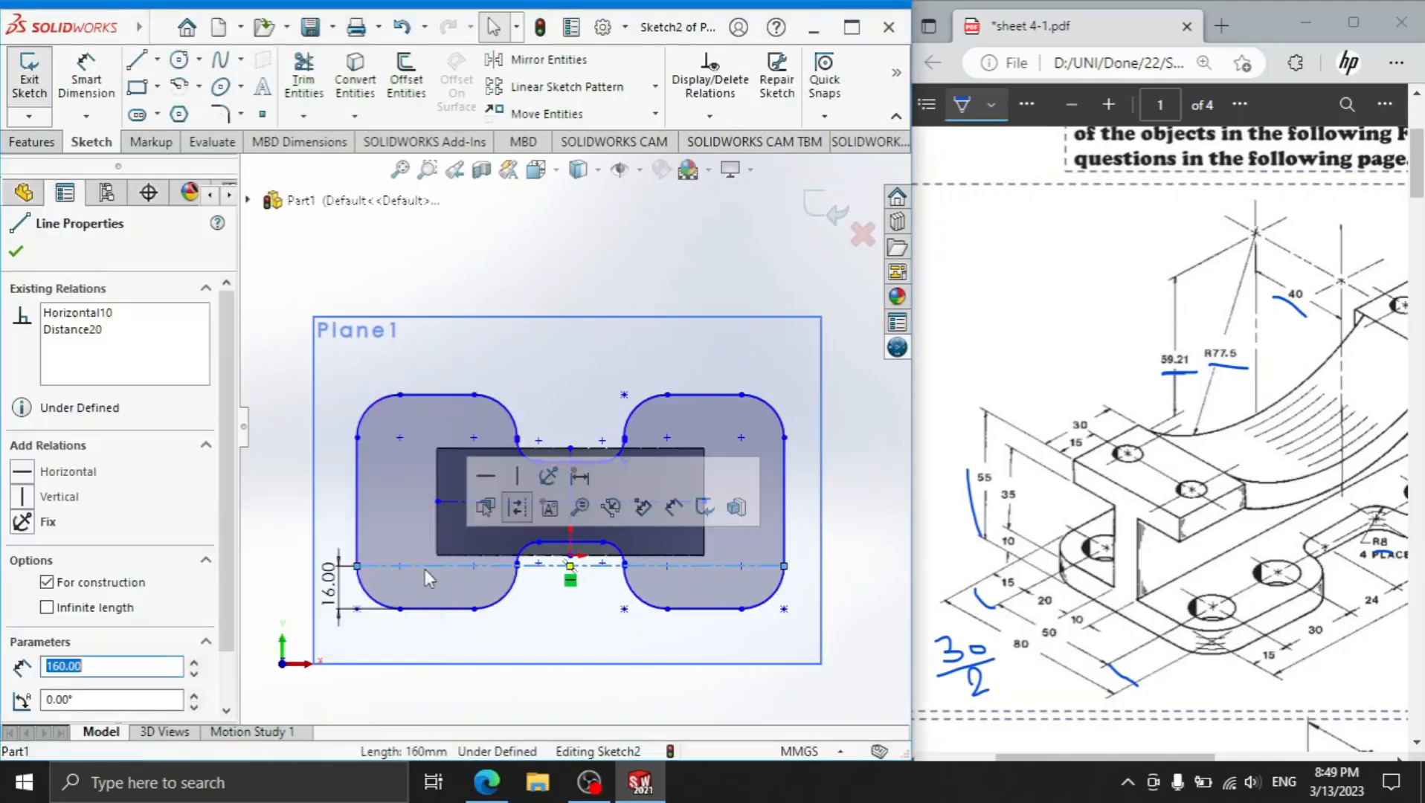
key("Delete")
left_click(328, 394)
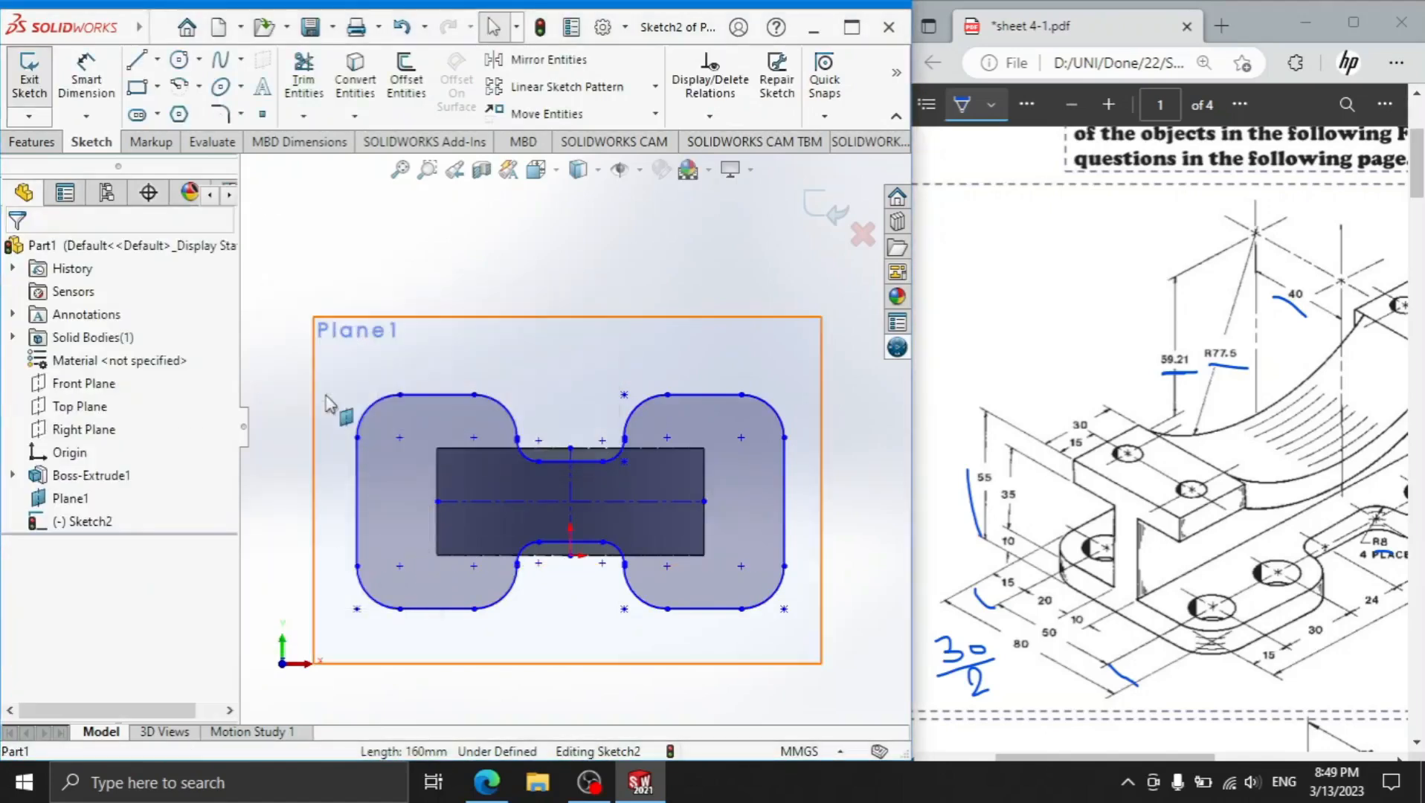
Draw a horizontal centerline about 175 mm long below the saddle, extending past both ends of the base.
left_click(156, 60)
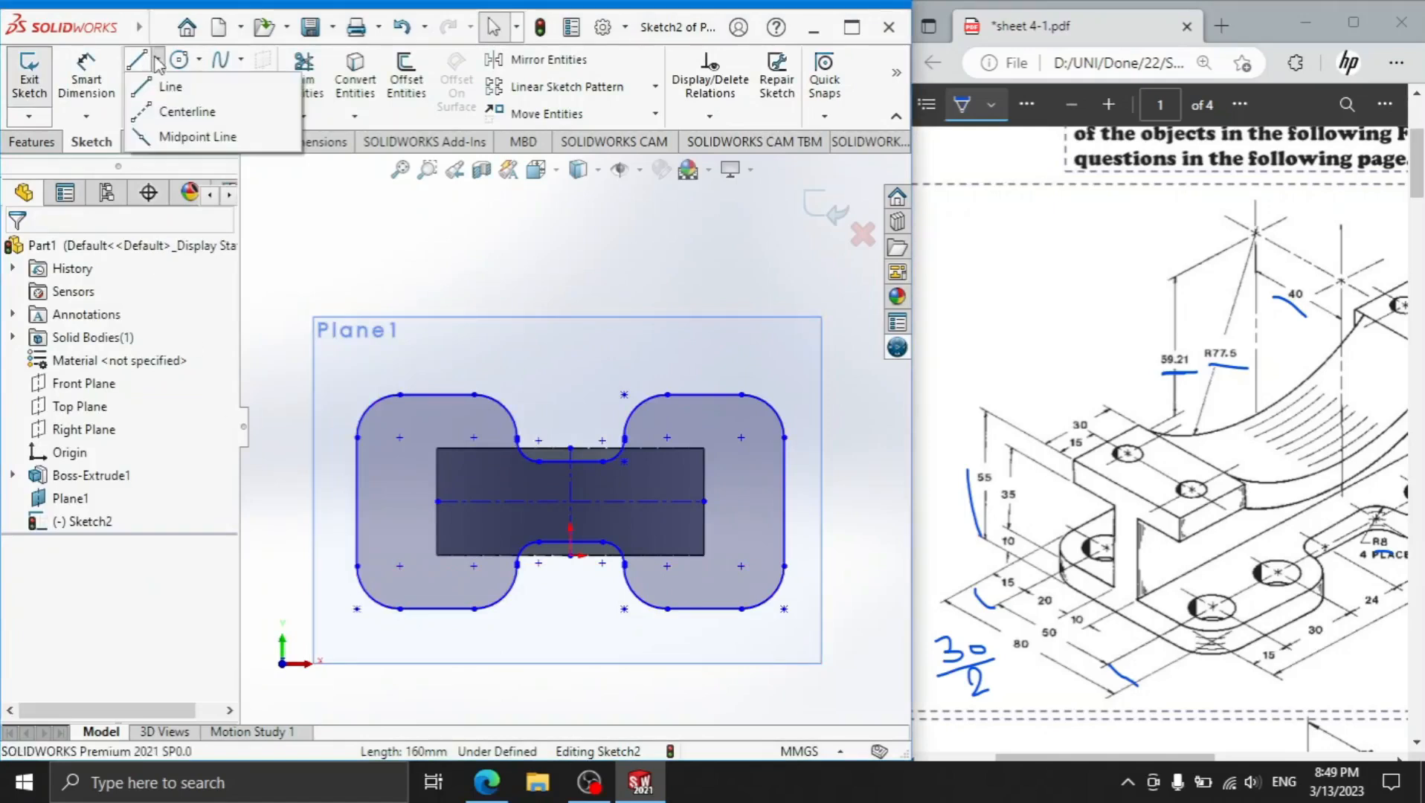
left_click(190, 112)
scroll(379, 589, "down", 2)
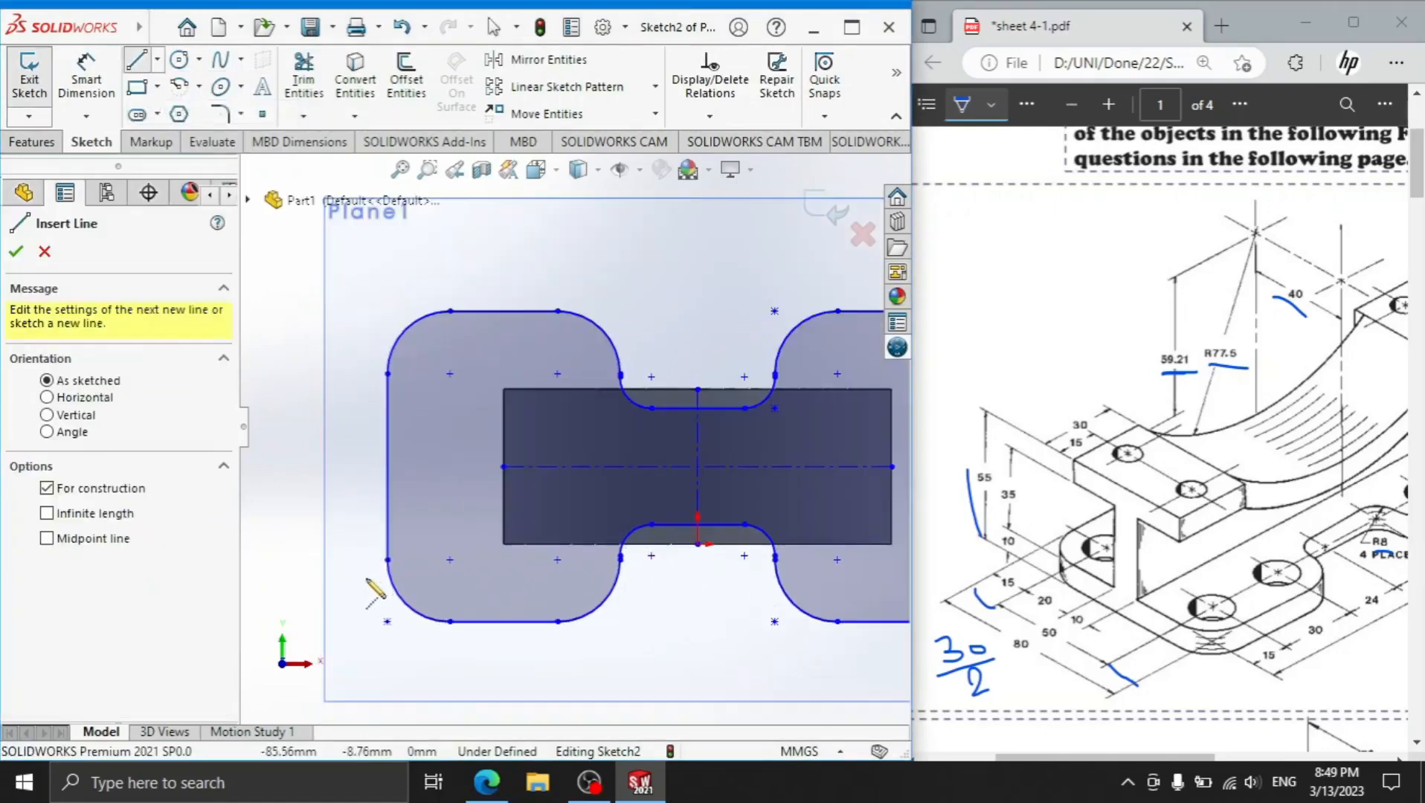
left_click(365, 578)
scroll(565, 547, "up", 3)
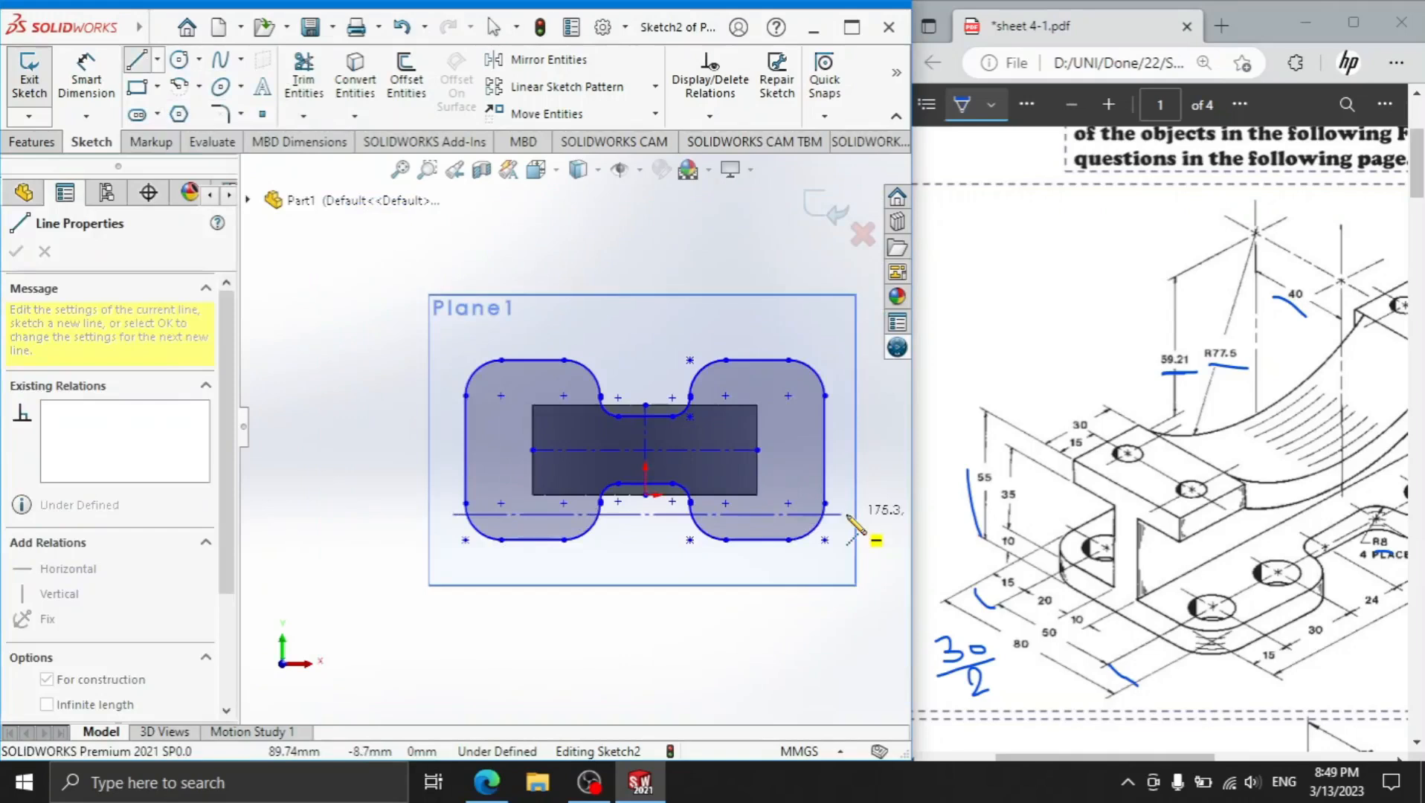
left_click(847, 514)
right_click(346, 428)
left_click(386, 448)
Dimension the overhanging centerline 15 mm above the base's lower edge.
left_click(86, 78)
left_click(546, 515)
left_click(550, 540)
left_click(385, 534)
type("15")
key("Return")
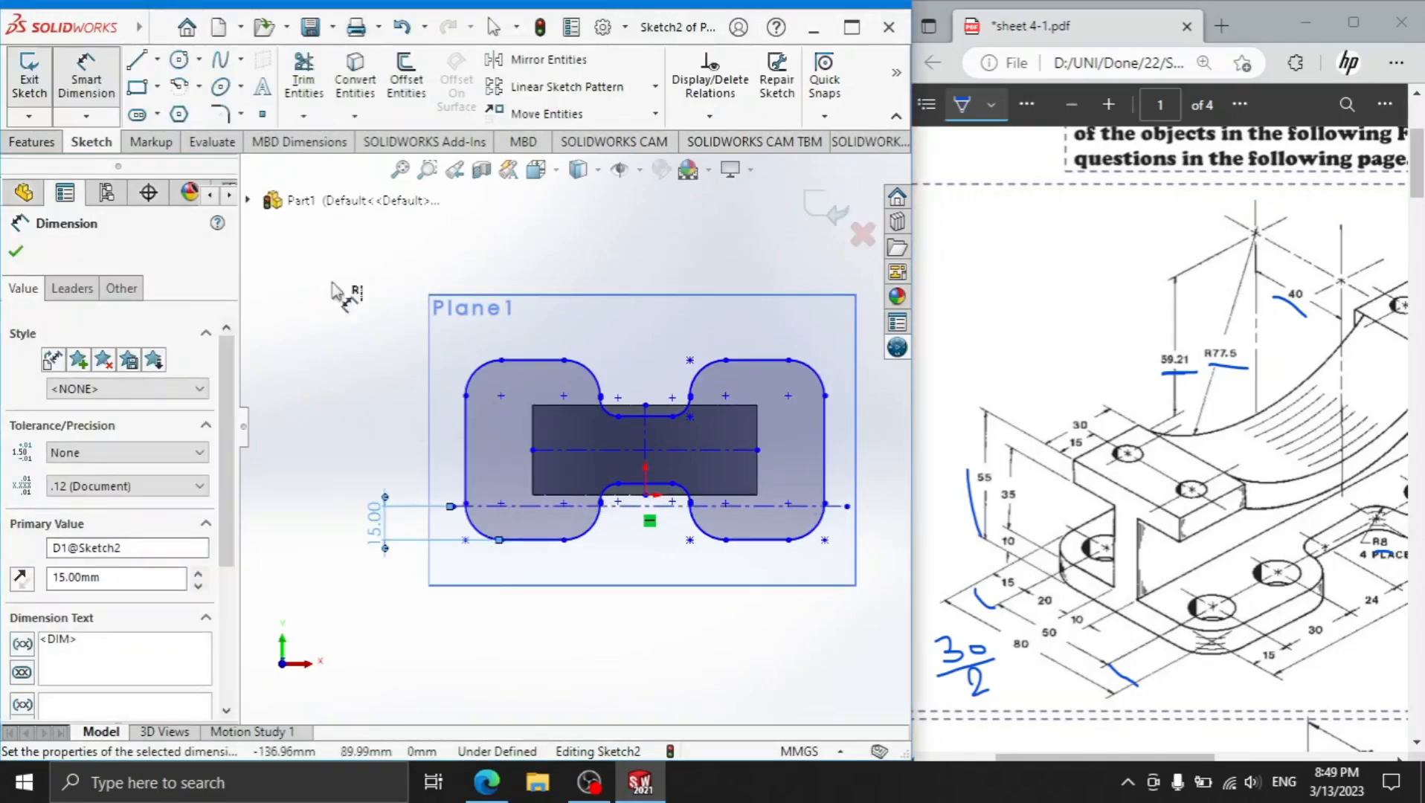
Sketch two circles centered on the lower centerline in the base's left half, with centers about 34 mm apart.
left_click(178, 63)
scroll(518, 506, "down", 5)
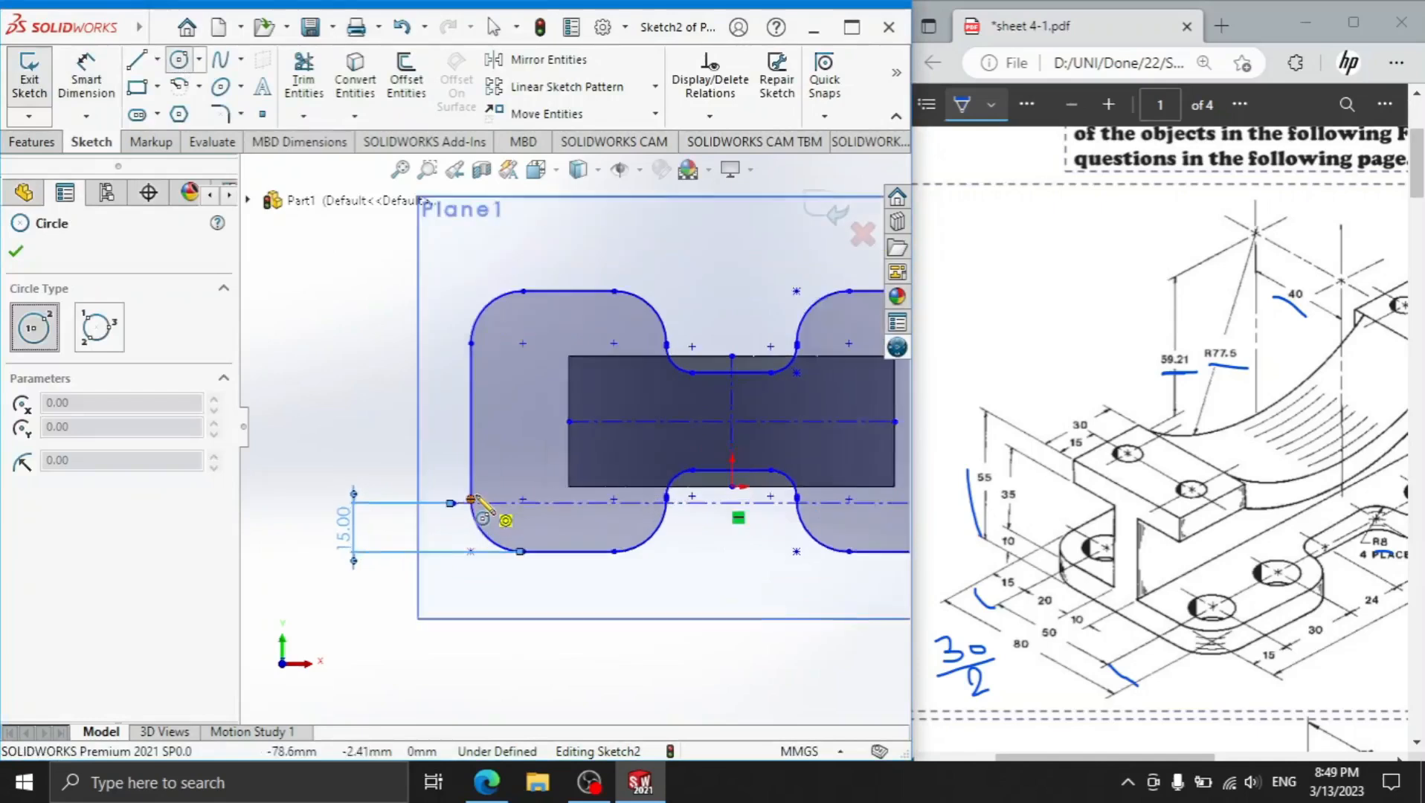
left_click(529, 497)
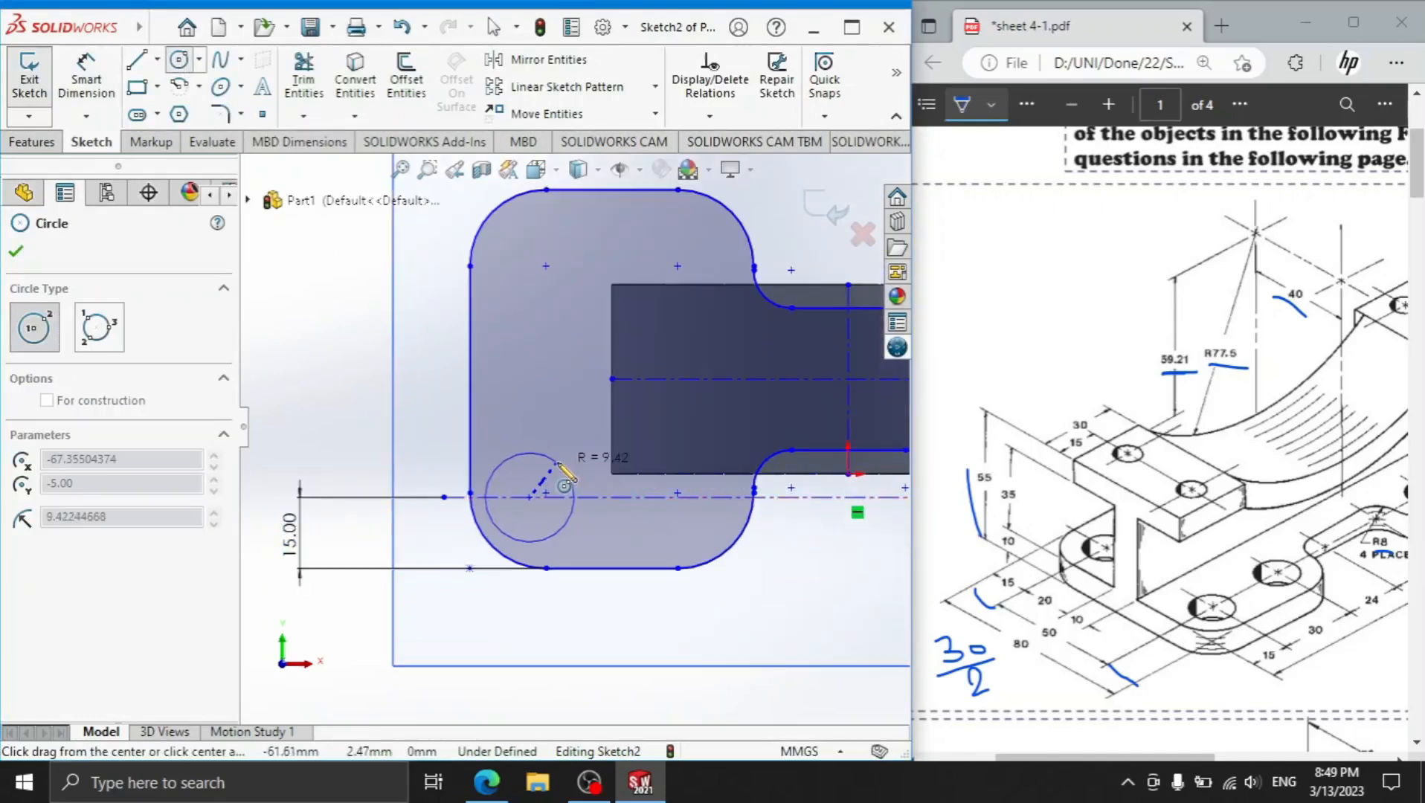
left_click(556, 470)
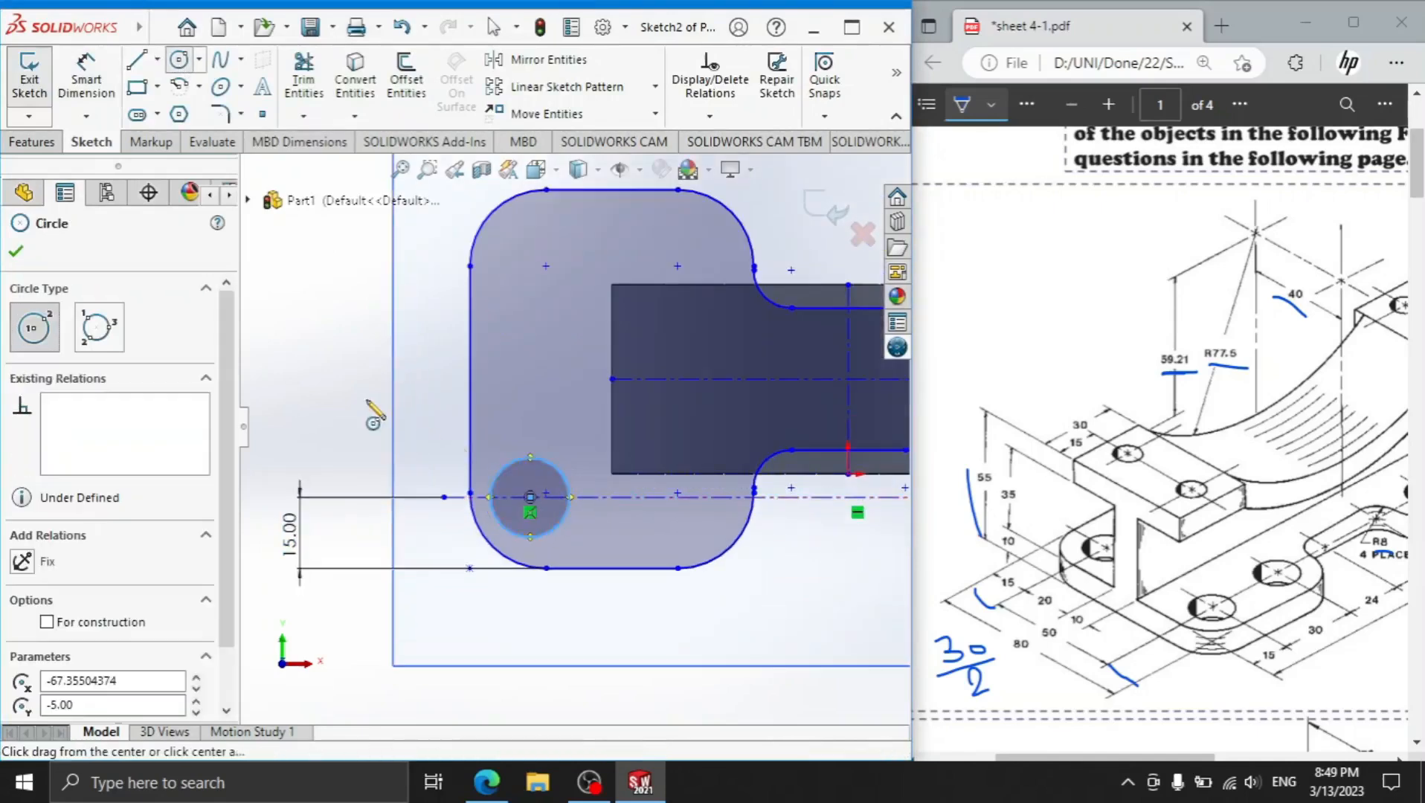
left_click(691, 497)
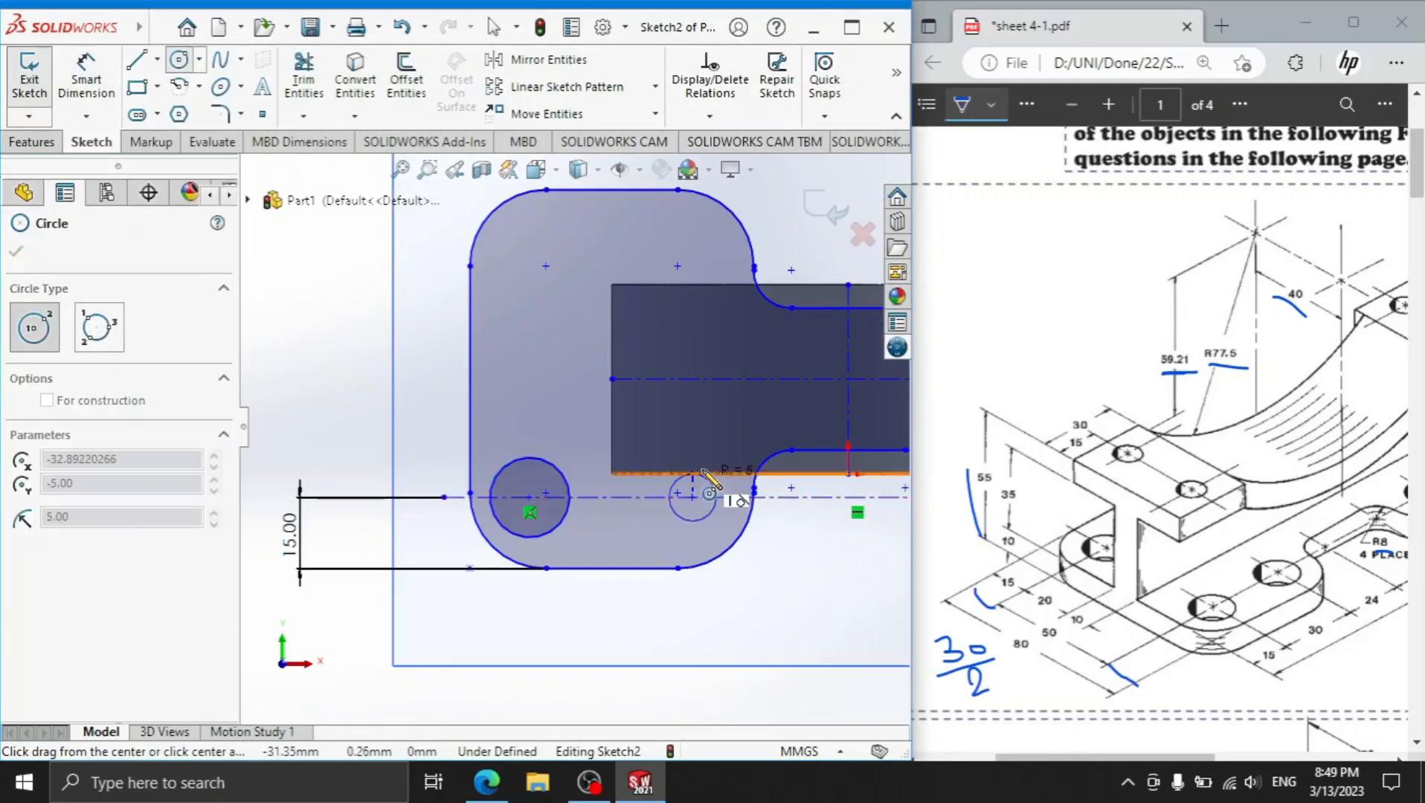
left_click(716, 479)
right_click(342, 357)
left_click(378, 374)
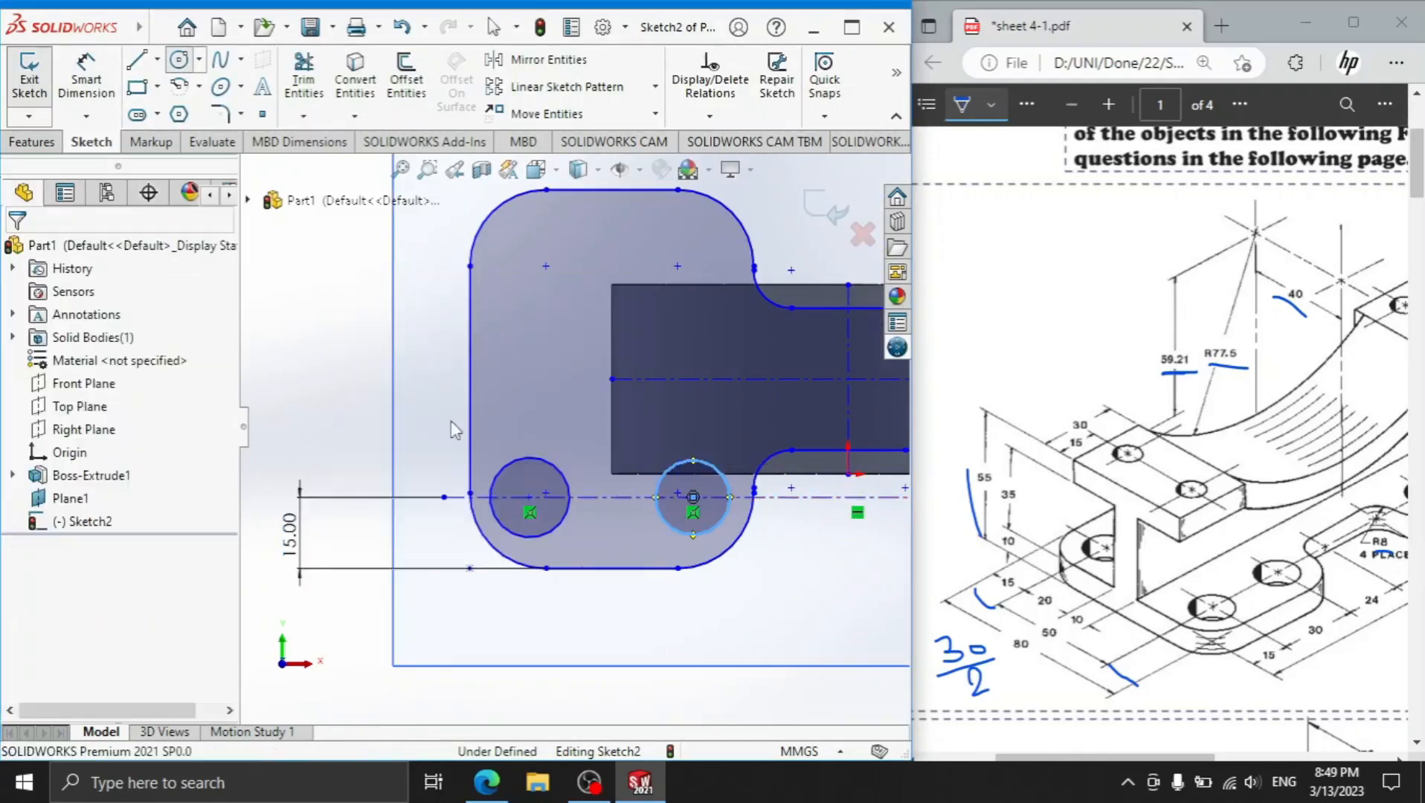
Check the hole callouts in the PDF drawing and dimension the left circle's center 15 mm from the base's left edge.
left_click_drag(1149, 757, 1262, 729)
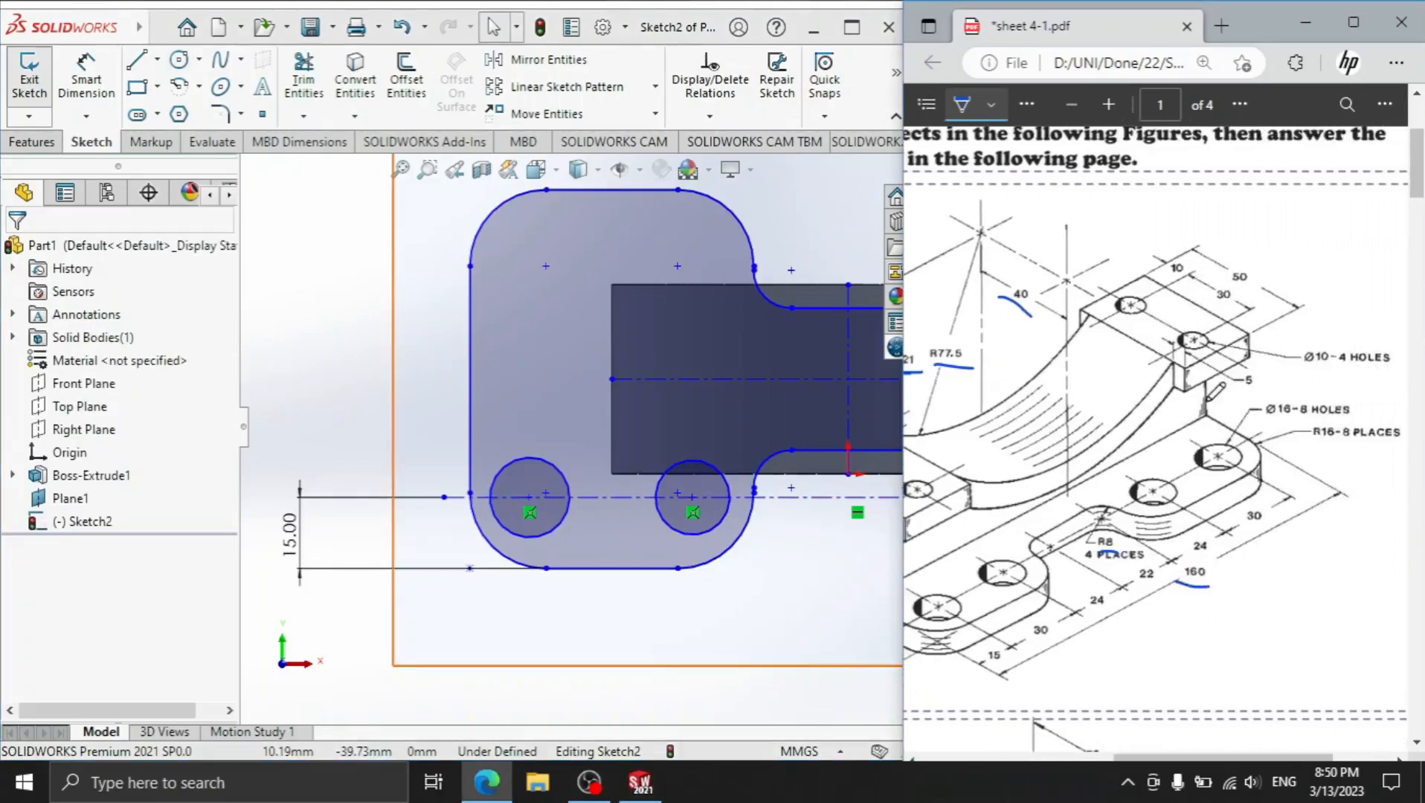
left_click(111, 82)
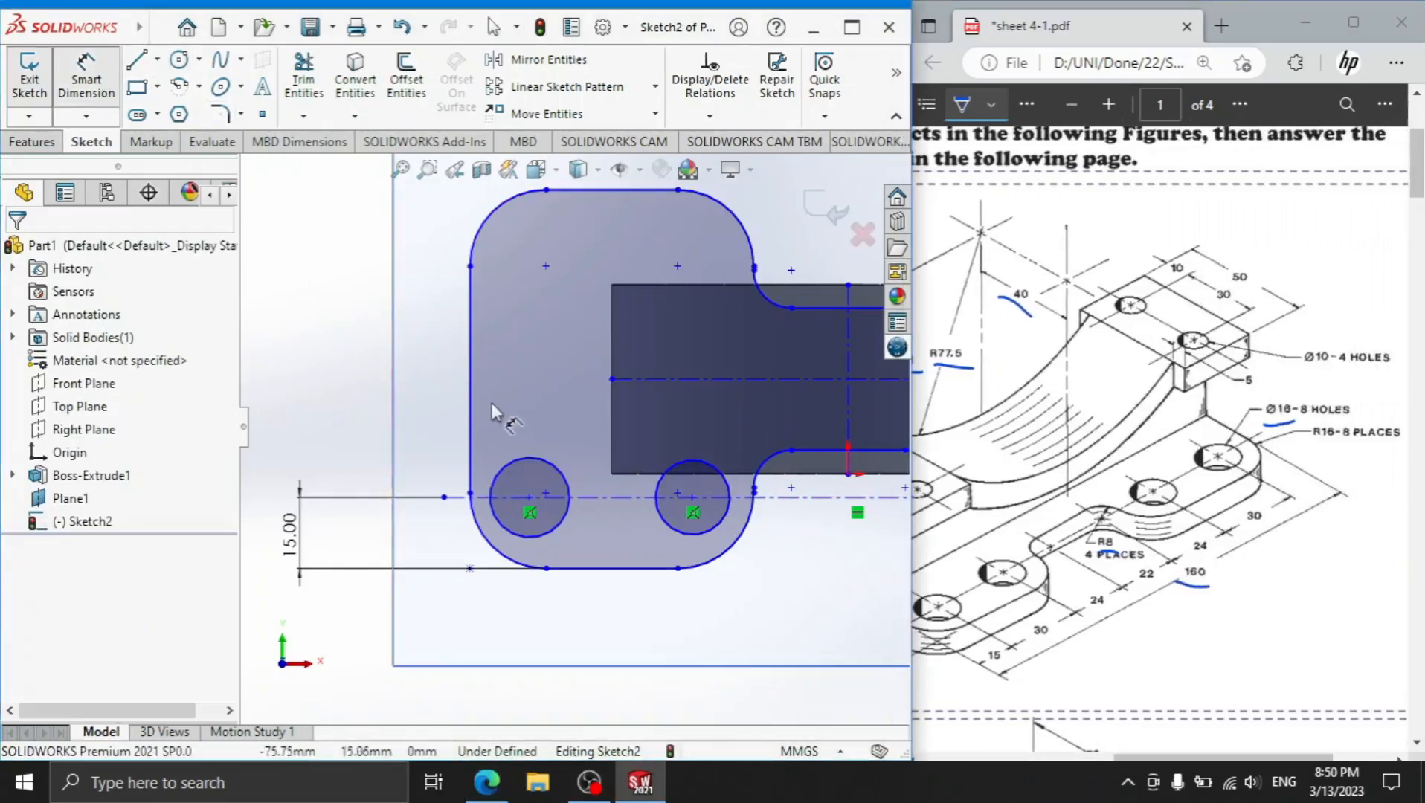
left_click(565, 529)
left_click(470, 483)
left_click(528, 630)
type("15")
key("Return")
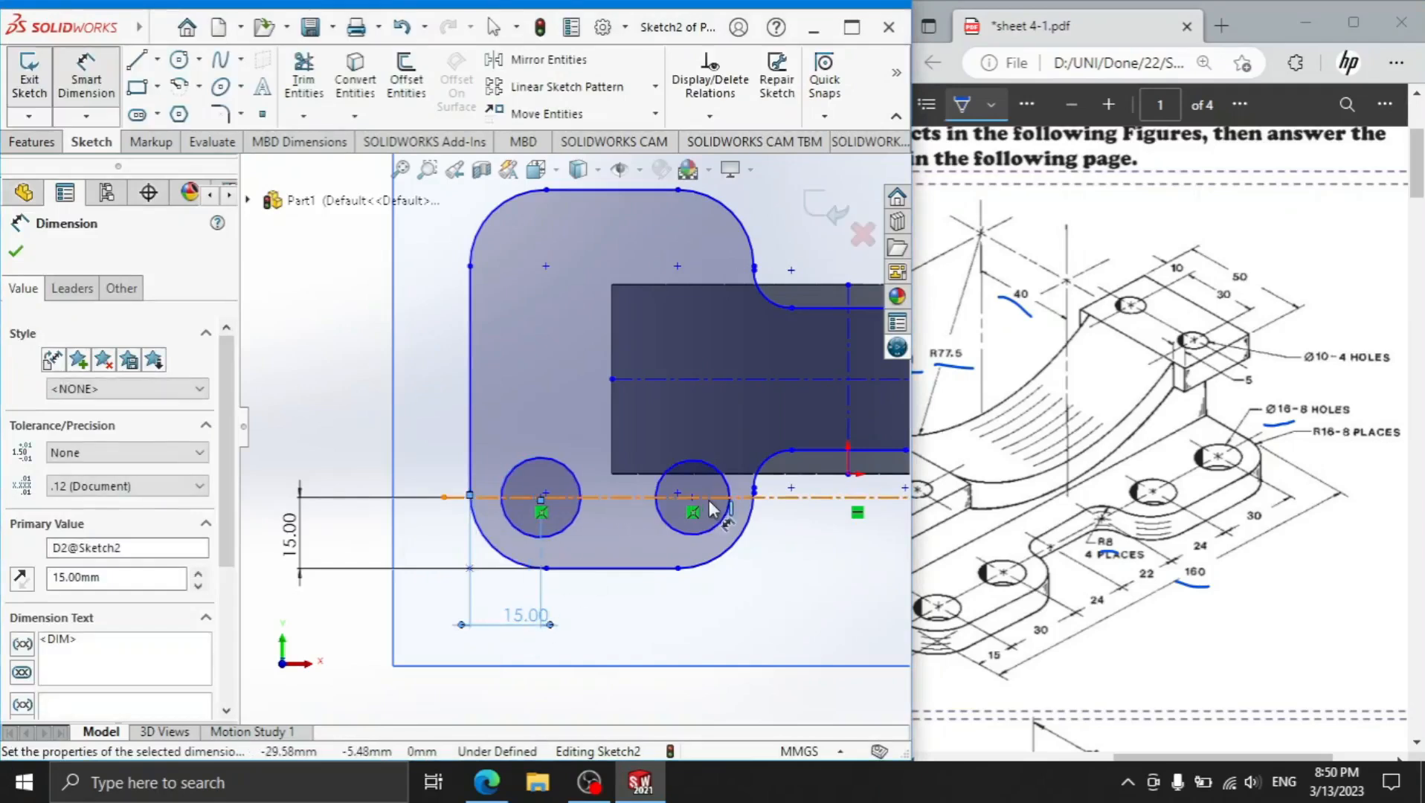
Dimension the left circle with a 16 mm diameter.
left_click(580, 502)
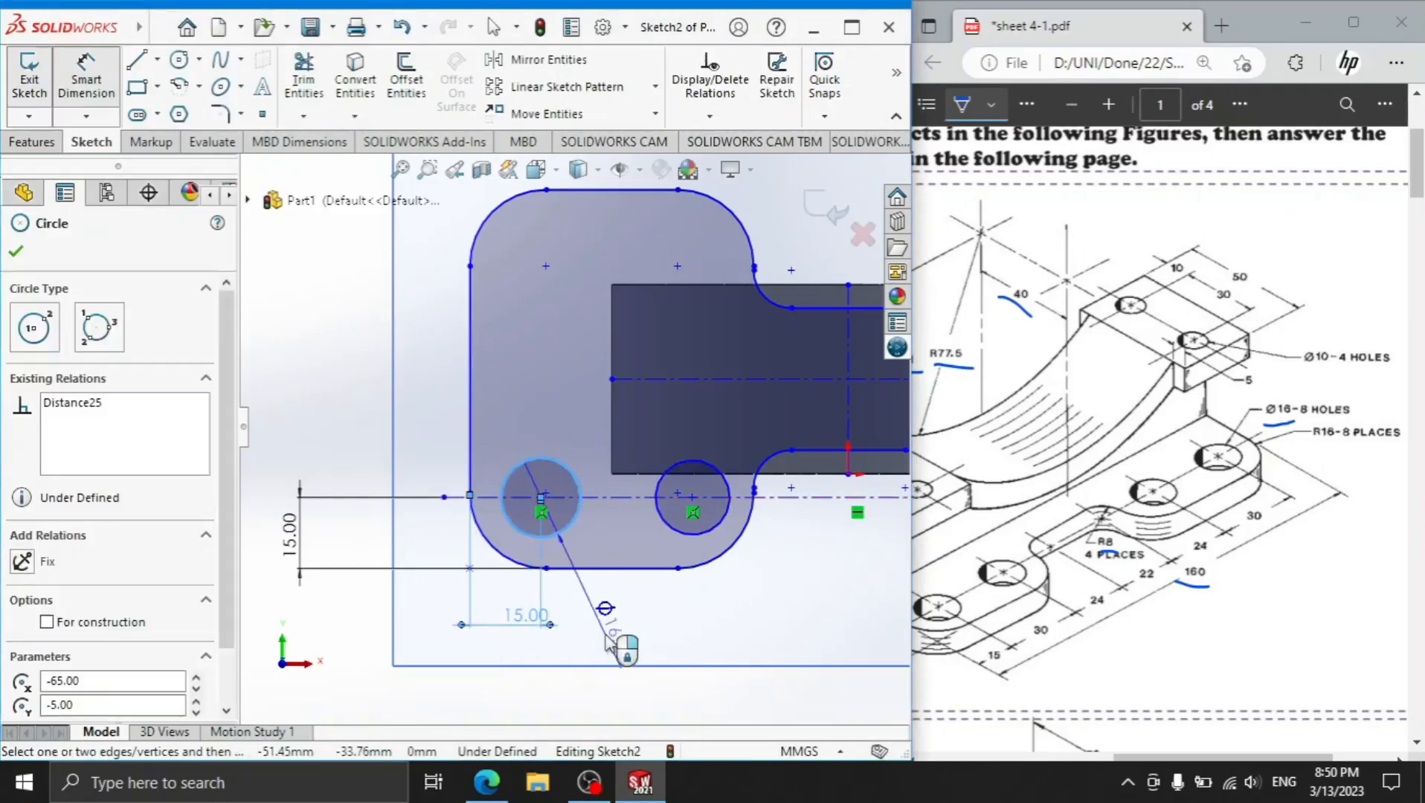
left_click(607, 648)
key("Return")
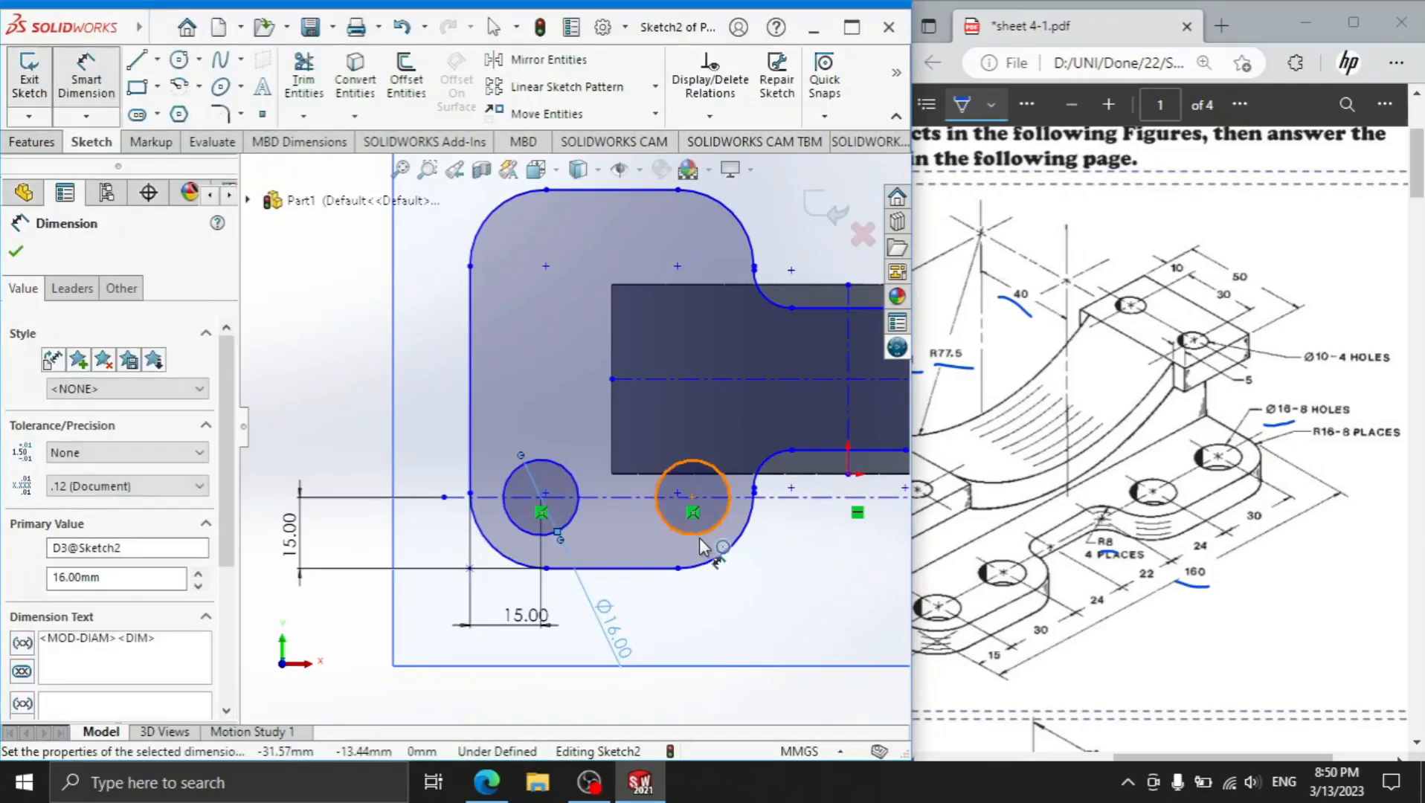
Dimension the right circle in the base's lower left area with a 16 mm diameter.
left_click(711, 532)
left_click(790, 627)
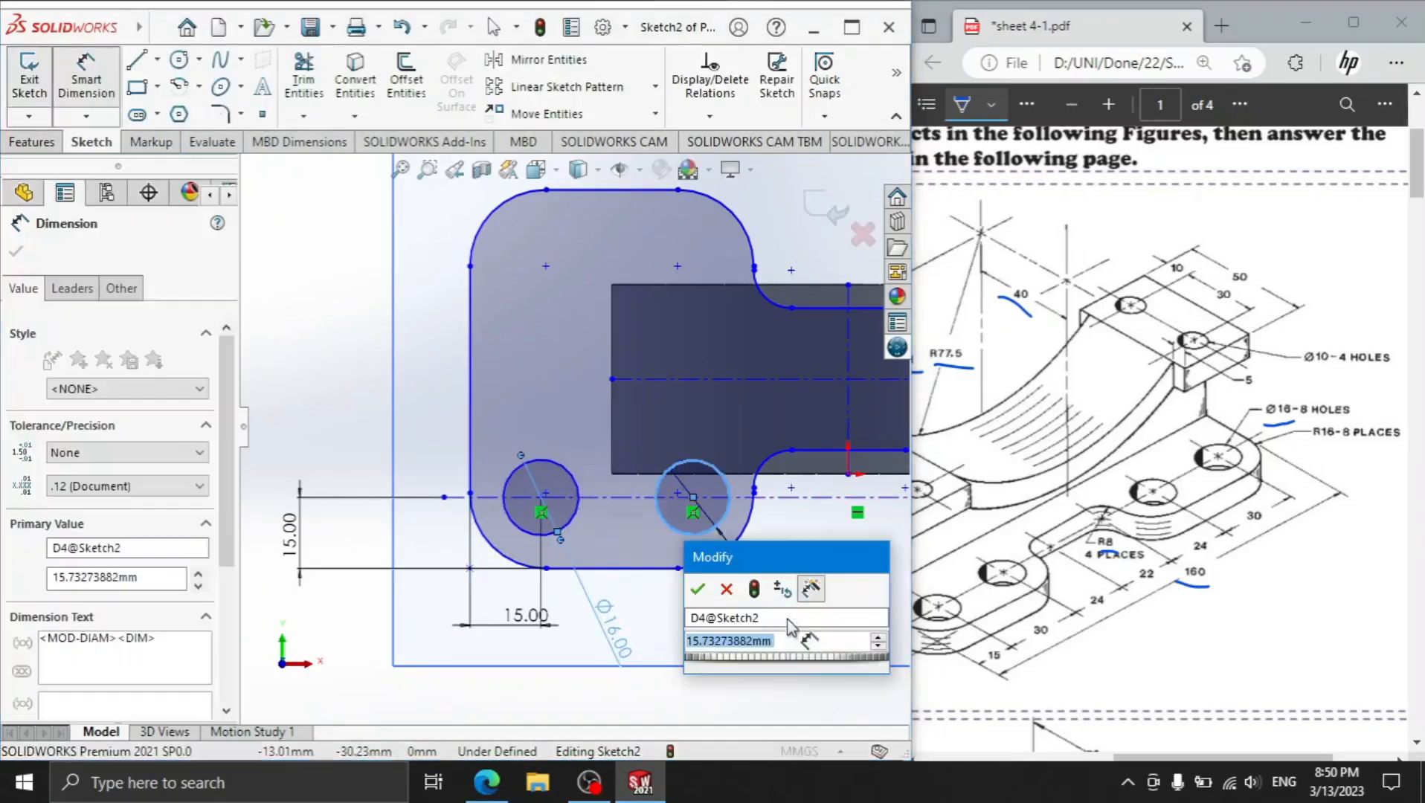
type("16")
key("Return")
Dimension the spacing between the two 16 mm circles on the lower centerline as 30 mm.
left_click(689, 539)
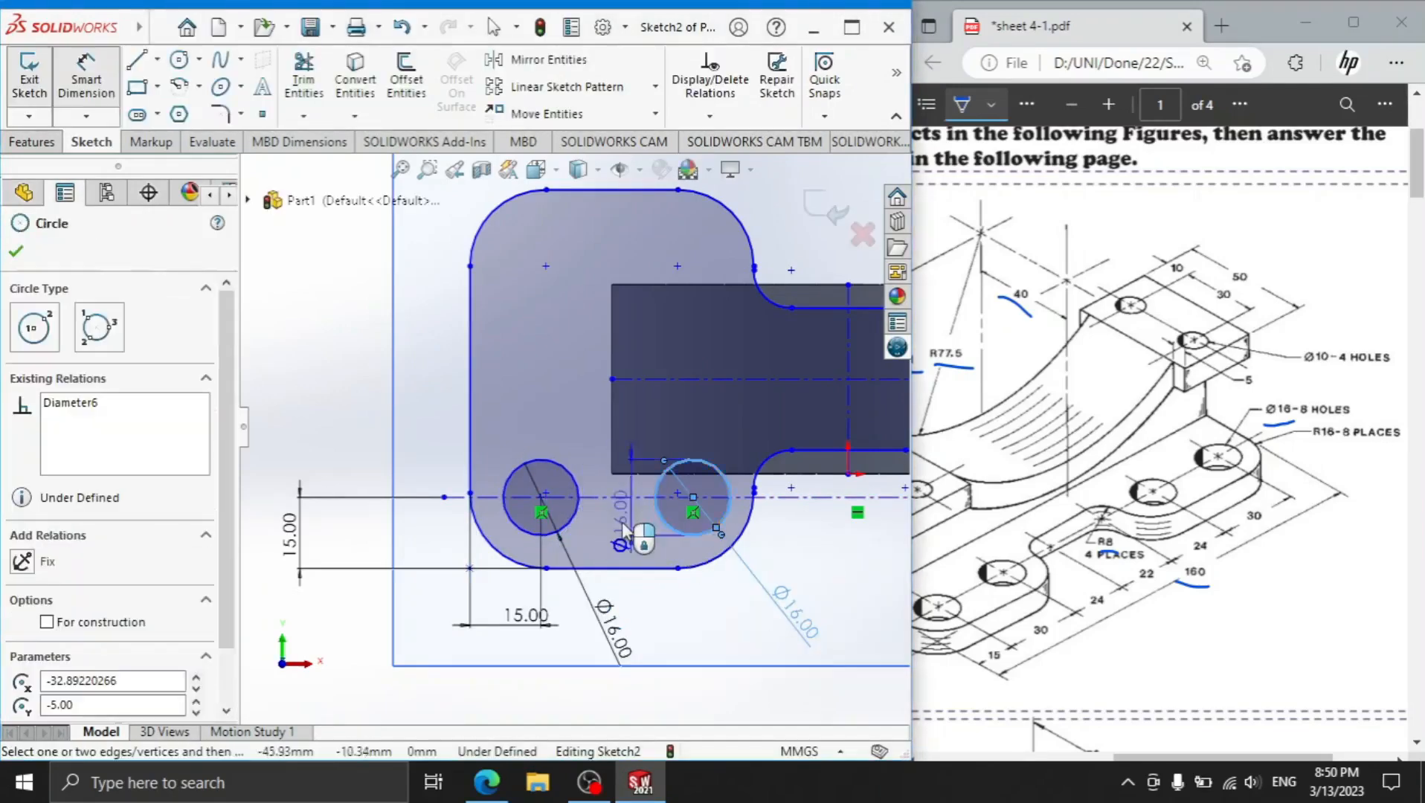
left_click(574, 517)
left_click(638, 714)
type("30")
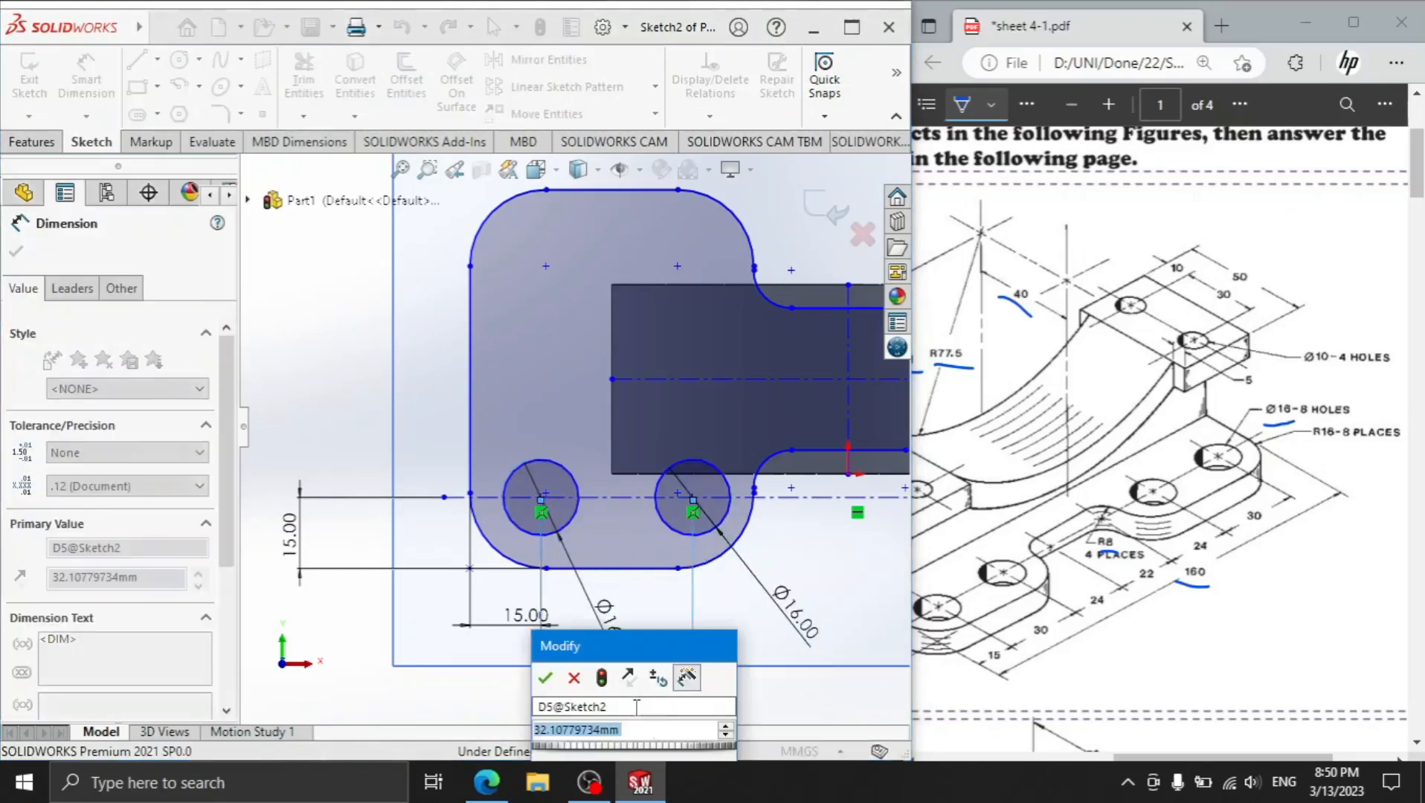
key("Return")
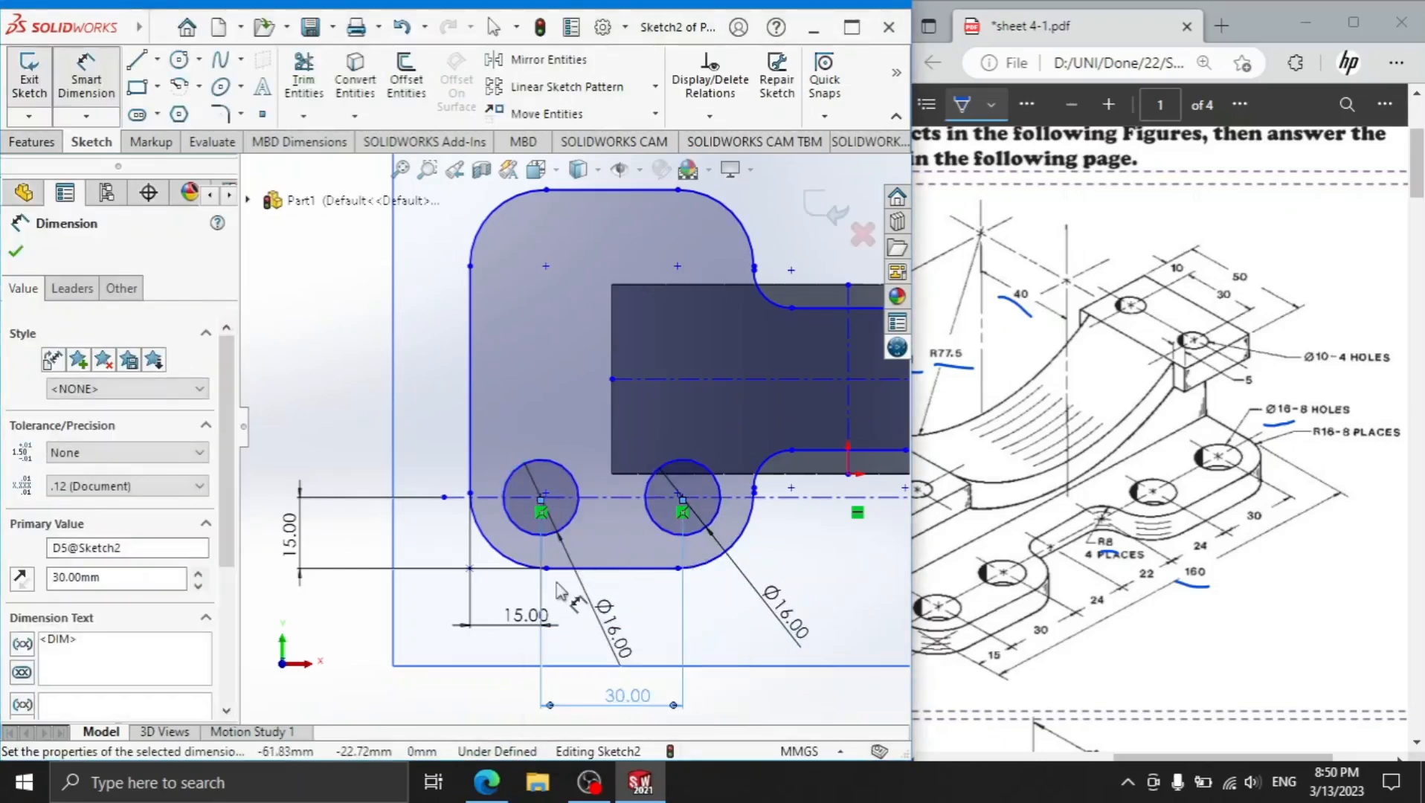
scroll(598, 446, "up", 1)
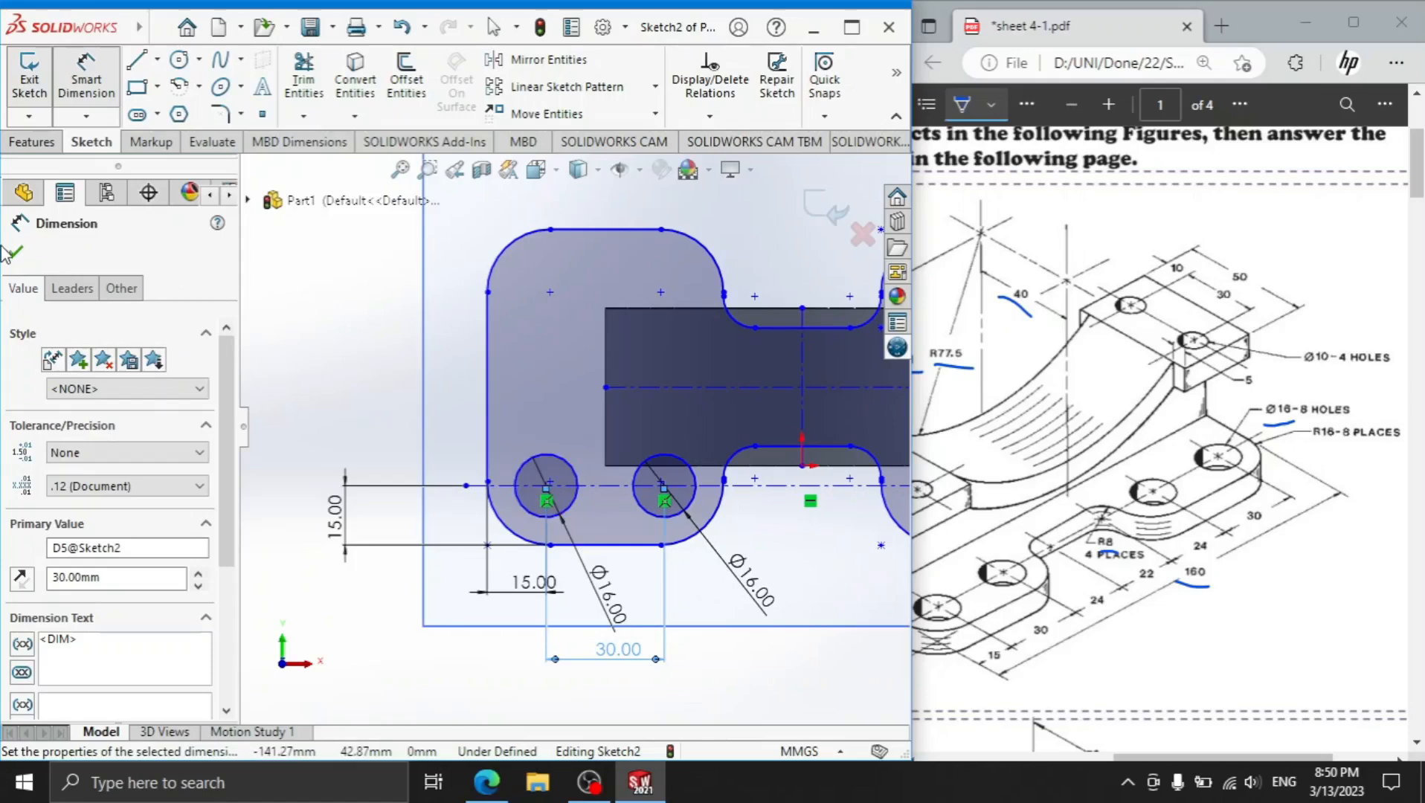
left_click(18, 253)
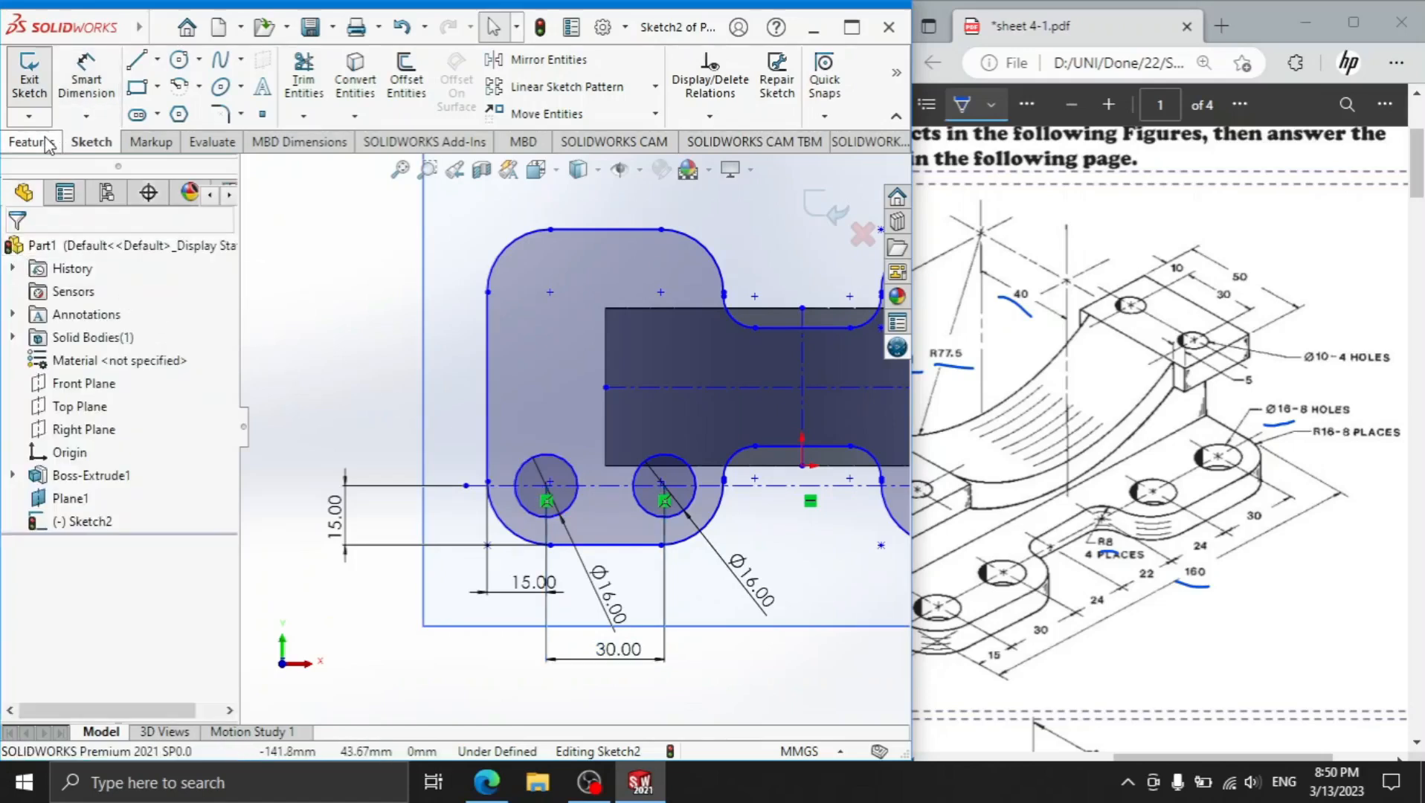
Mirror the two lower circles about the horizontal centerline through the middle of the base.
left_click(548, 59)
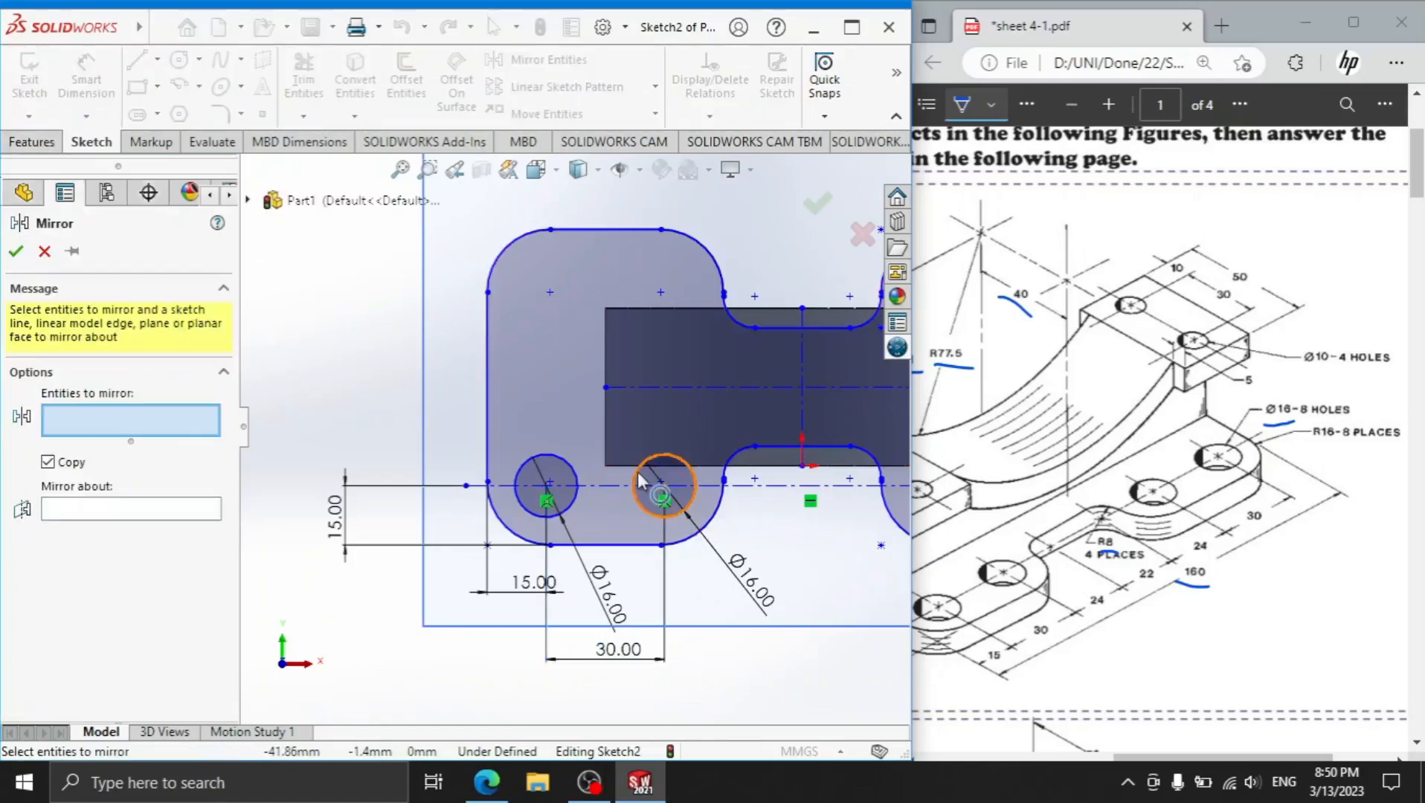
left_click(635, 483)
left_click(578, 479)
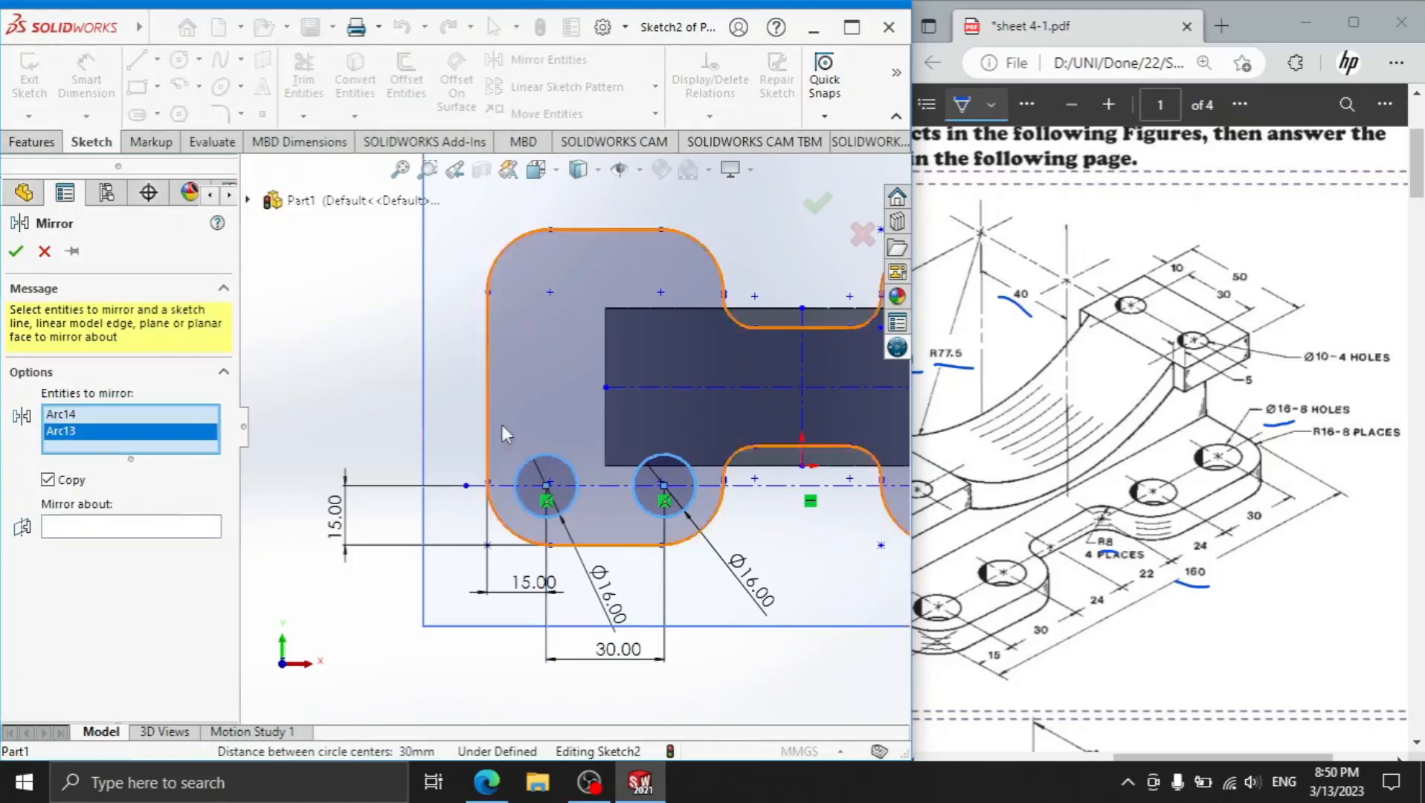
left_click(172, 530)
left_click(654, 387)
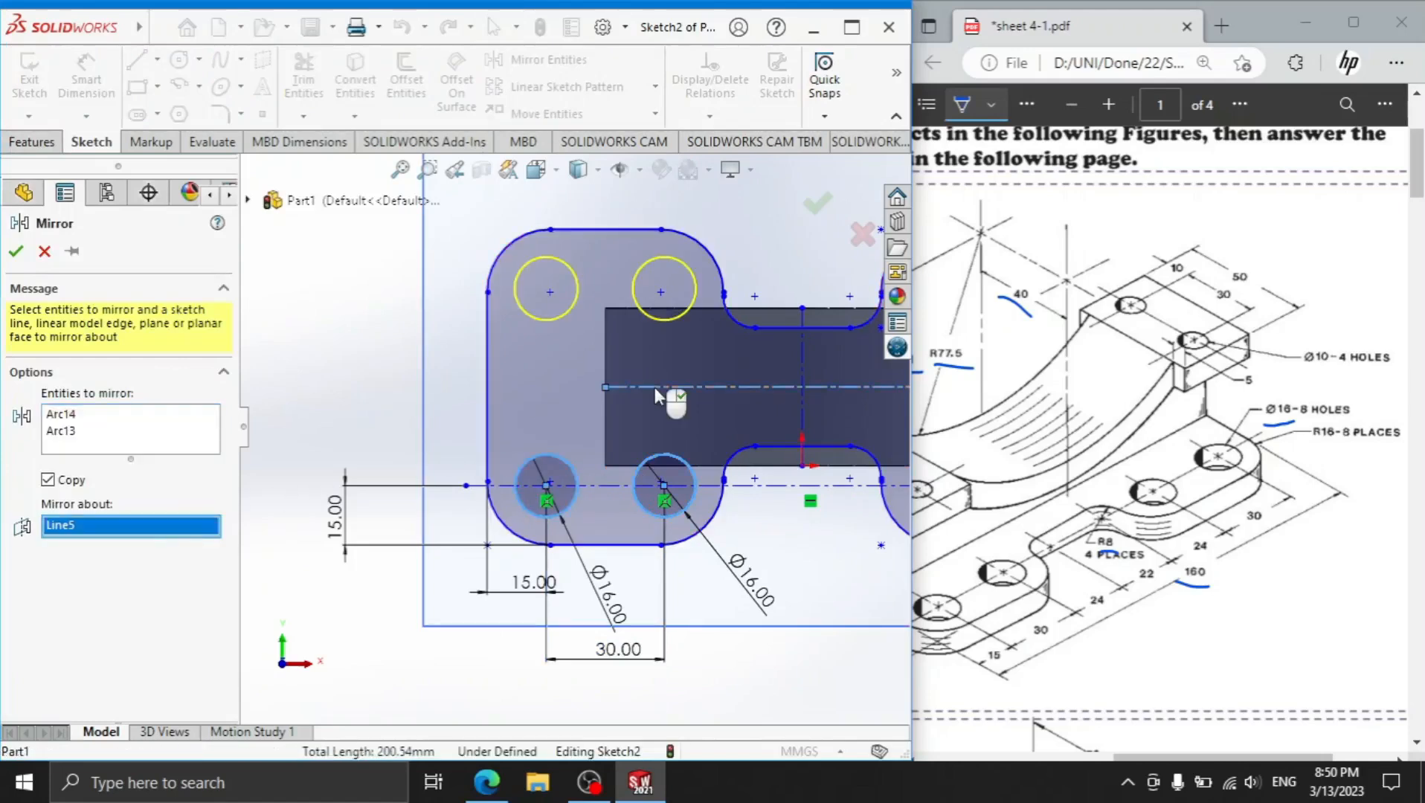
left_click(16, 251)
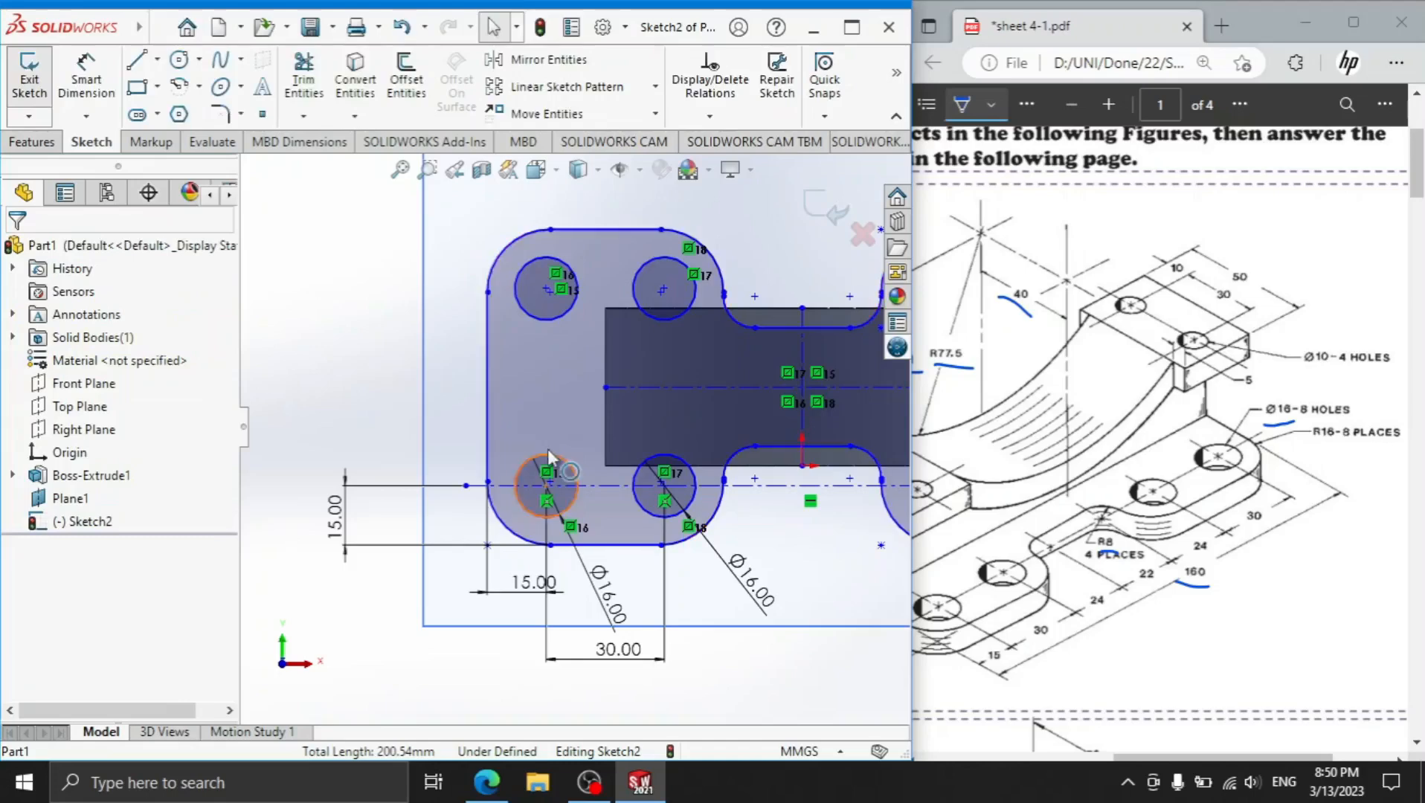
Mirror all four circles in the base's left half about the vertical centerline to its right half.
left_click(521, 487)
left_click(664, 476, "ctrl")
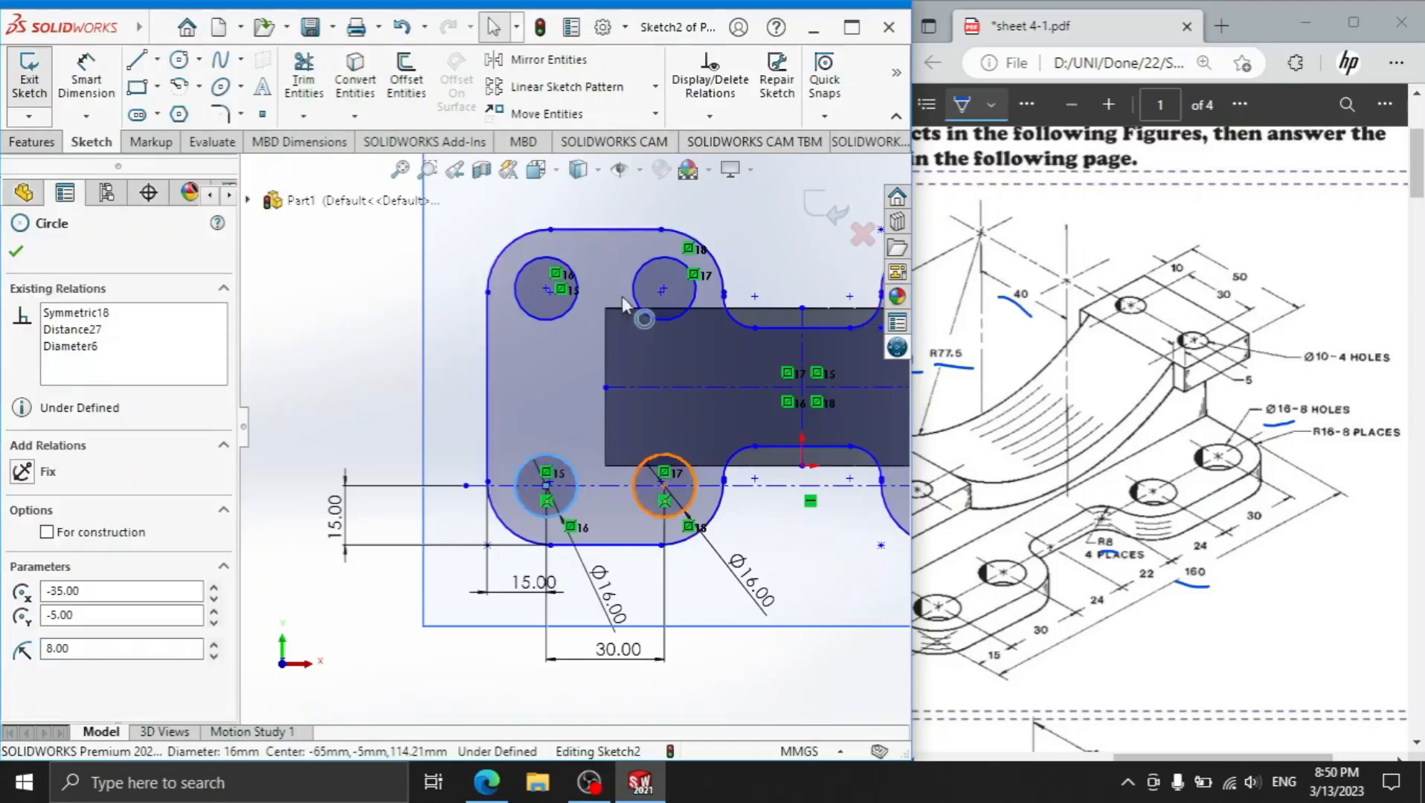
left_click(662, 291, "ctrl")
left_click(557, 299, "ctrl")
scroll(565, 340, "up", 2)
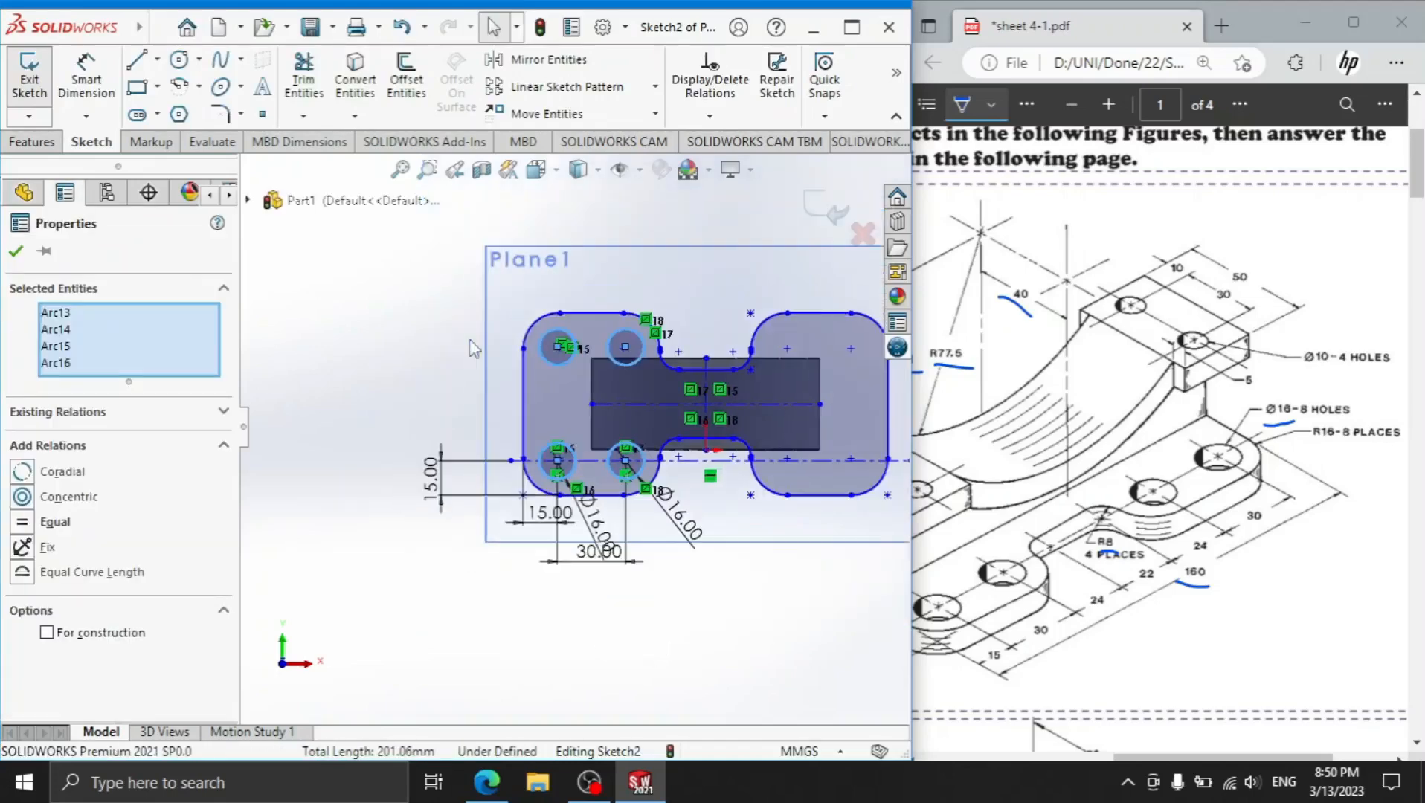
left_click(558, 60)
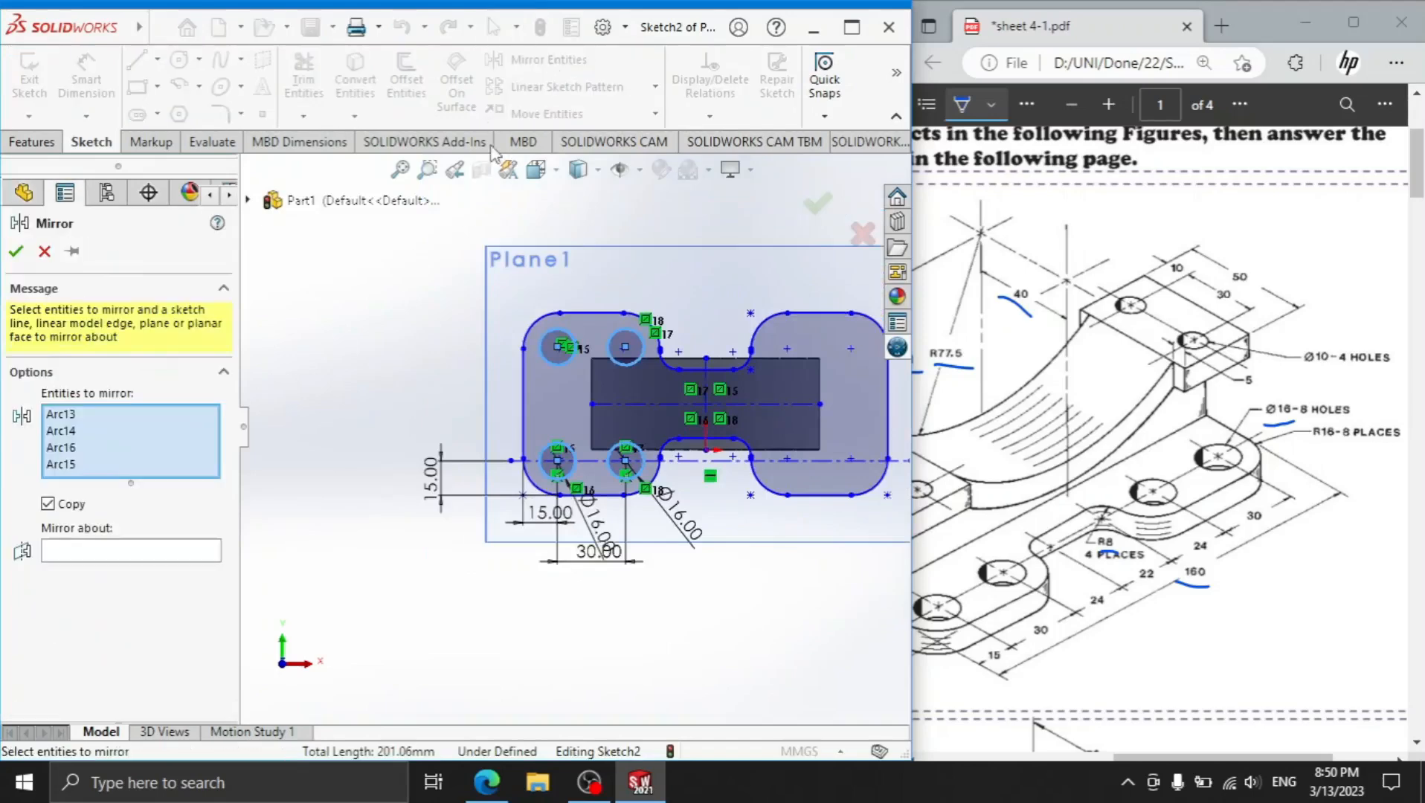
left_click(191, 549)
scroll(726, 406, "down", 4)
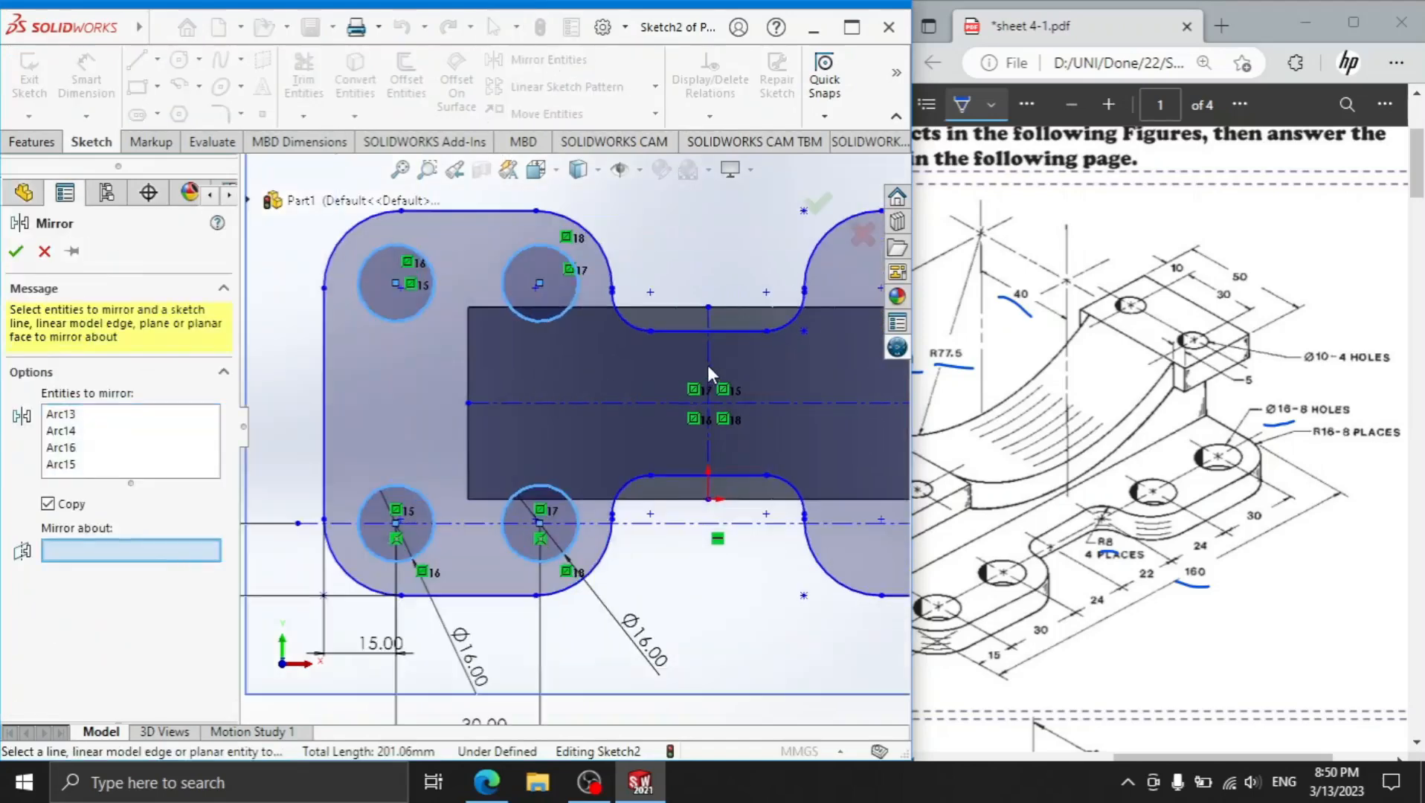
left_click(711, 359)
scroll(595, 342, "up", 3)
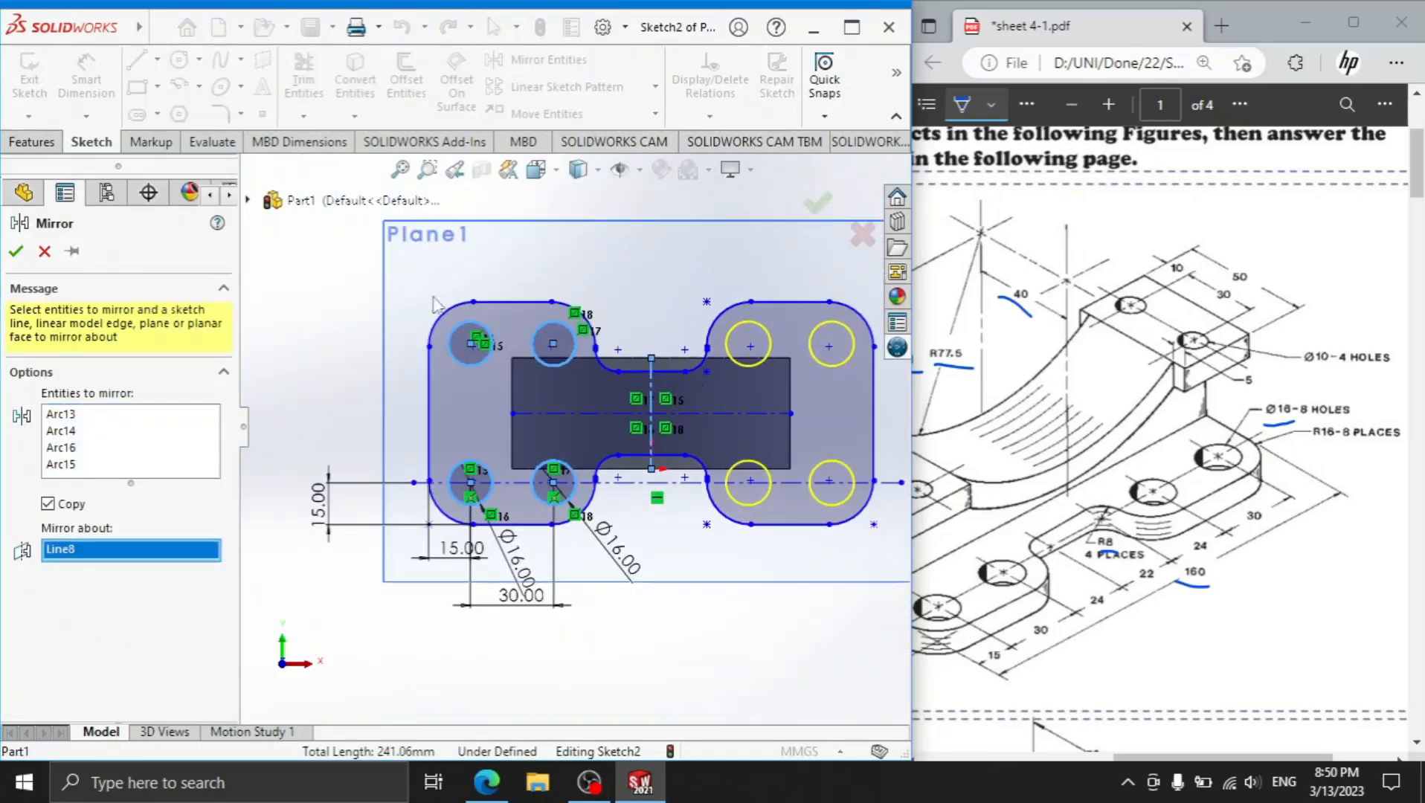
left_click(16, 252)
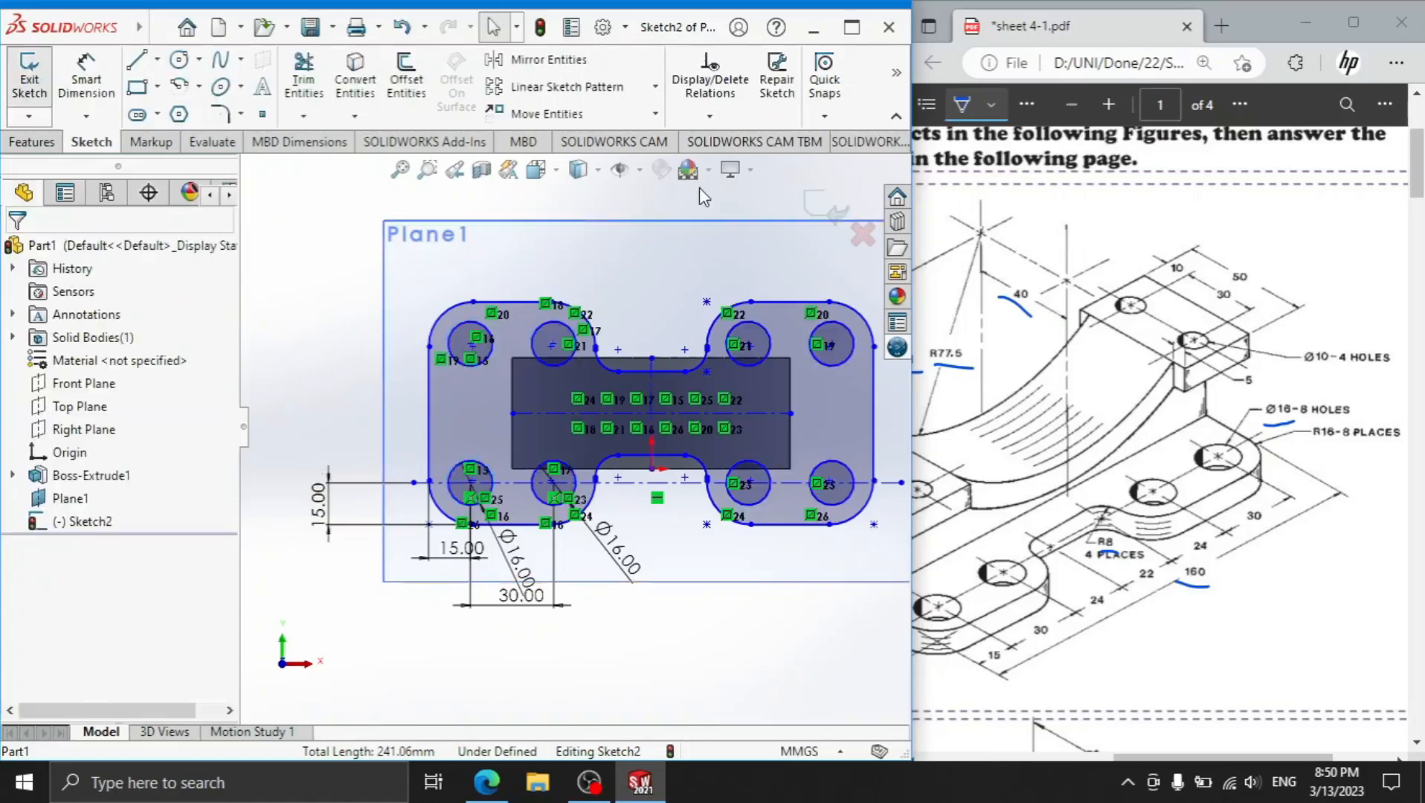
Delete all relations in the base sketch.
left_click(710, 116)
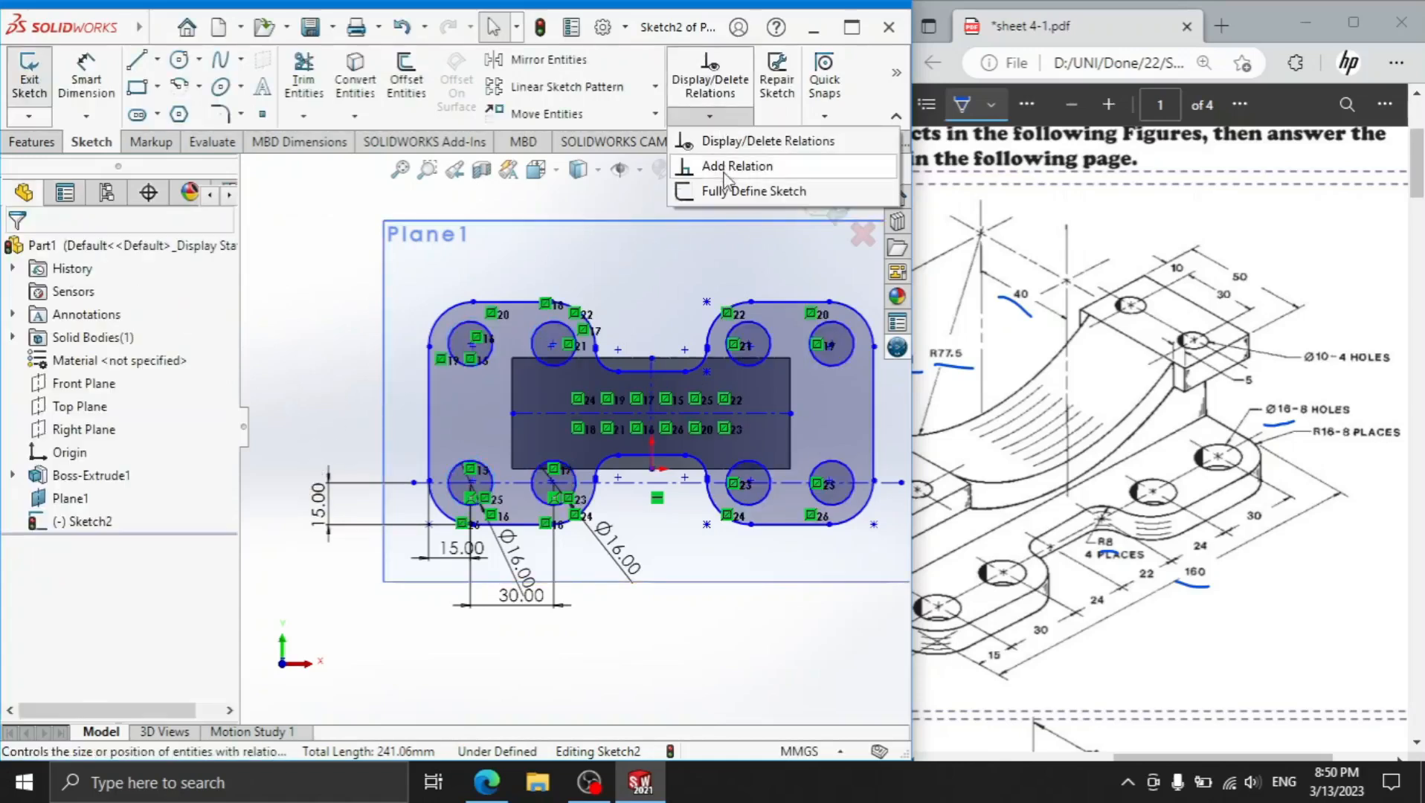
left_click(744, 141)
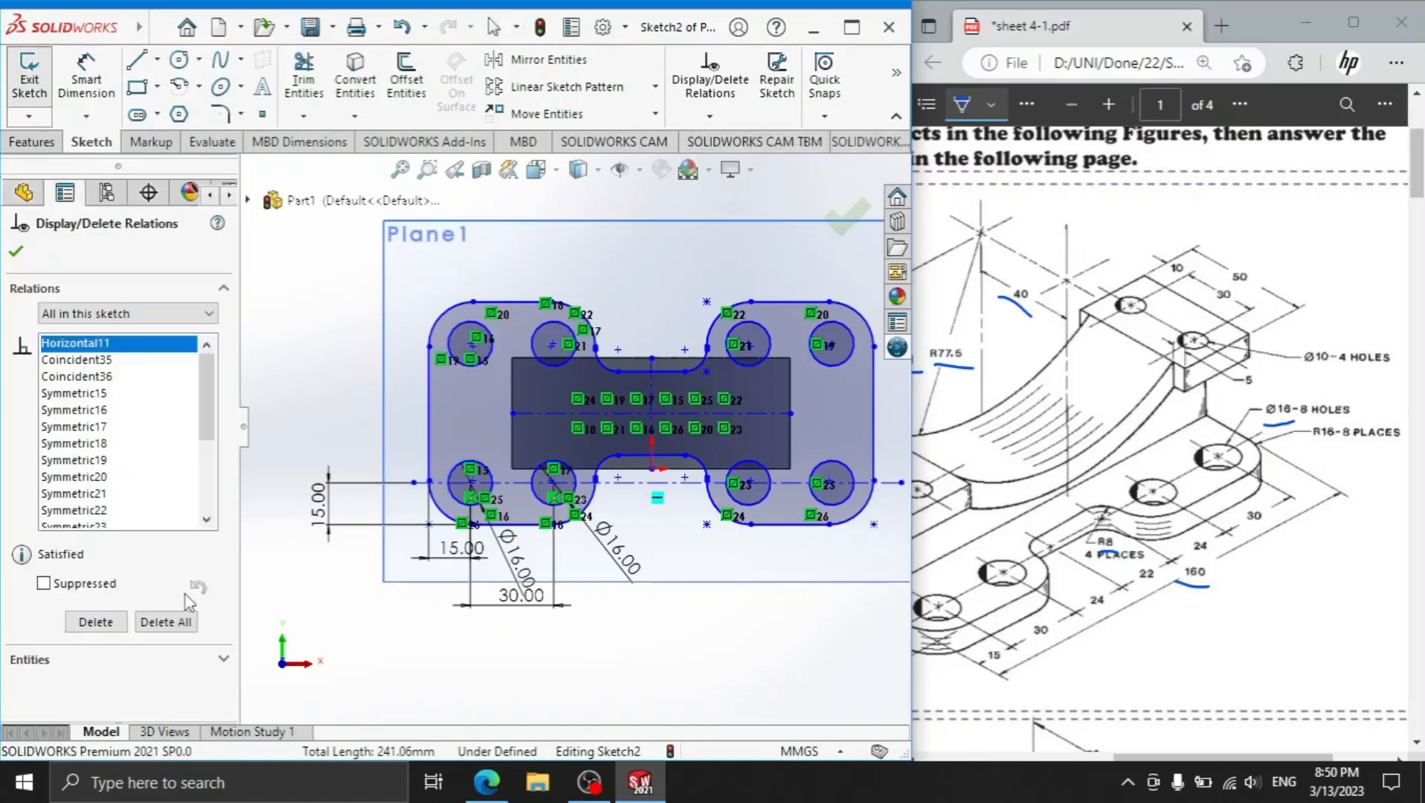
left_click(167, 623)
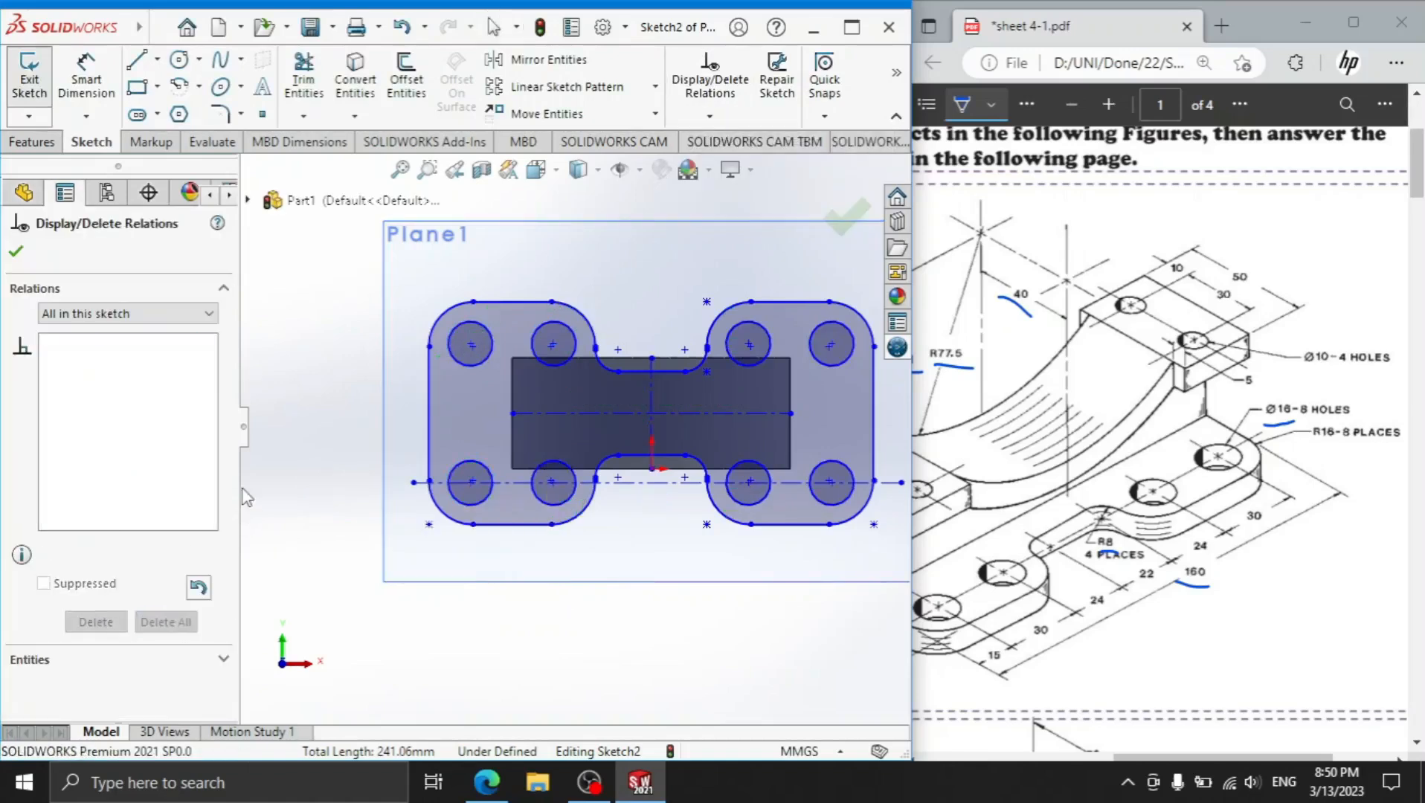
Sketch a corner rectangle about 160 mm long across the base's full width, straddling the horizontal centerline.
left_click(145, 81)
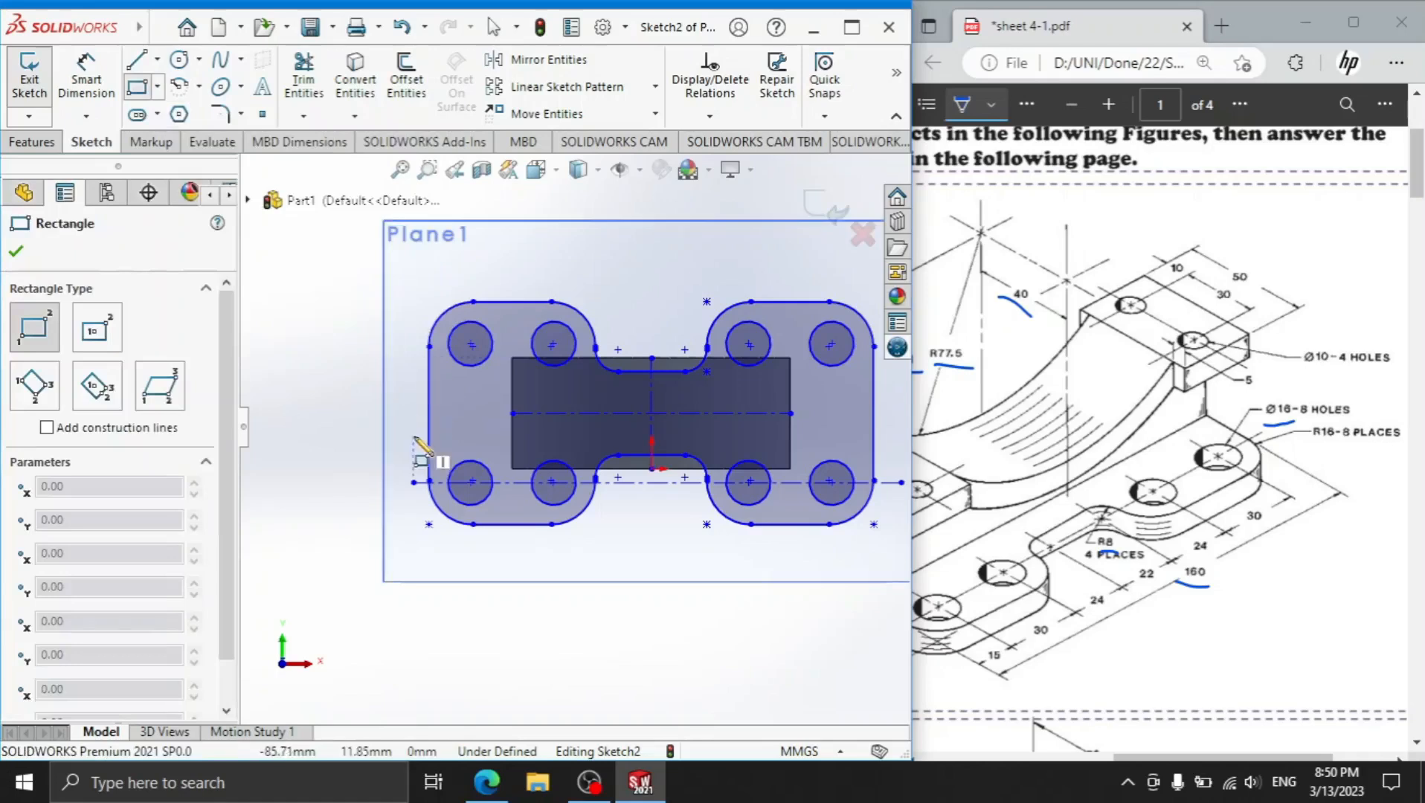
left_click(430, 442)
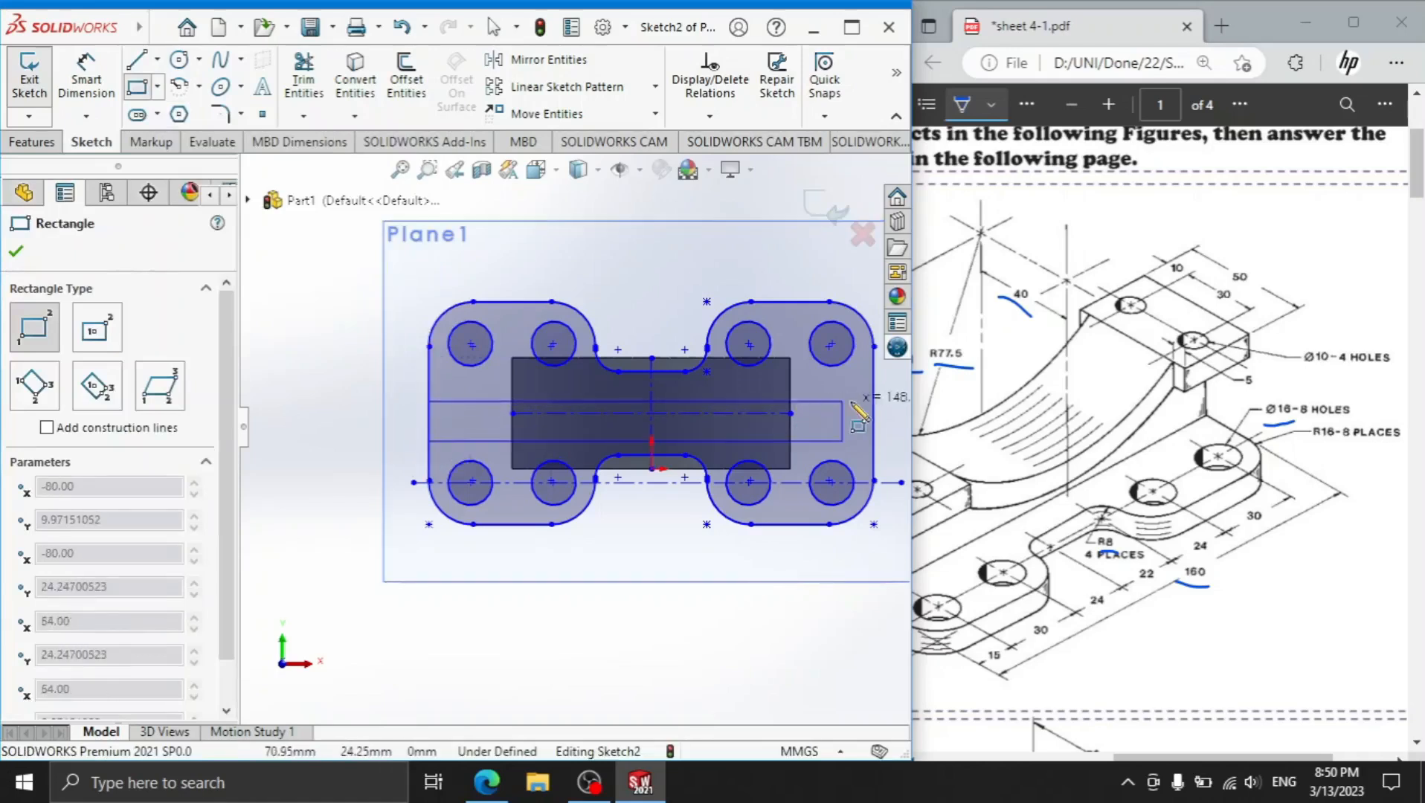
left_click(876, 383)
right_click(342, 342)
left_click(368, 358)
Try to dimension the rectangle's upper edge 5 mm from the horizontal centerline, undo the value and delete the dimension.
left_click(102, 91)
scroll(505, 394, "down", 3)
left_click(549, 424)
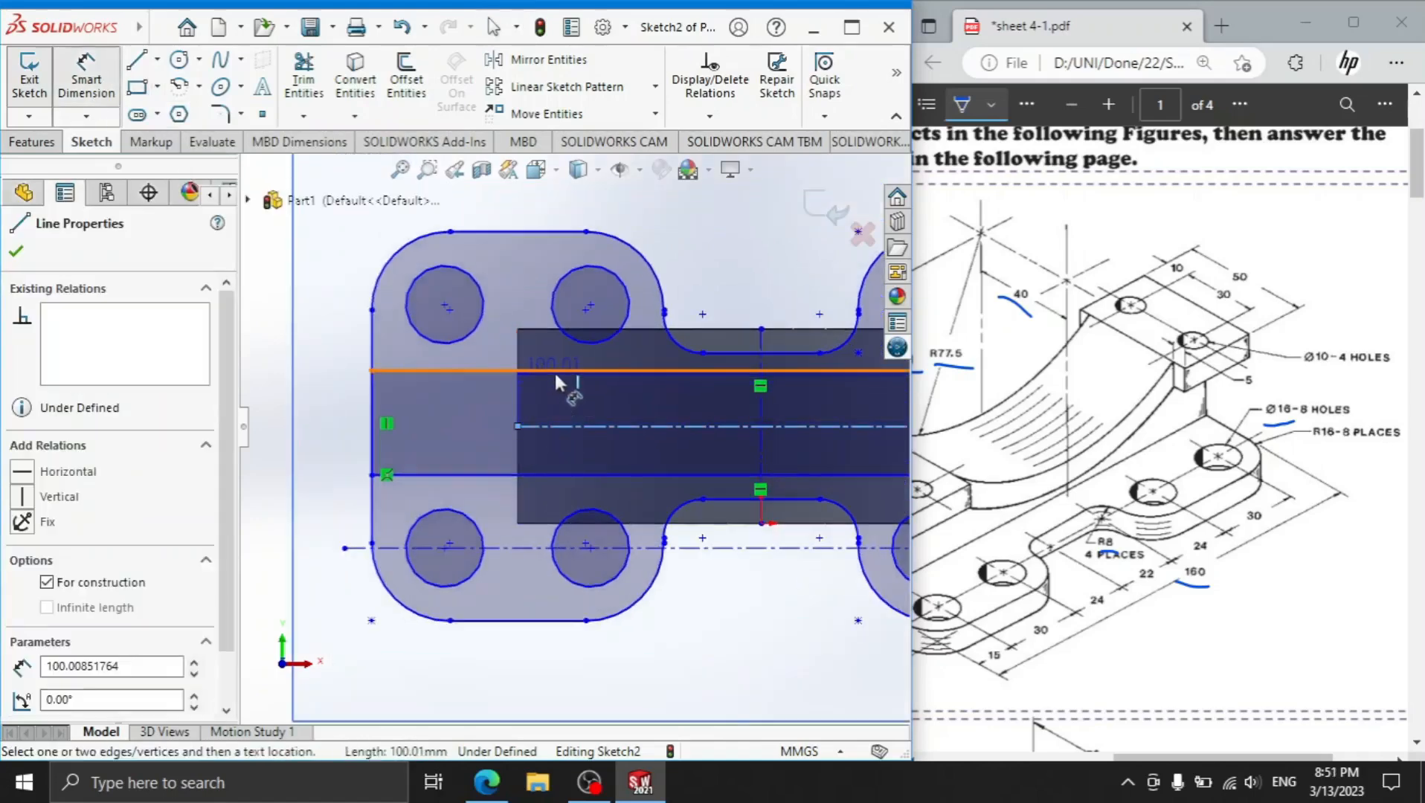
left_click(552, 370)
left_click(349, 415)
type("5")
key("Return")
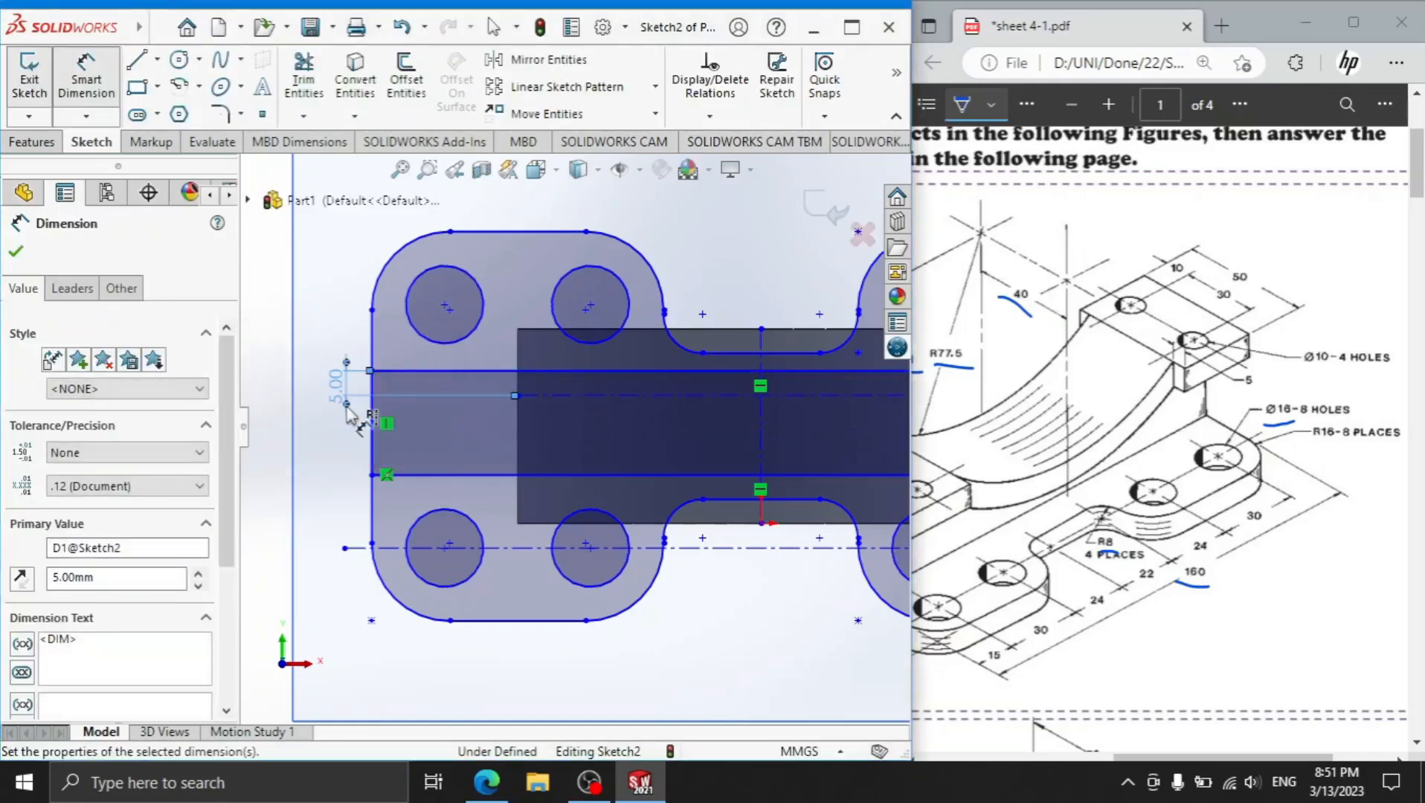
key("Escape")
key("ctrl+z")
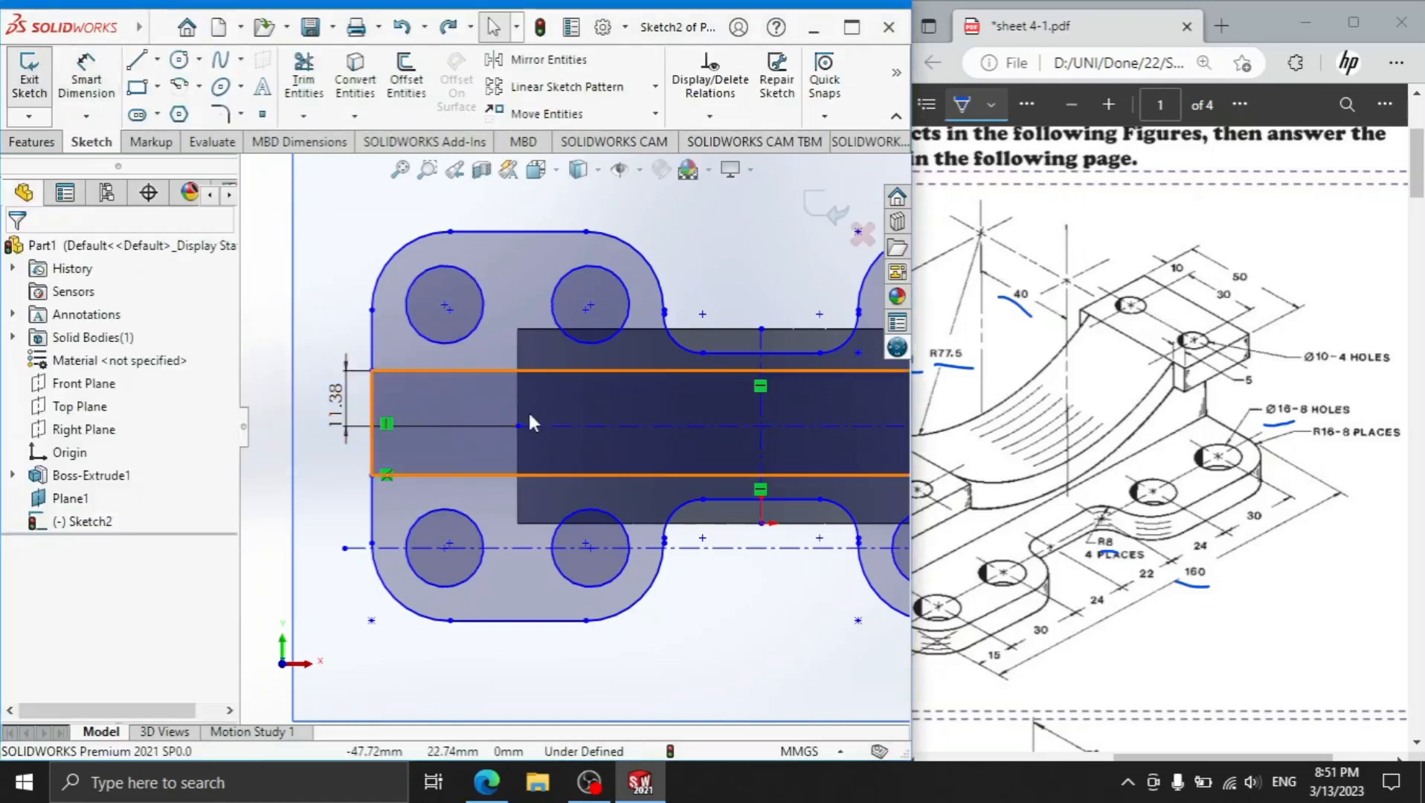
left_click(347, 407)
key("Delete")
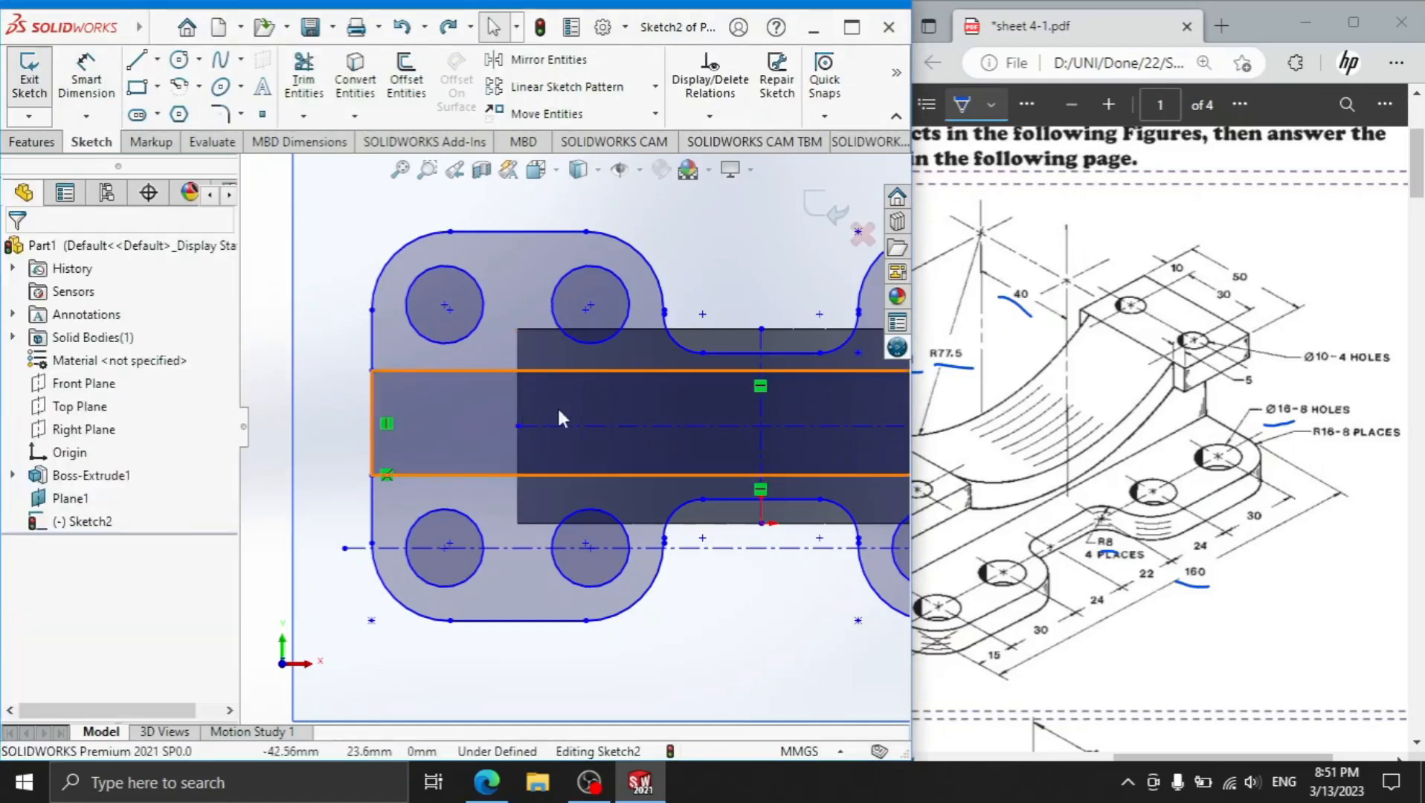
Dimension the horizontal centerline 20 mm from the saddle's upper edge.
left_click(86, 80)
left_click(560, 427)
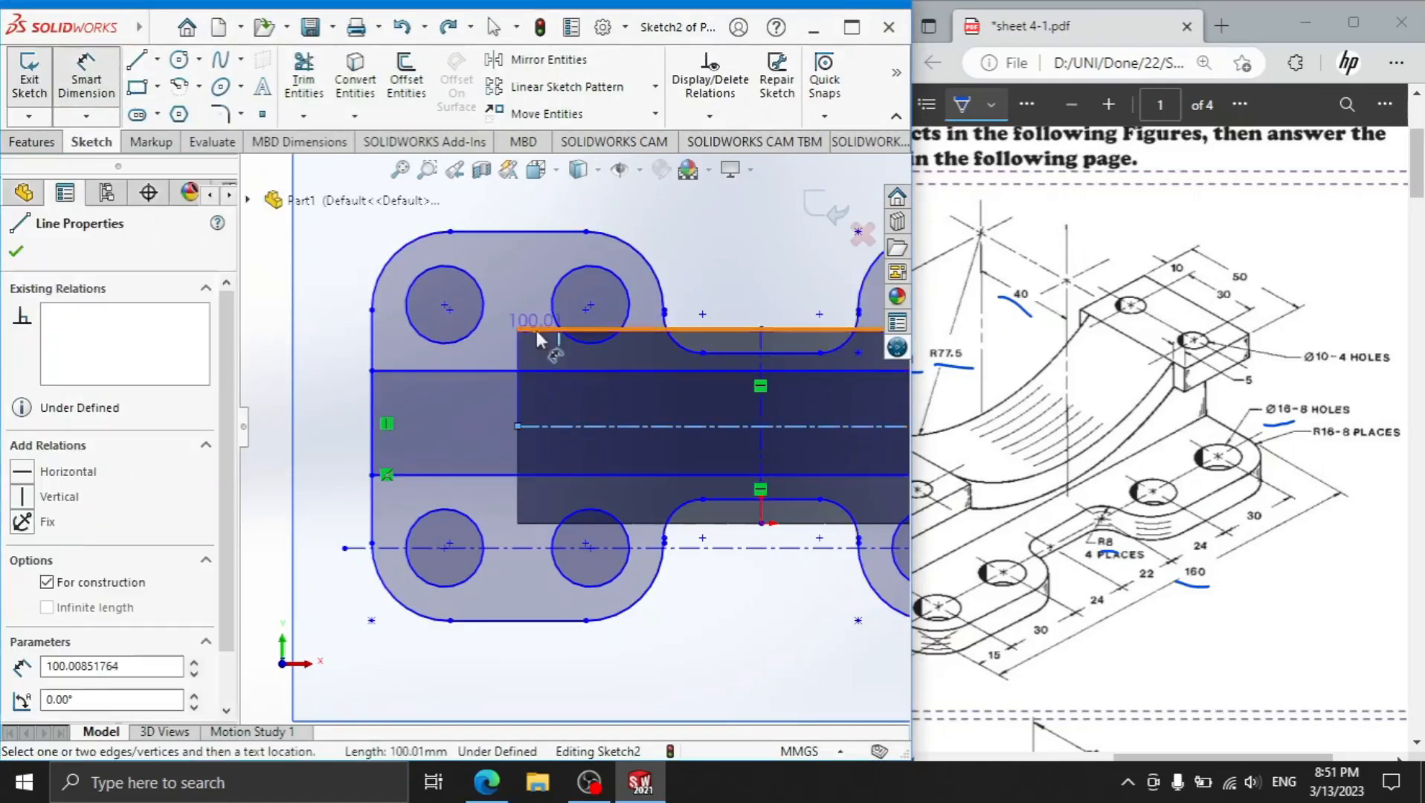
left_click(541, 329)
left_click(339, 383)
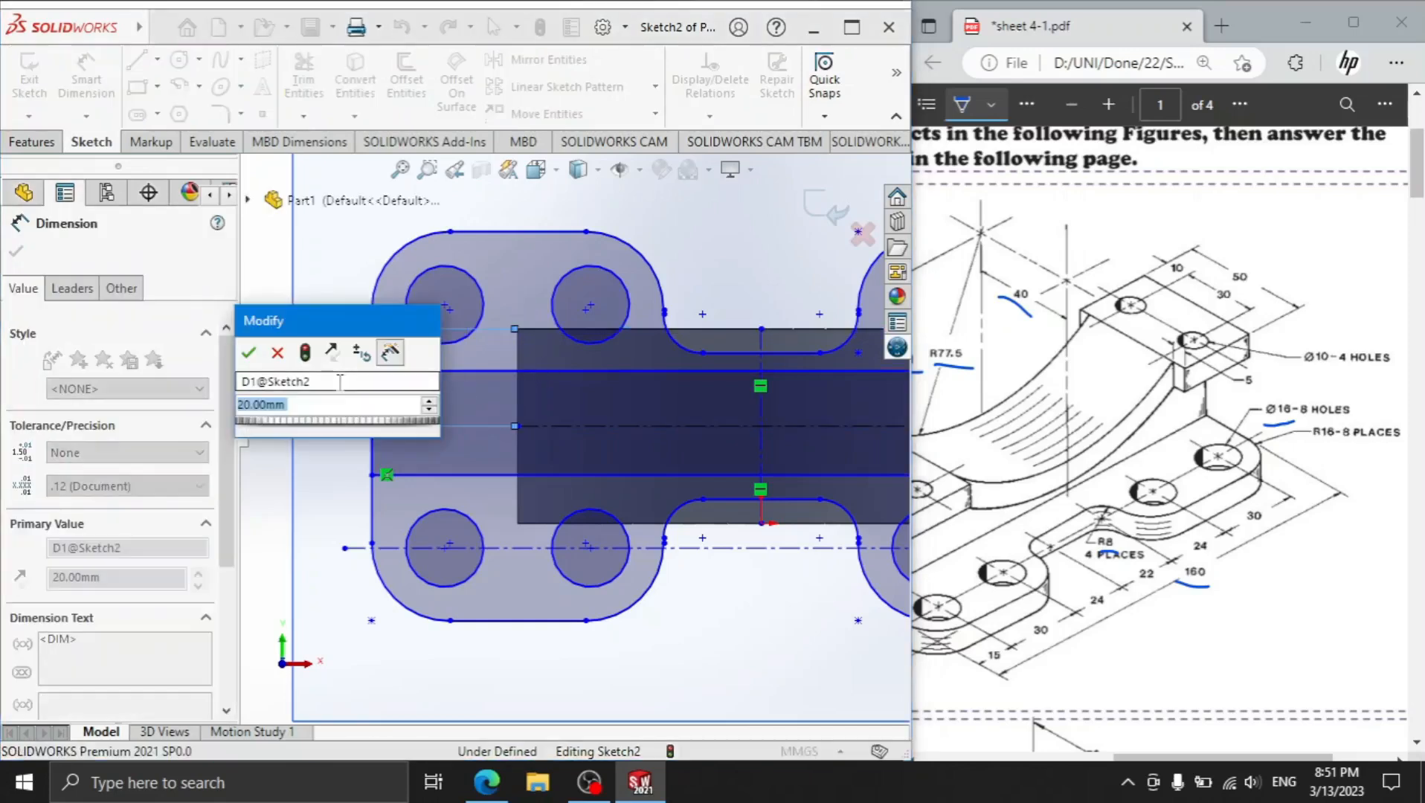
left_click(249, 357)
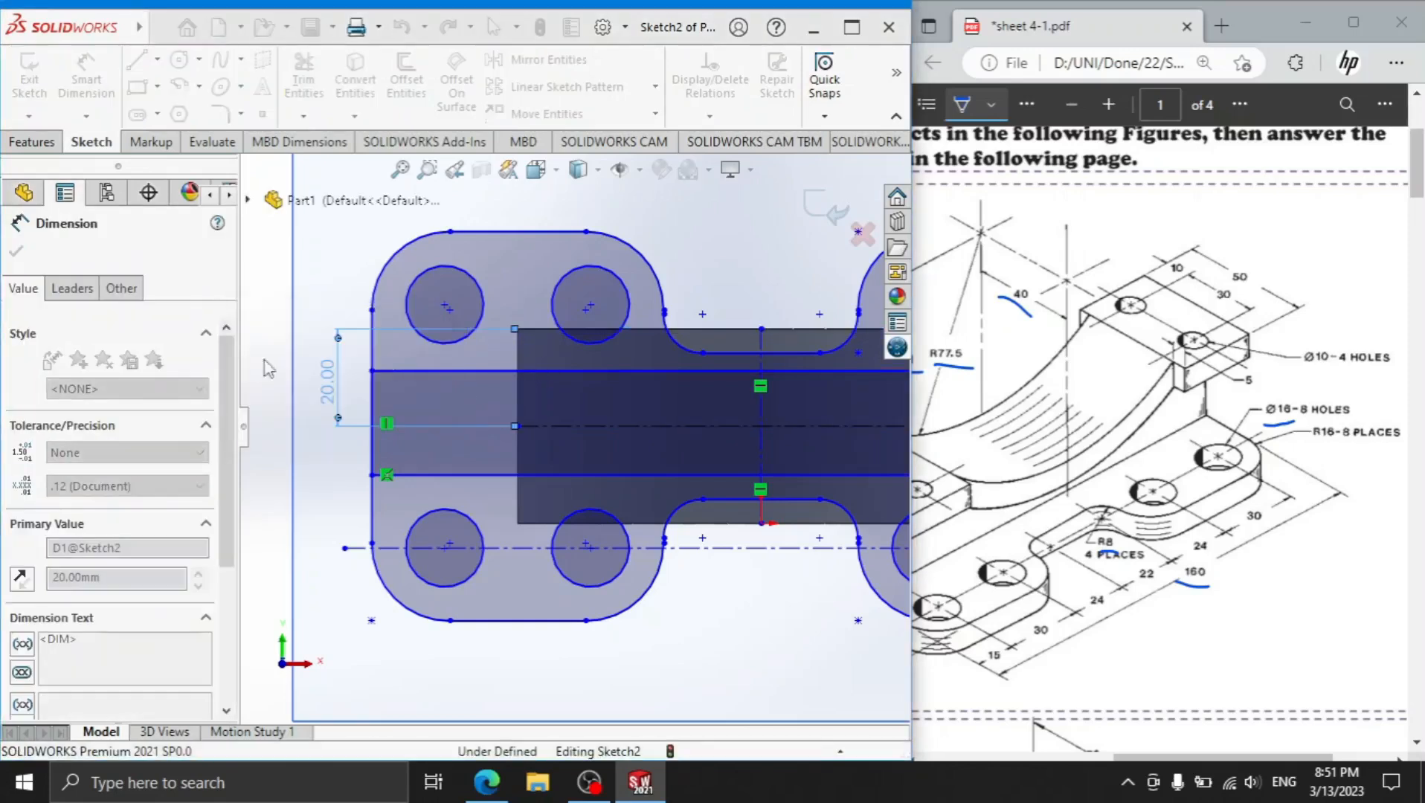
Dimension the rectangle's upper edge 5 mm from the horizontal centerline.
left_click(549, 371)
left_click(552, 431)
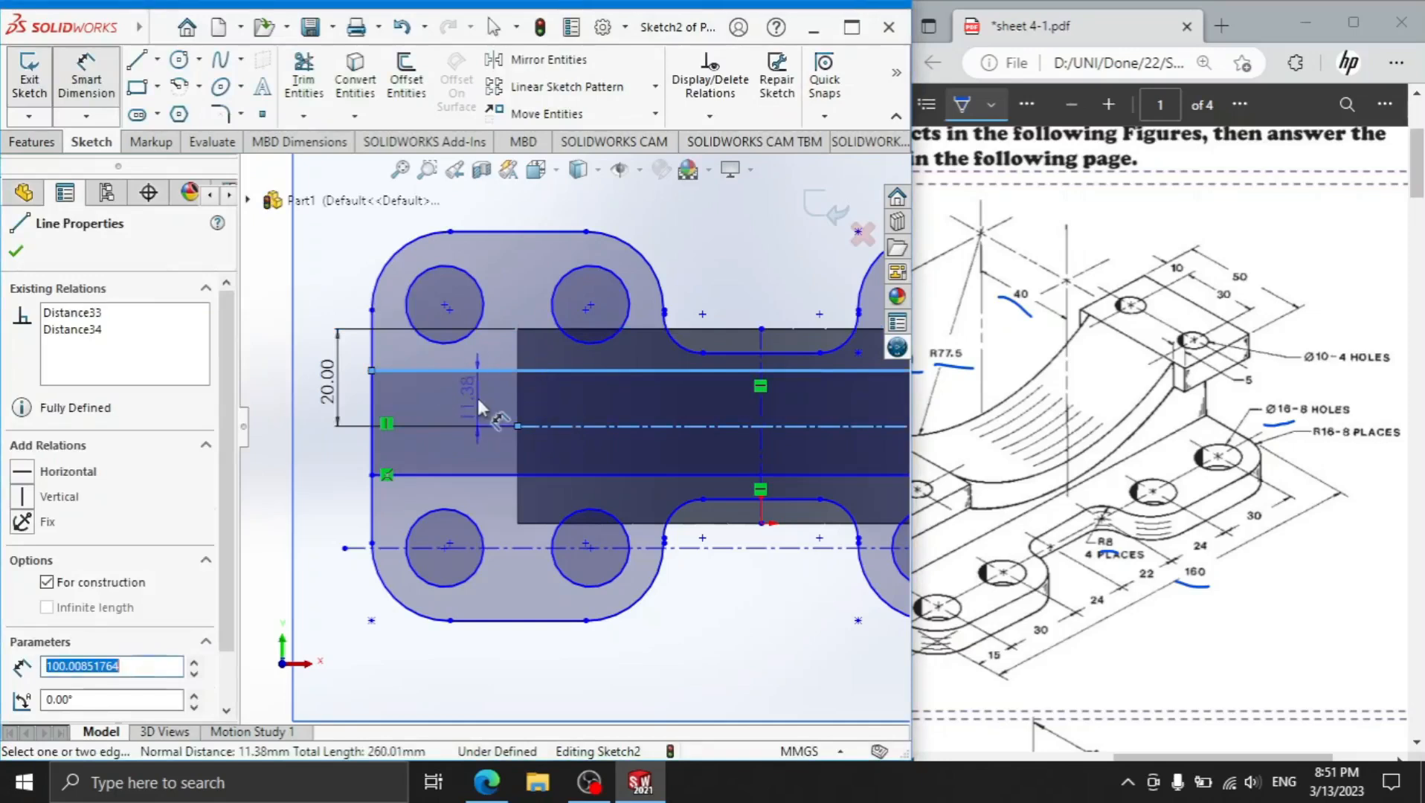
left_click(478, 407)
type("5")
key("Return")
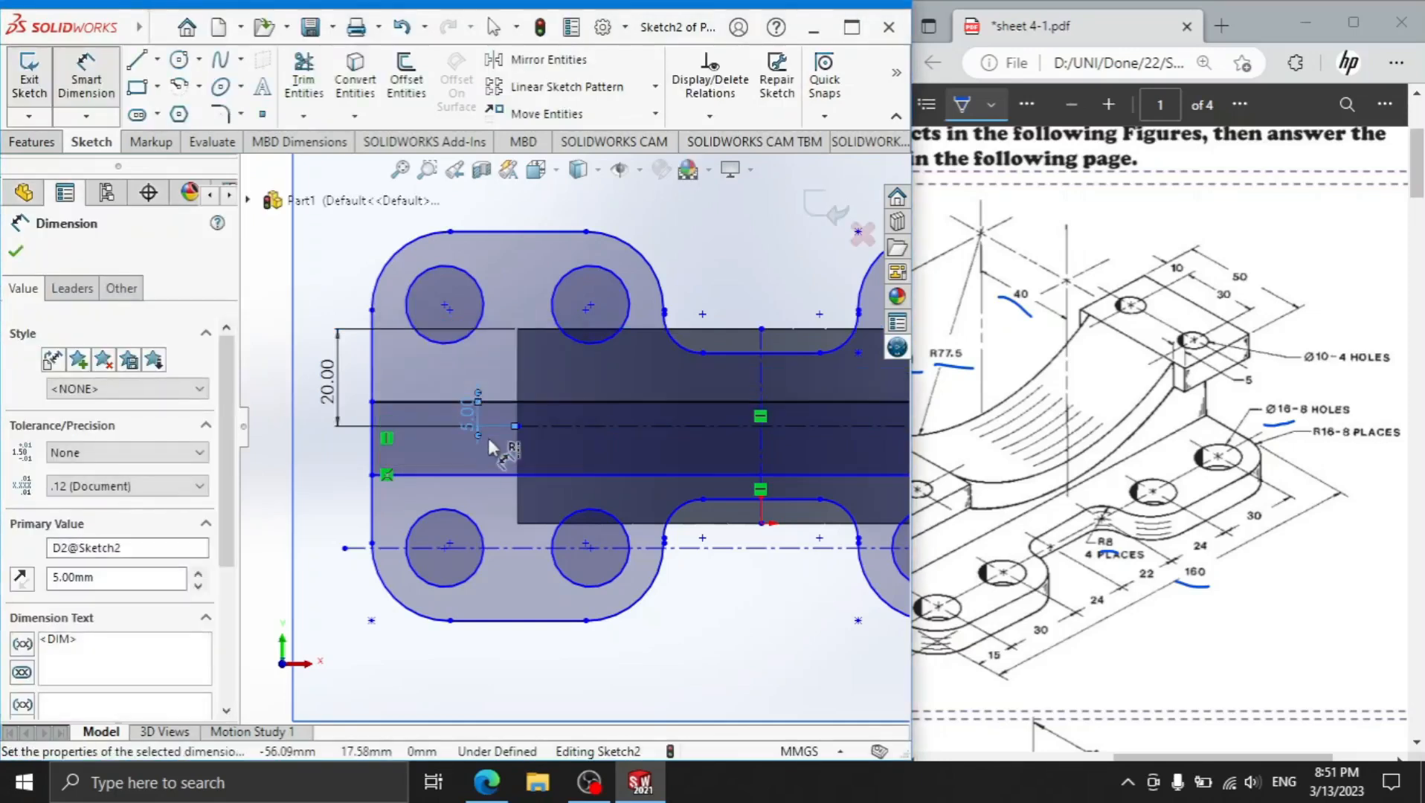
Dimension the distance between the rectangle's upper and lower edges as 10 mm.
left_click(500, 475)
left_click(434, 402)
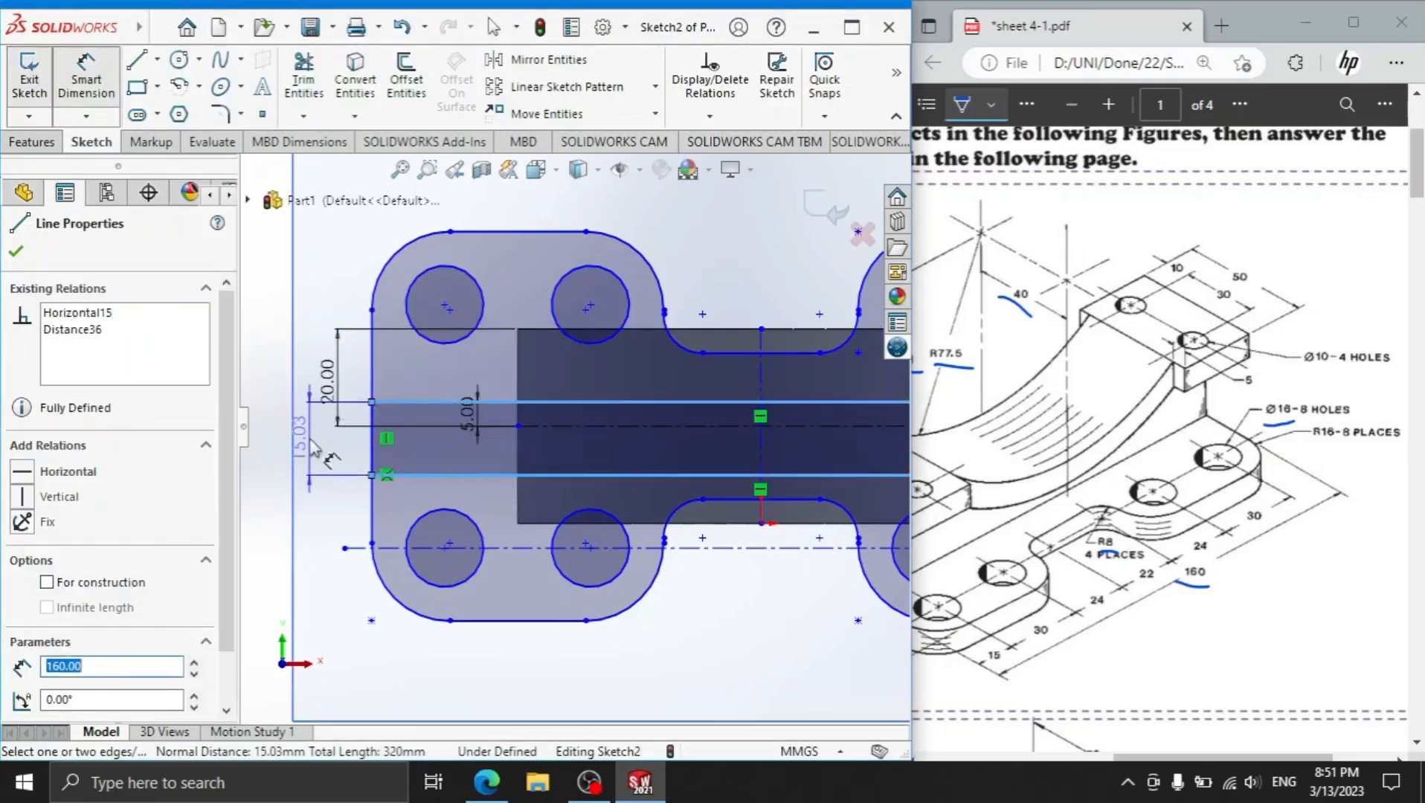
left_click(327, 394)
type("10")
key("Return")
scroll(811, 453, "up", 3)
scroll(834, 424, "down", 3)
scroll(727, 433, "up", 1)
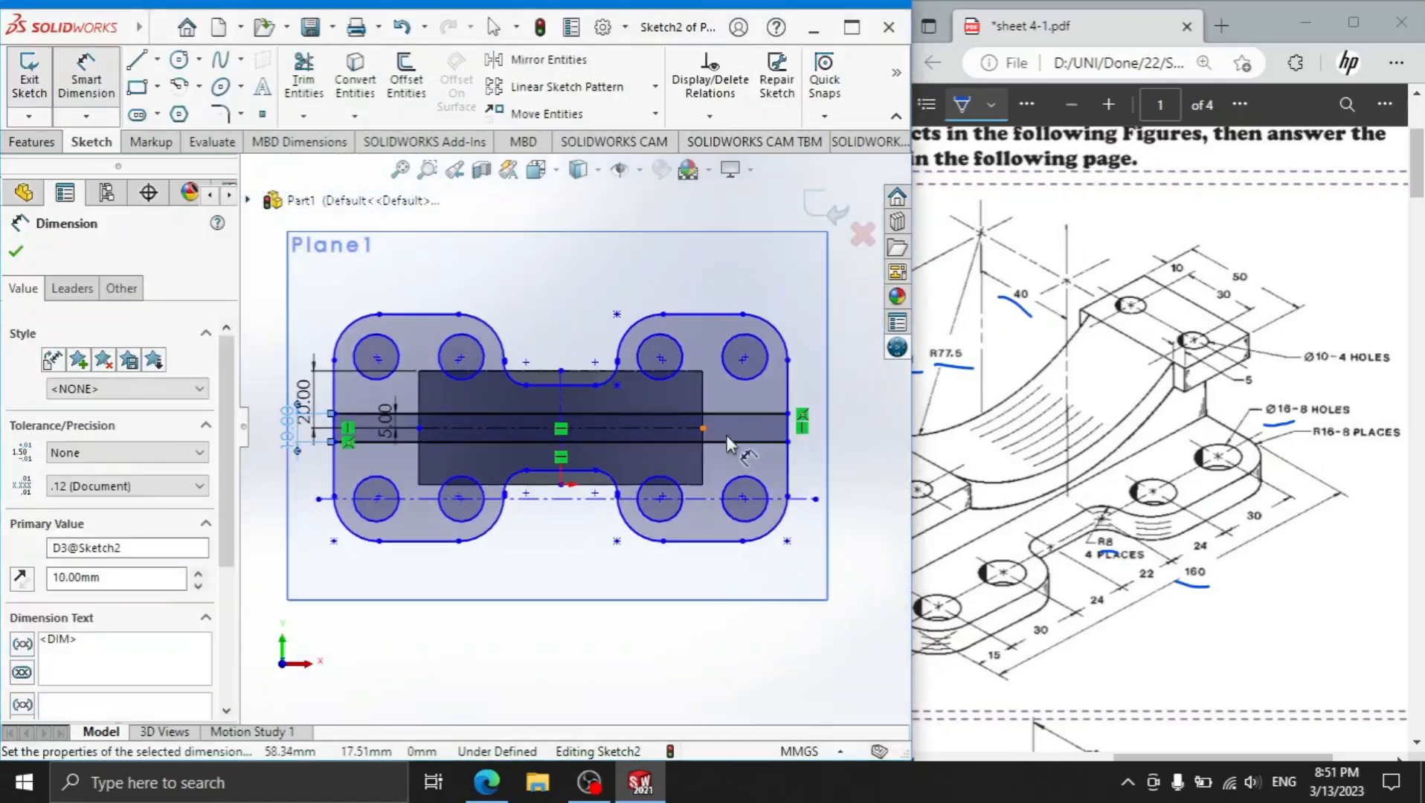
left_click(16, 252)
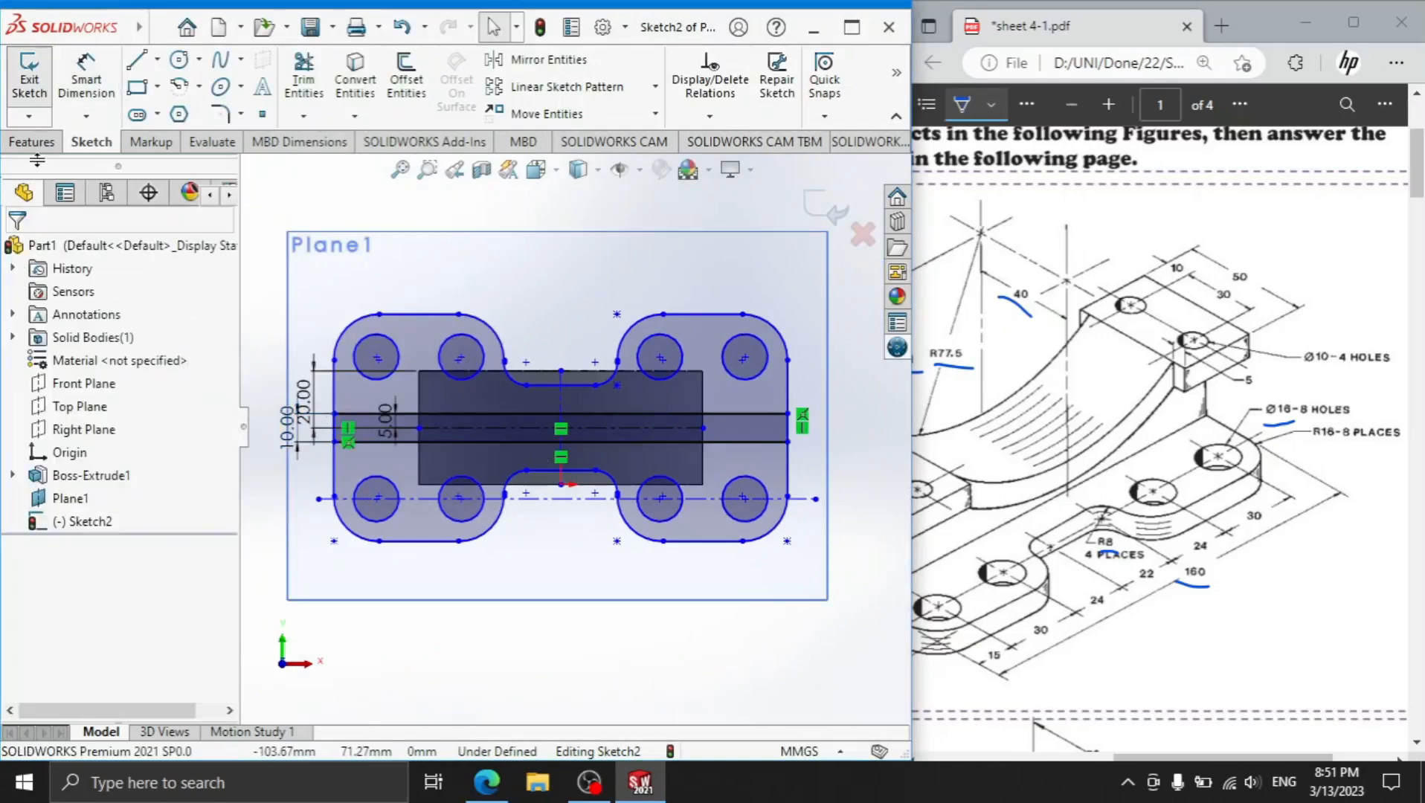
Extrude only the narrow central rectangle contour with the Up To Surface end condition, ending at the saddle's curved underside.
mouse_move(331, 296)
middle_mouse_down()
mouse_move(525, 308)
mouse_move(508, 279)
mouse_move(355, 260)
middle_mouse_up()
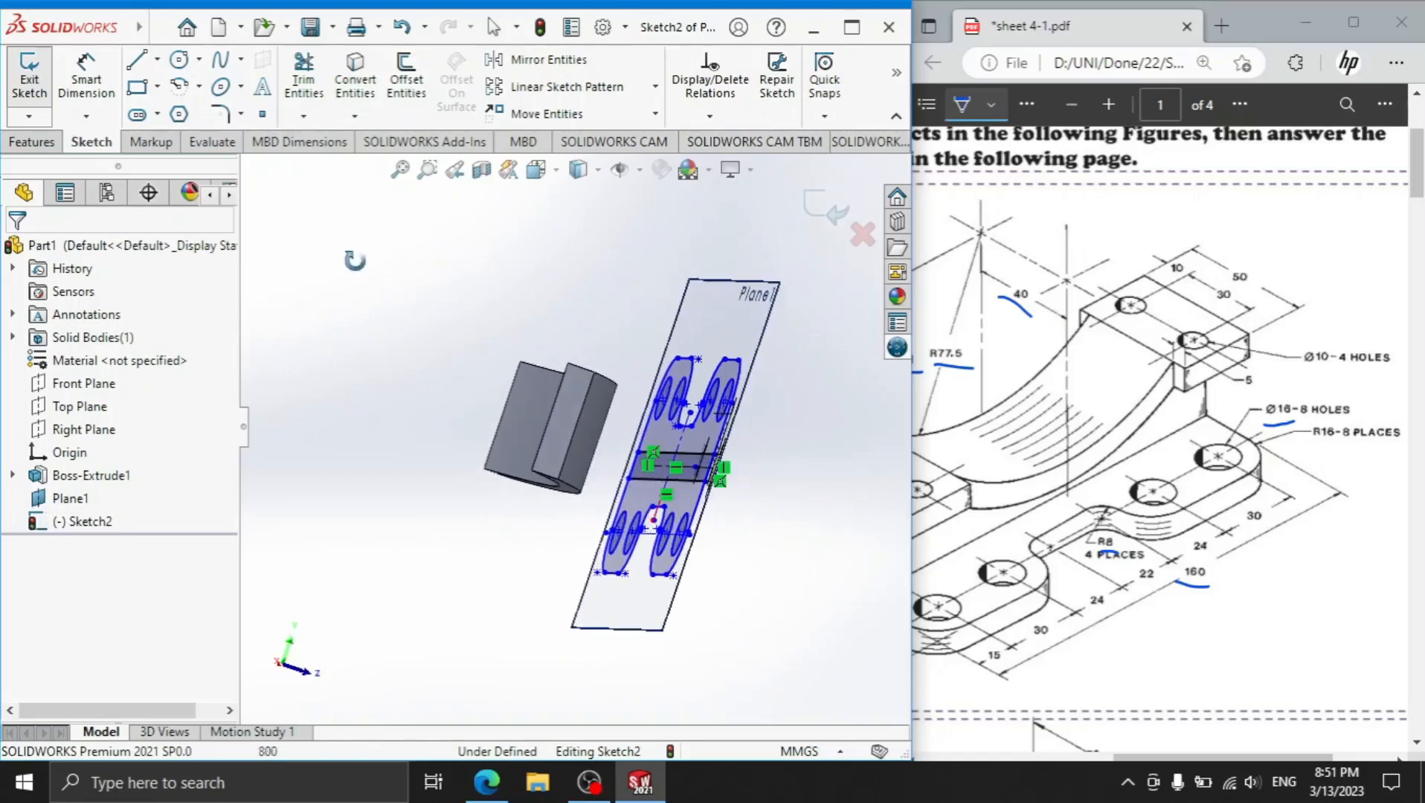
left_click(53, 144)
left_click(38, 79)
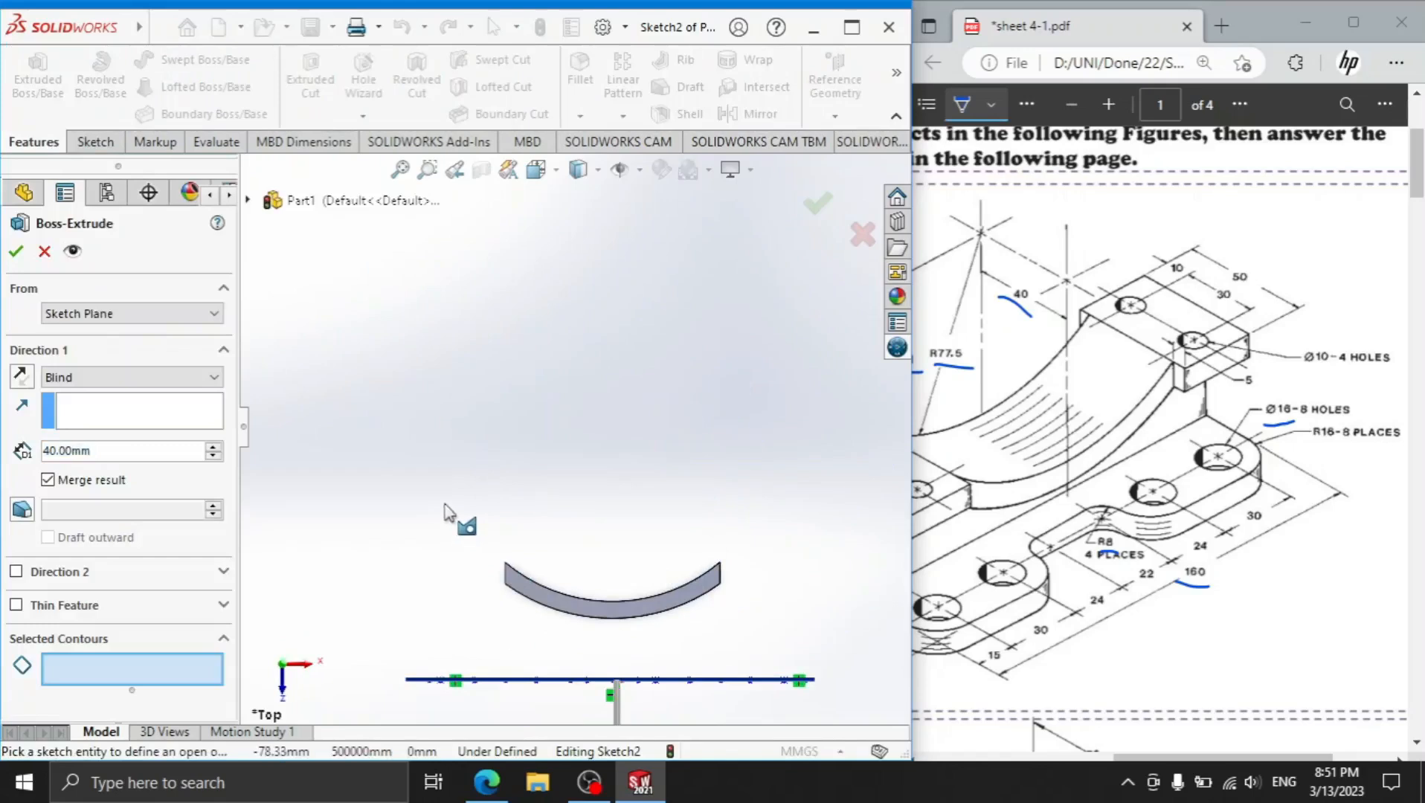
mouse_move(445, 509)
middle_mouse_down()
mouse_move(477, 546)
mouse_move(508, 533)
mouse_move(541, 557)
middle_mouse_up()
left_click(128, 675)
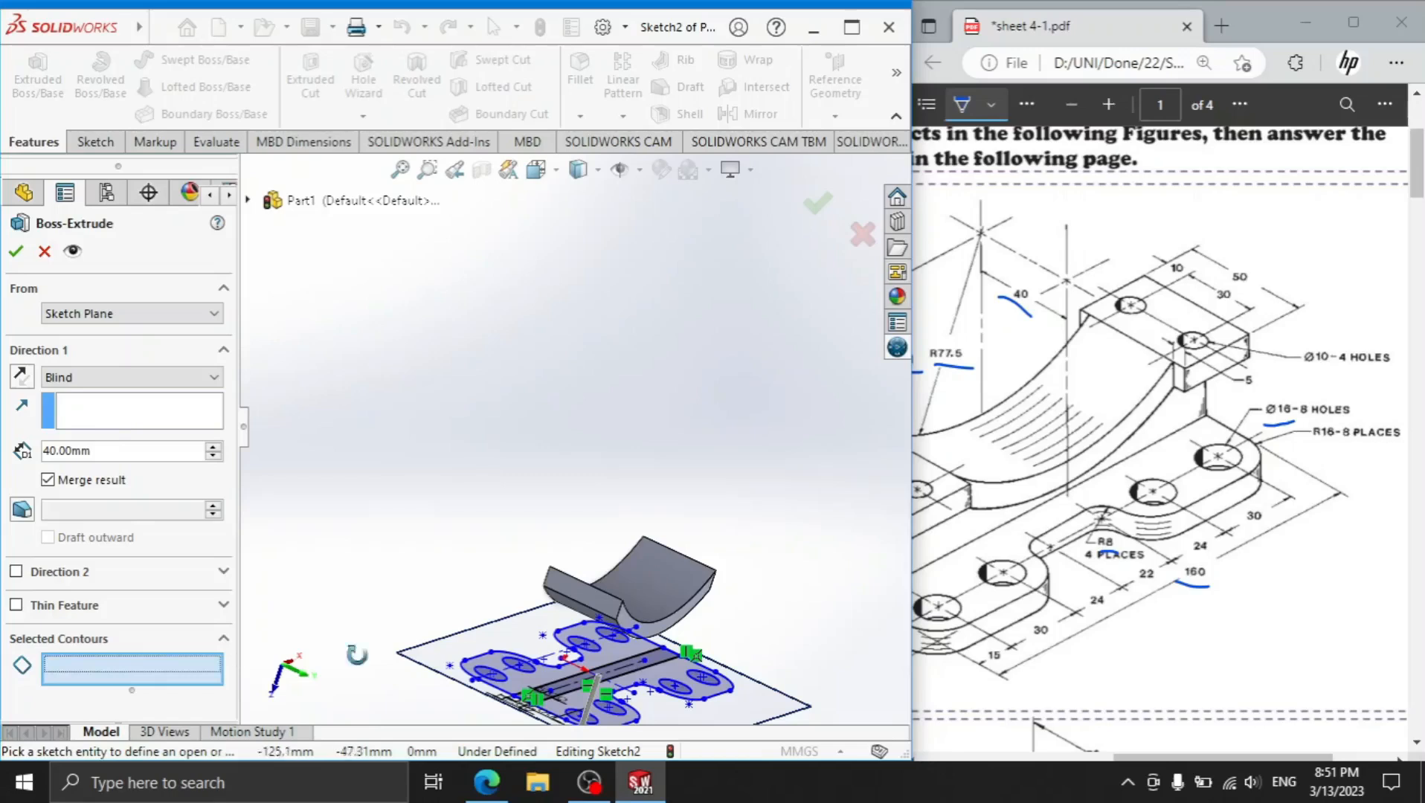
left_click(575, 695)
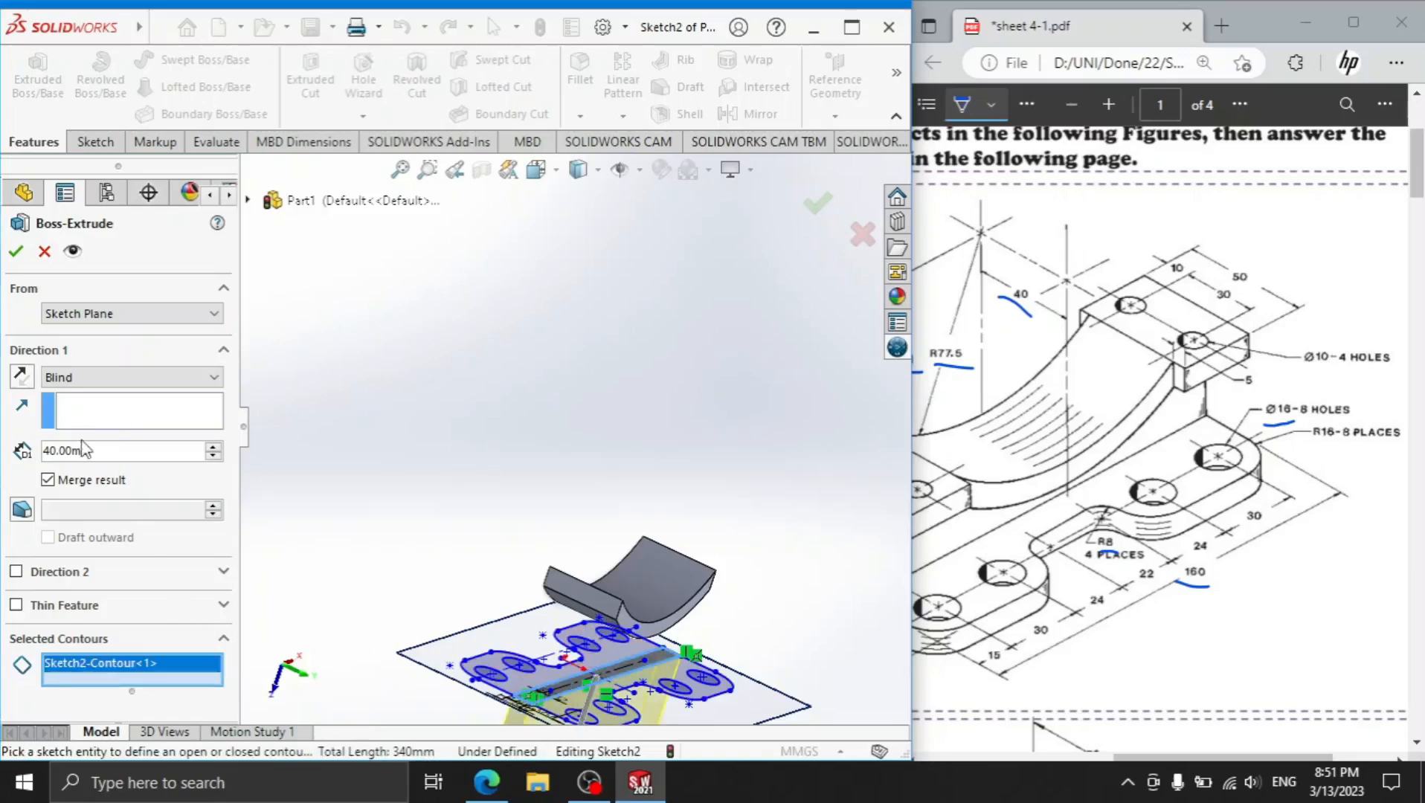
left_click(60, 383)
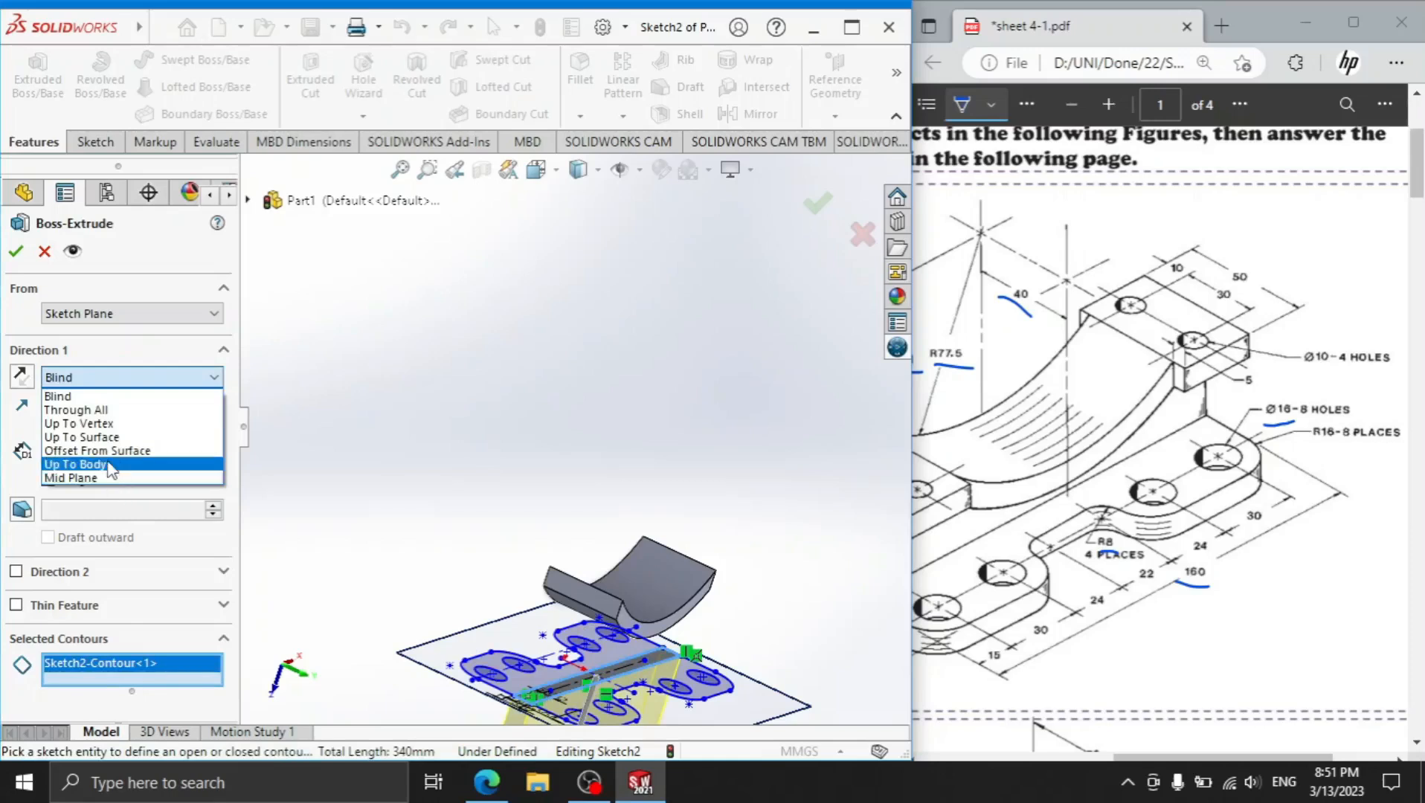
left_click(82, 477)
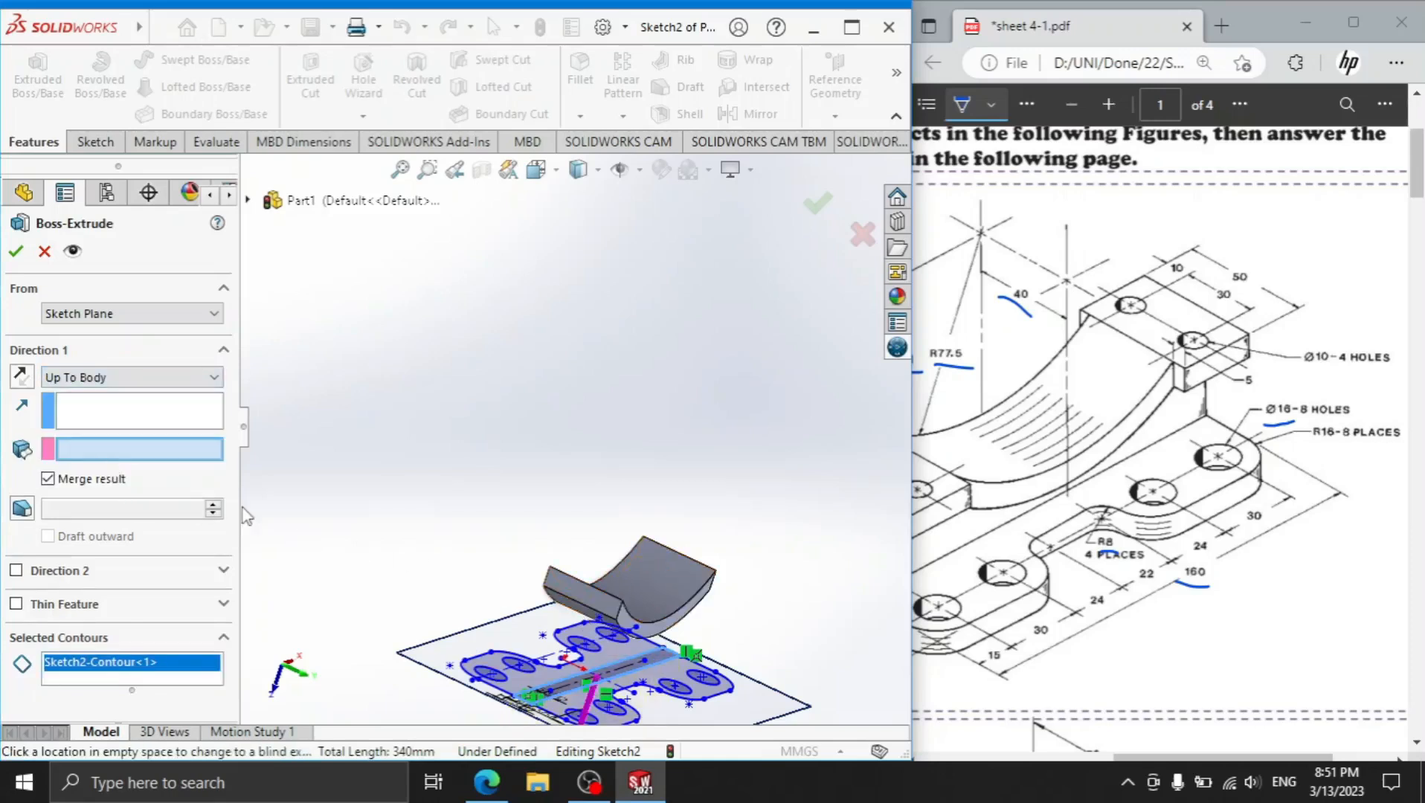
left_click(119, 381)
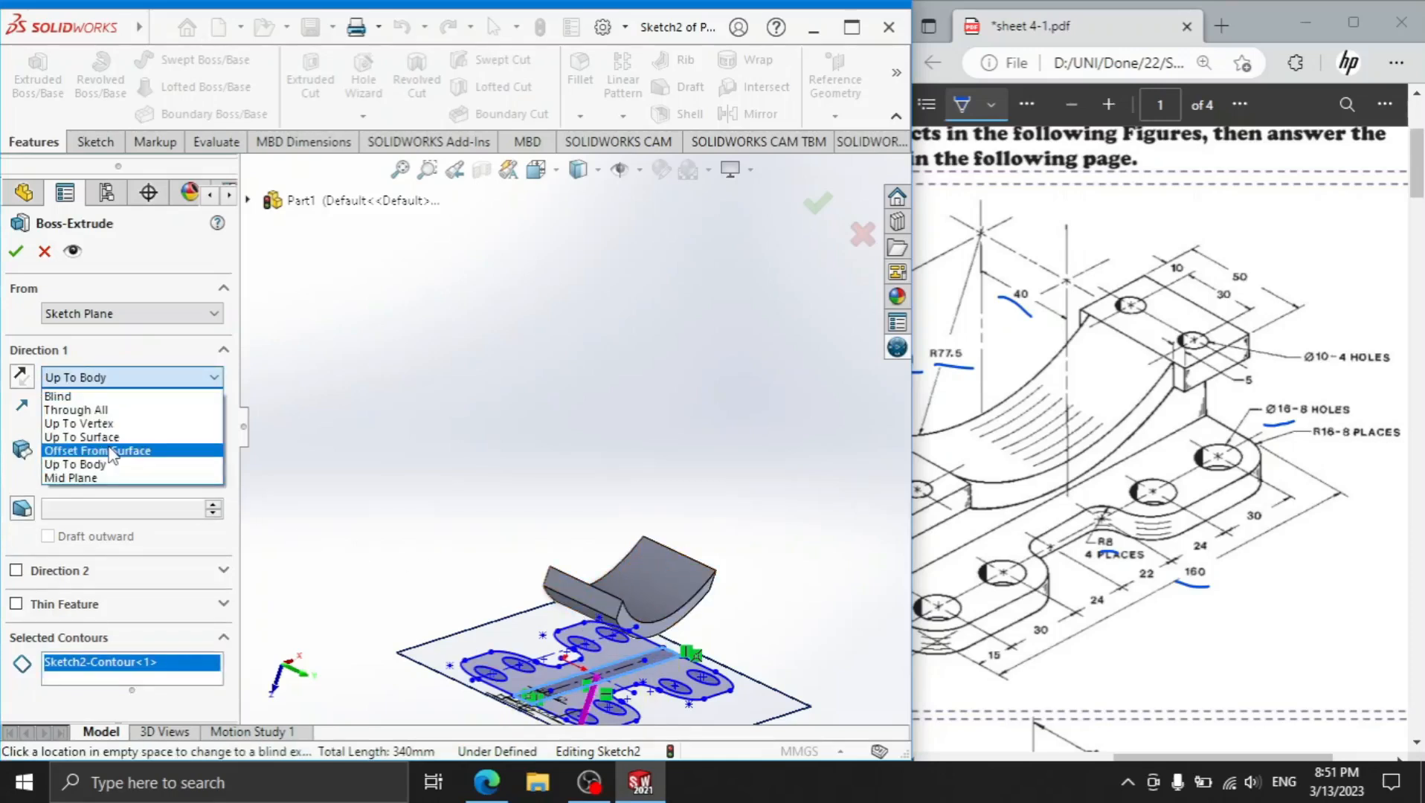
left_click(112, 439)
left_click(594, 617)
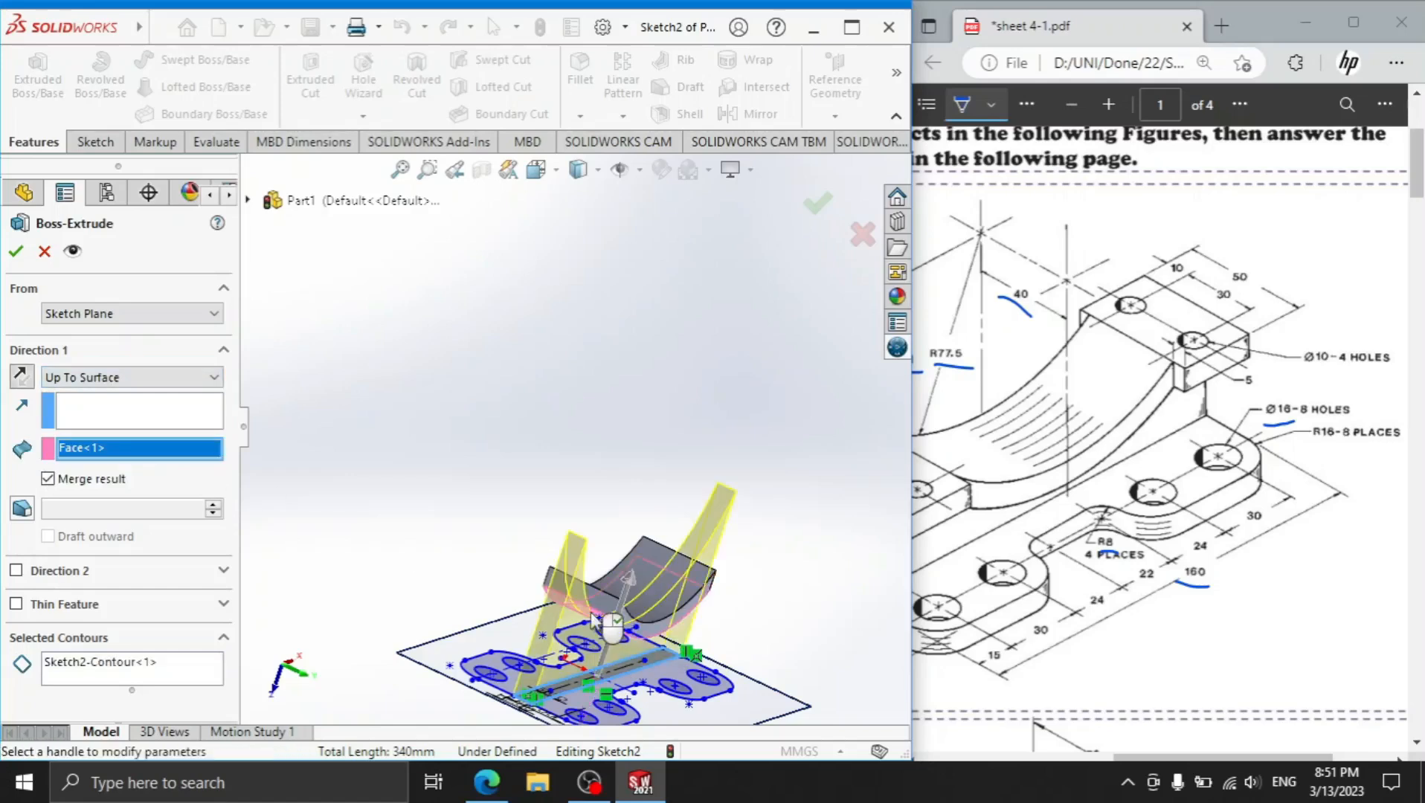
left_click(16, 252)
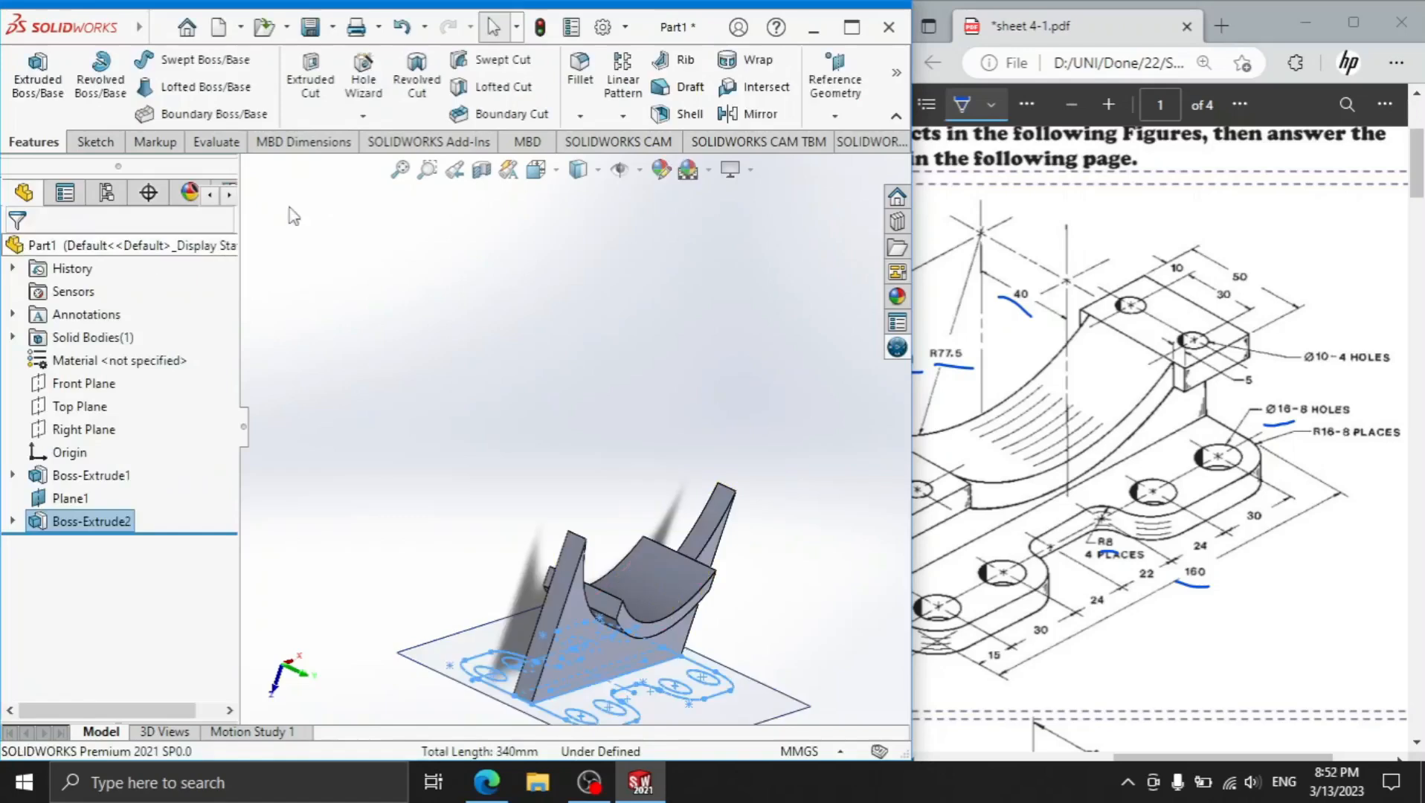
Start a new boss extrude from the existing base sketch and select the holed base regions on both sides of the web.
left_click(49, 84)
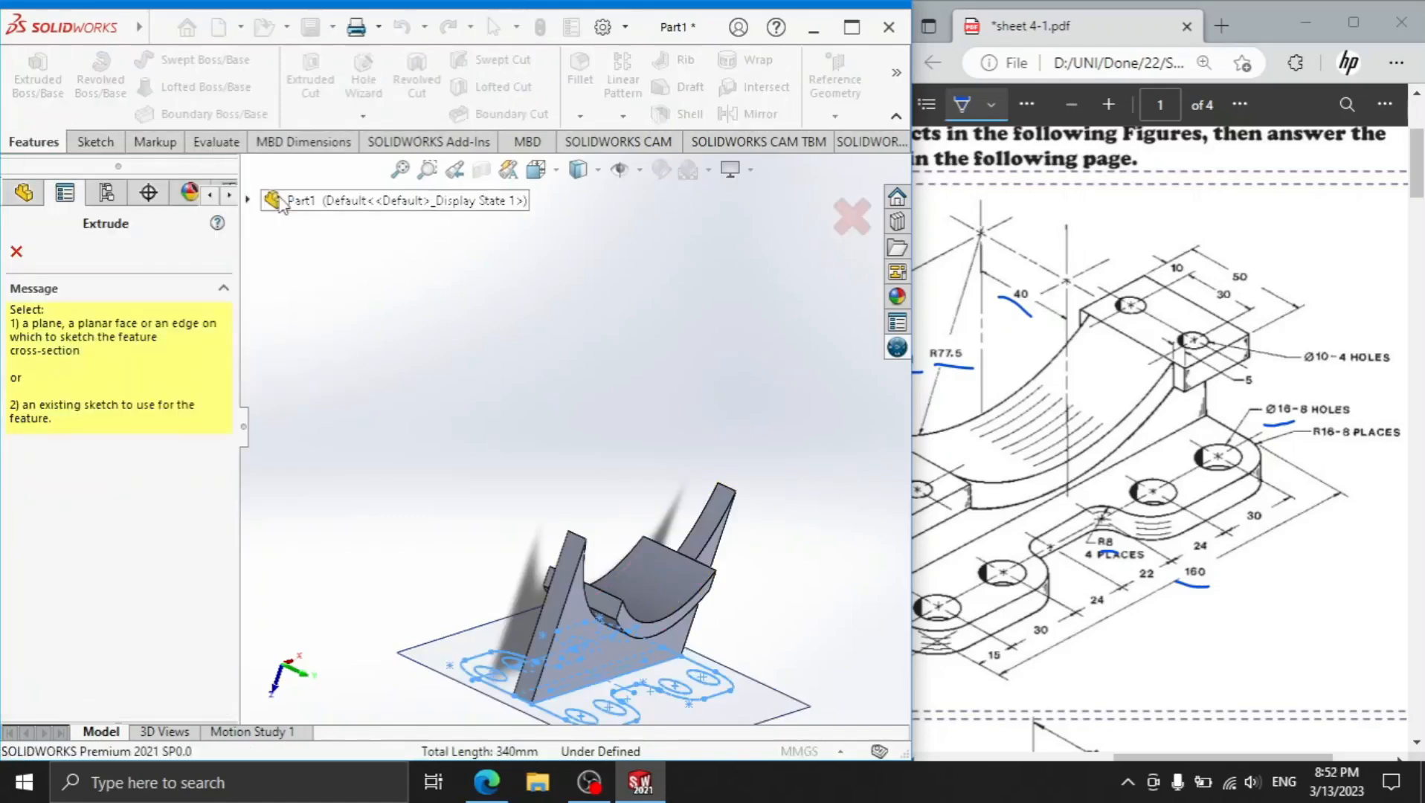
left_click(249, 201)
left_click(271, 476)
left_click(354, 499)
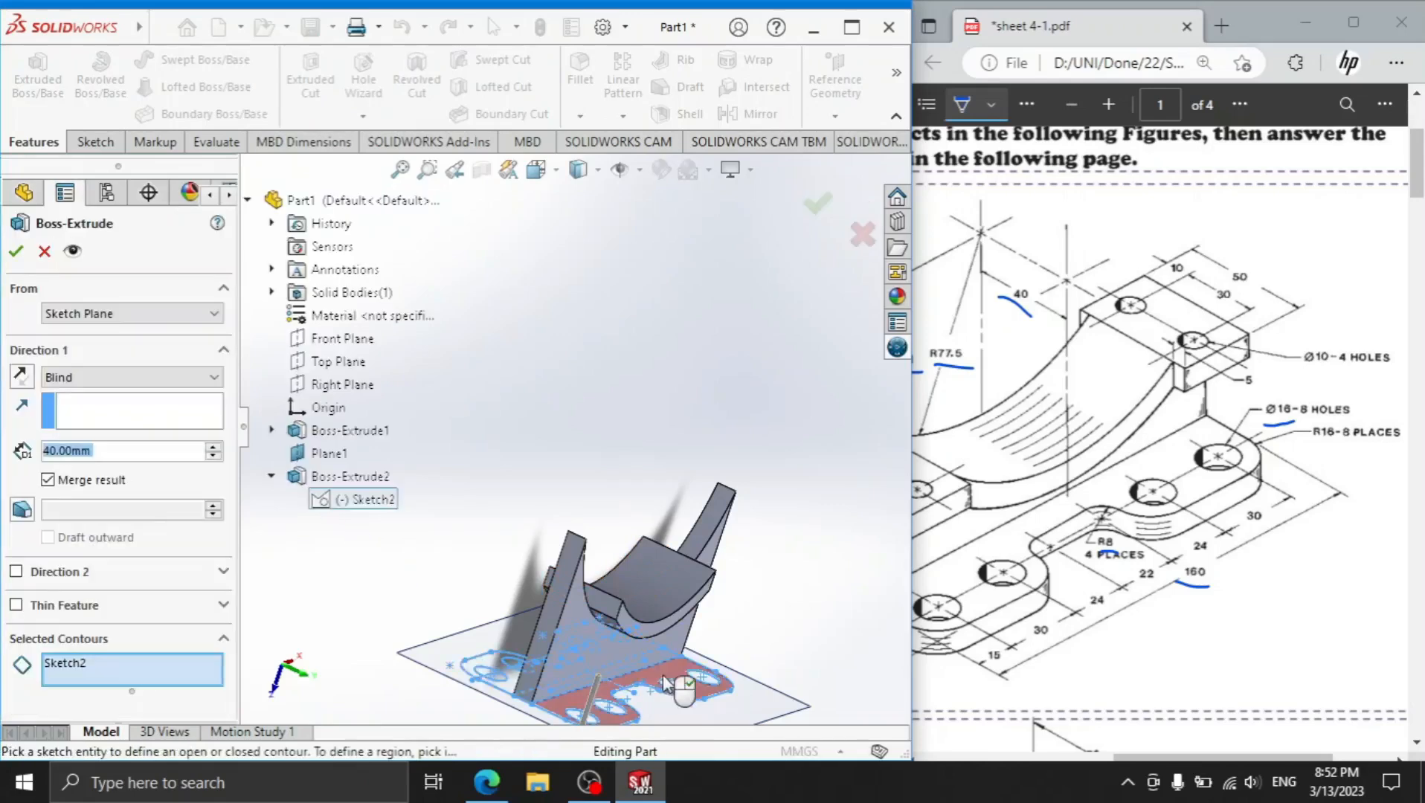
left_click(498, 667)
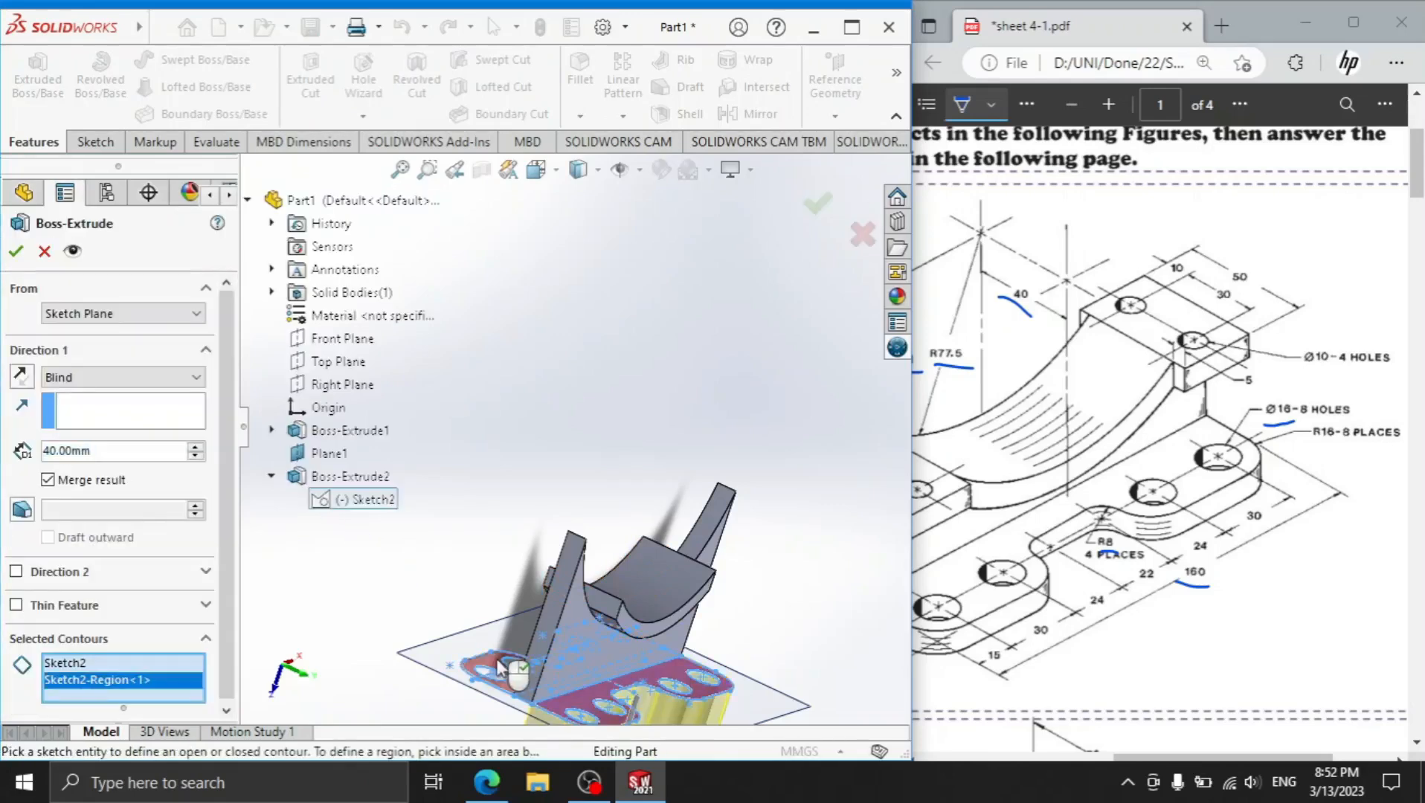
left_click(498, 667)
scroll(541, 658, "up", 2)
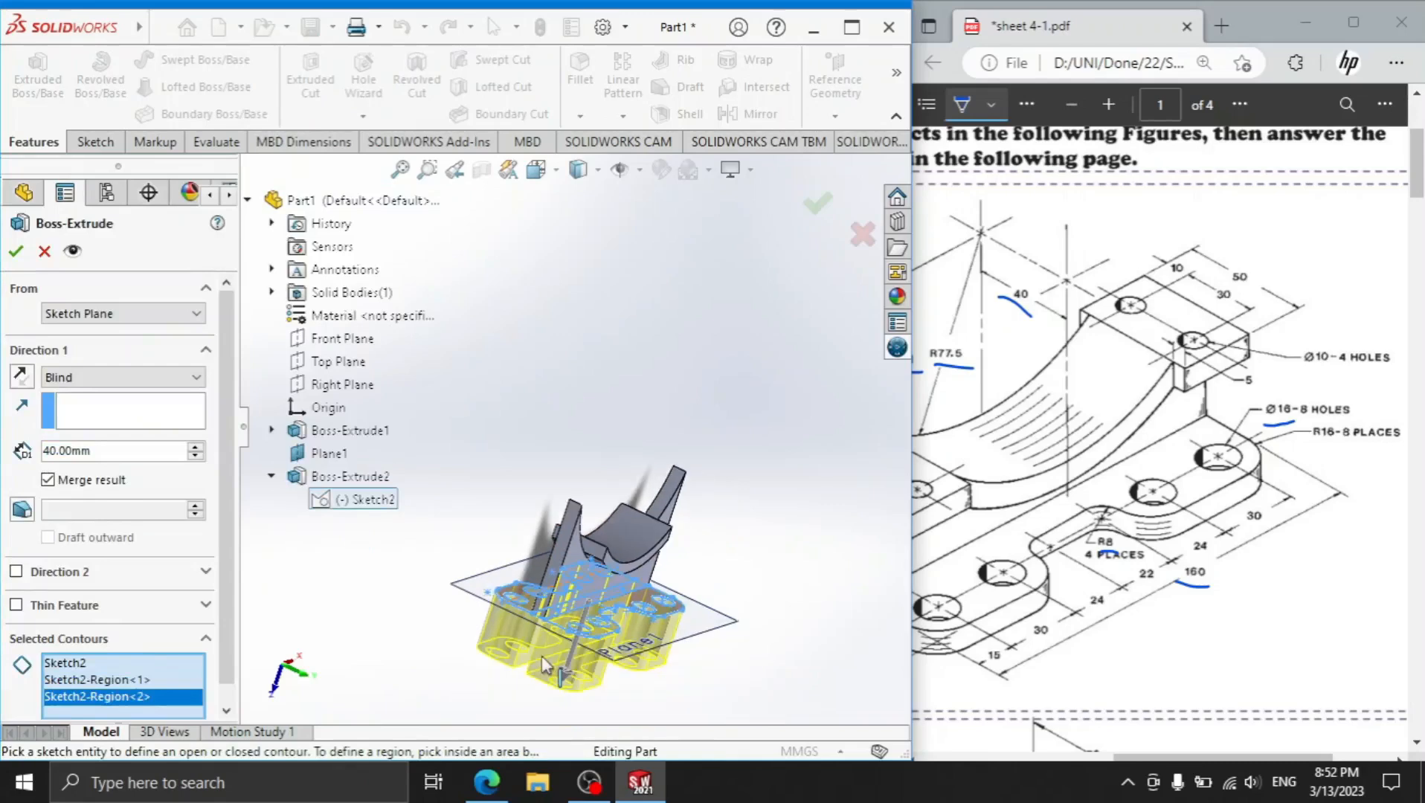
scroll(572, 661, "down", 1)
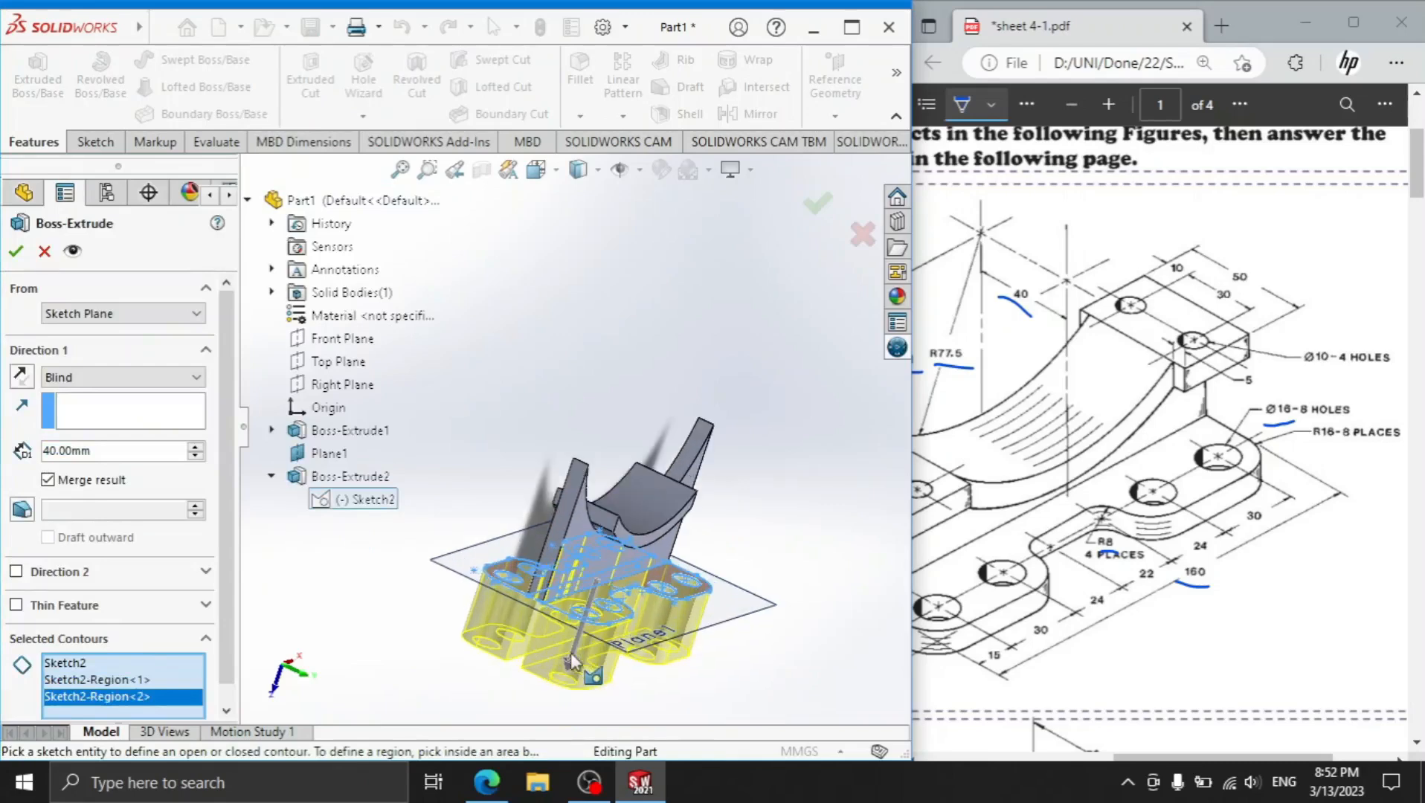
Reverse the base extrusion toward the saddle, set its depth to 10 mm and finish it.
left_click(22, 377)
left_click_drag(1123, 758, 983, 759)
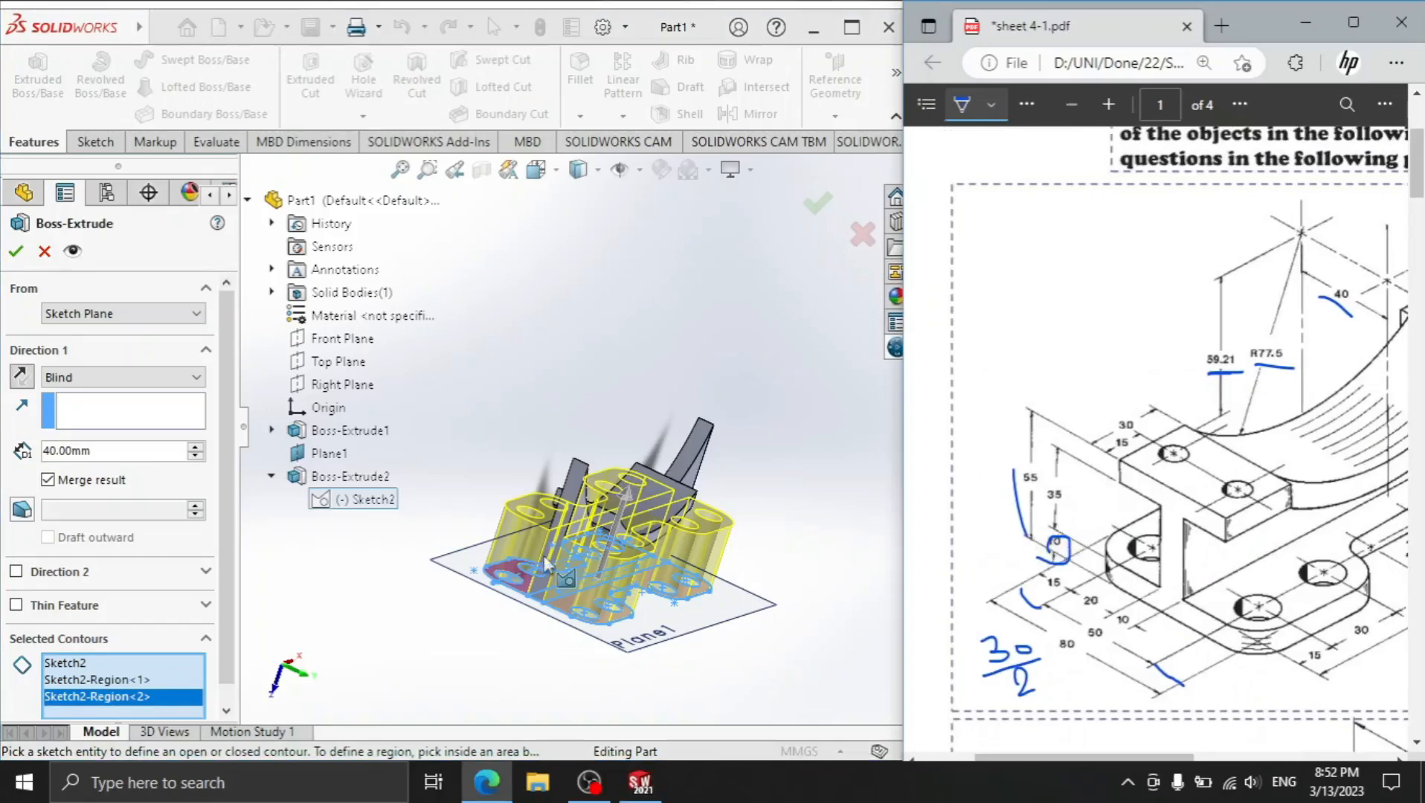
left_click(143, 453)
type("10")
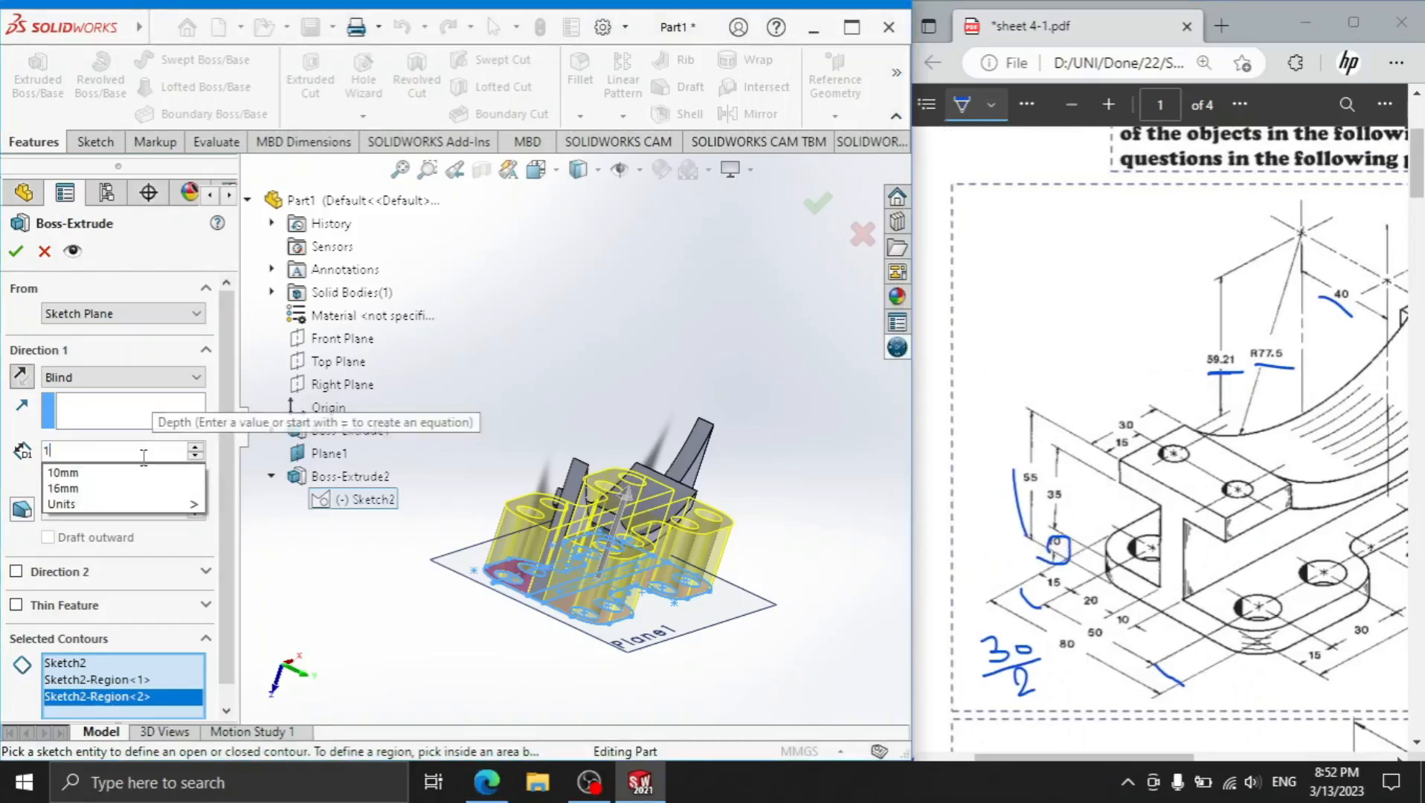
key("Return")
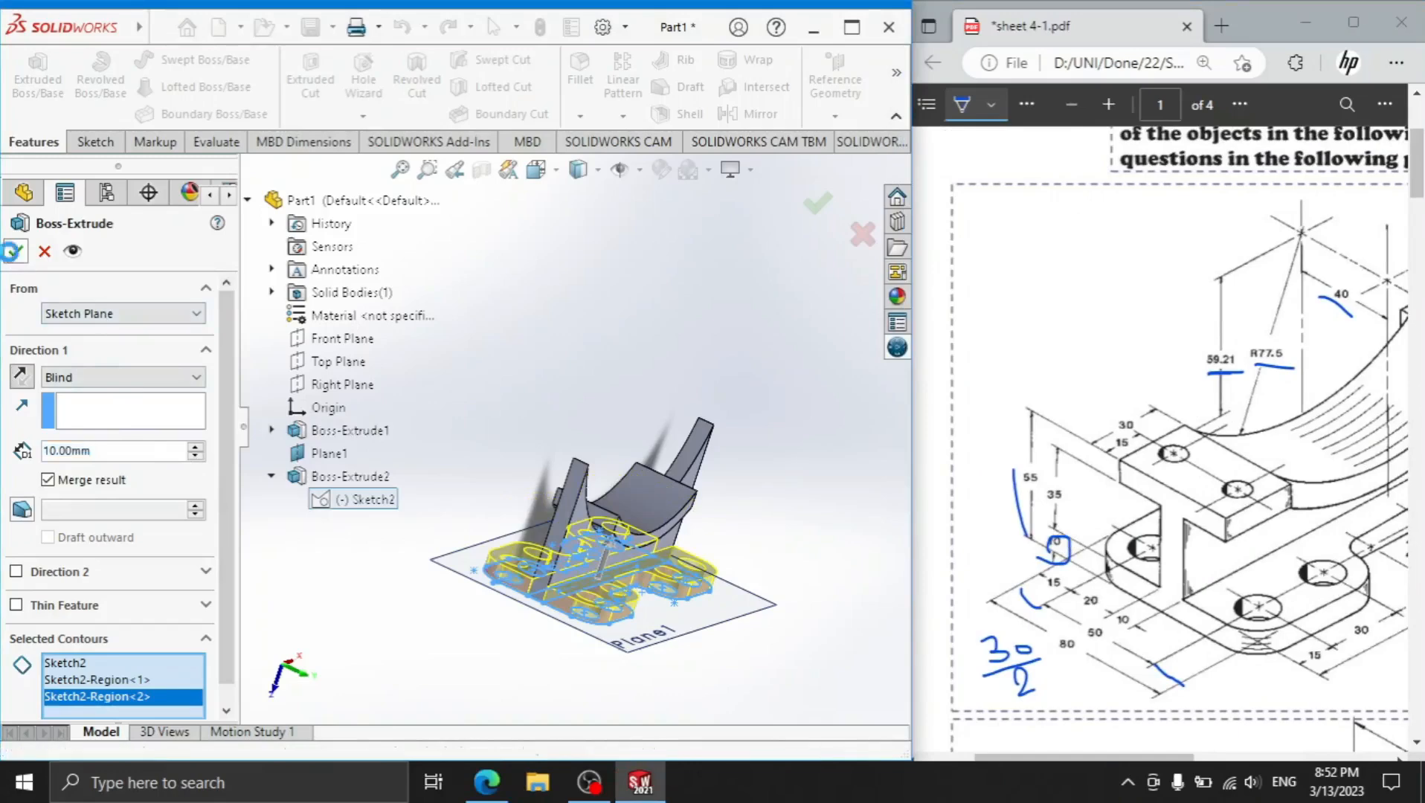
left_click(15, 253)
left_click(558, 684)
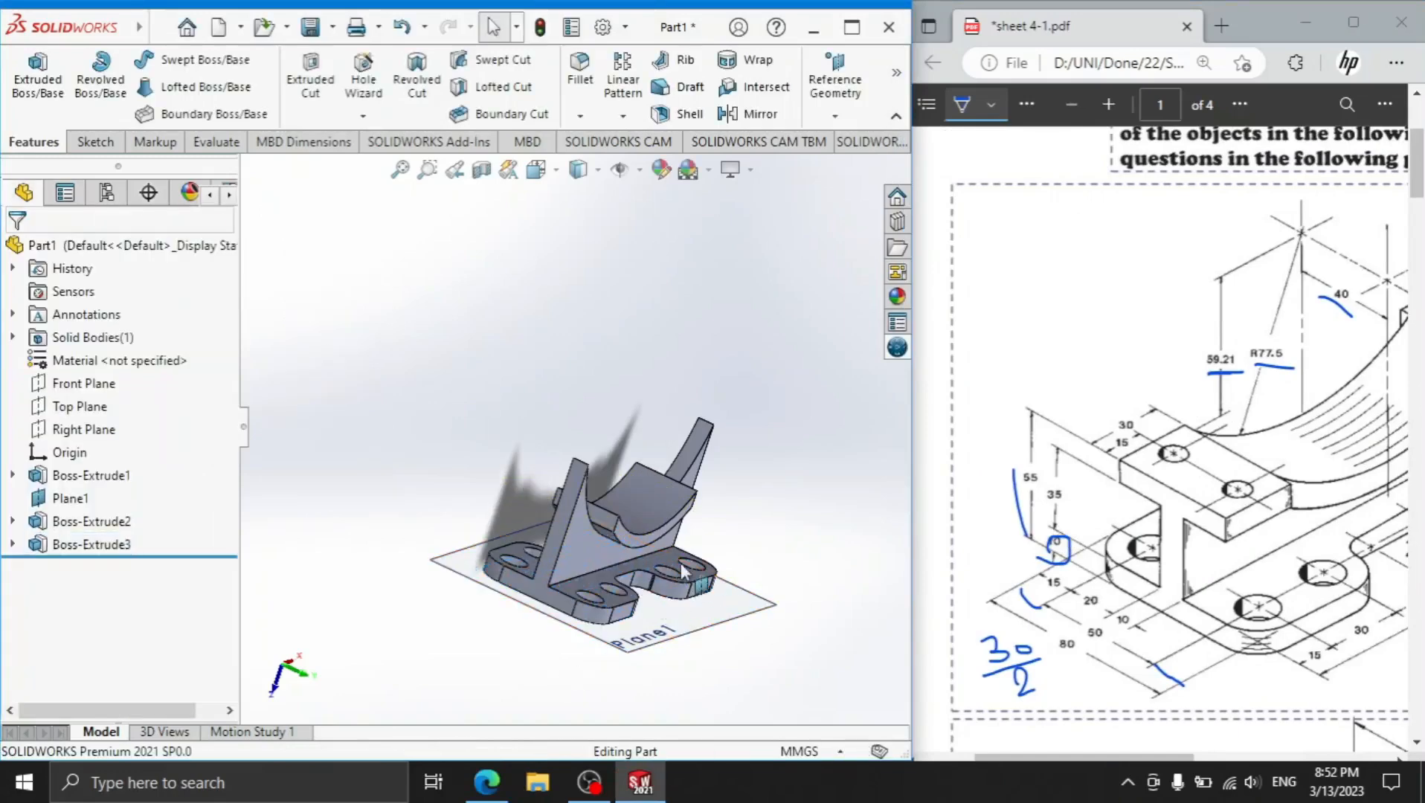
Create a reference plane offset 59.21 mm from the Front Plane, marking that dimension and the pad's upper face in the PDF drawing.
left_click(835, 115)
left_click(853, 139)
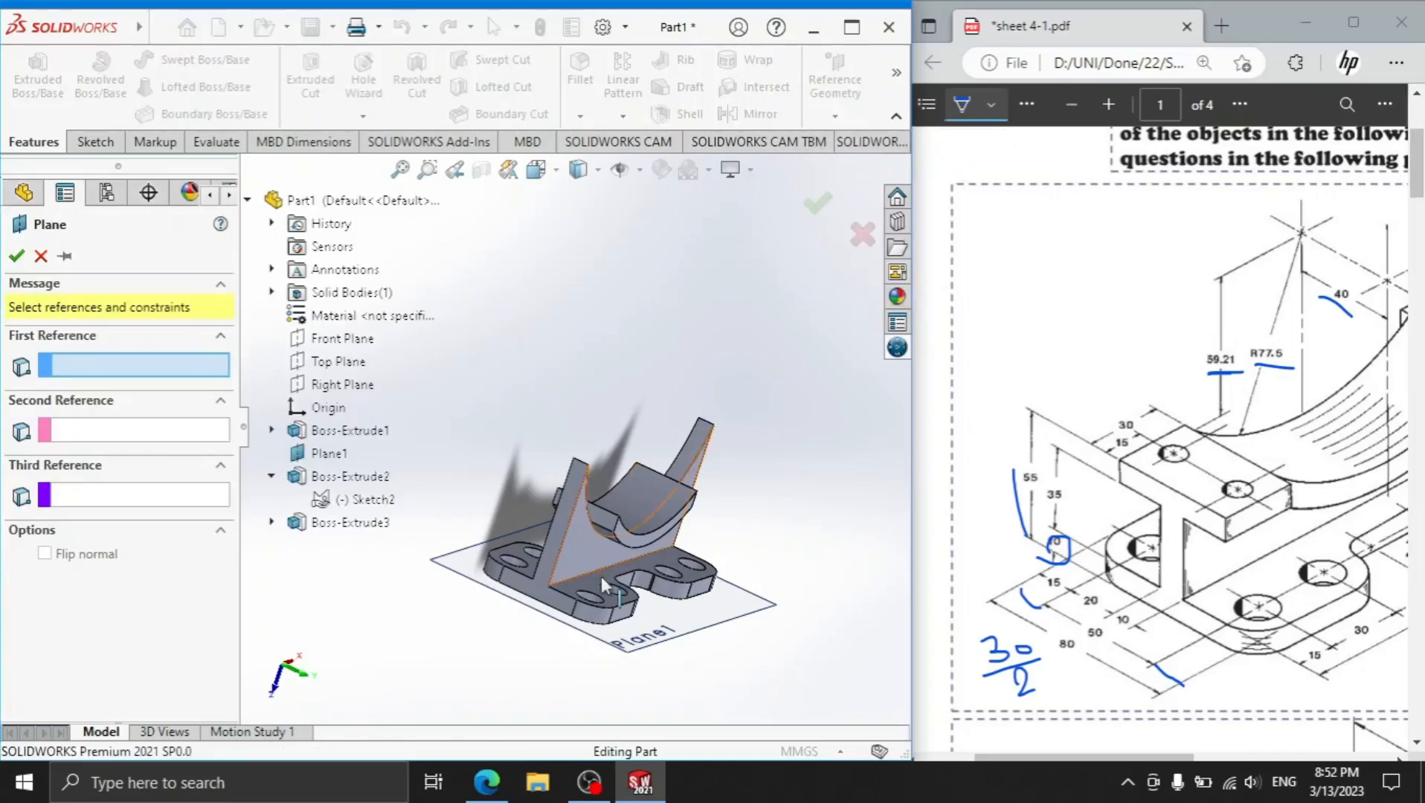
left_click(343, 339)
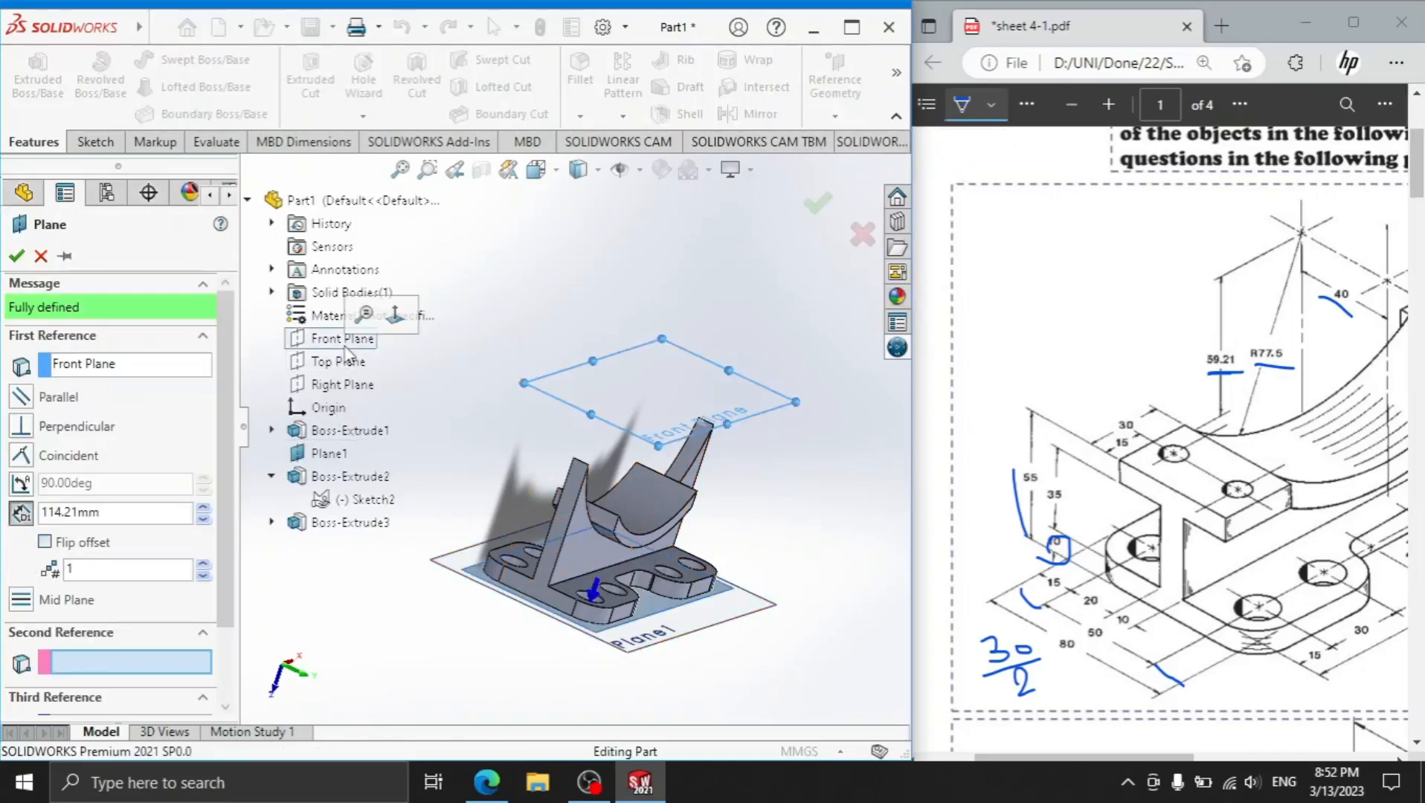
left_click(1219, 364)
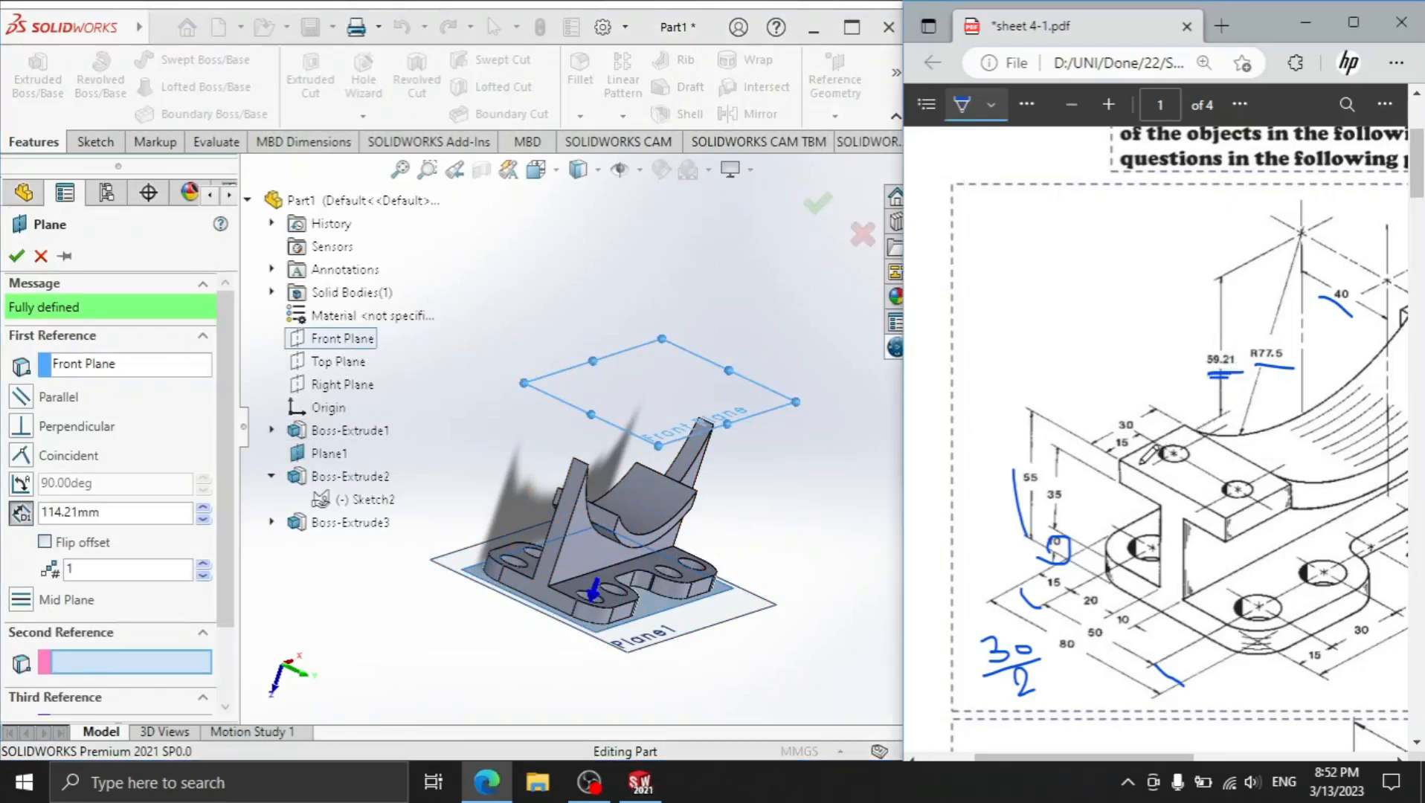
left_click_drag(1136, 457, 1114, 456)
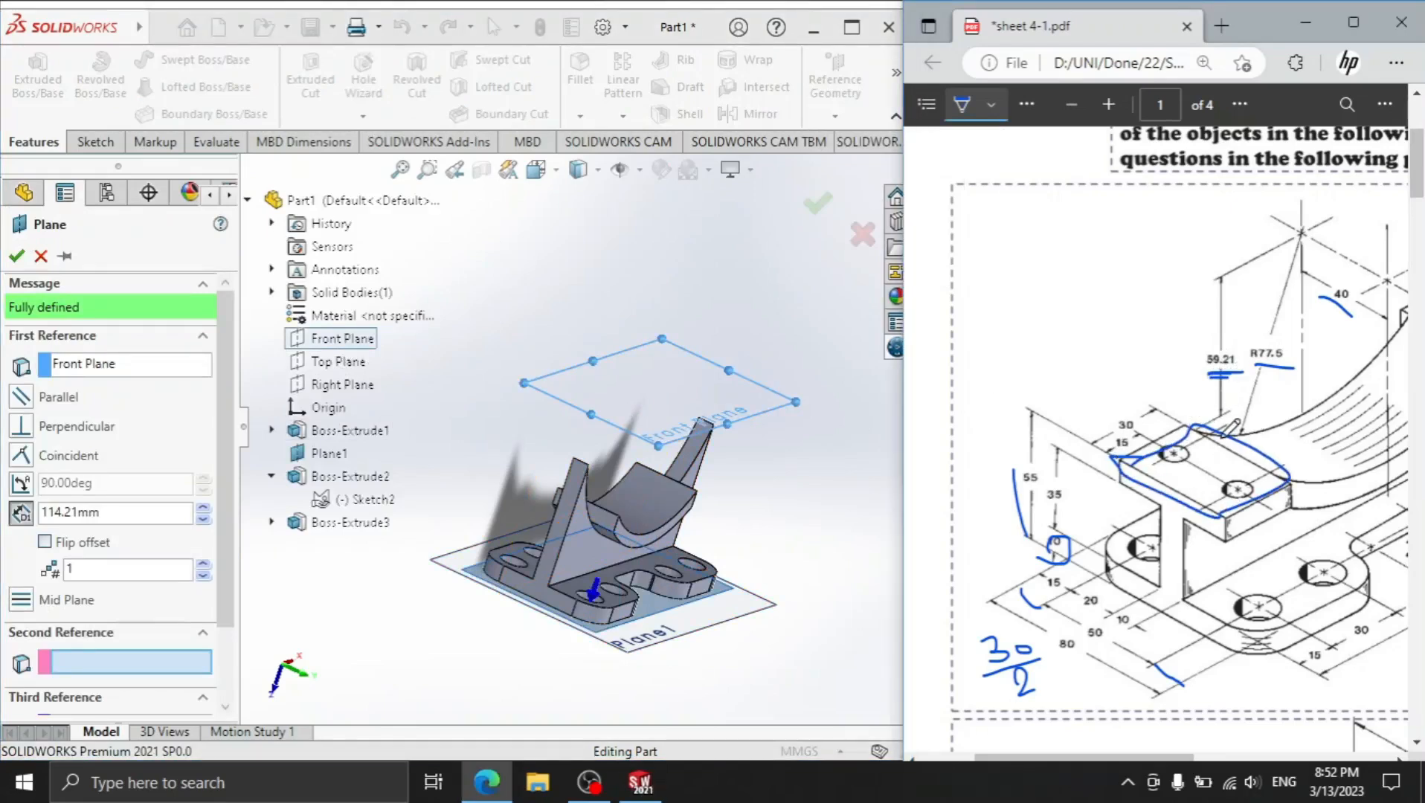
left_click(138, 517)
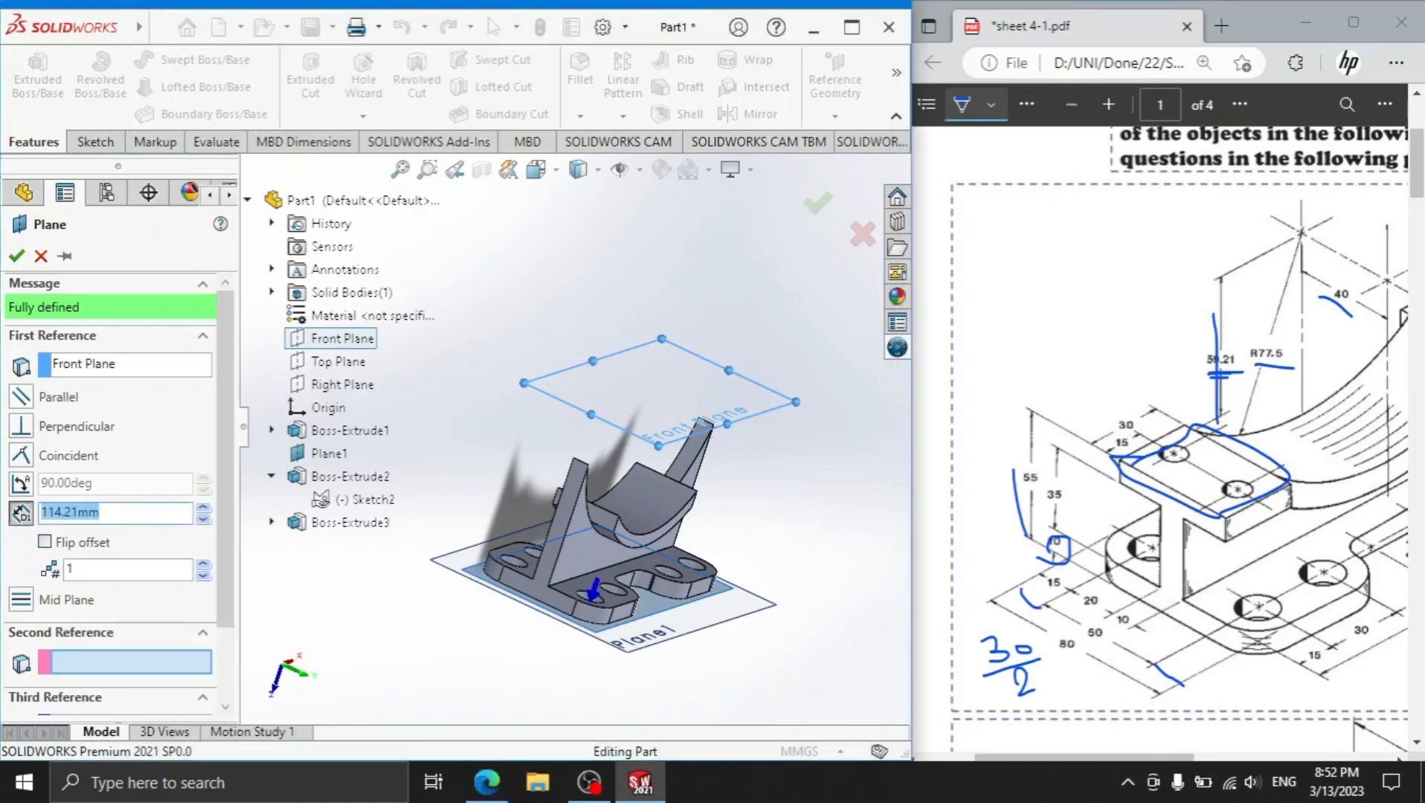
type("59.21")
key("Return")
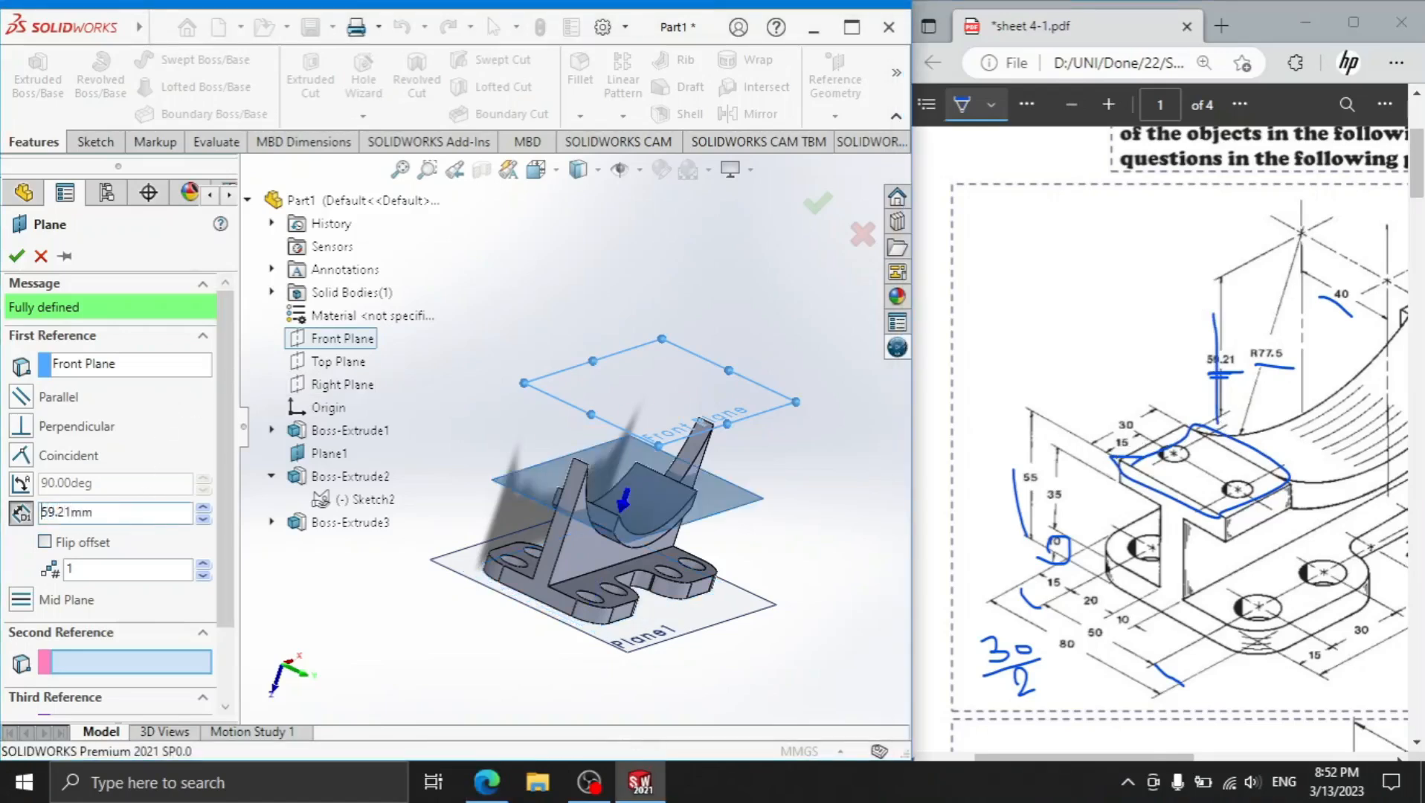
left_click(16, 257)
Sketch a corner rectangle on the new offset plane, enclosing the web and saddle across the bracket's full length.
left_click(69, 567)
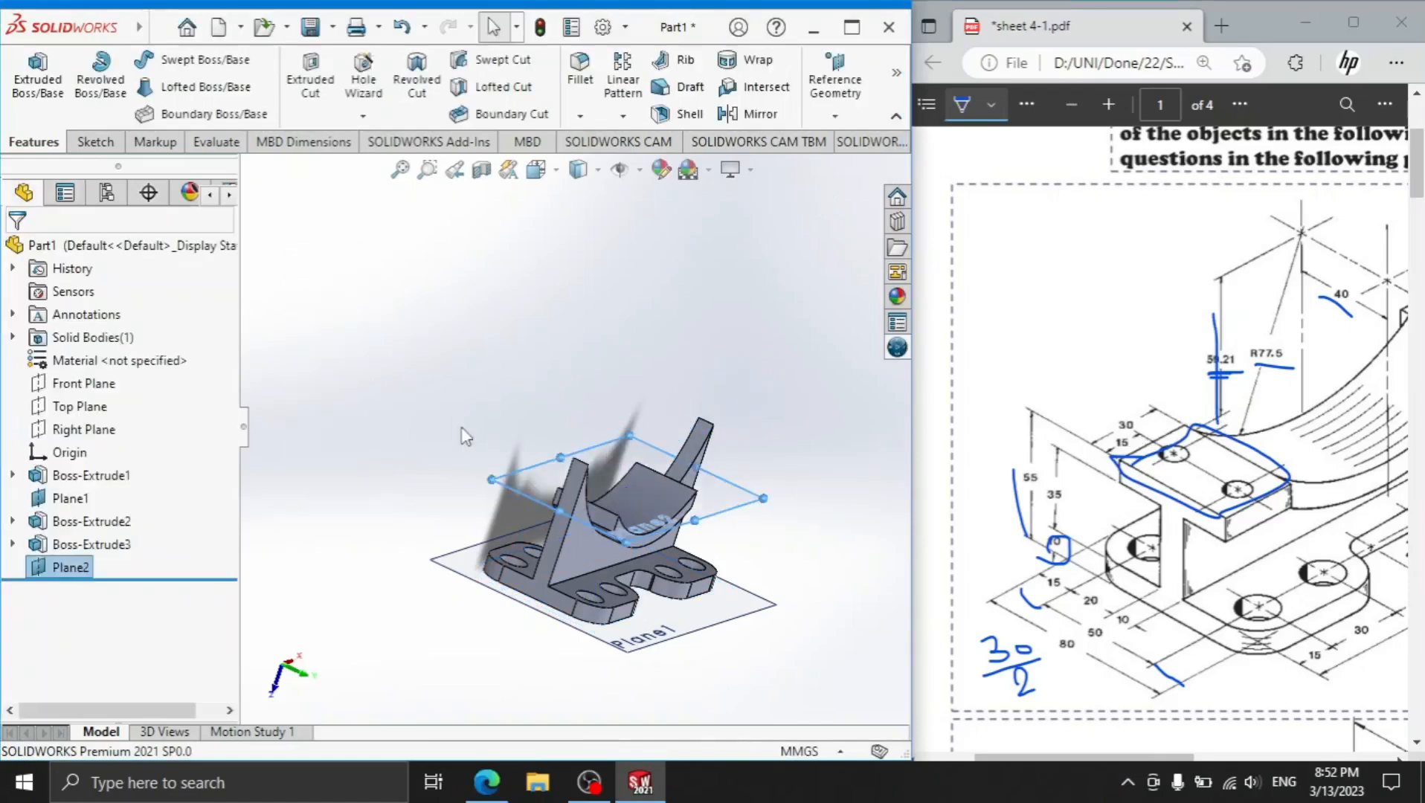
left_click(99, 531)
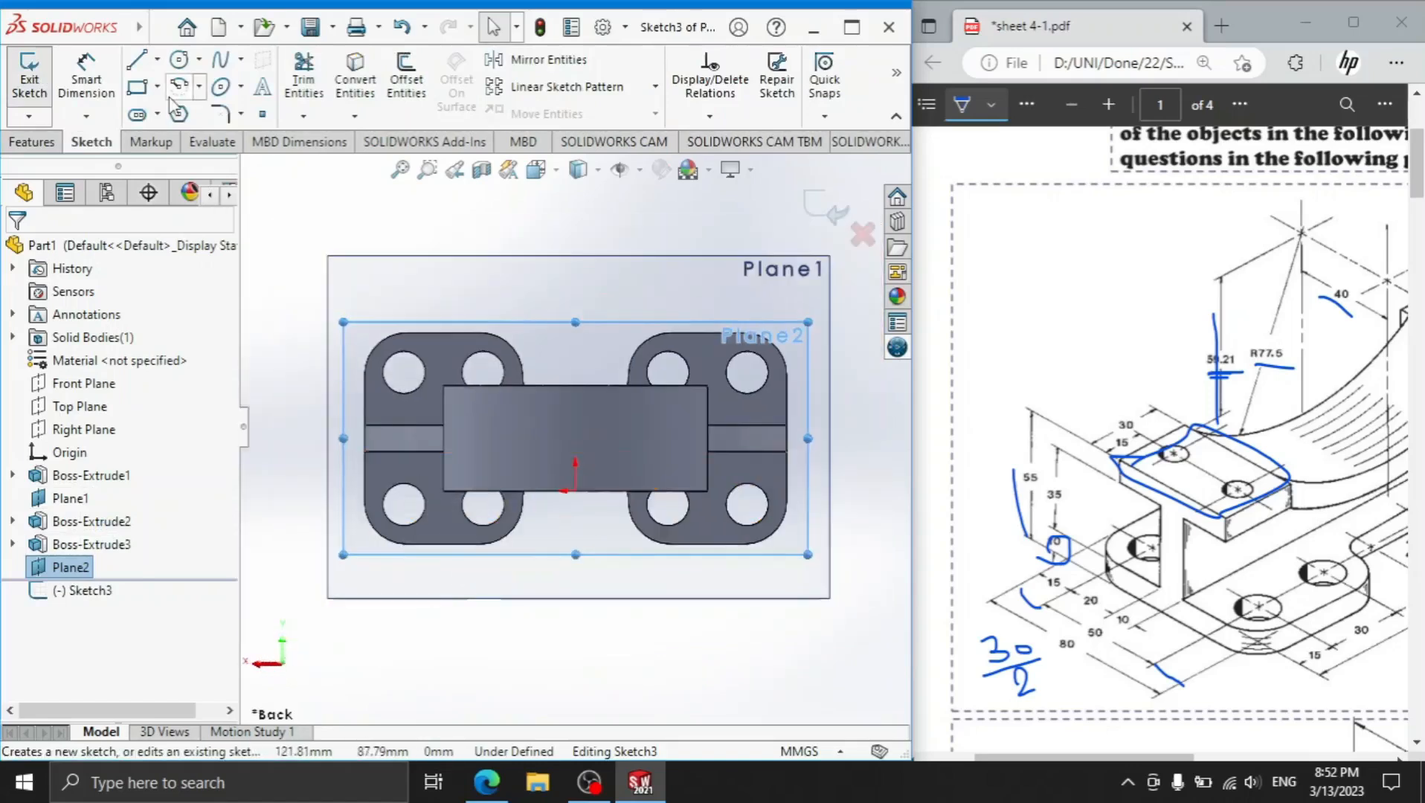
left_click(137, 89)
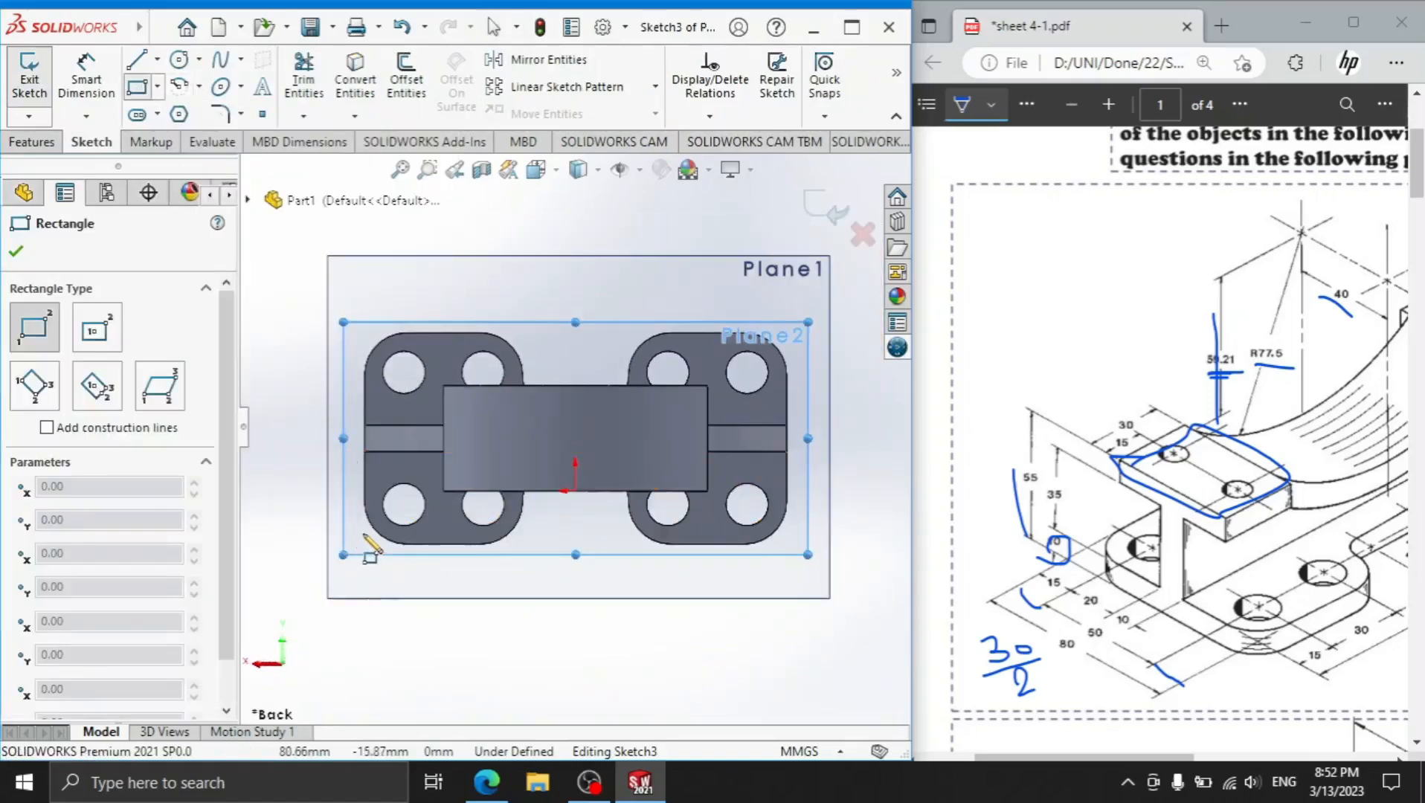
left_click(358, 541)
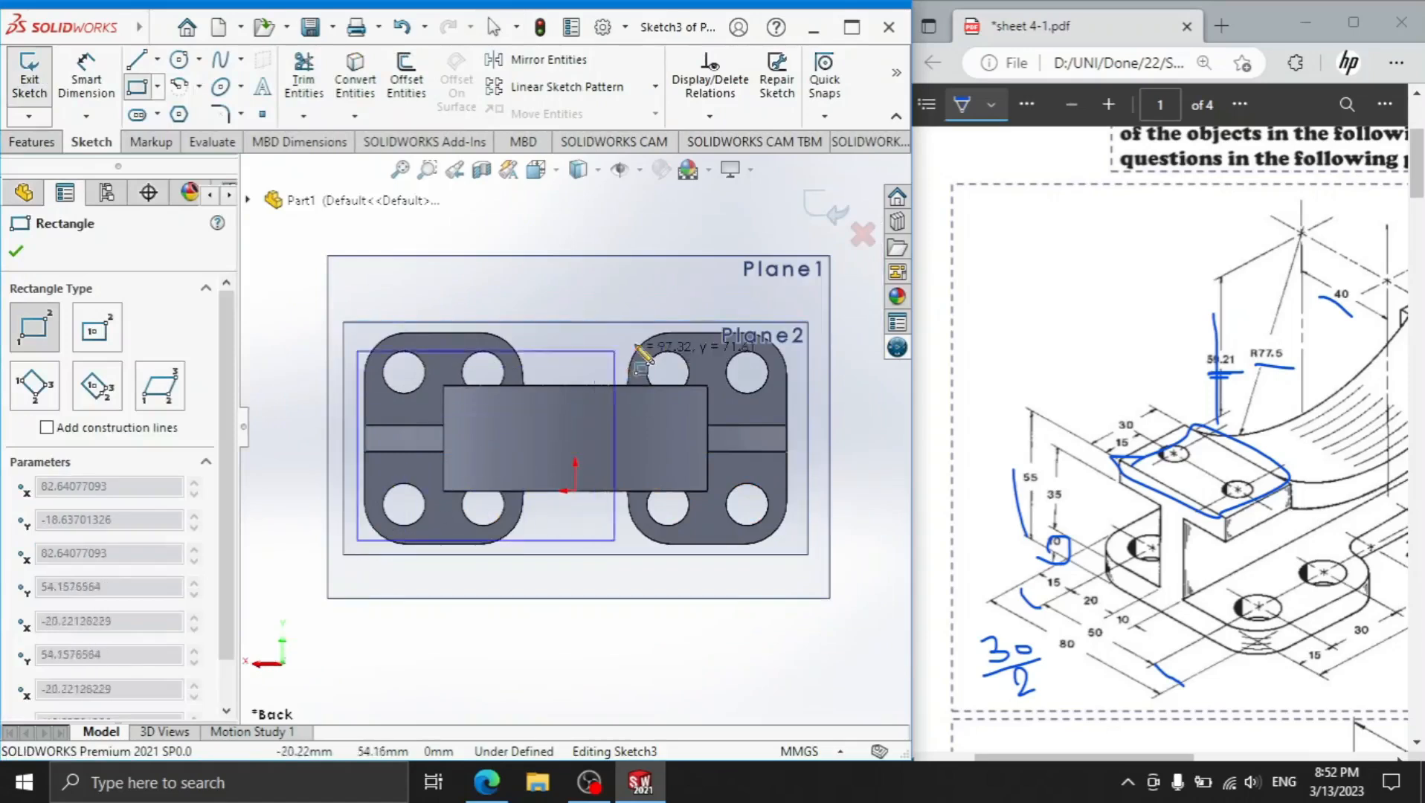
left_click(794, 325)
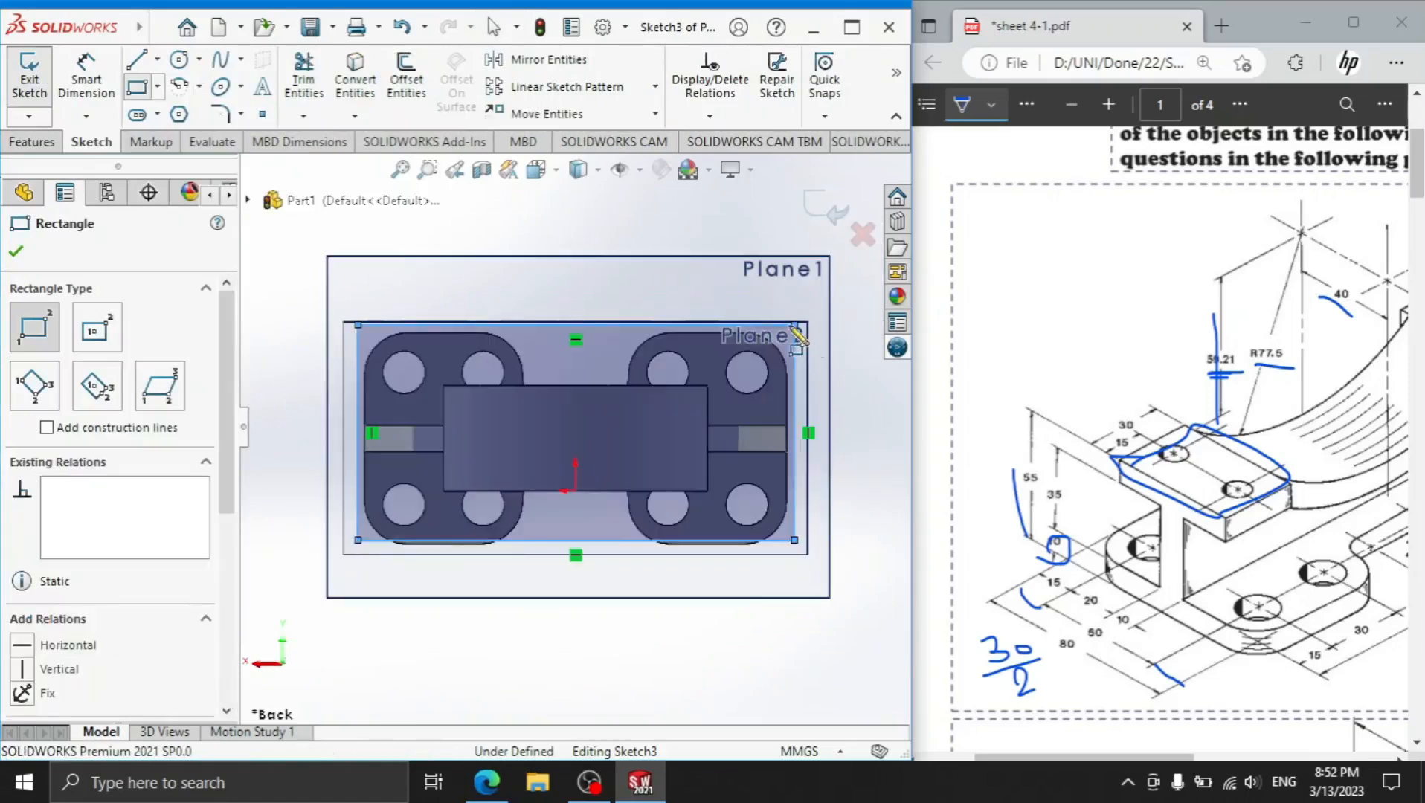
left_click(16, 251)
Cut-extrude the rectangle upward to remove the web's pointed ends above the offset plane.
left_click(32, 141)
left_click(310, 82)
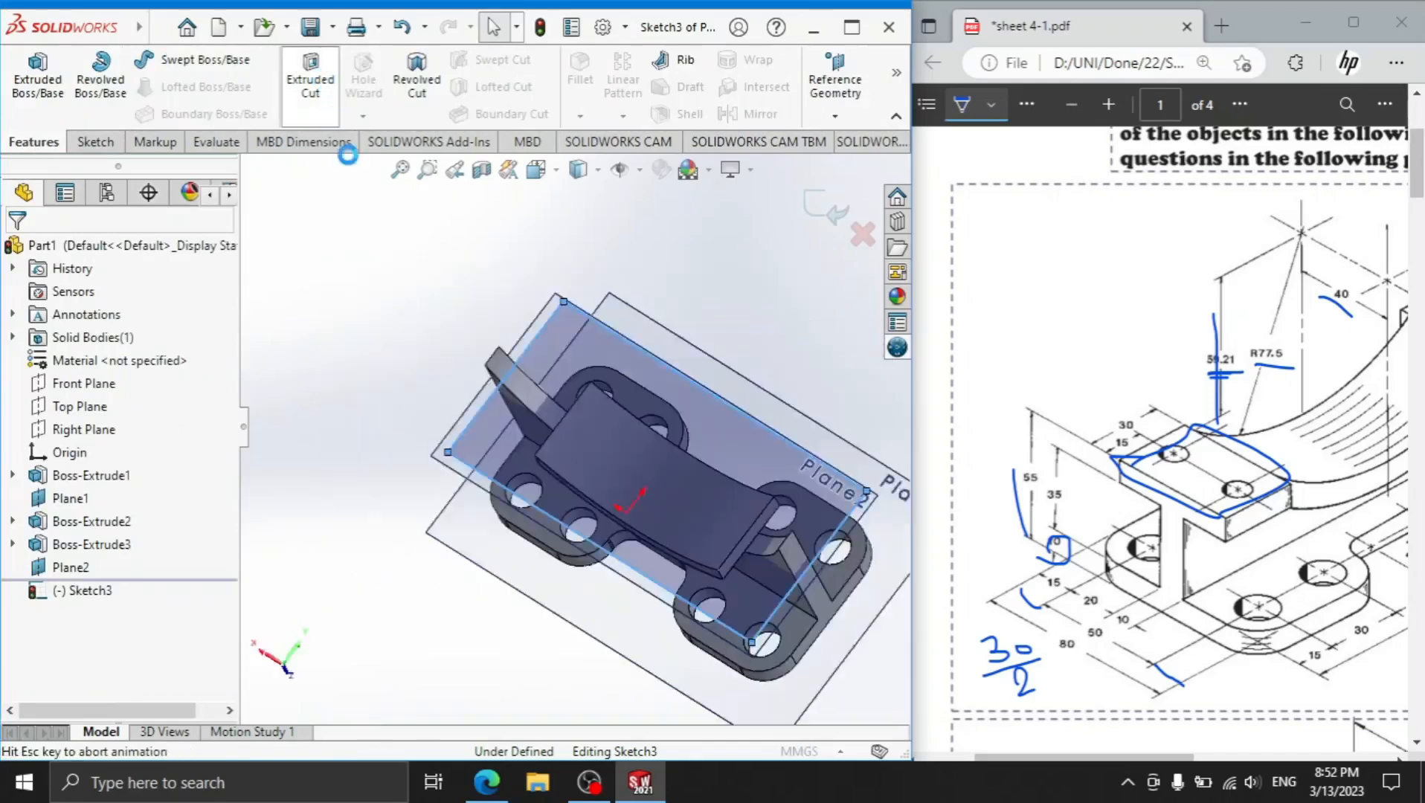
left_click_drag(647, 454, 683, 328)
left_click(16, 252)
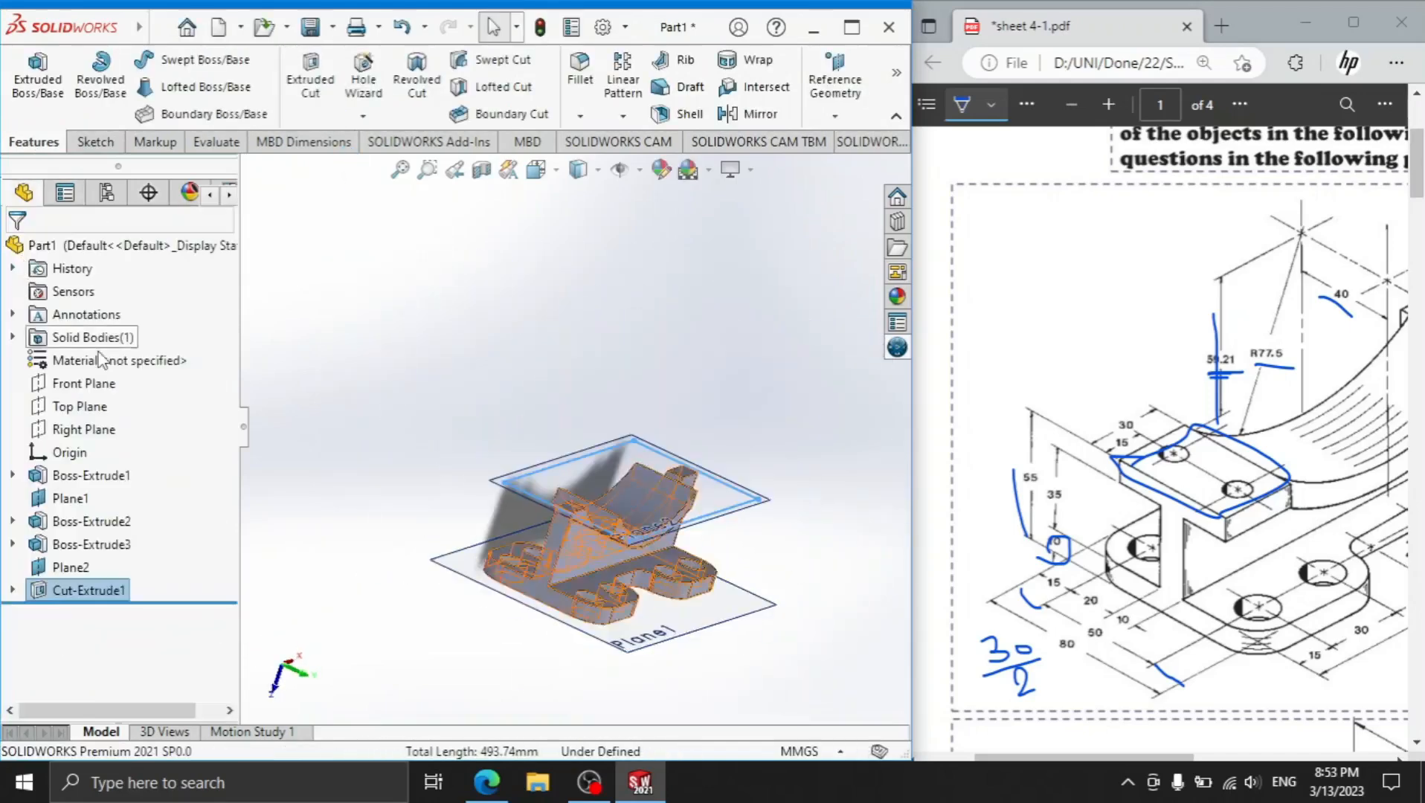
Open a new sketch on the offset plane and draw a horizontal centerline along the web's middle between the base's two end edges.
left_click(70, 567)
left_click(139, 543)
left_click(283, 665)
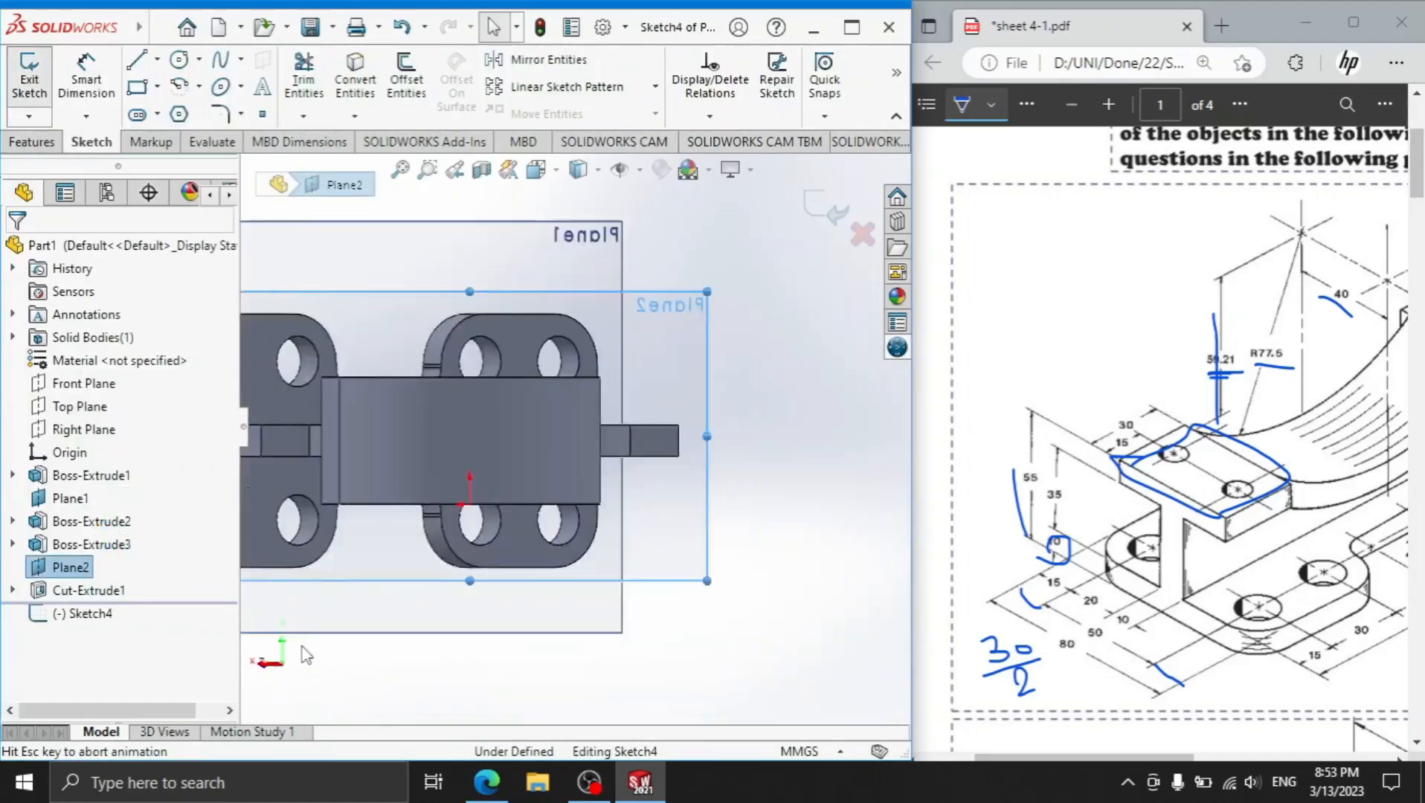
left_click(158, 60)
left_click(194, 111)
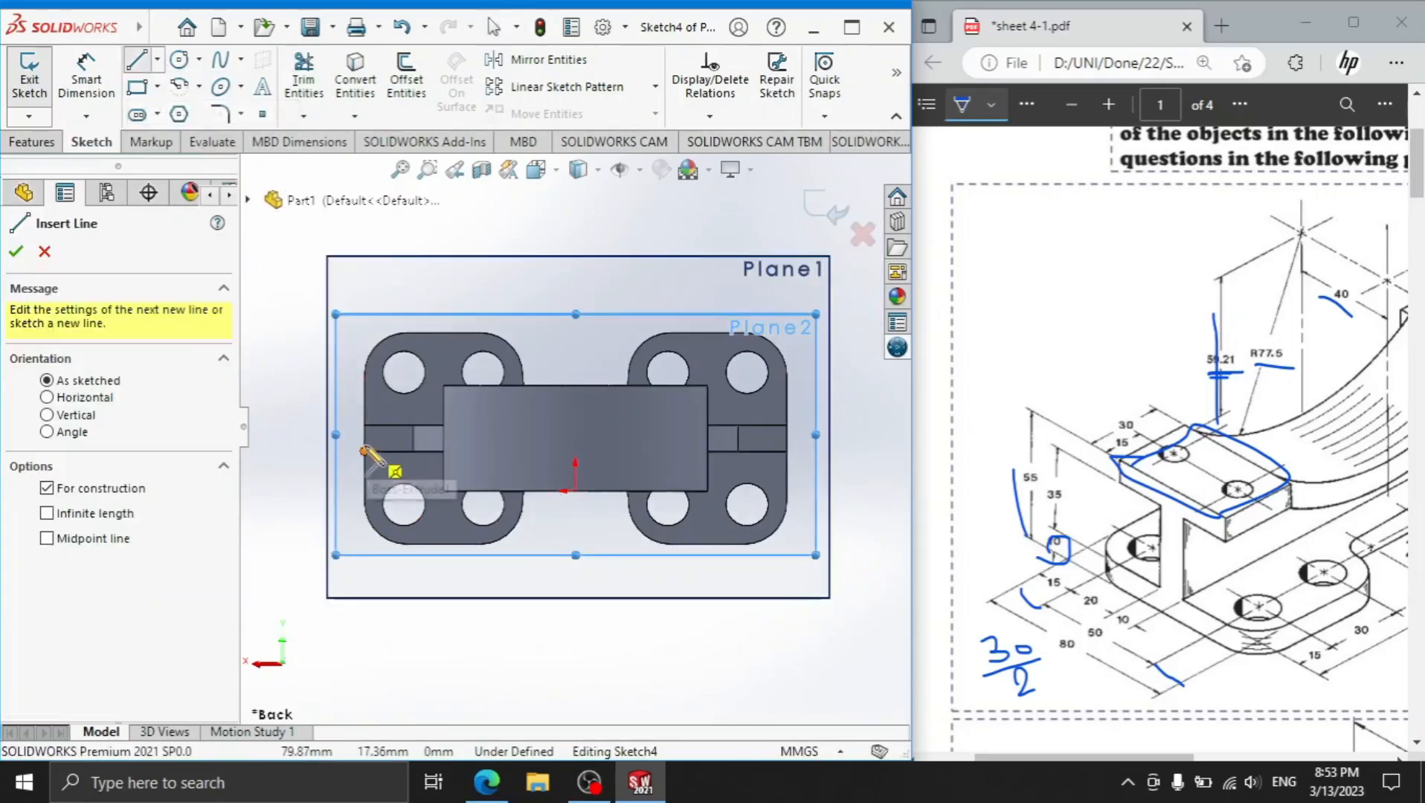
left_click(364, 437)
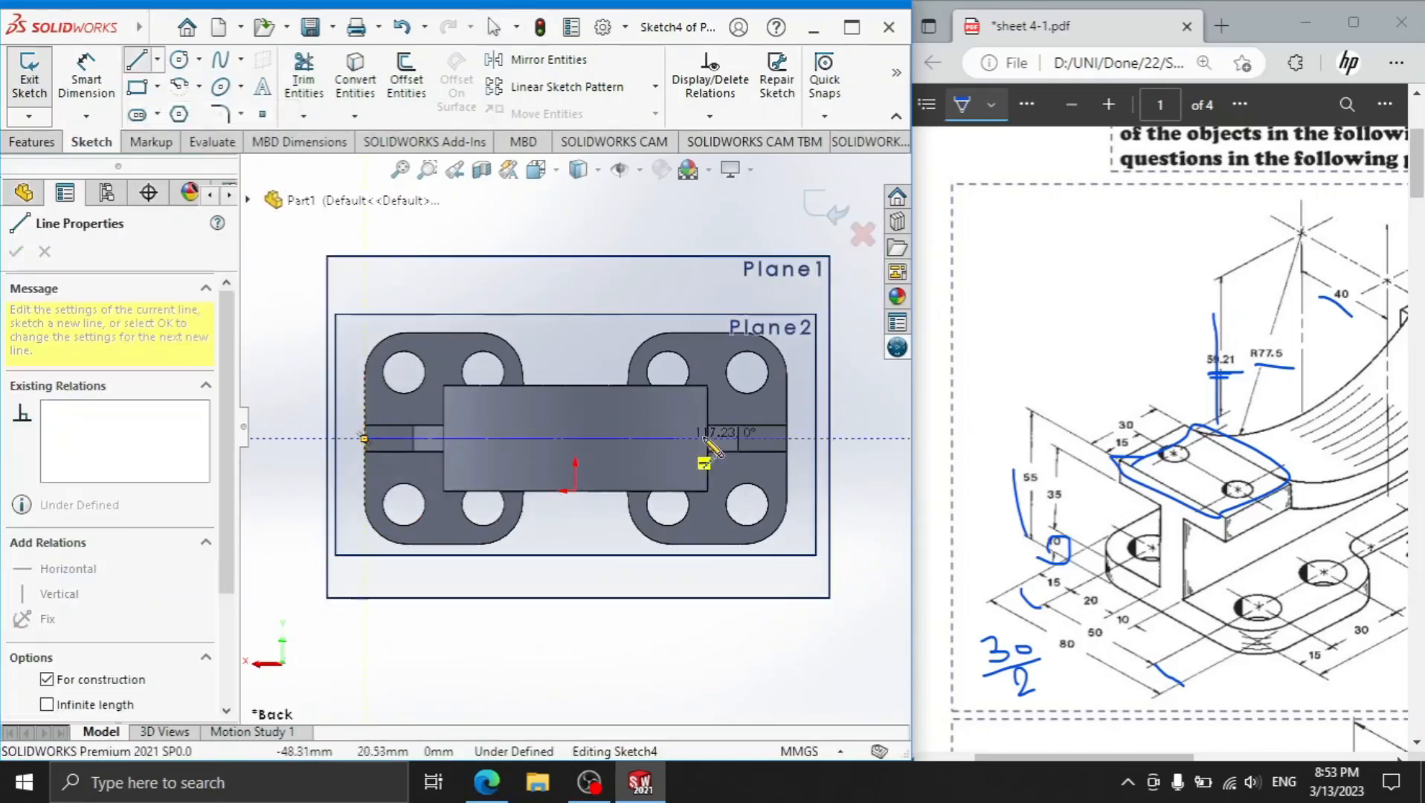
left_click(787, 439)
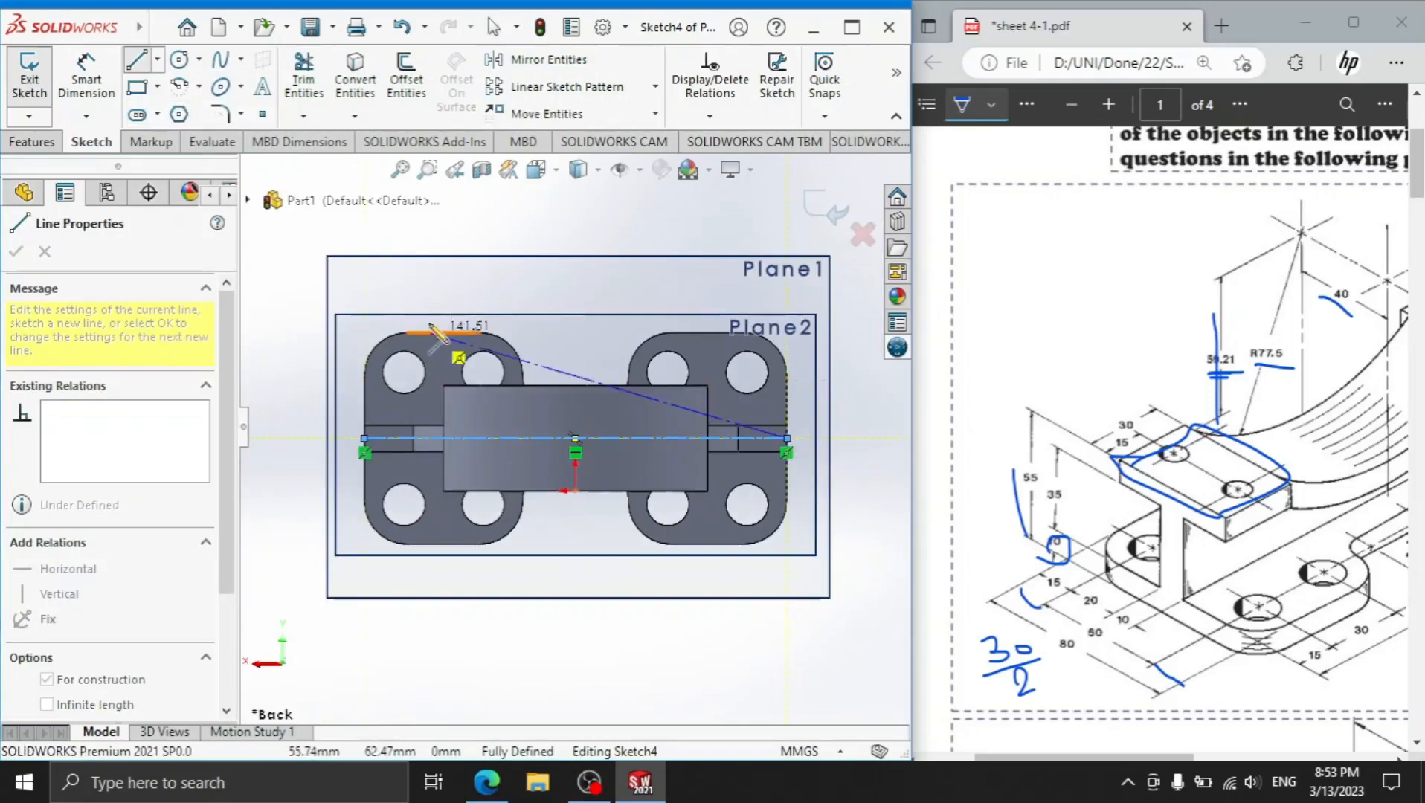
Draw a vertical centerline across the saddle's middle, from the origin to the saddle's upper edge.
right_click(473, 225)
left_click(504, 242)
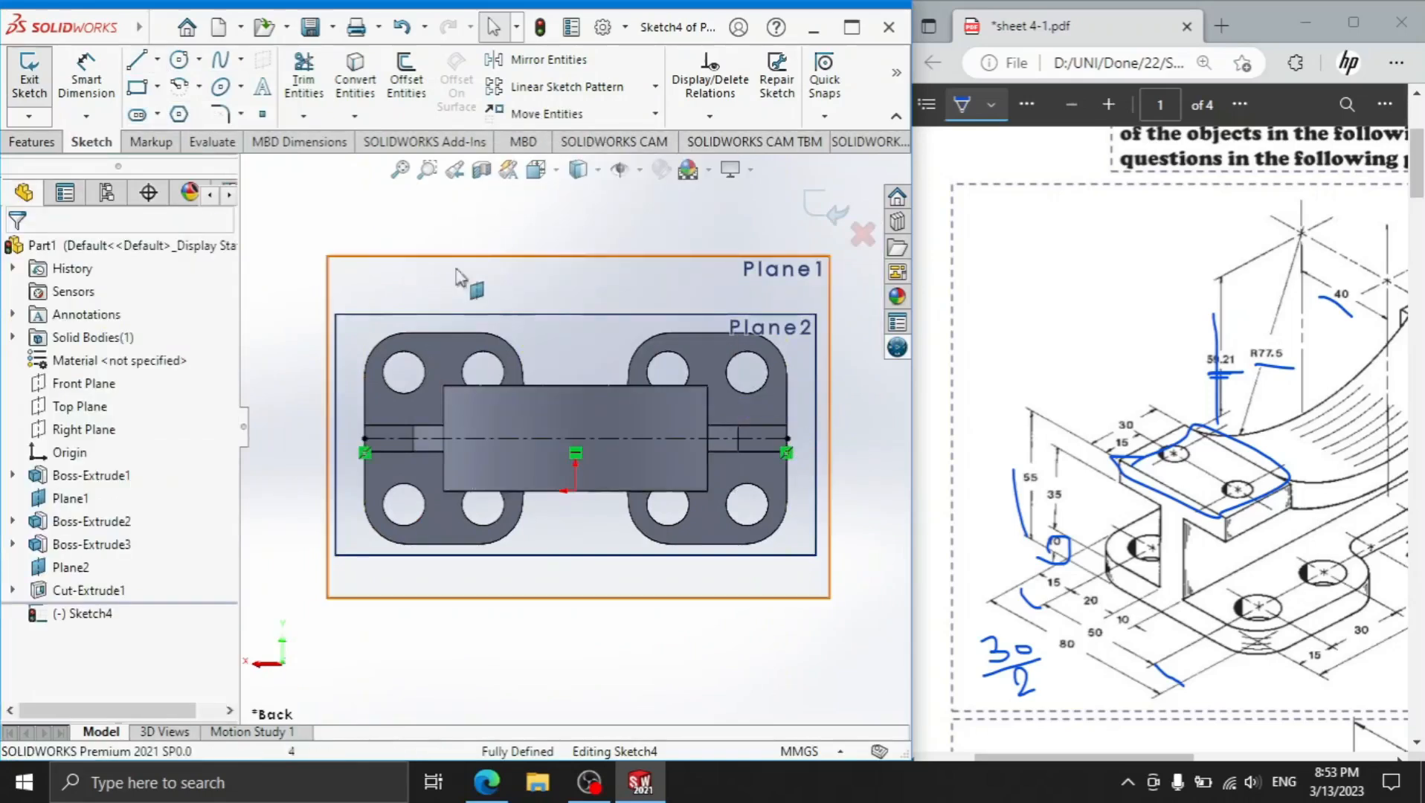
left_click(157, 59)
left_click(183, 109)
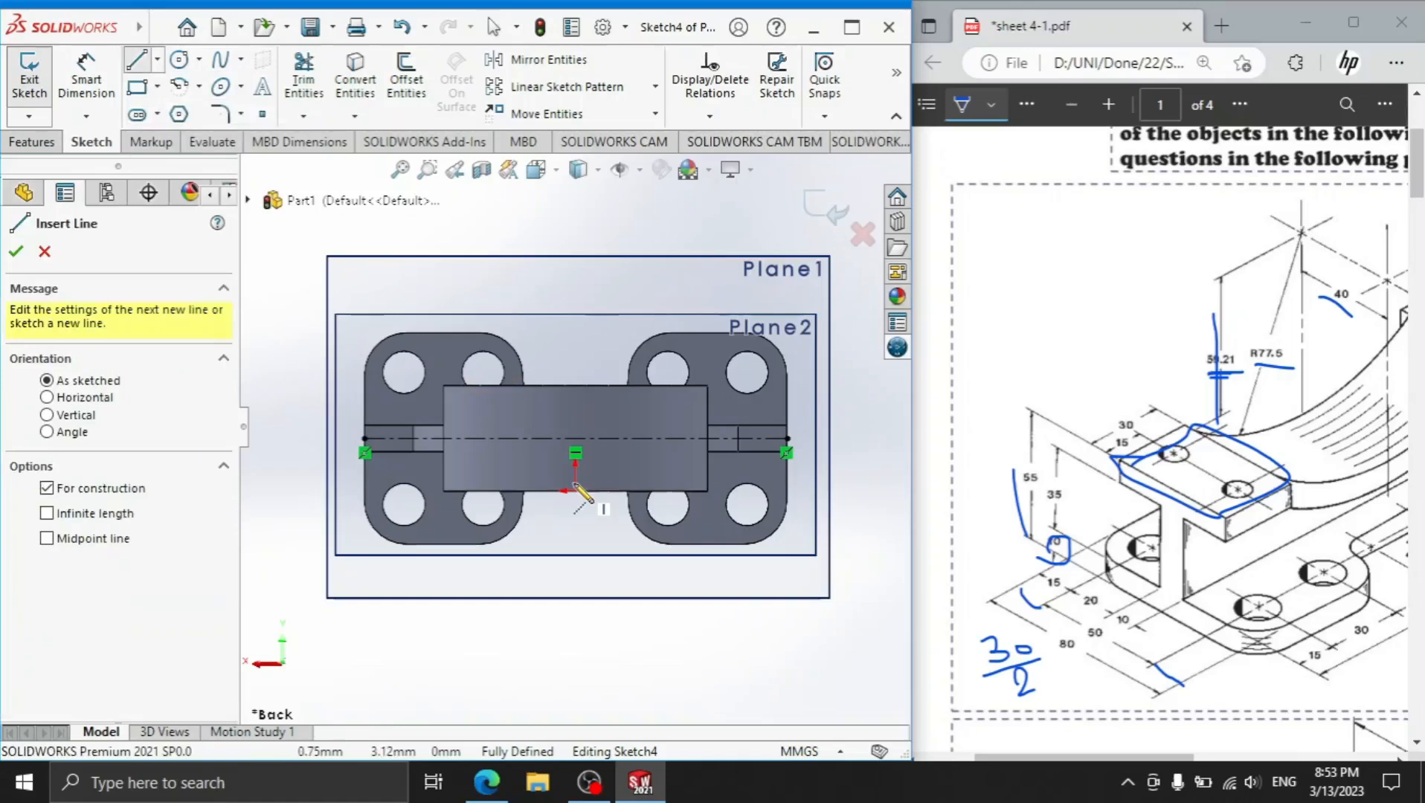
left_click(575, 491)
left_click(574, 385)
right_click(585, 345)
left_click(625, 300)
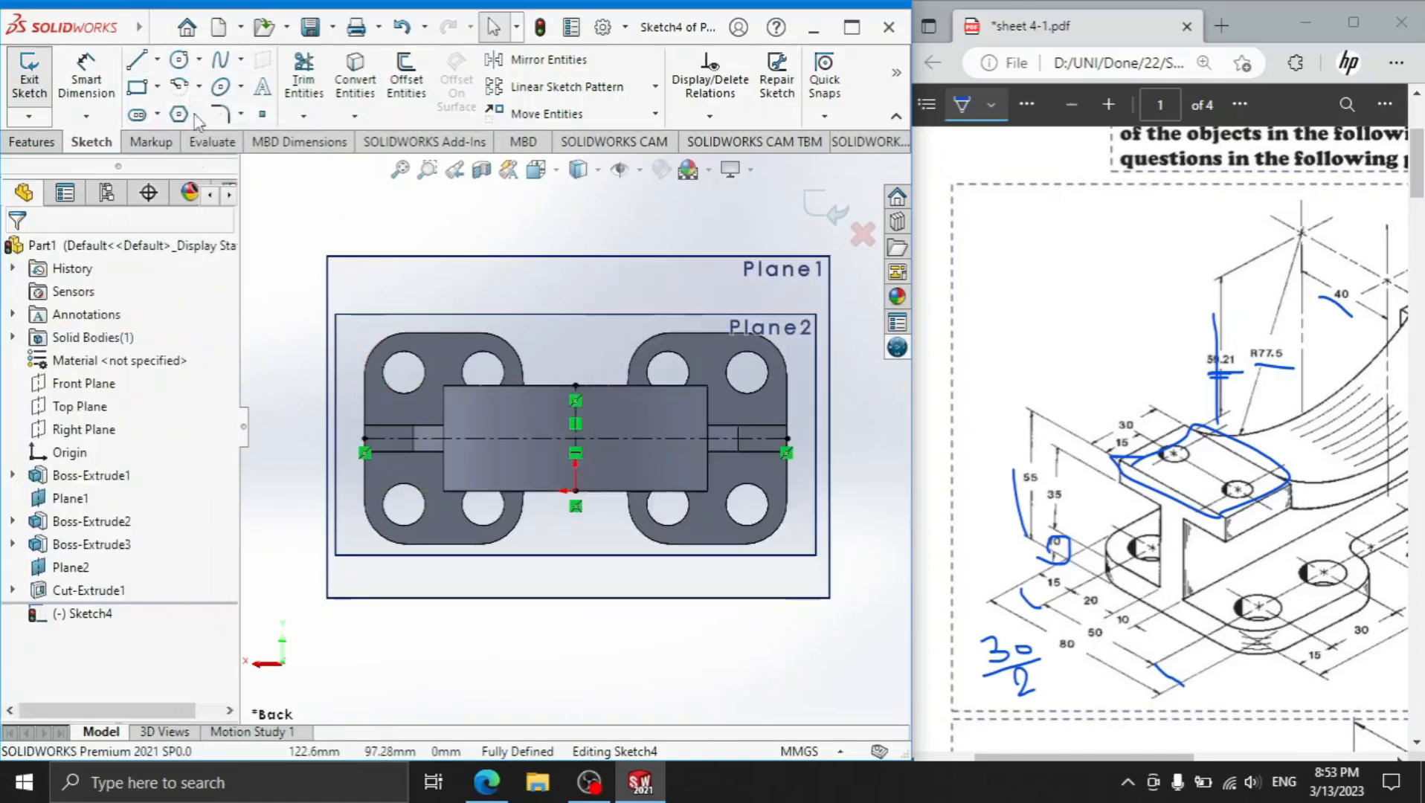
left_click(138, 88)
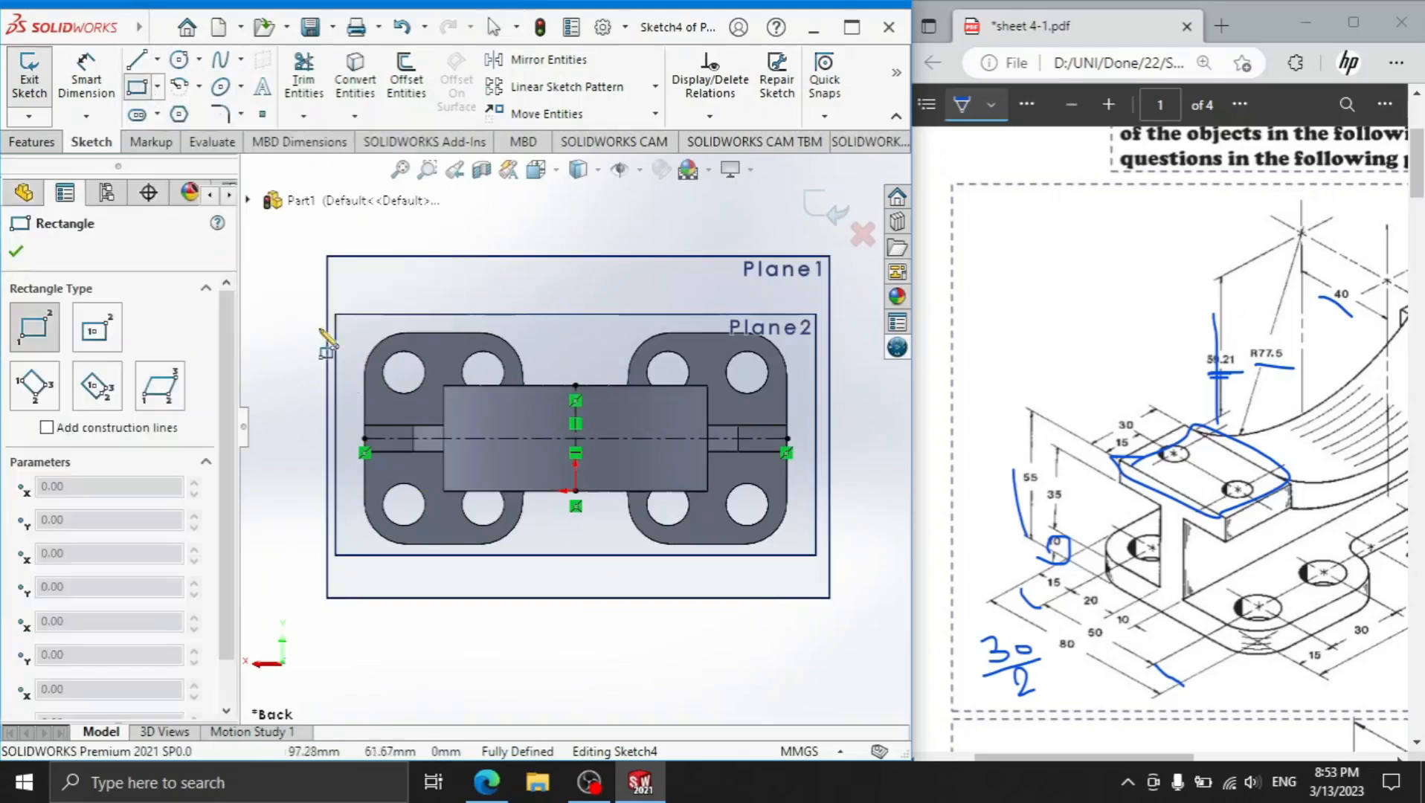
left_click(356, 521)
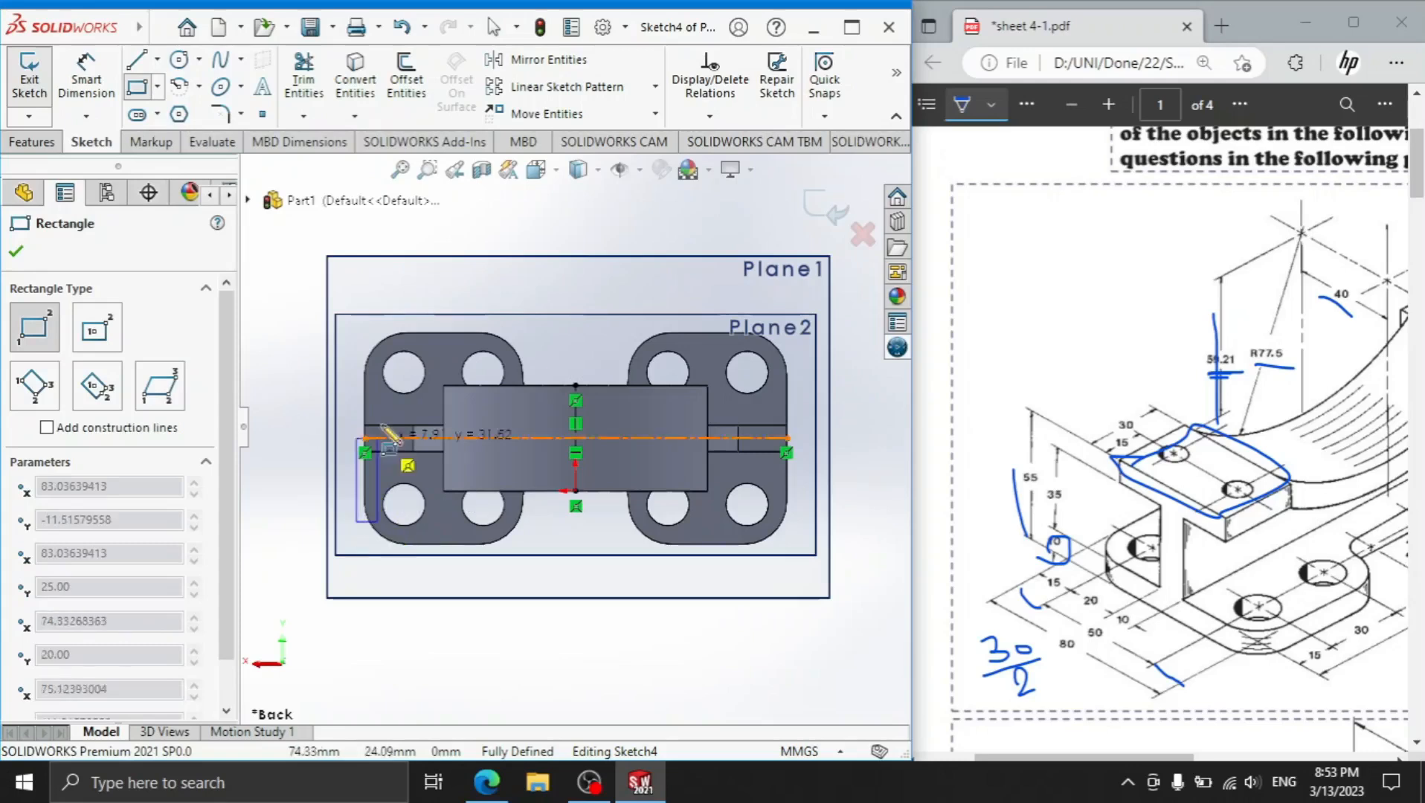
right_click(349, 260)
left_click(342, 280)
Sketch a closed rectangular pad outline with lines between the saddle's end edge and the base's outer end, extending past both sides of the saddle.
left_click(138, 61)
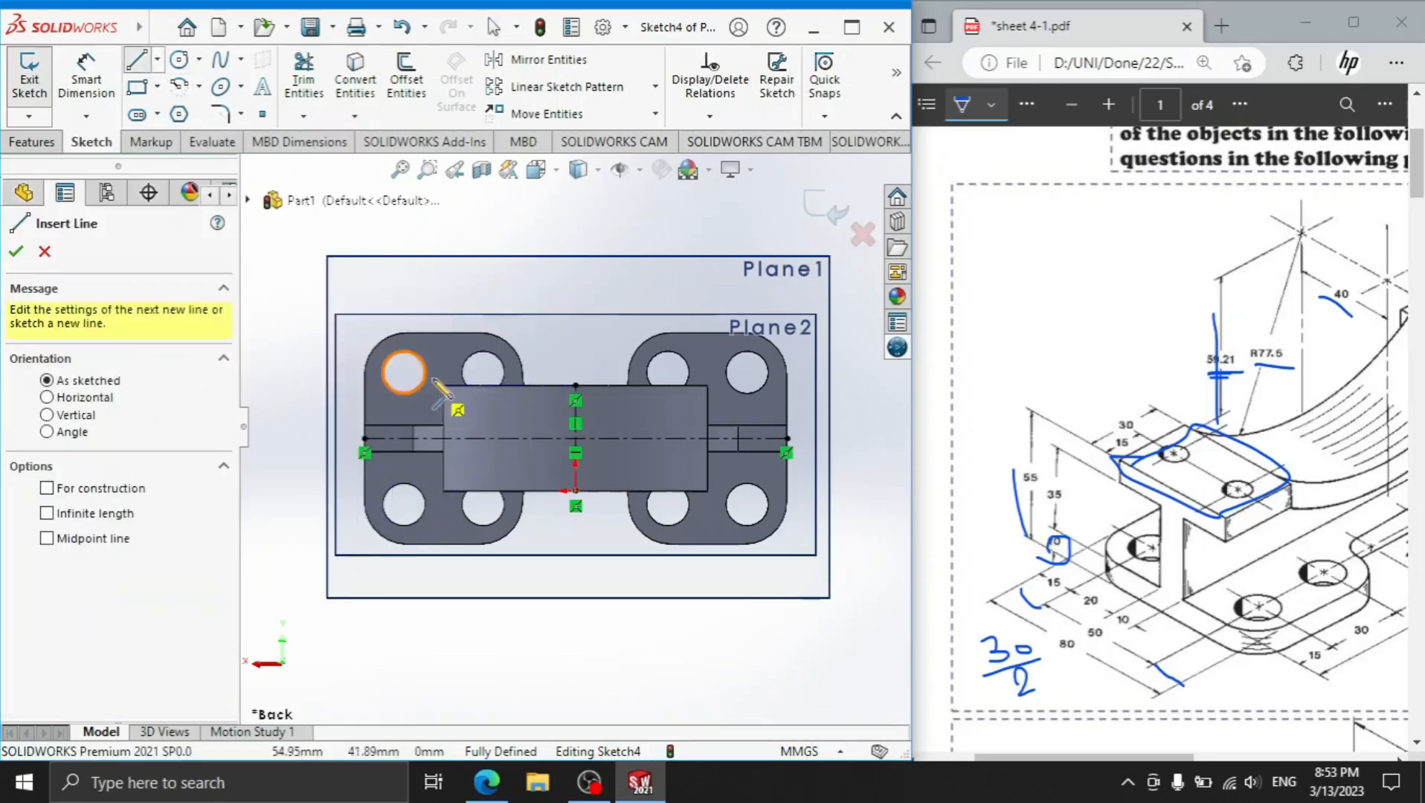
left_click(444, 386)
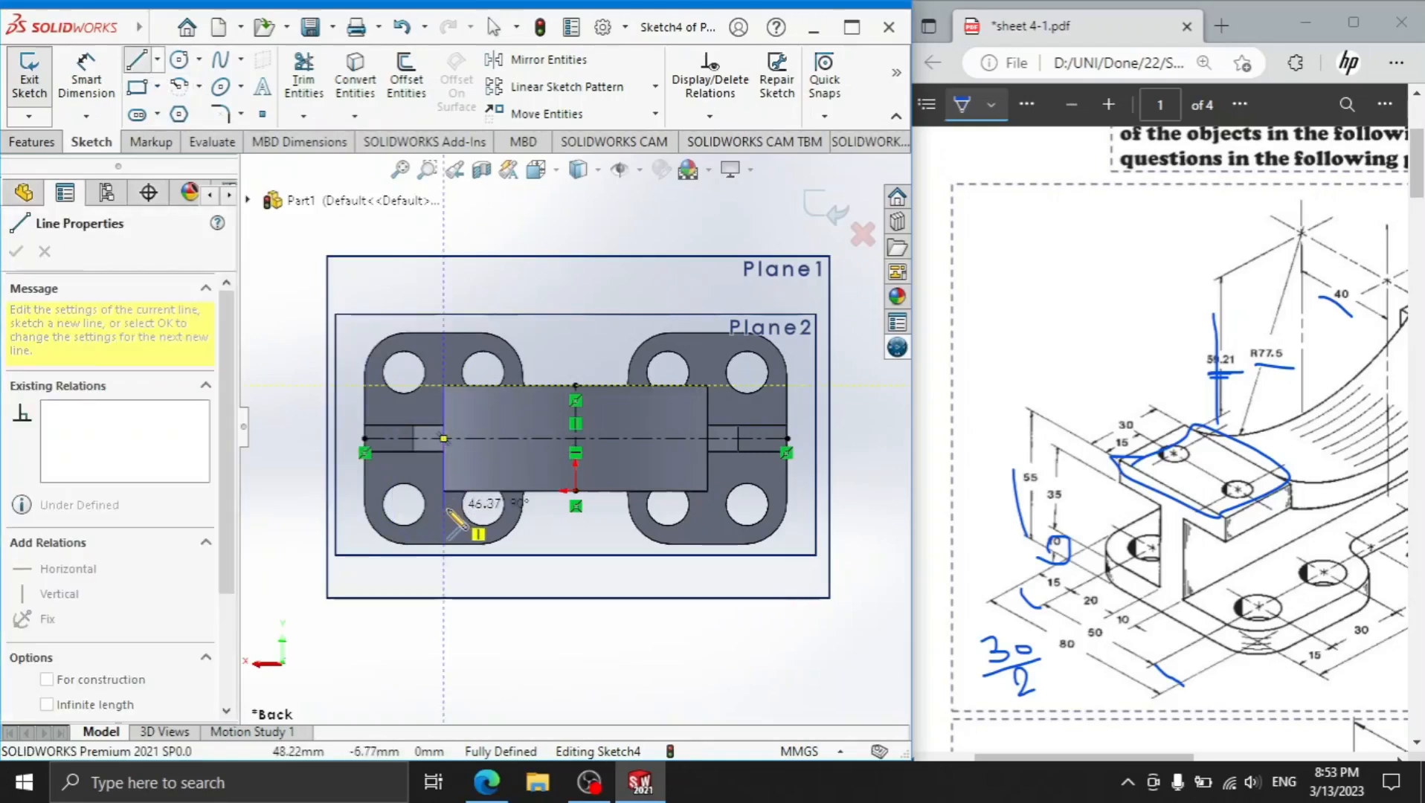
left_click(444, 524)
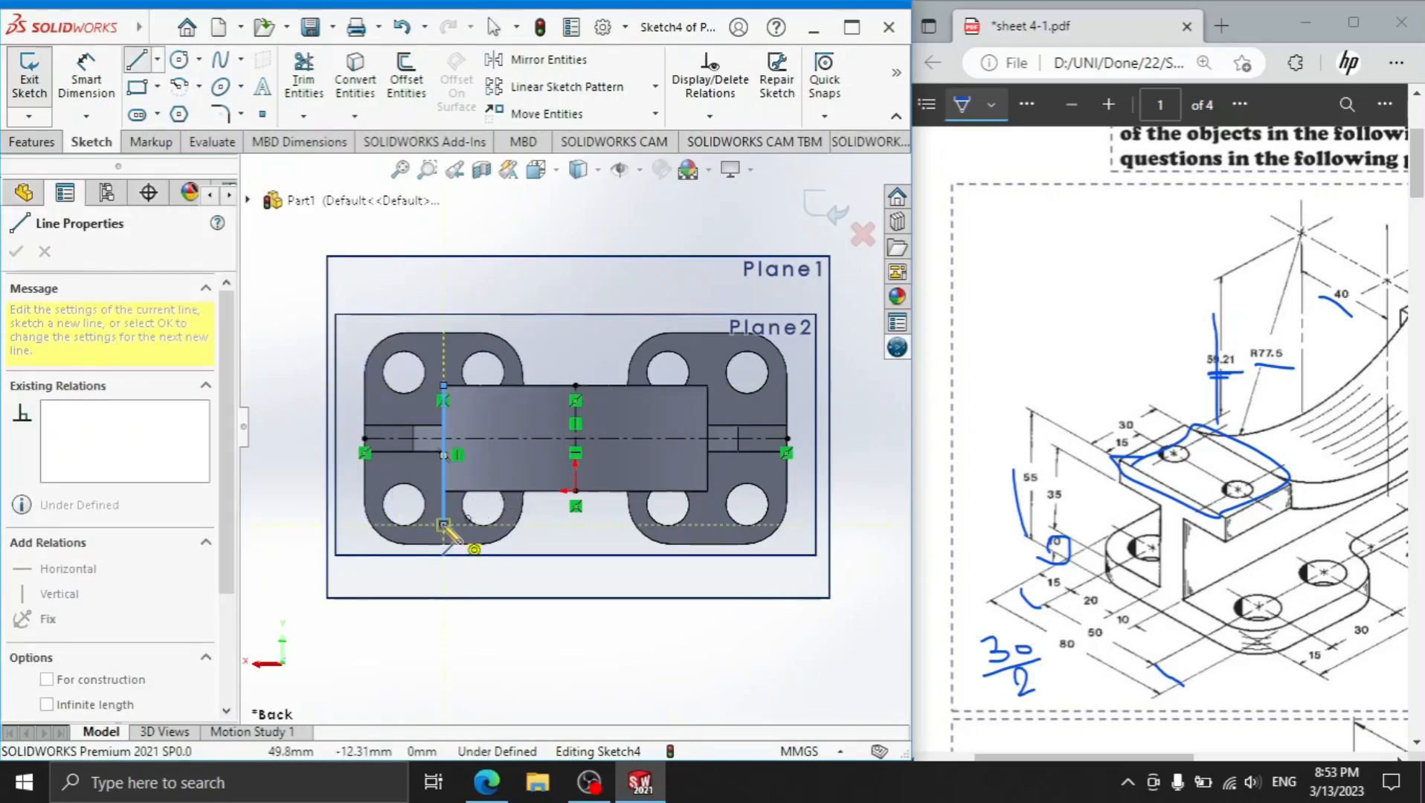
left_click(365, 524)
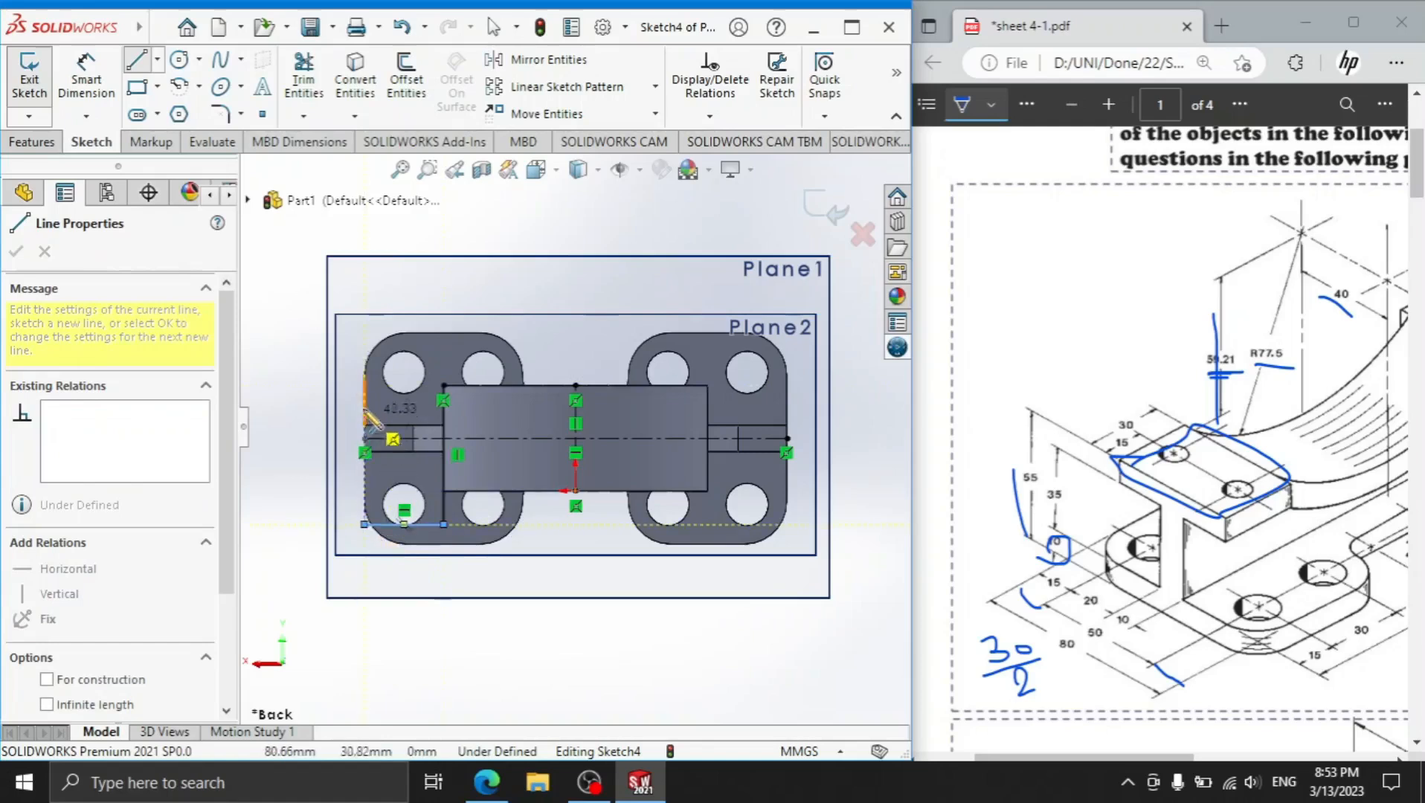
left_click(364, 352)
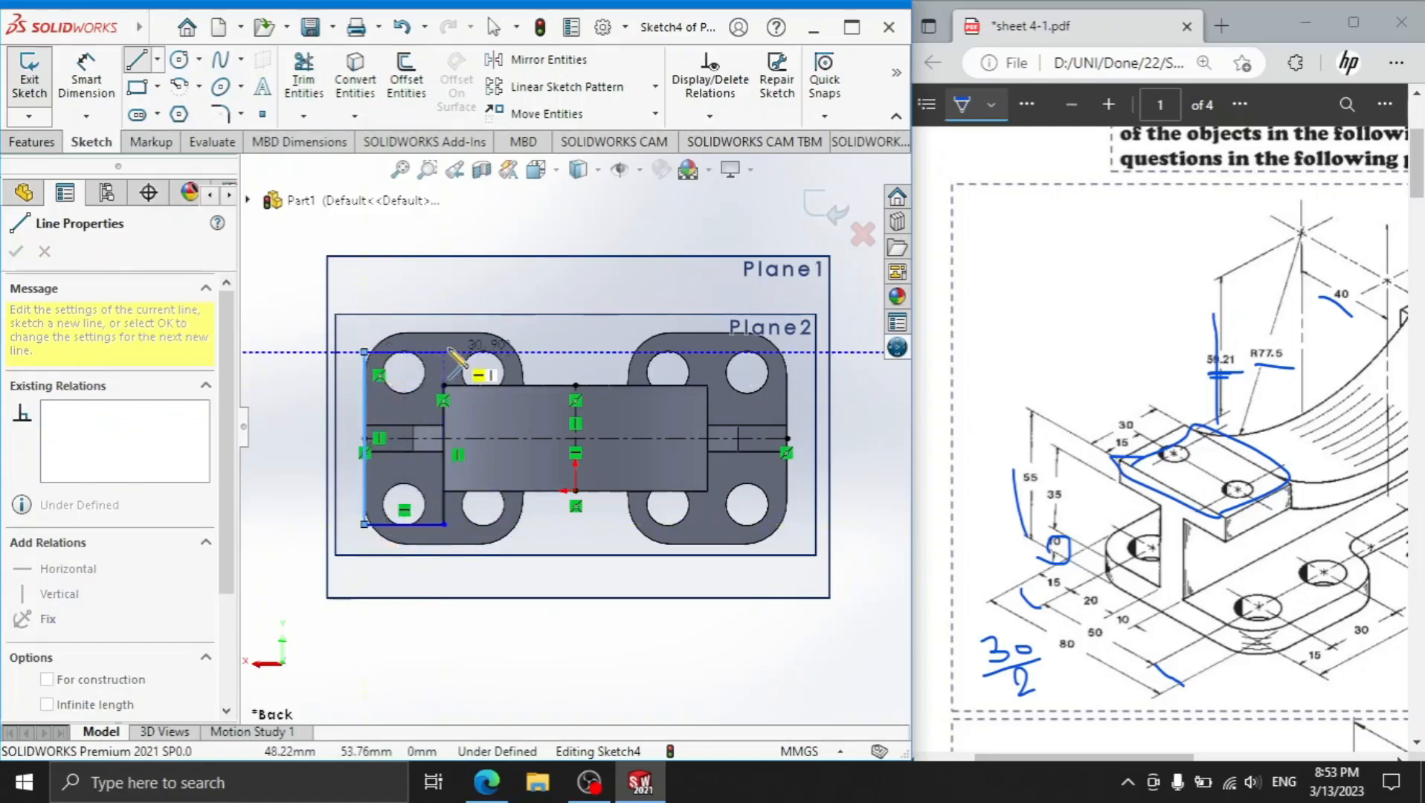
left_click(444, 353)
left_click(444, 385)
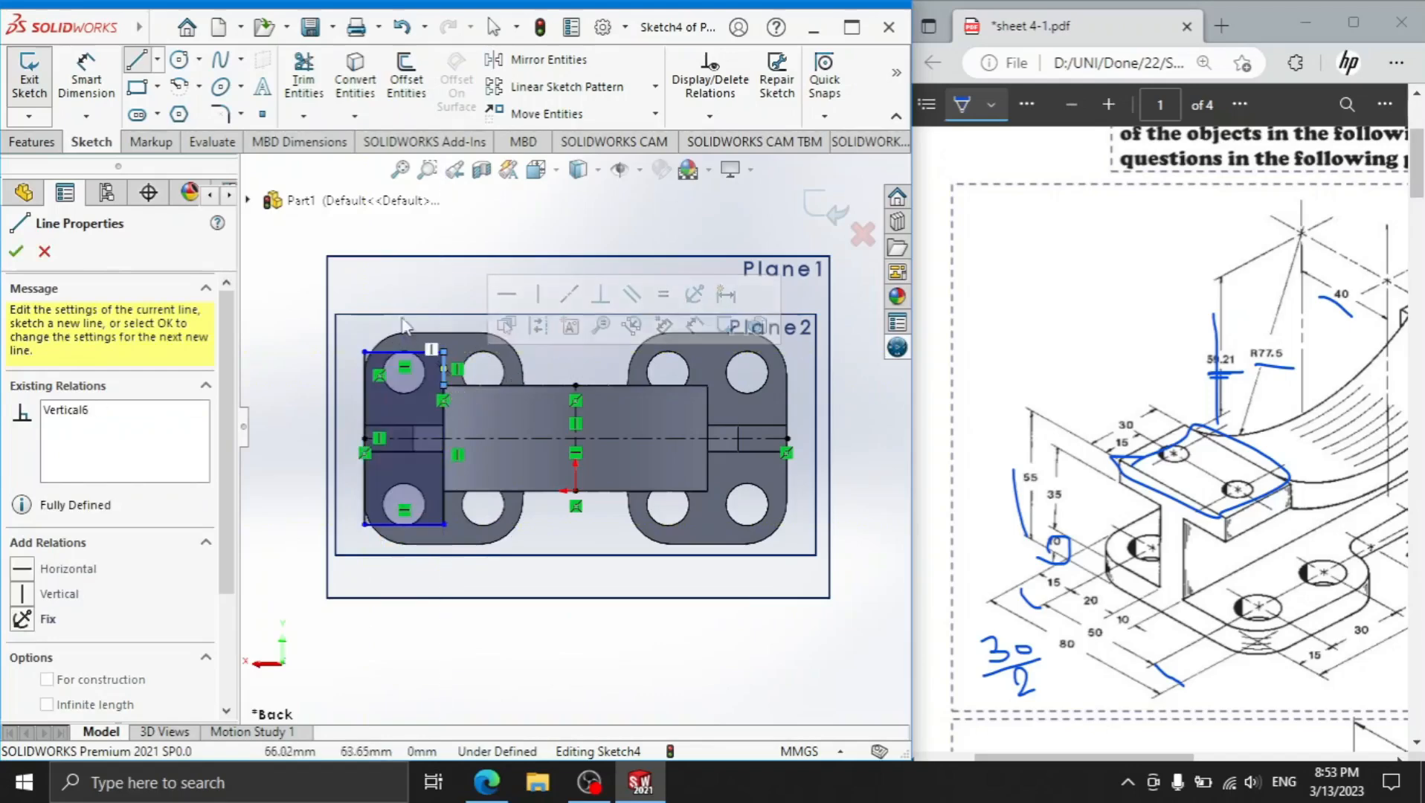
right_click(394, 287)
key("Escape")
key("Escape")
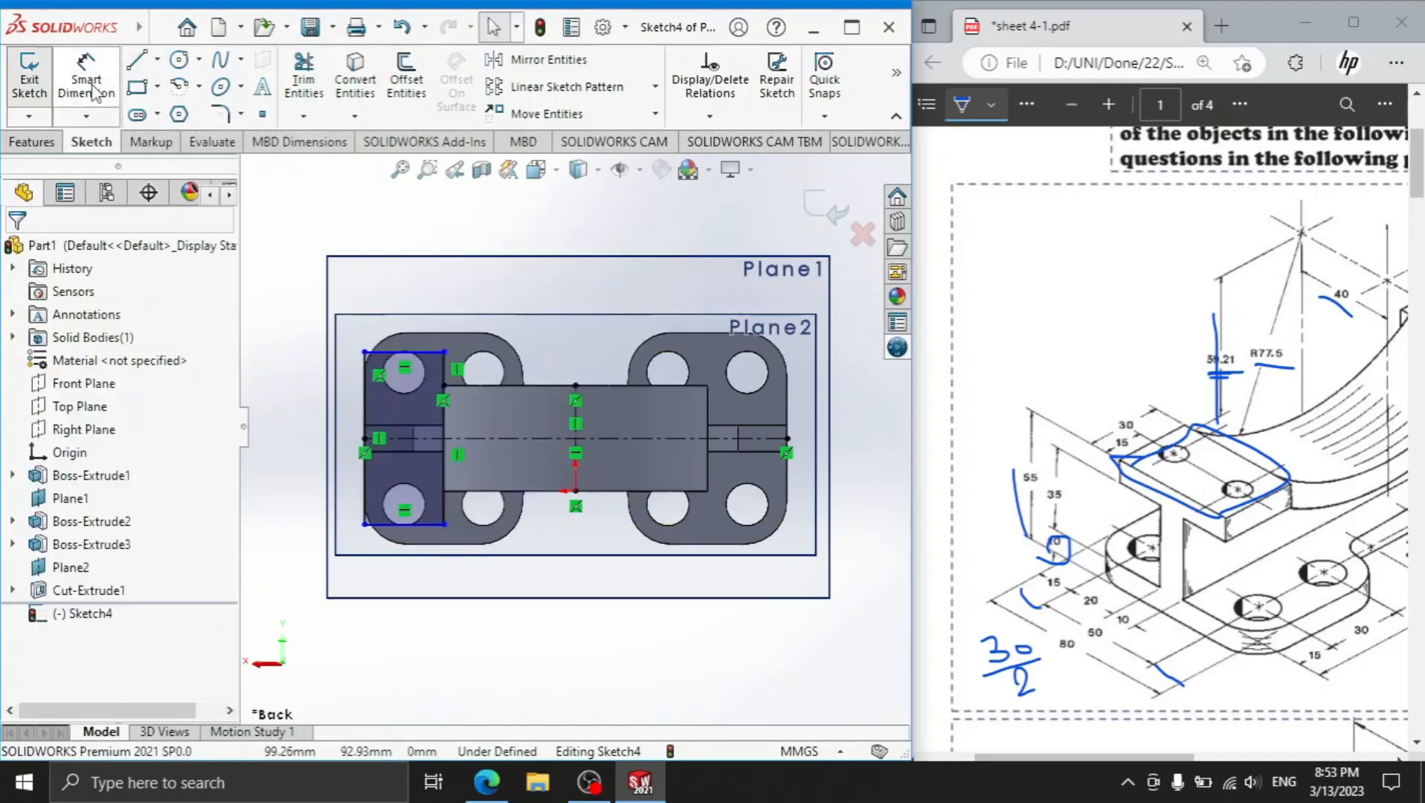
Add a driven width dimension between the pad outline's two vertical sides.
left_click(89, 87)
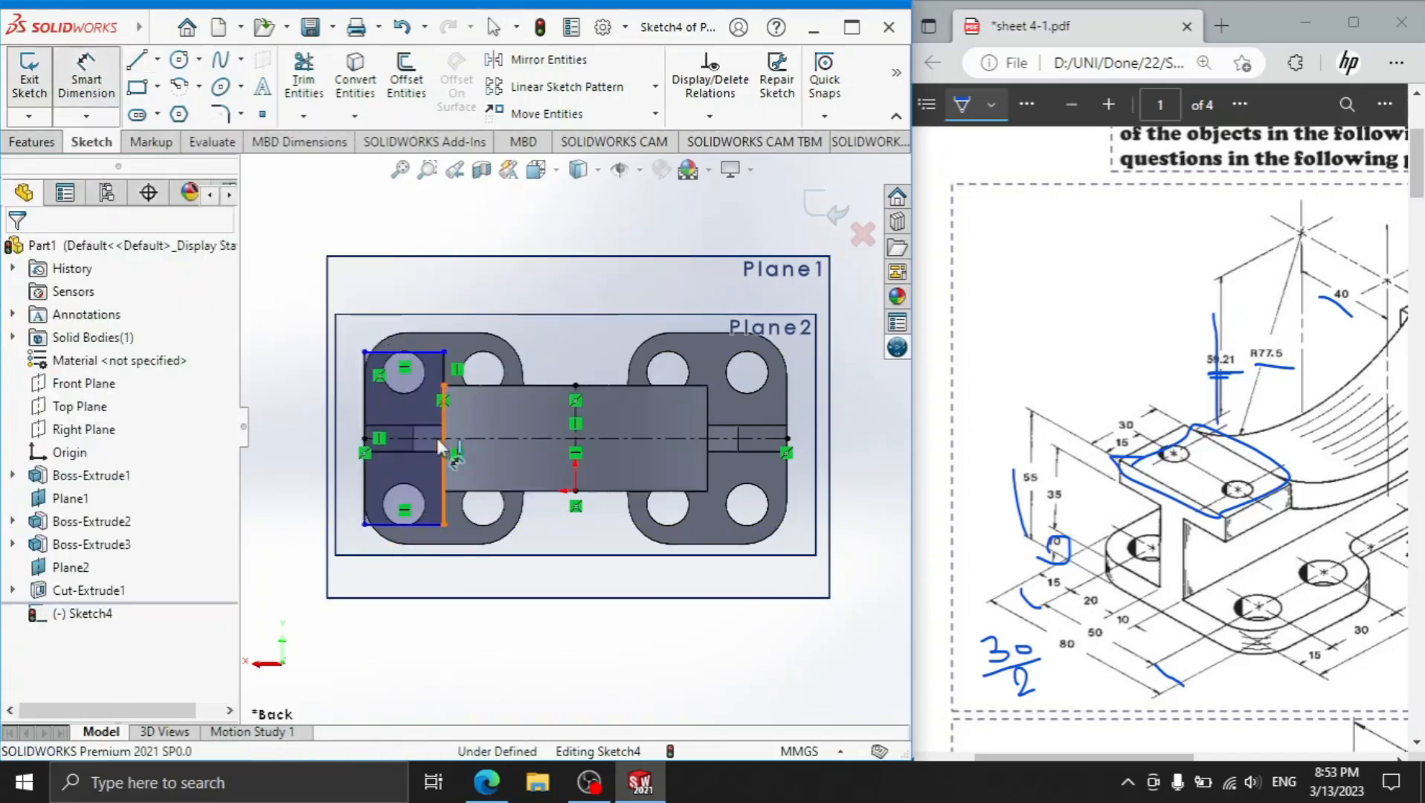
left_click(445, 446)
left_click(365, 418)
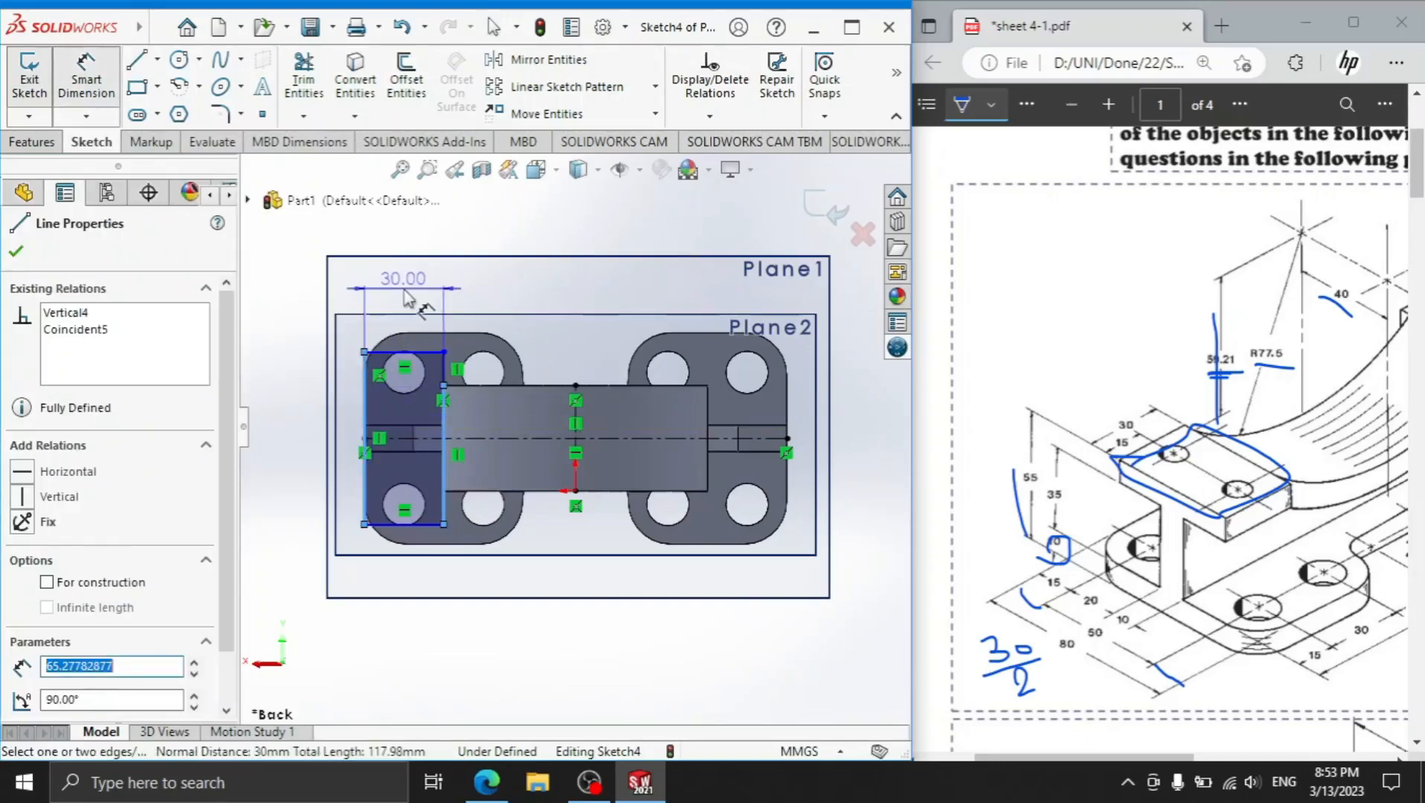
left_click(406, 299)
left_click(563, 394)
Dimension the pad outline's upper edge 30 mm from the horizontal centerline.
scroll(428, 391, "down", 3)
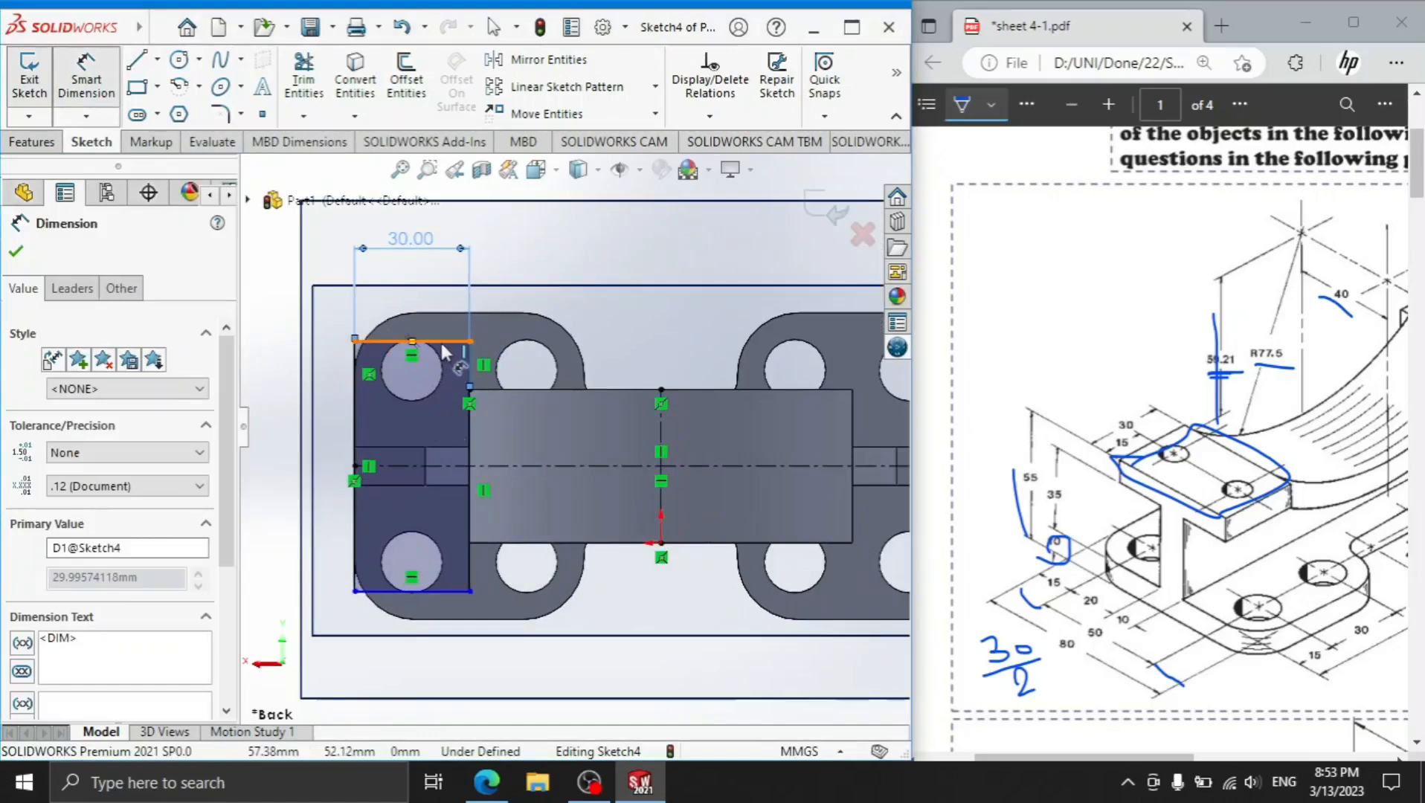
left_click_drag(1063, 759, 1189, 732)
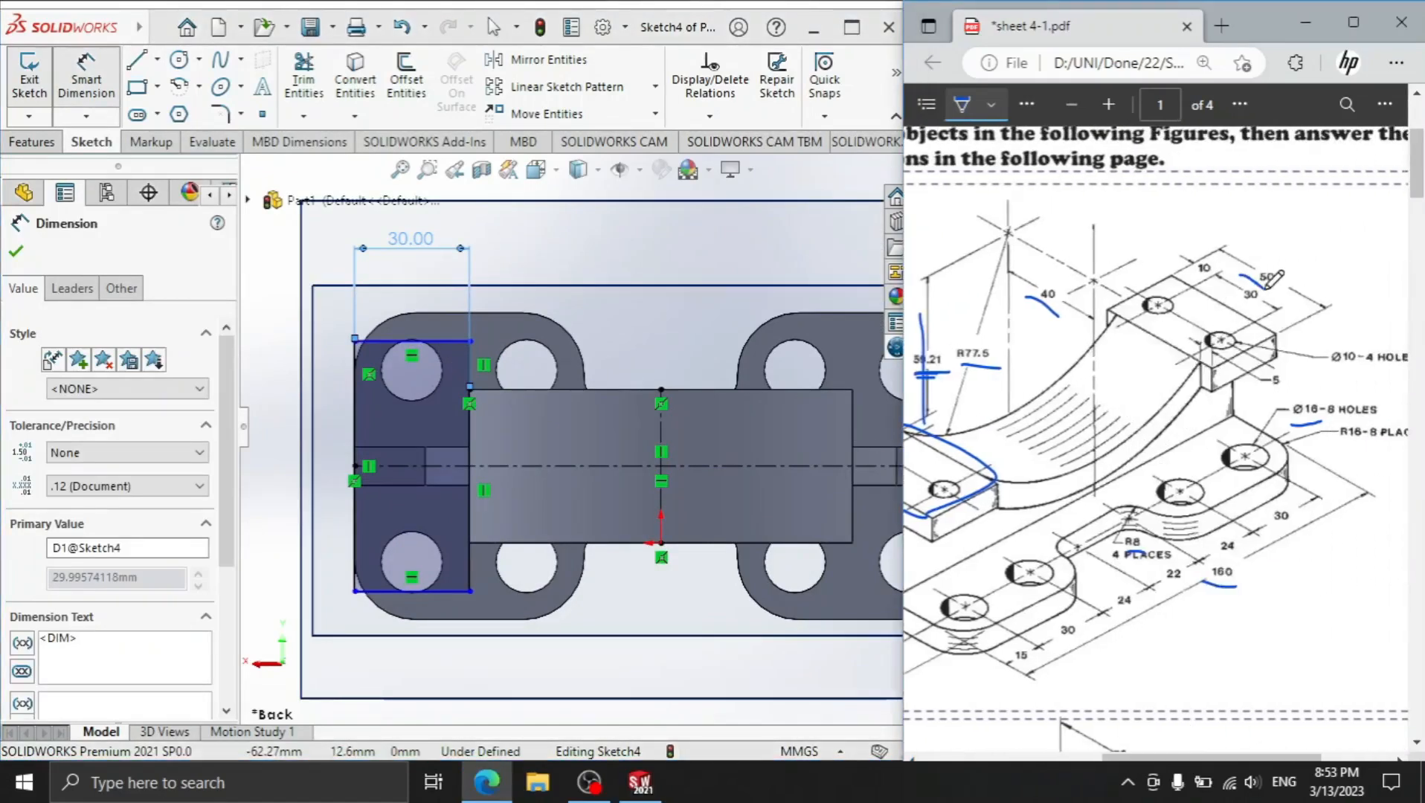
left_click(410, 343)
left_click(476, 466)
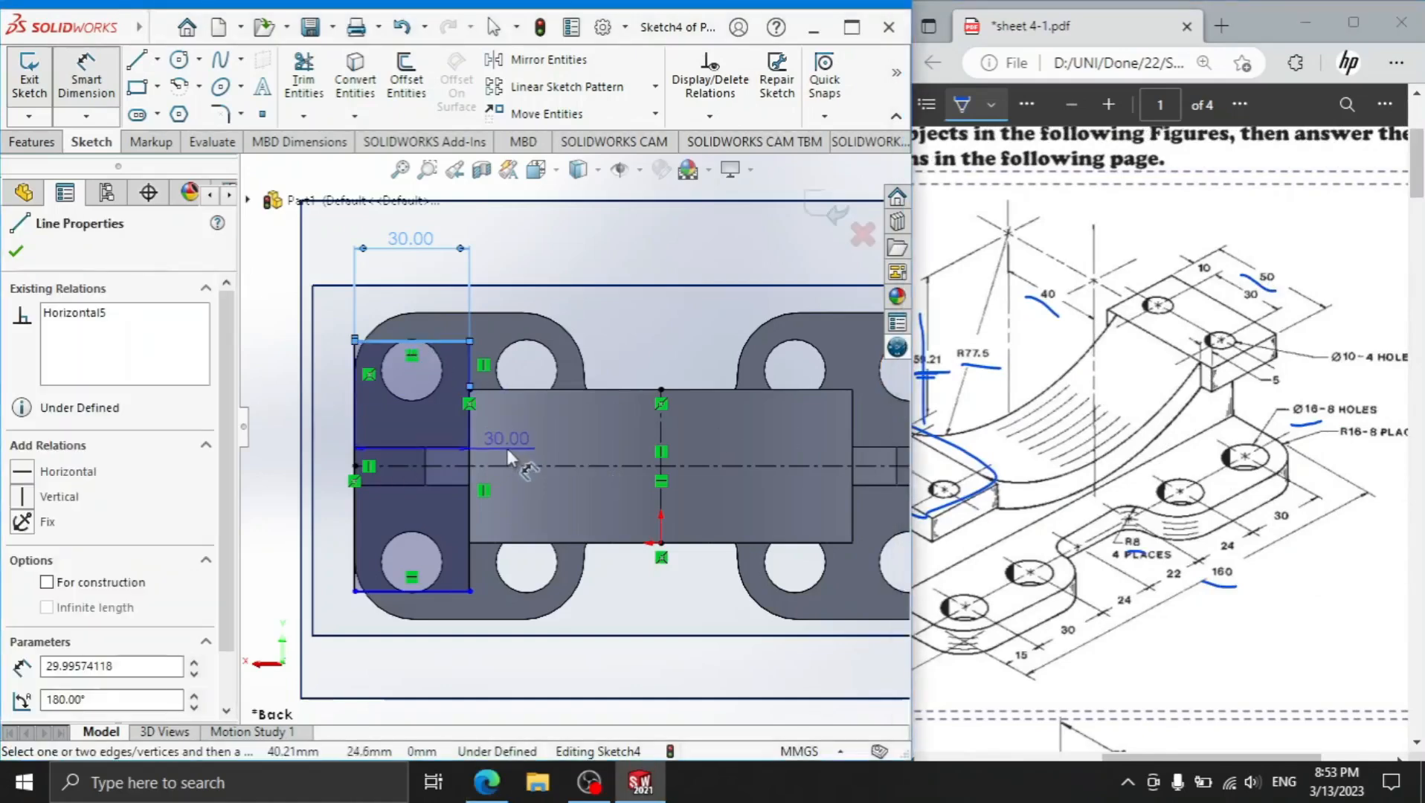
left_click(520, 440)
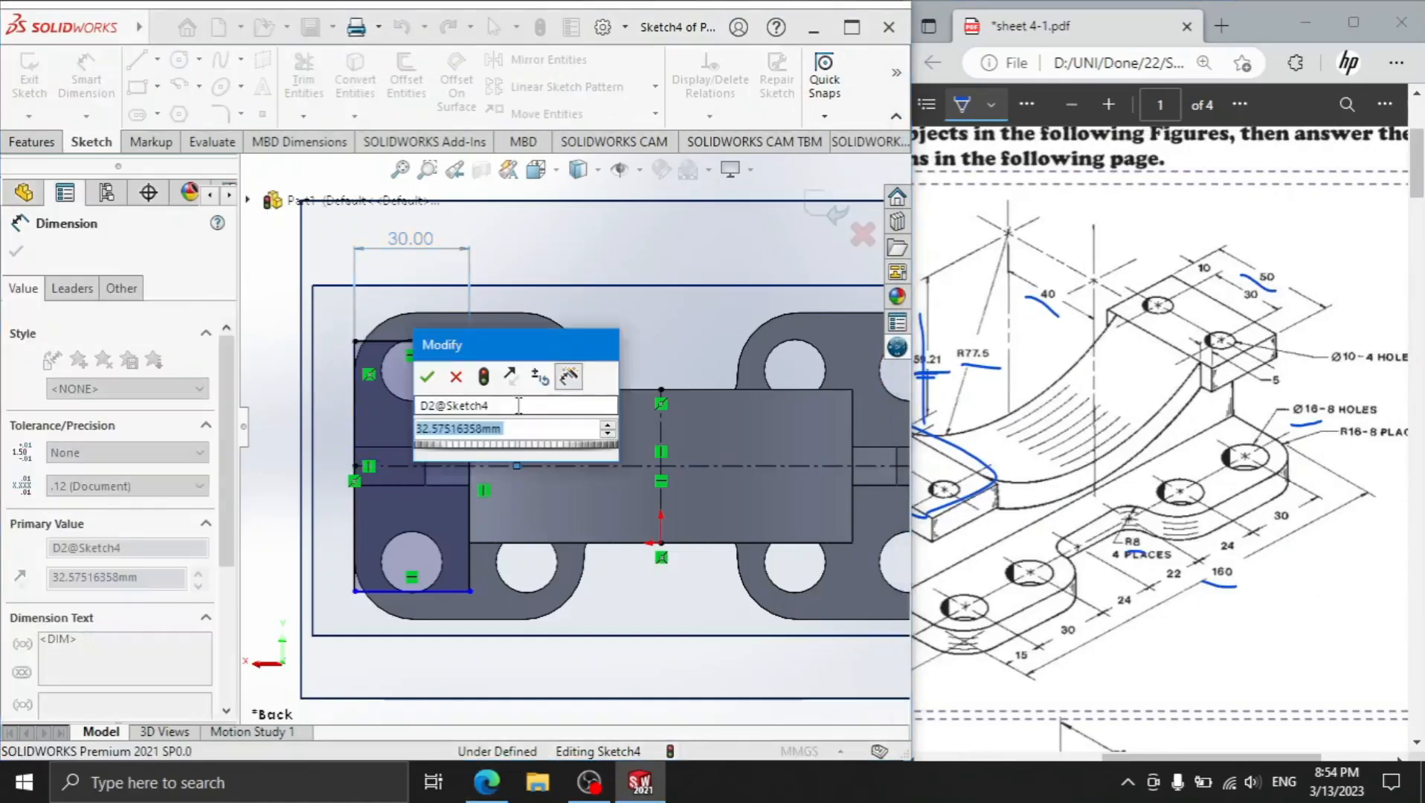
type("30")
key("Return")
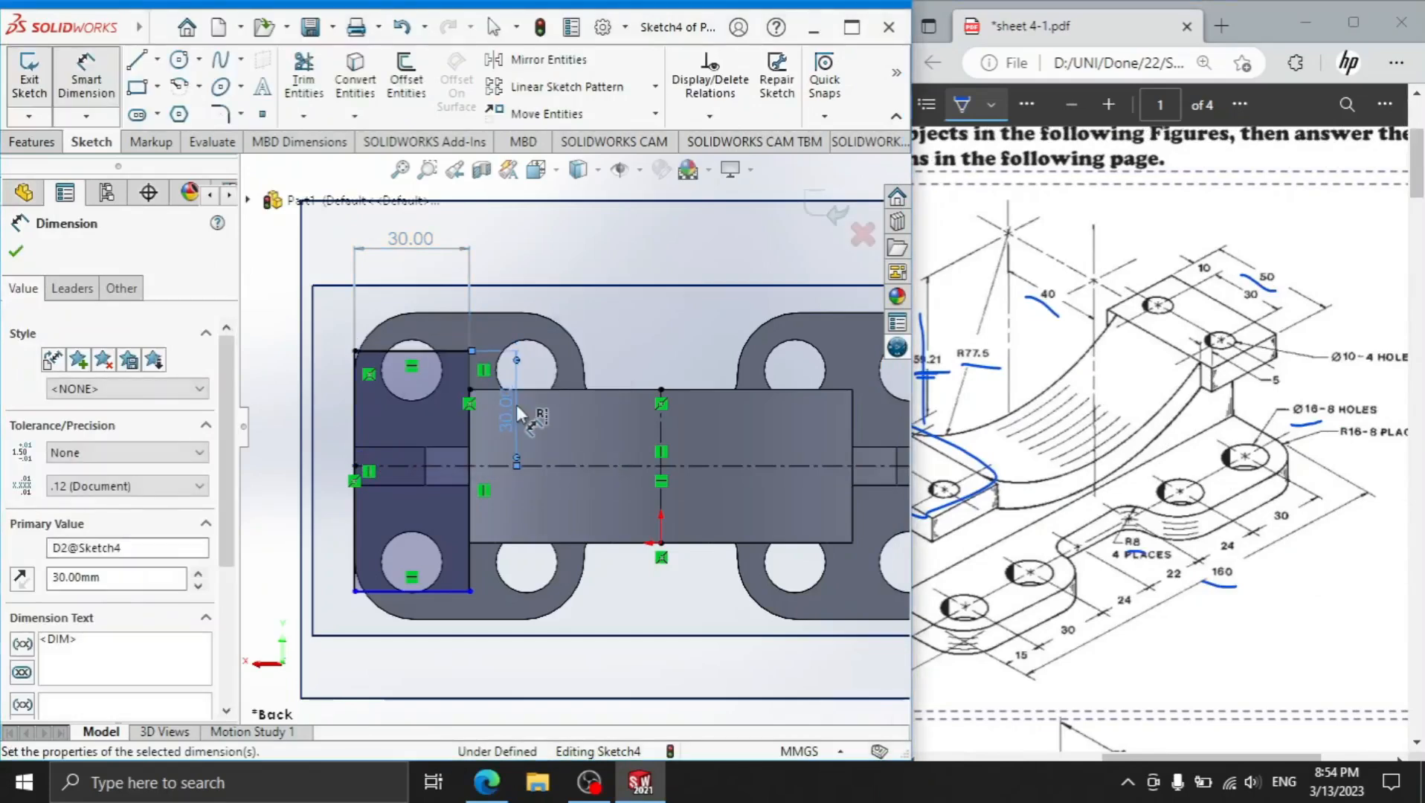
Dimension the pad outline 50 mm between its upper and lower edges and set the upper edge's distance from the centerline to 25 mm.
left_click(439, 347)
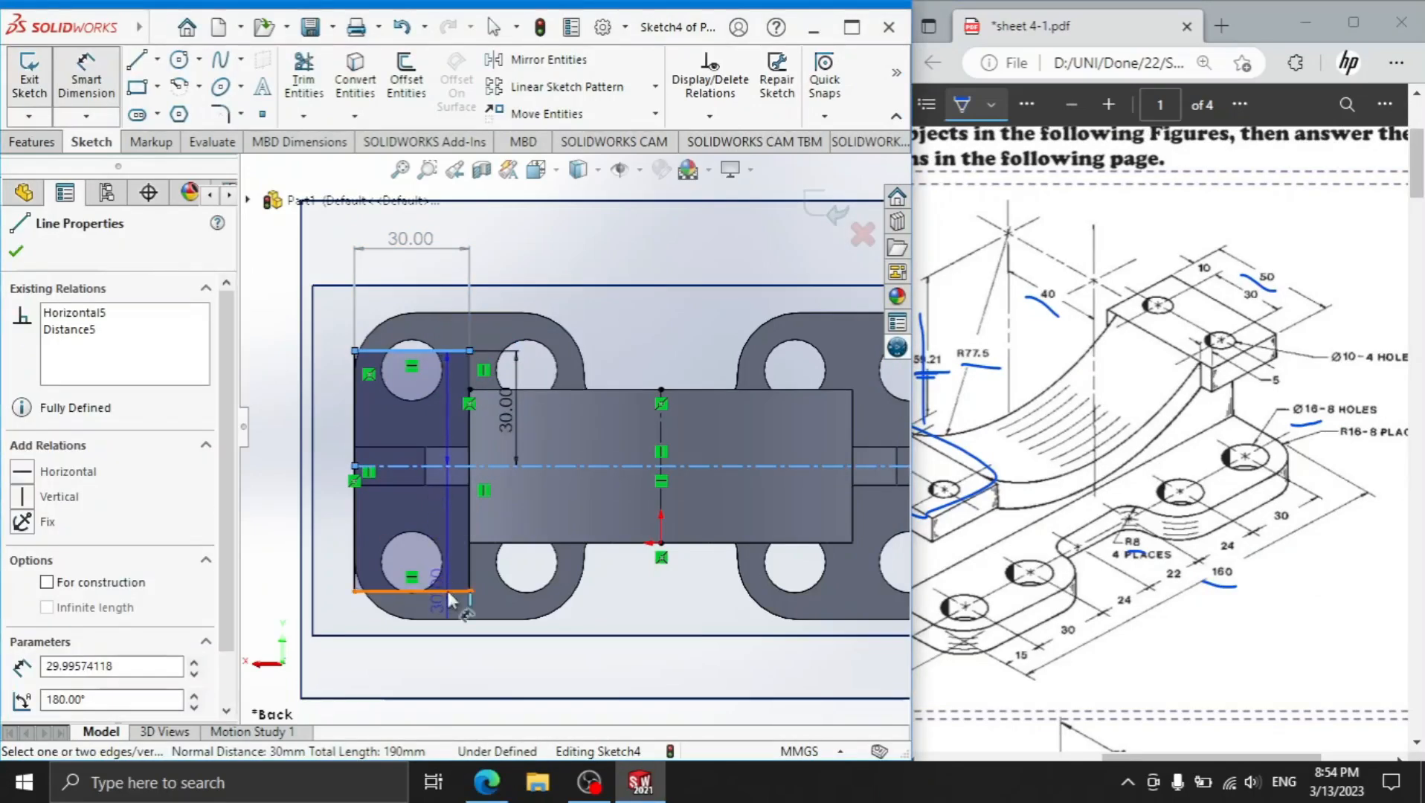
left_click(446, 591)
left_click(290, 469)
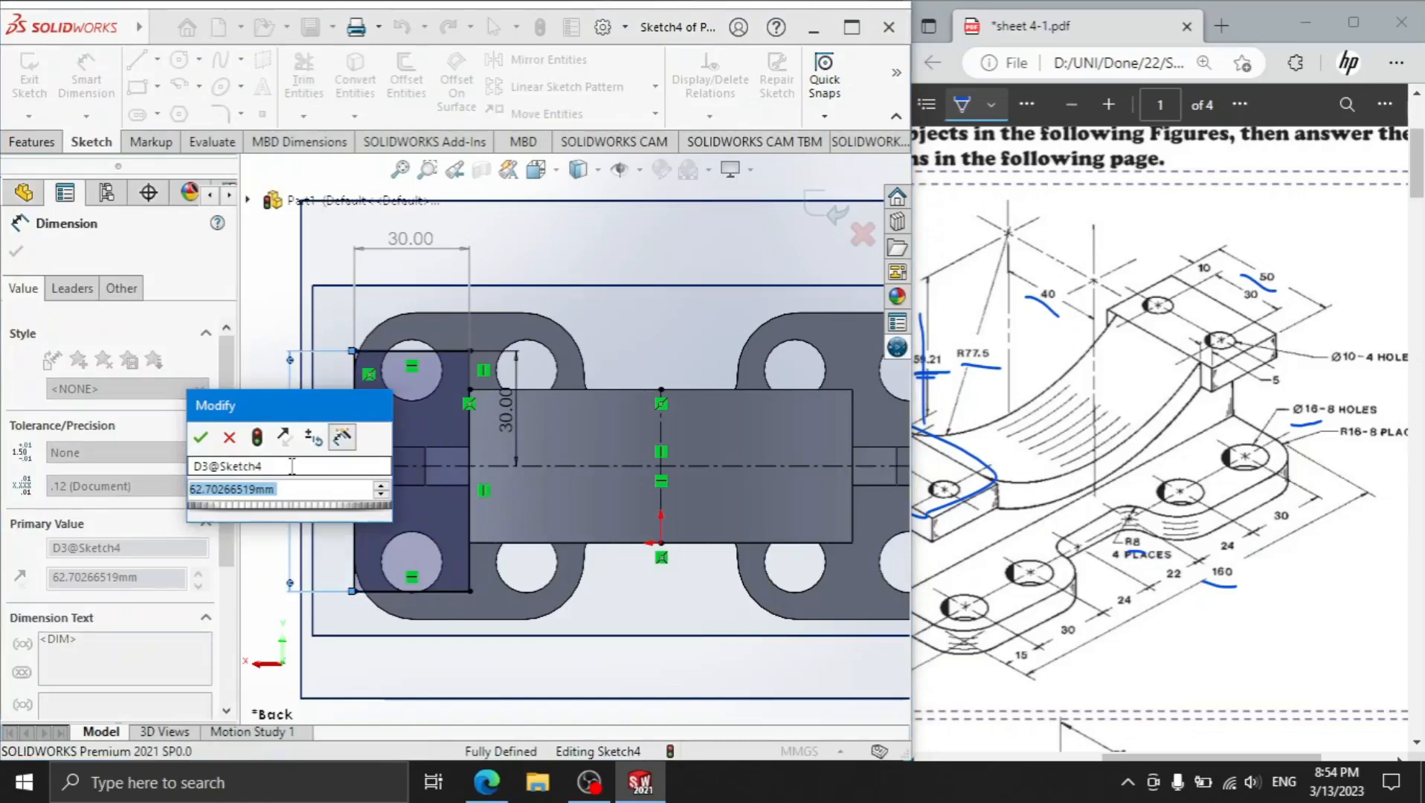
type("50")
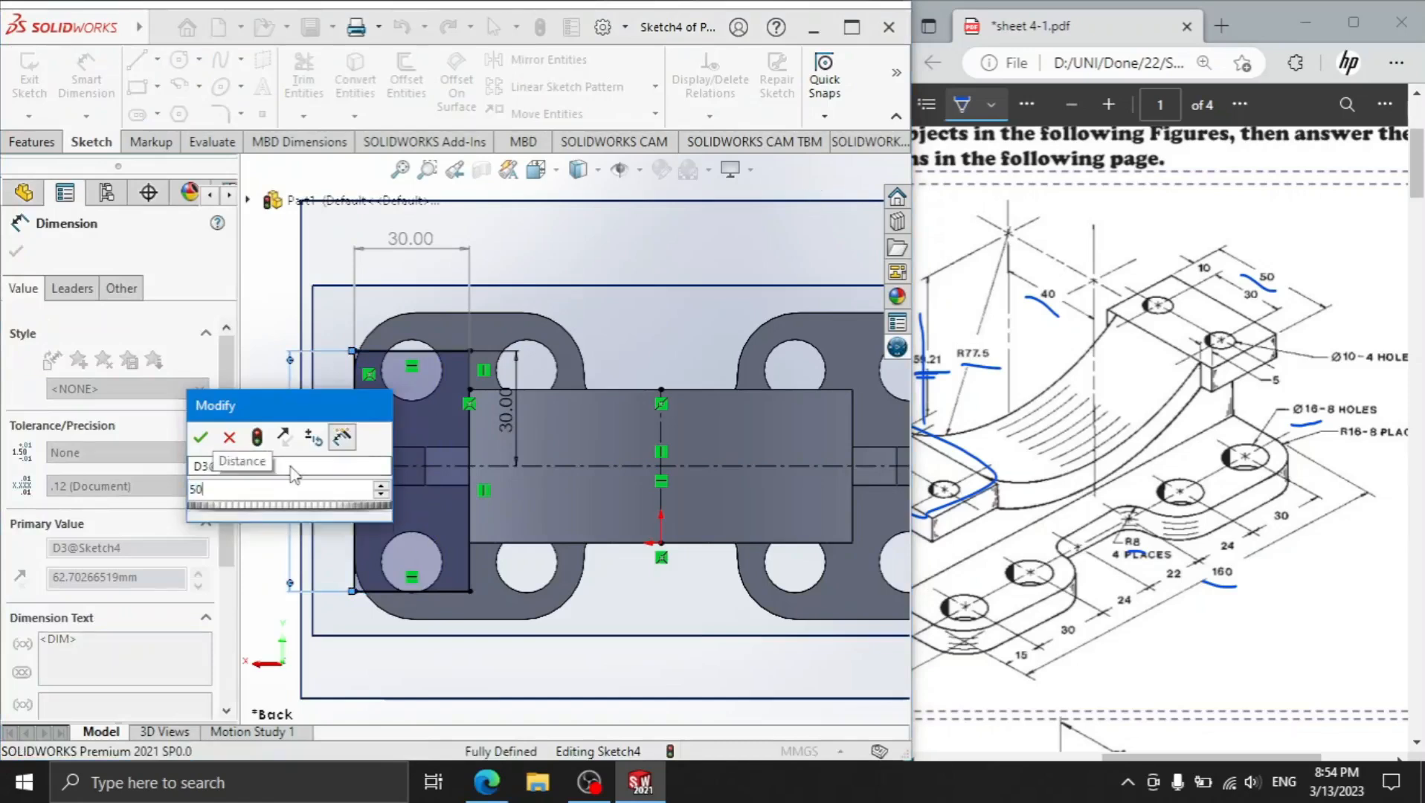
key("Return")
left_click(510, 413)
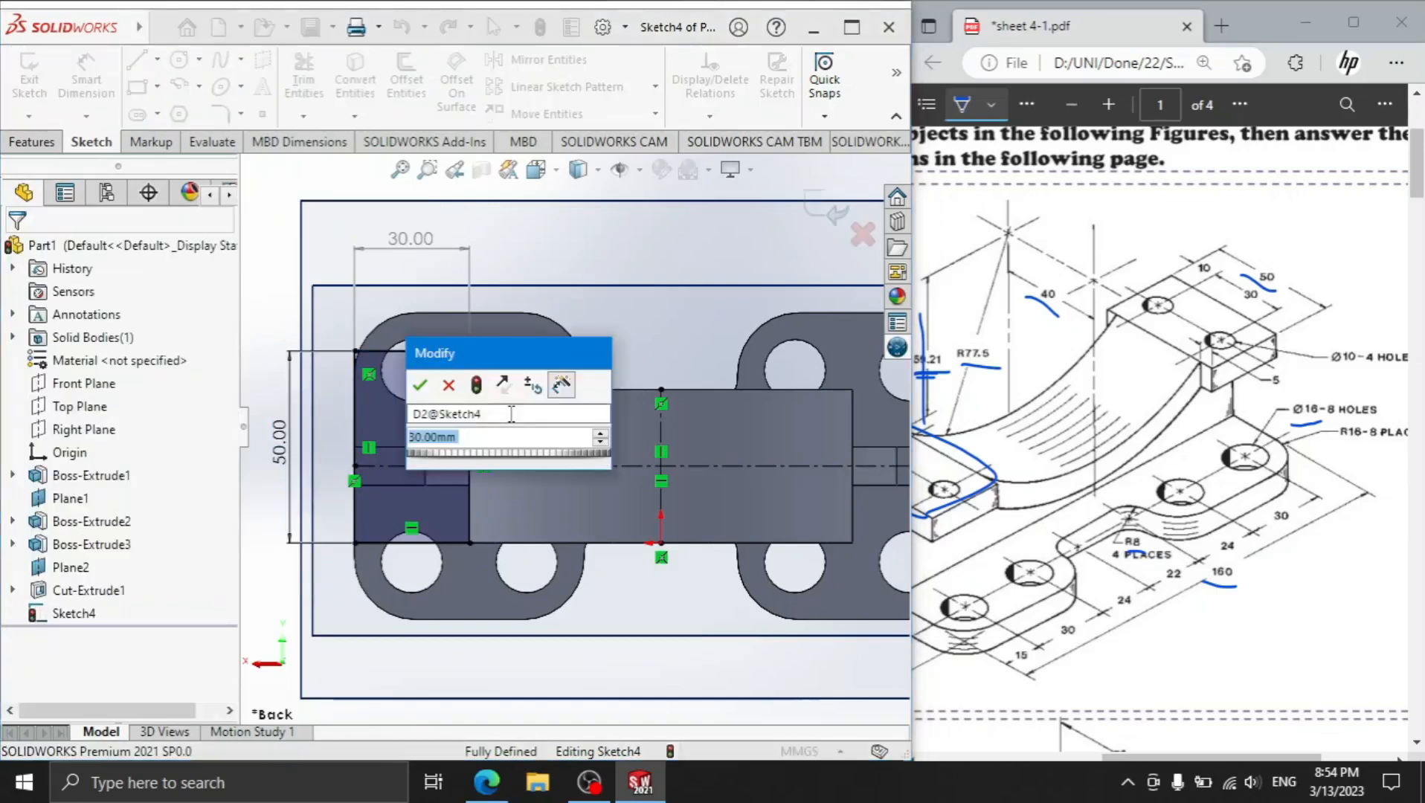
type("25")
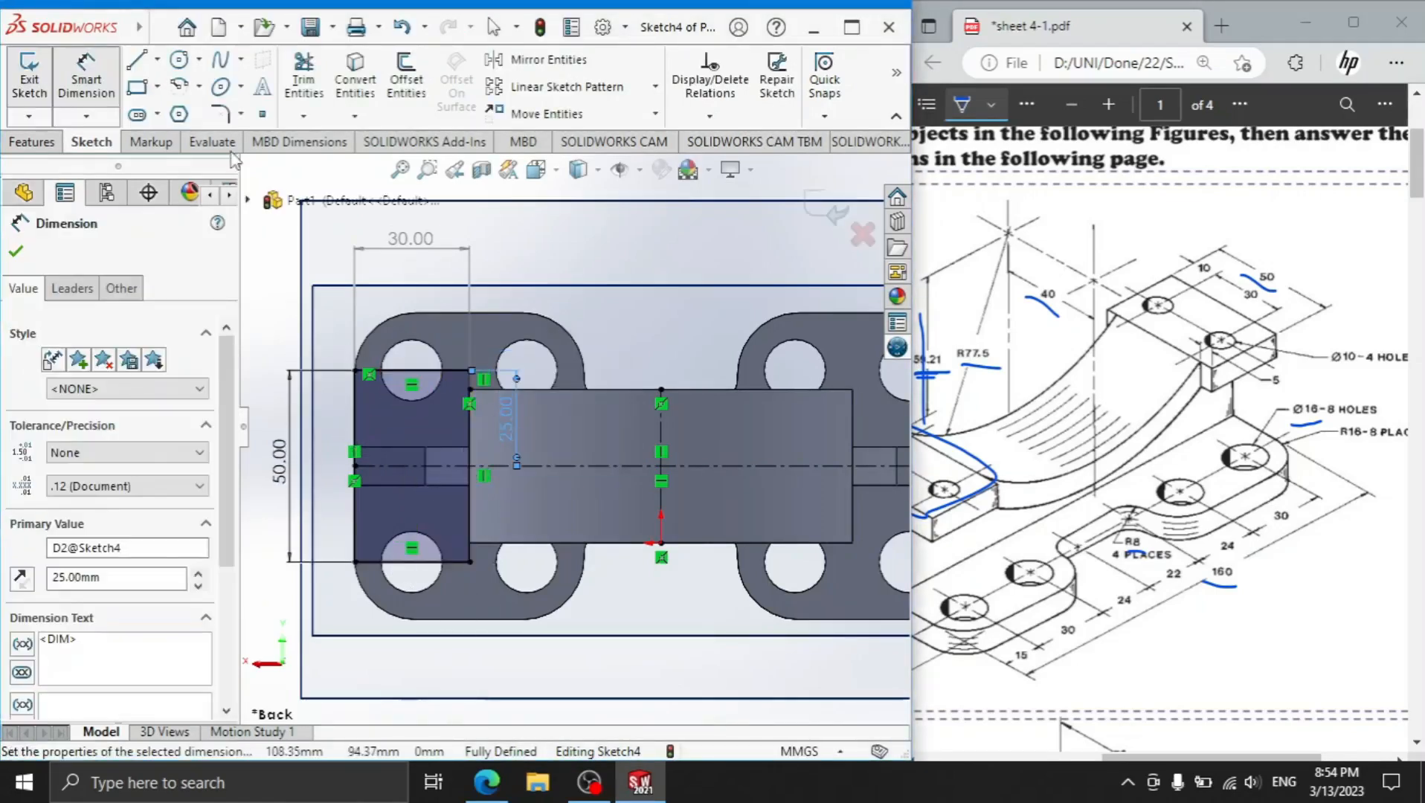
Sketch a circle inside the pad outline above the horizontal centerline and dimension its diameter as 10 mm.
left_click(178, 60)
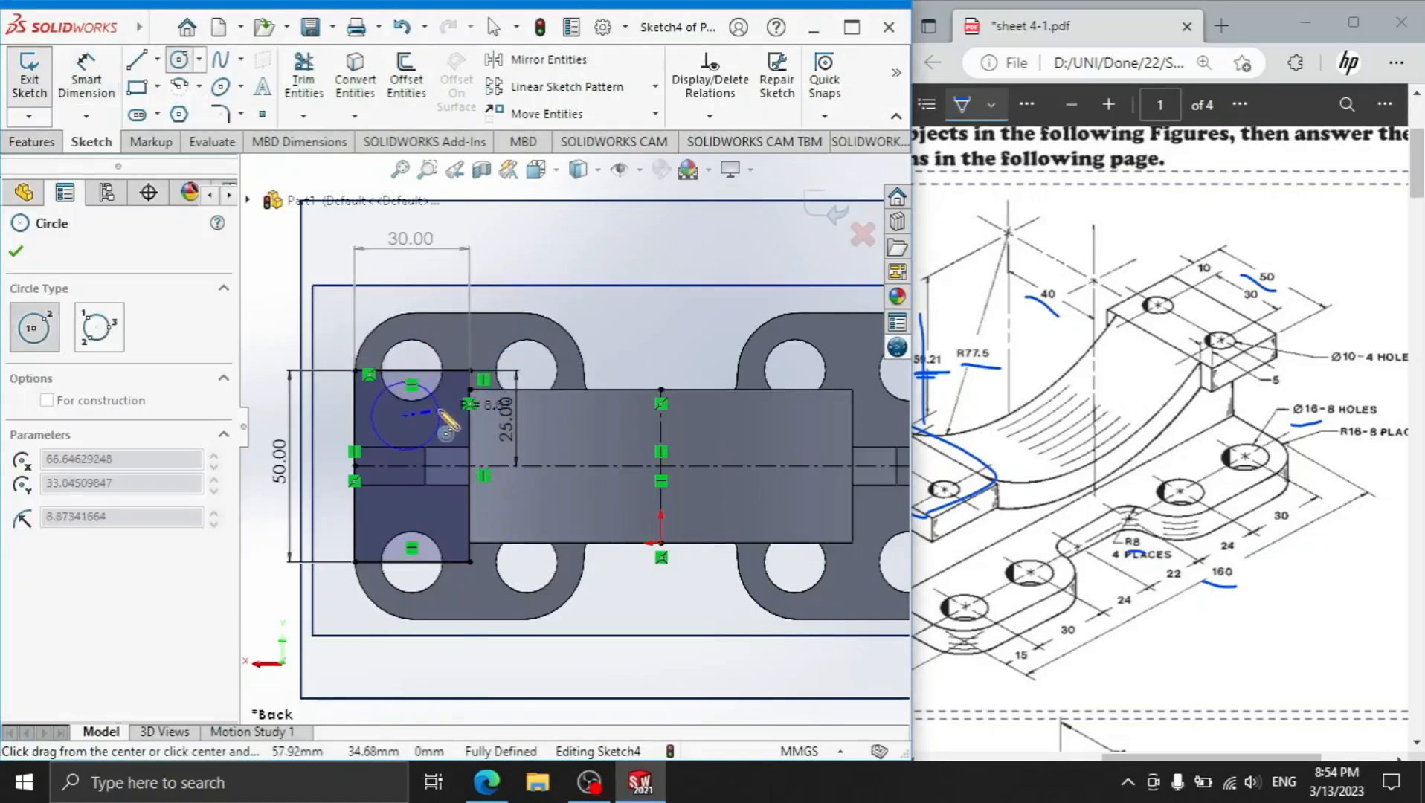
left_click(440, 413)
left_click(87, 75)
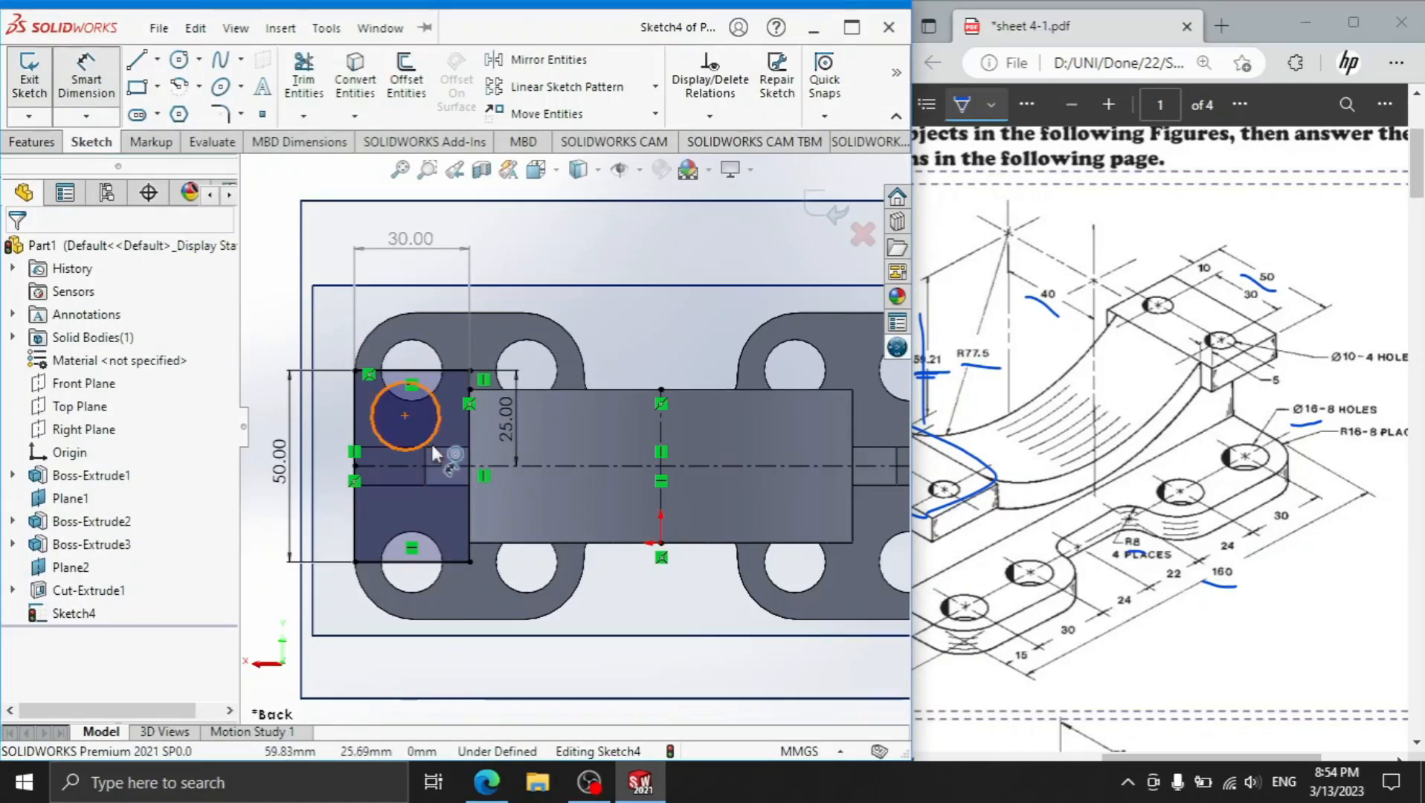
left_click(432, 448)
left_click(521, 387)
type("10")
key("Return")
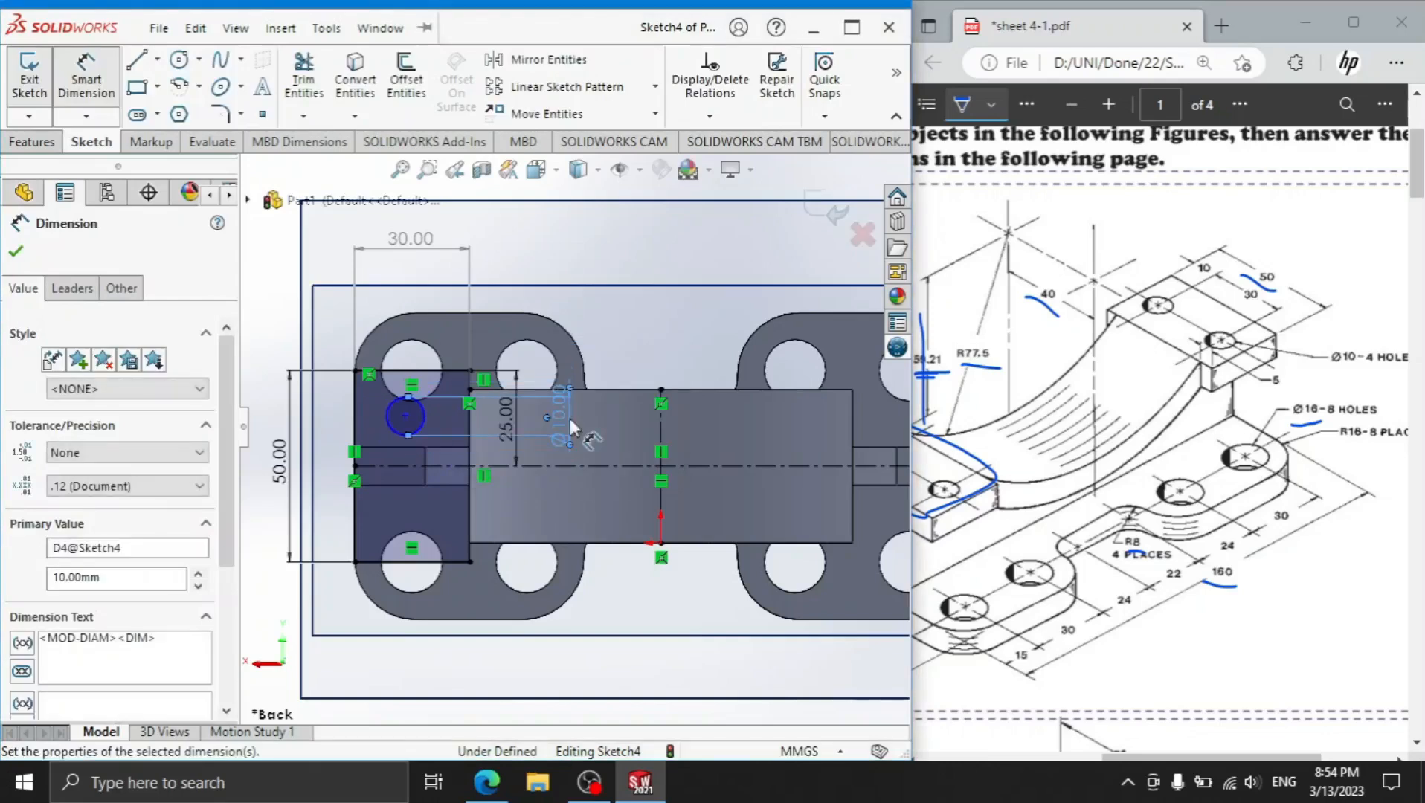
Dimension the circle's center 10 mm from the pad outline's upper edge.
left_click(427, 418)
left_click(427, 418)
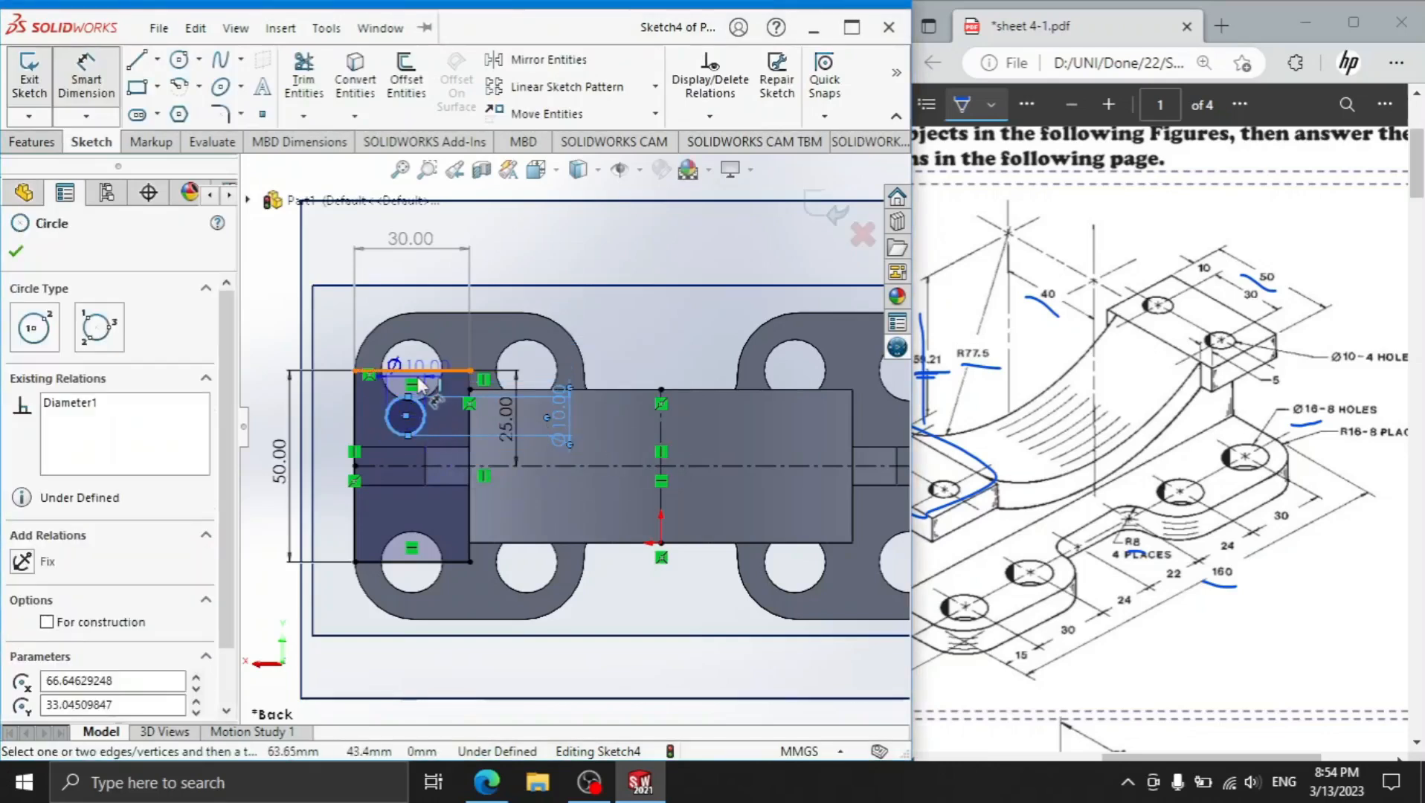
left_click(419, 372)
left_click(640, 394)
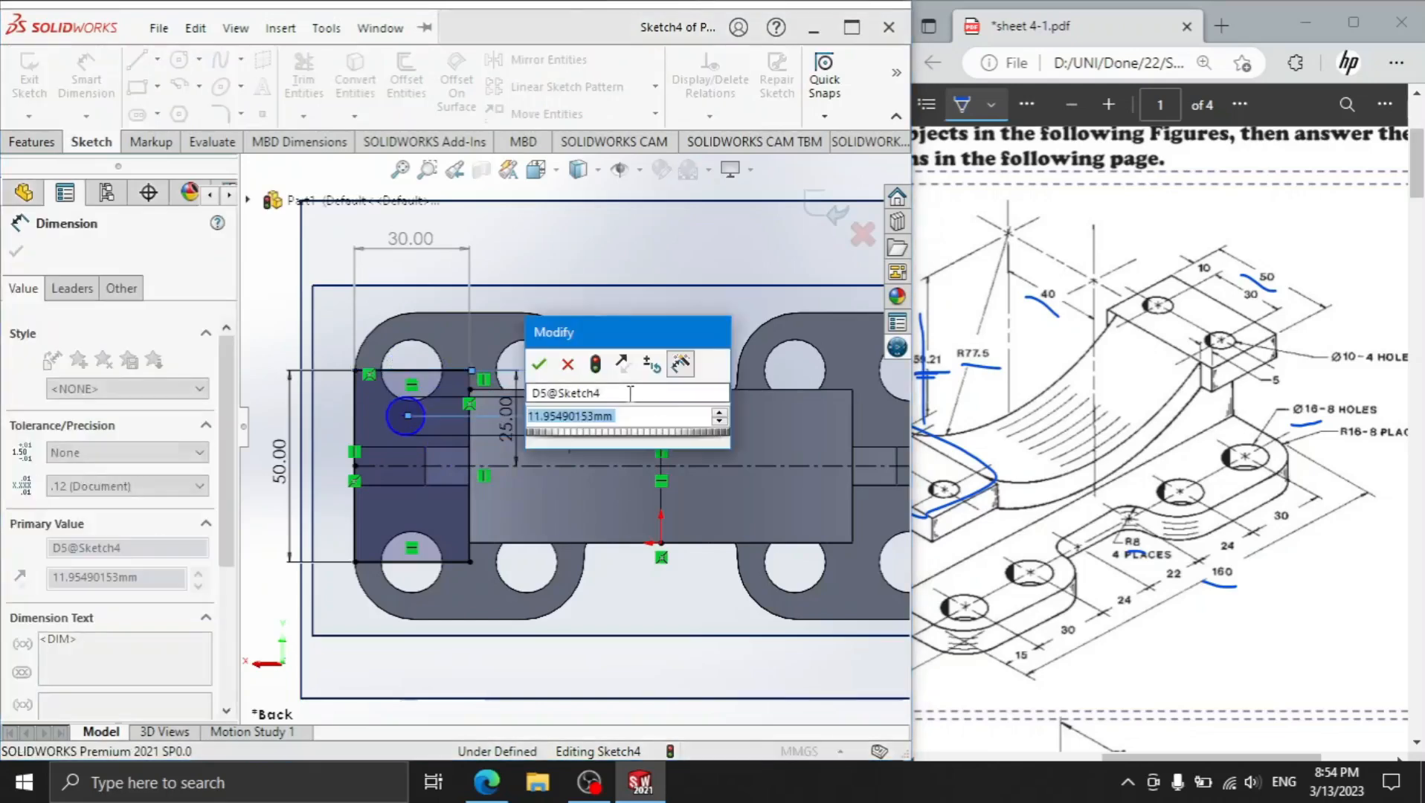
type("10")
key("Return")
Dimension the circle's center 15 mm from the pad outline's outer end edge.
left_click_drag(1291, 759, 1165, 760)
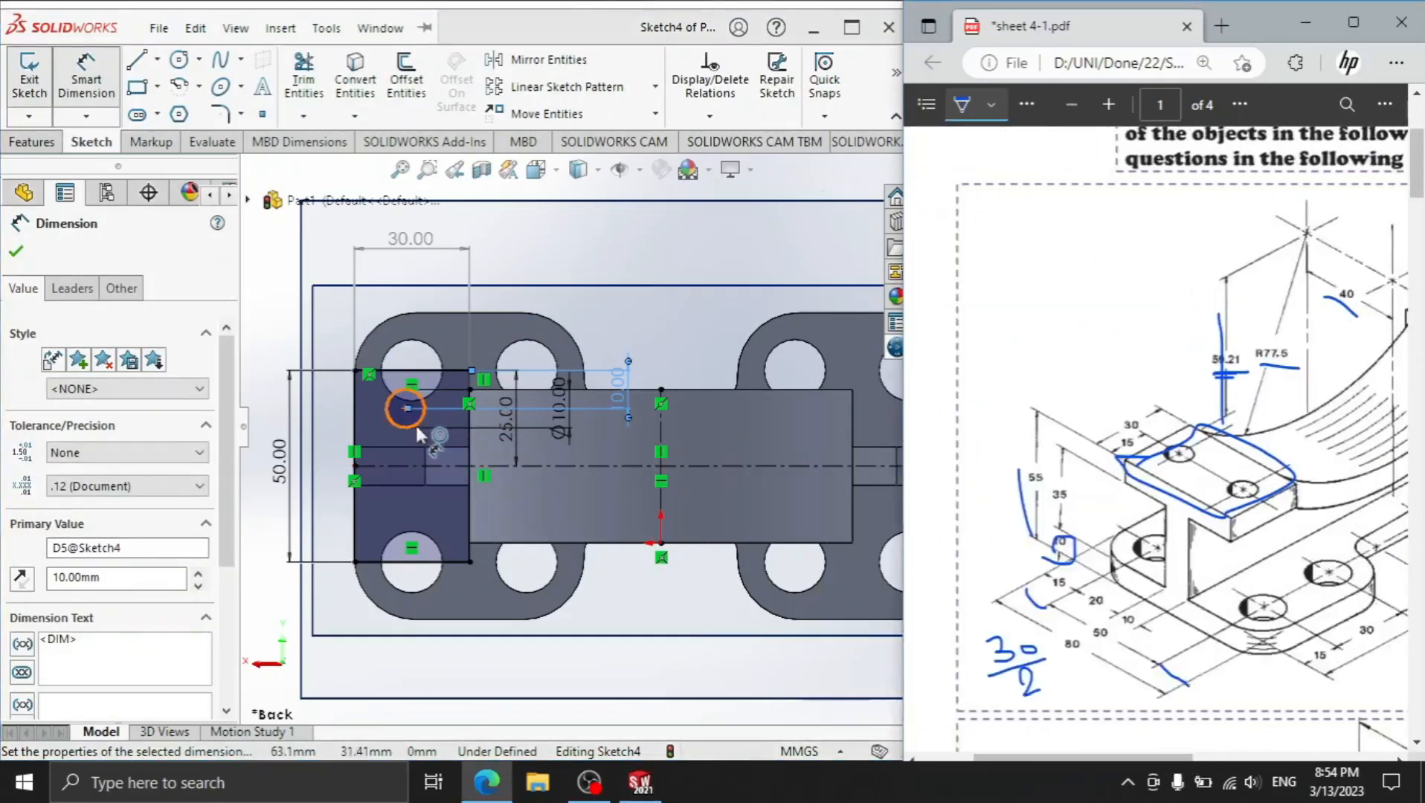
left_click(404, 425)
left_click(356, 421)
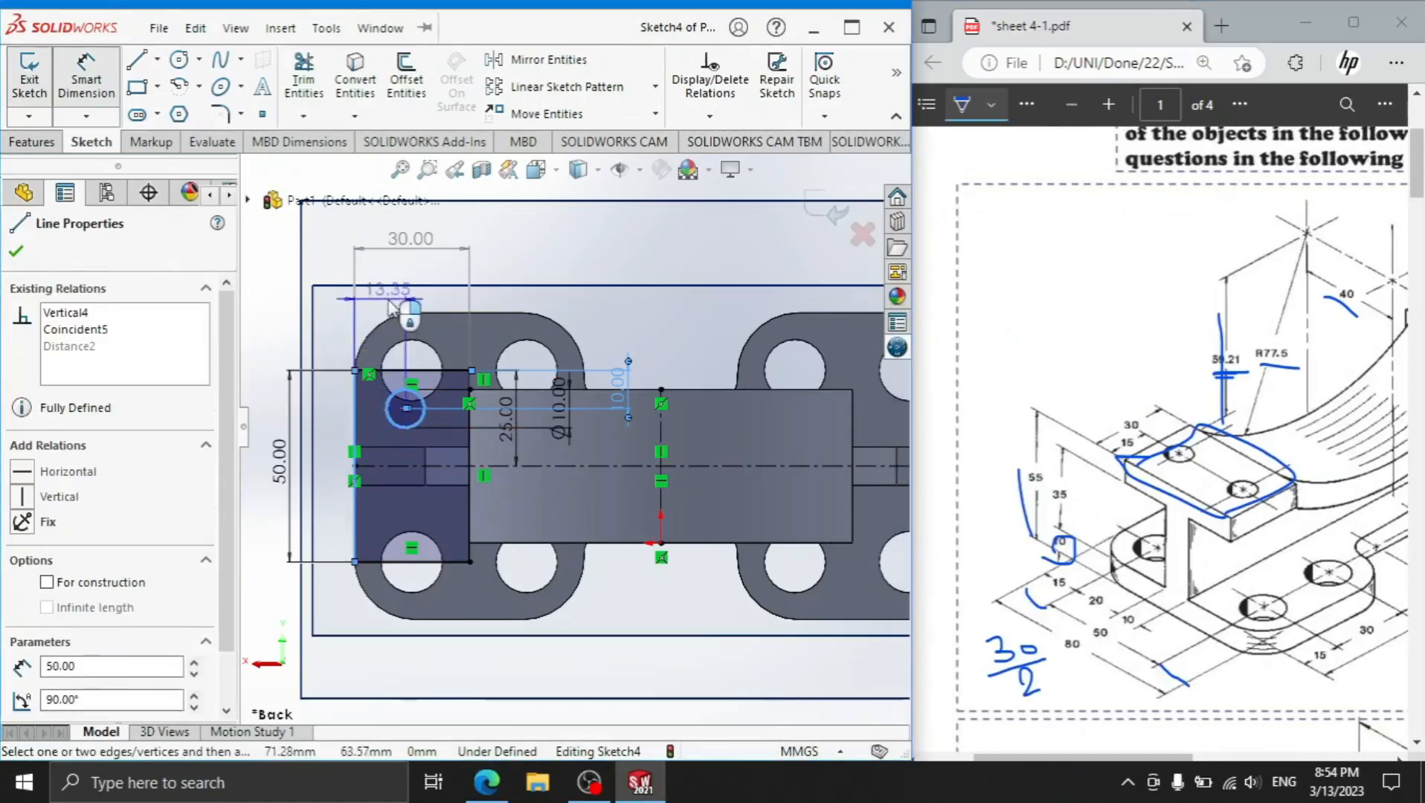
left_click(392, 303)
type("15")
key("Return")
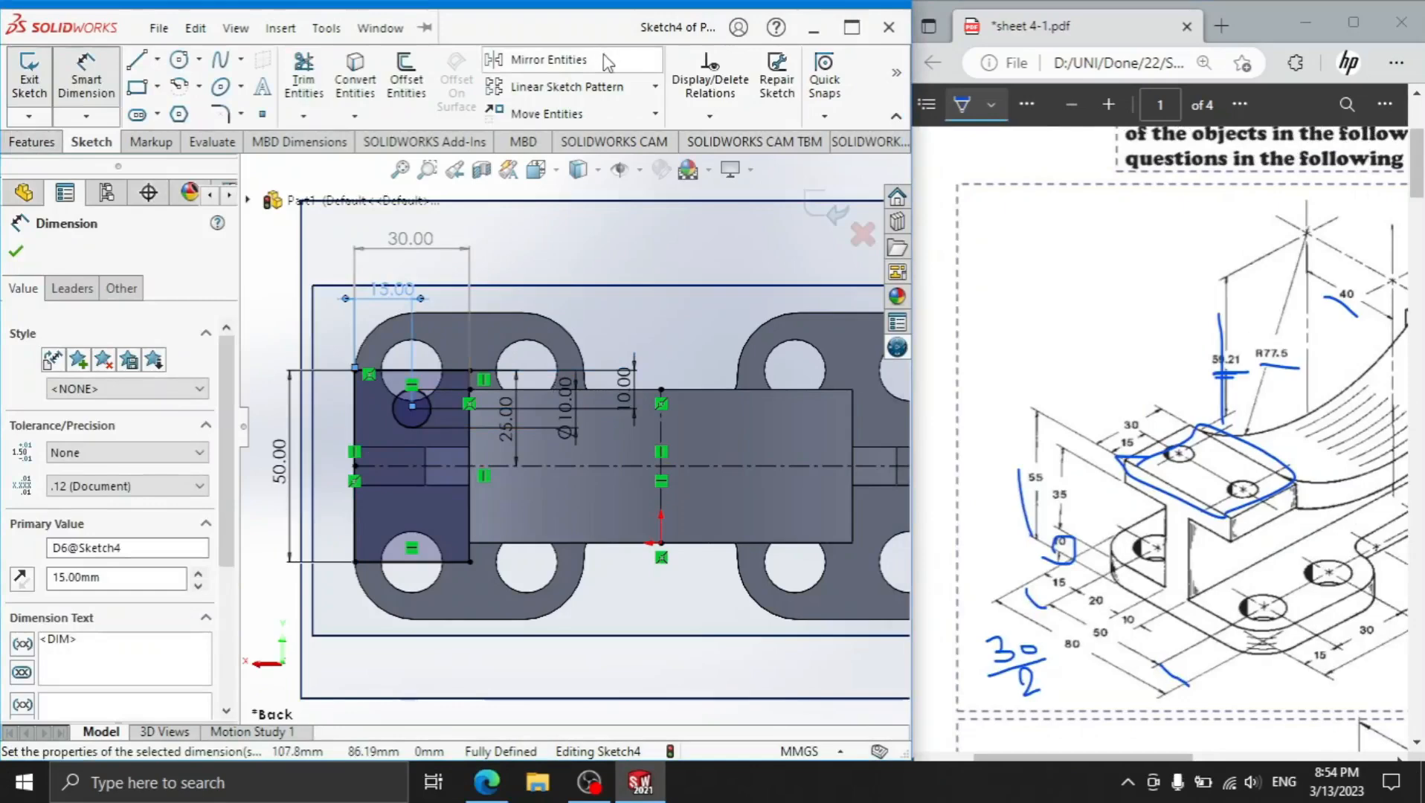
Mirror the 10 mm circle about the horizontal centerline to the pad's other half.
left_click(609, 63)
left_click(421, 417)
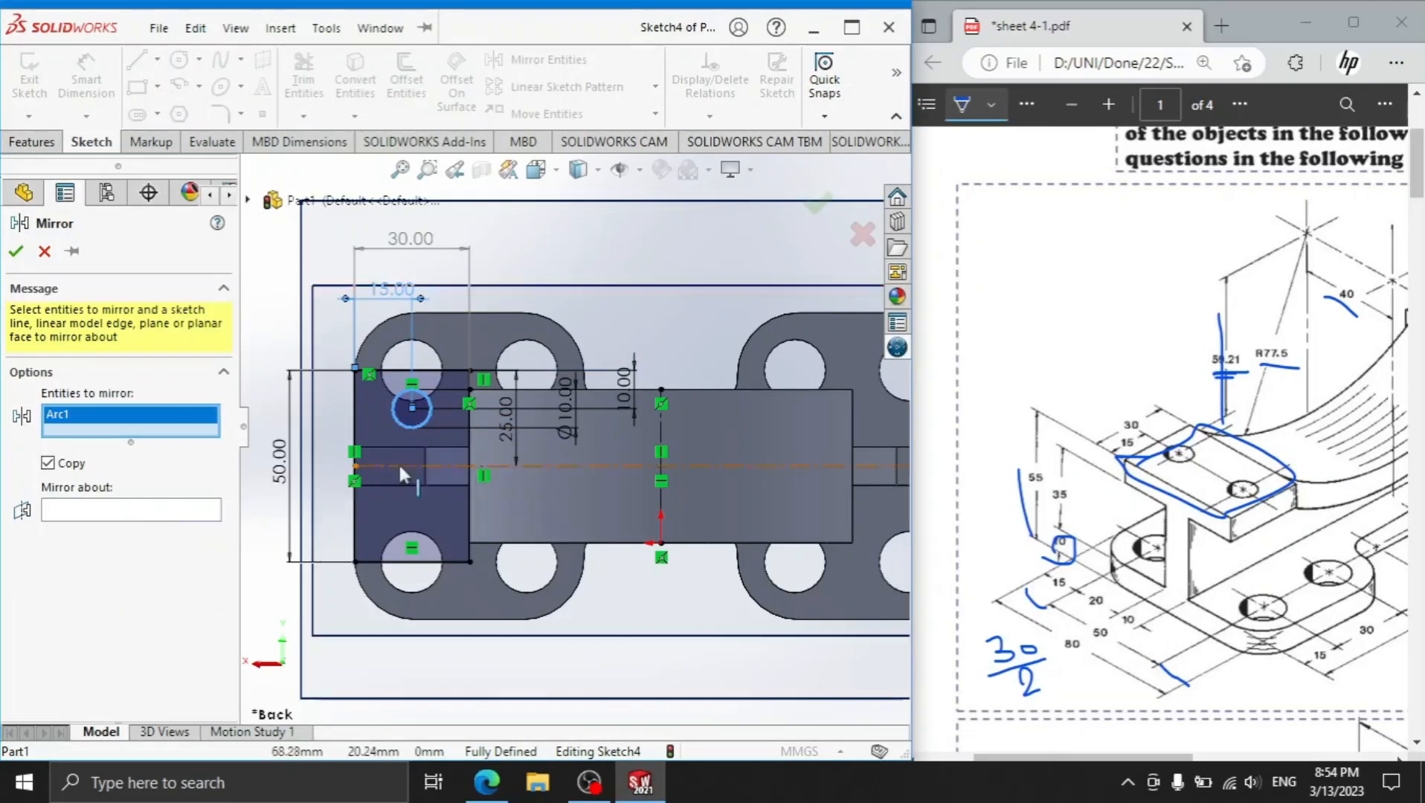
left_click(184, 510)
left_click(532, 466)
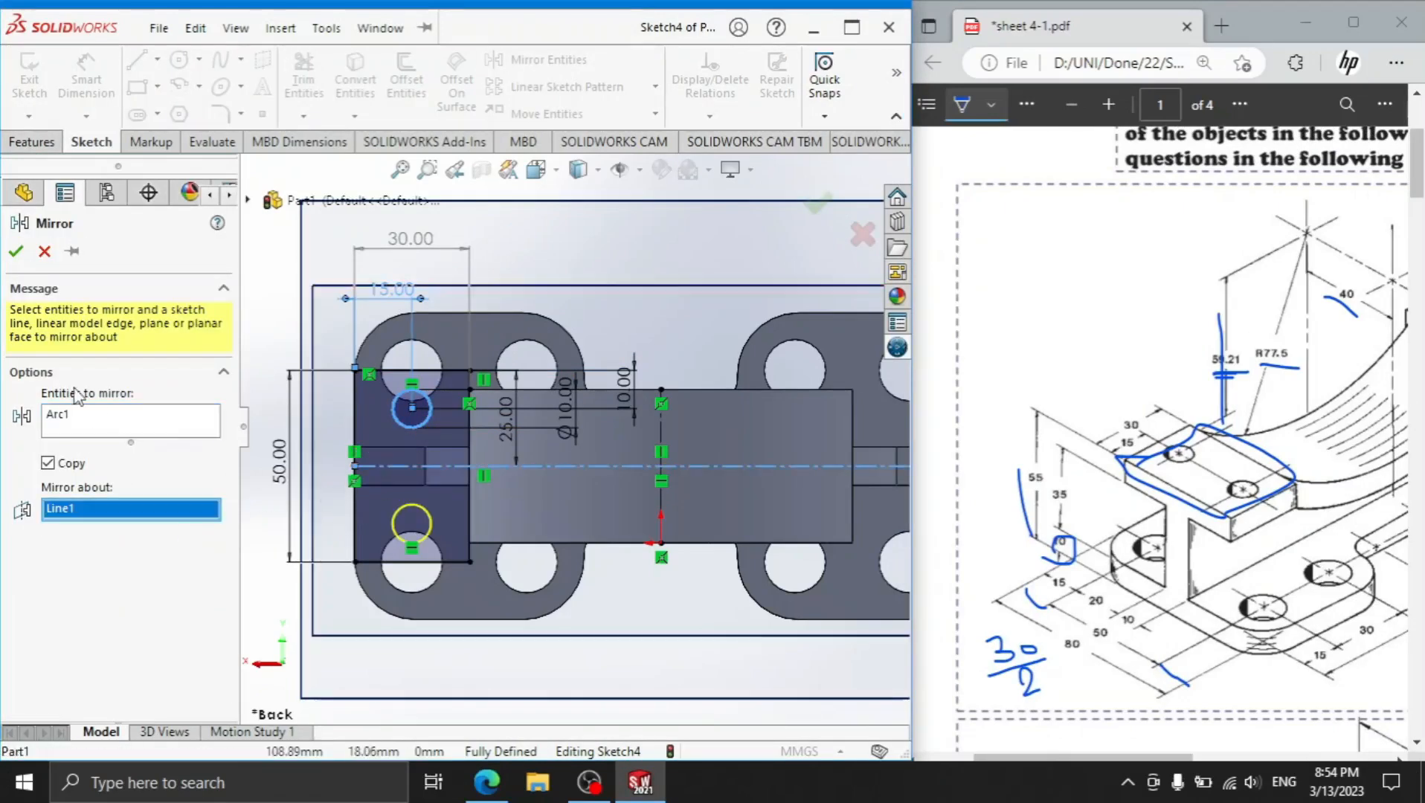
left_click(14, 255)
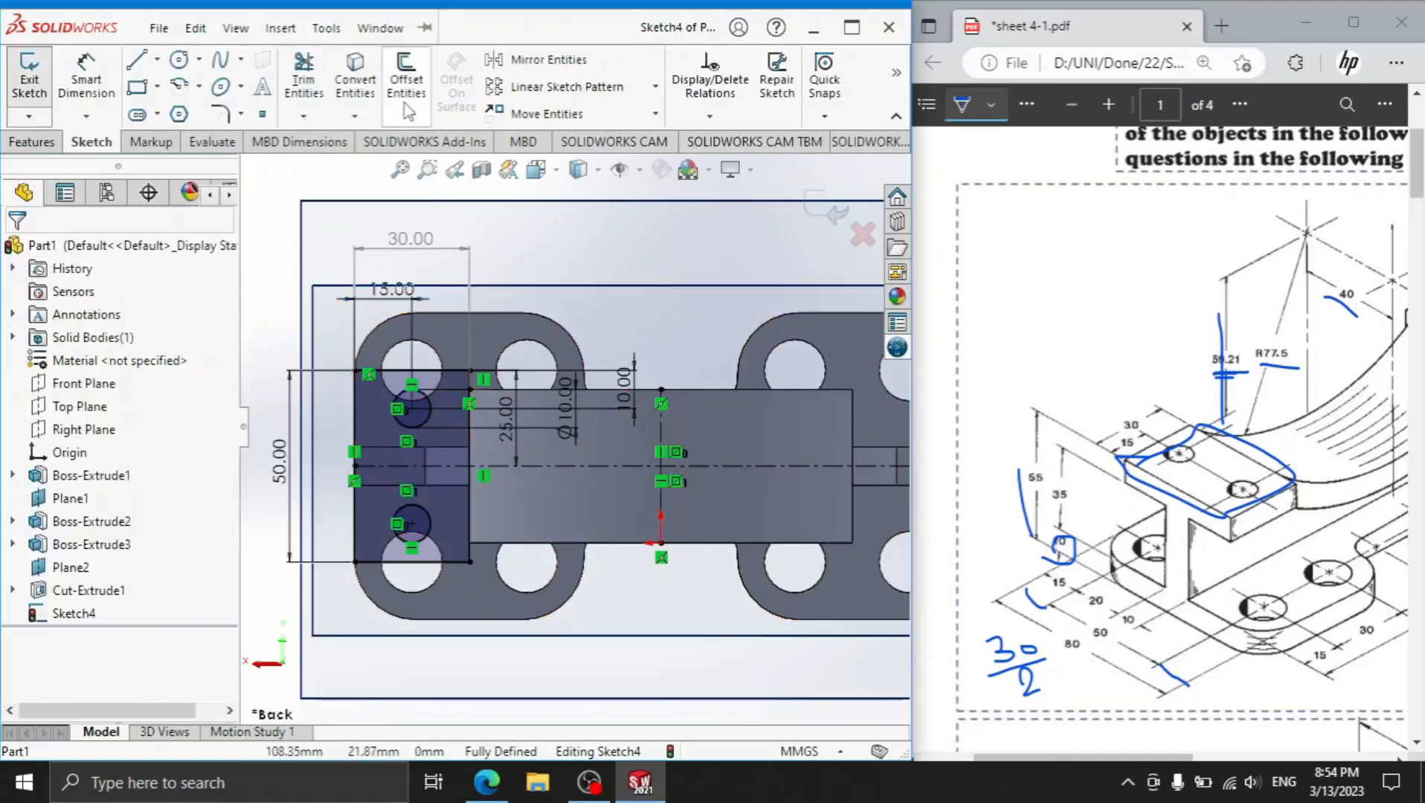
Mirror the 30 × 50 mm pad outline and its two 10 mm circles about the vertical line through the origin.
left_click(548, 60)
left_click(422, 419)
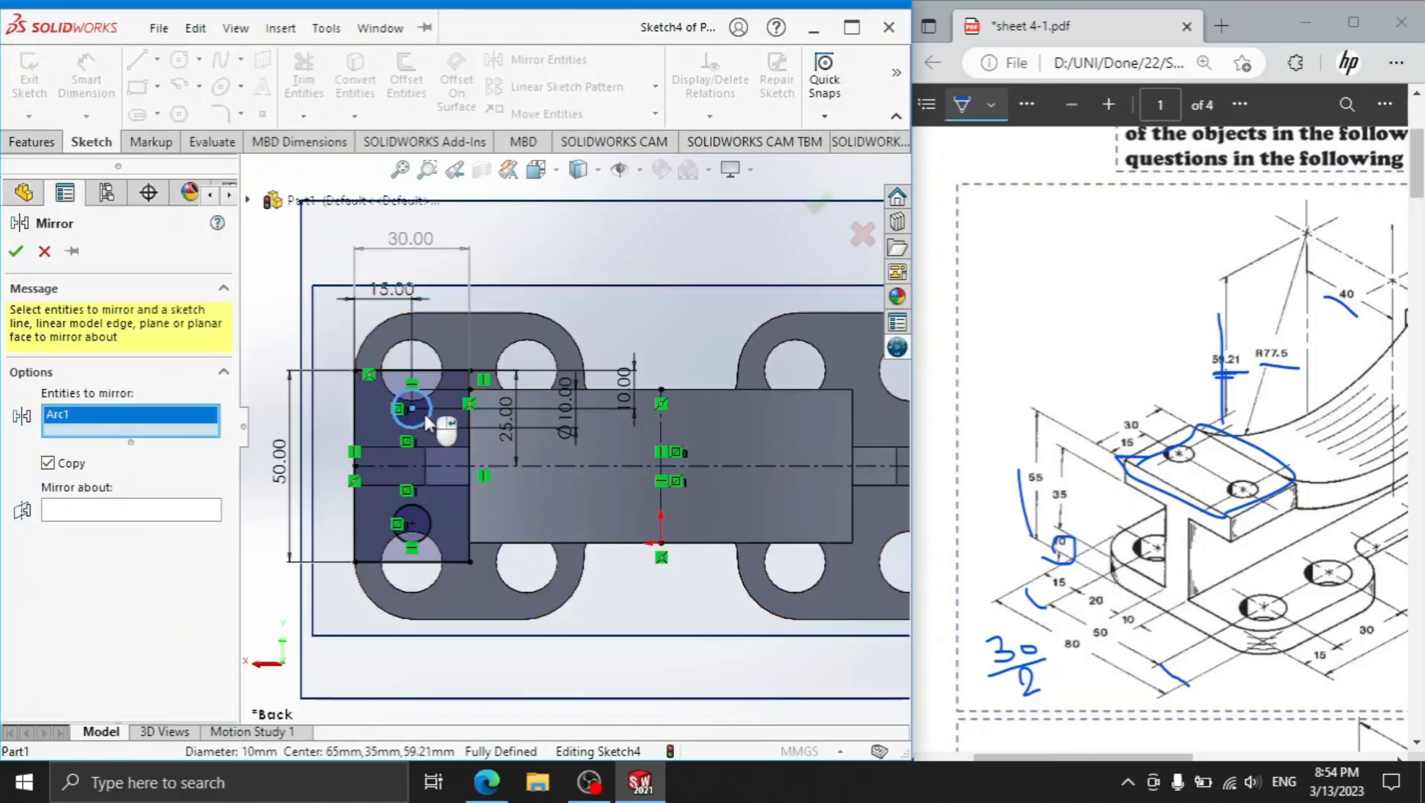
left_click(415, 517)
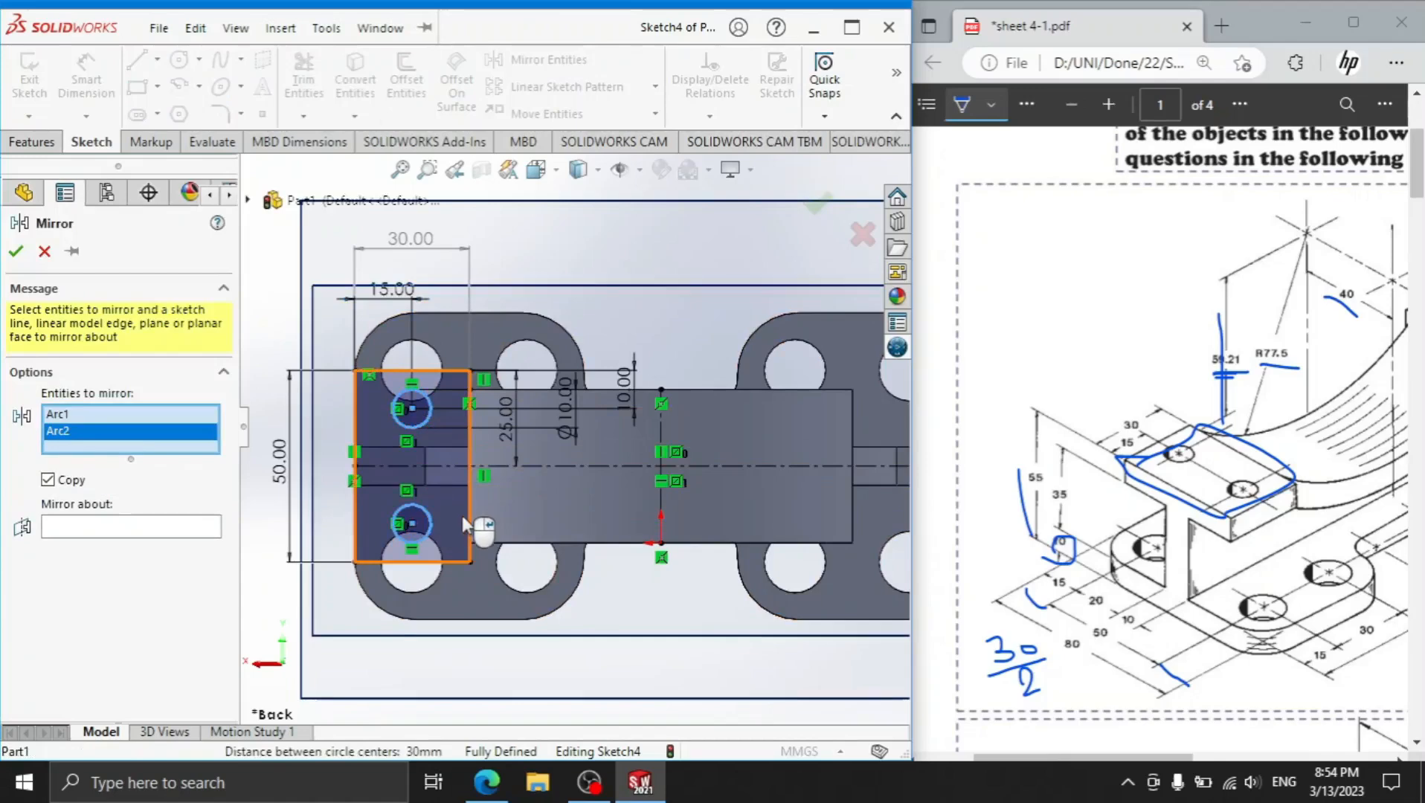
left_click(470, 515)
left_click(165, 612)
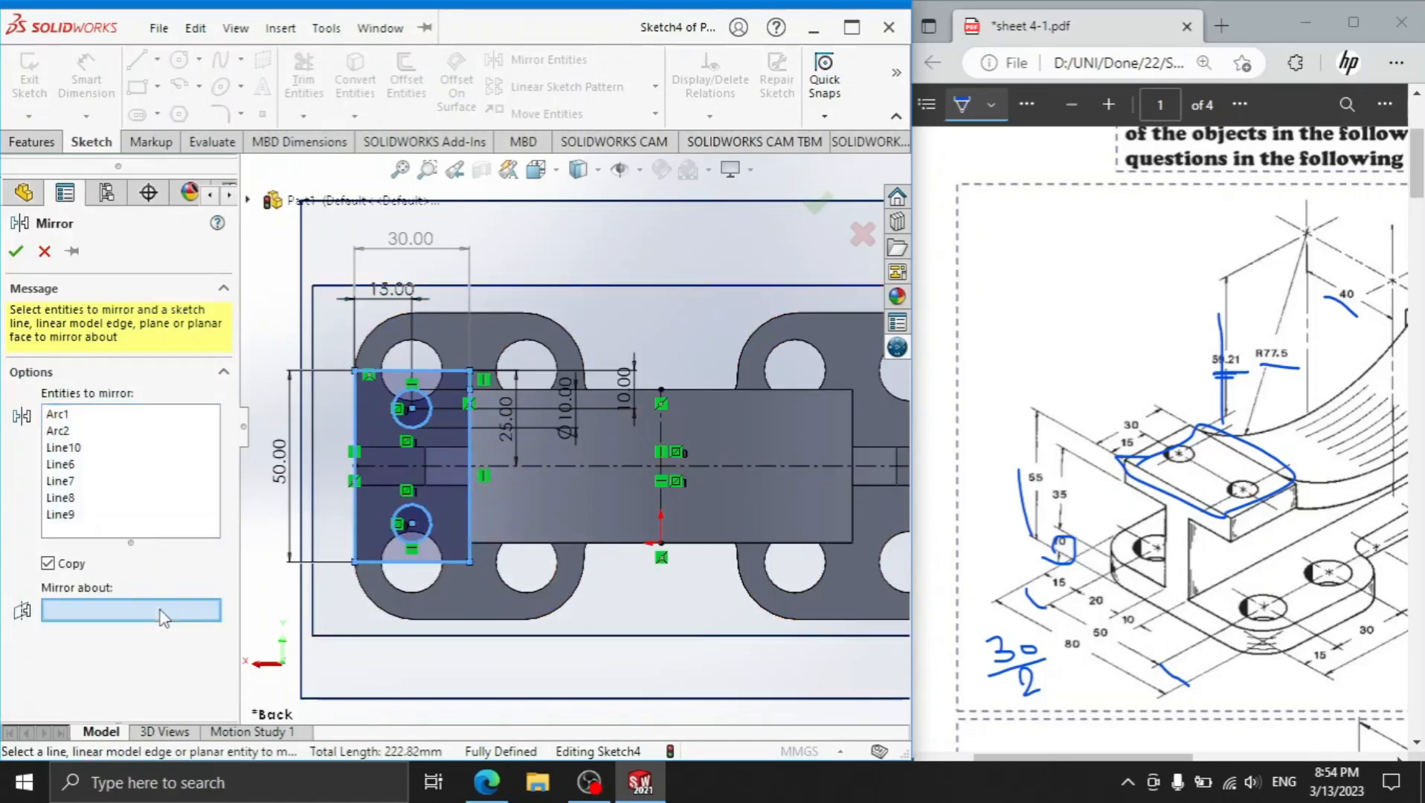
left_click(662, 439)
scroll(654, 435, "up", 2)
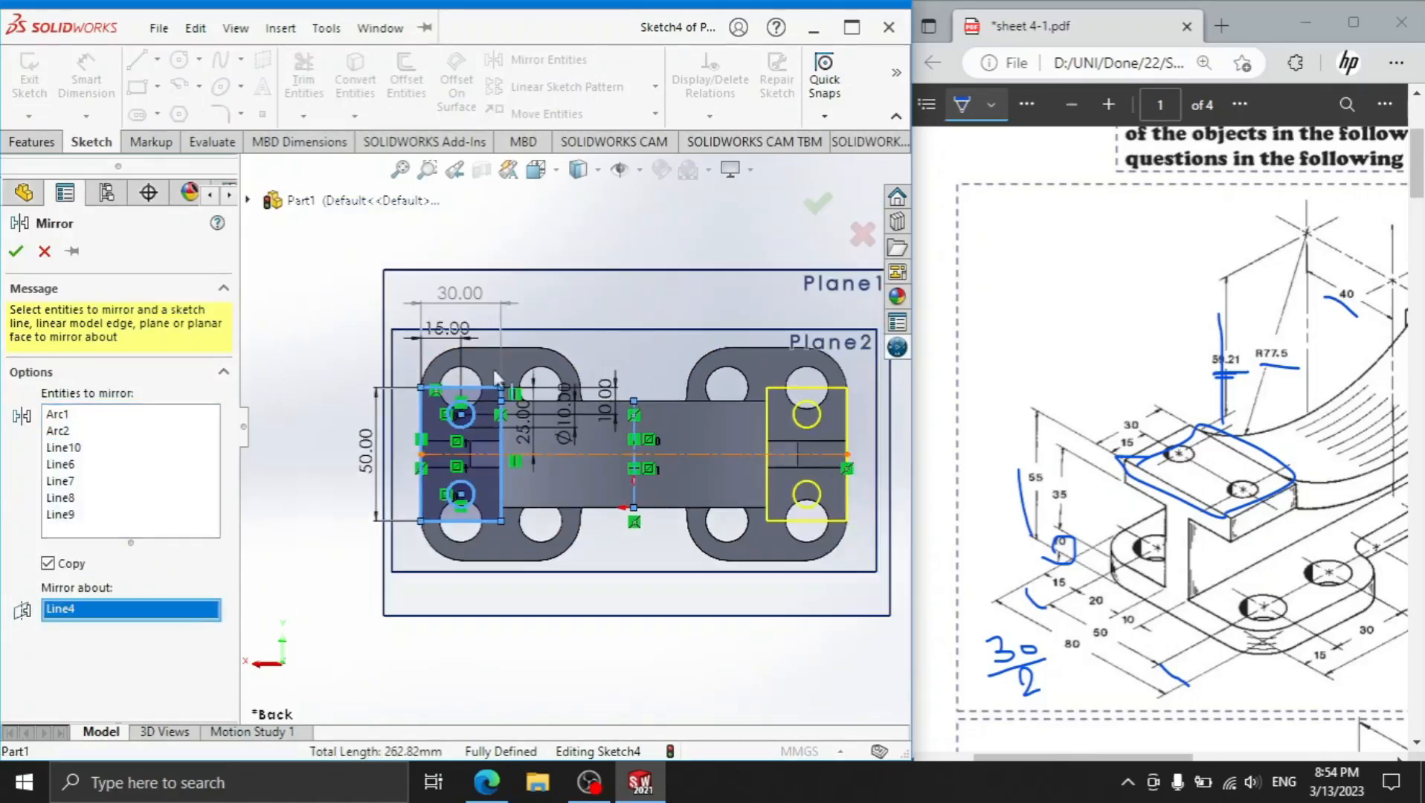
left_click(14, 253)
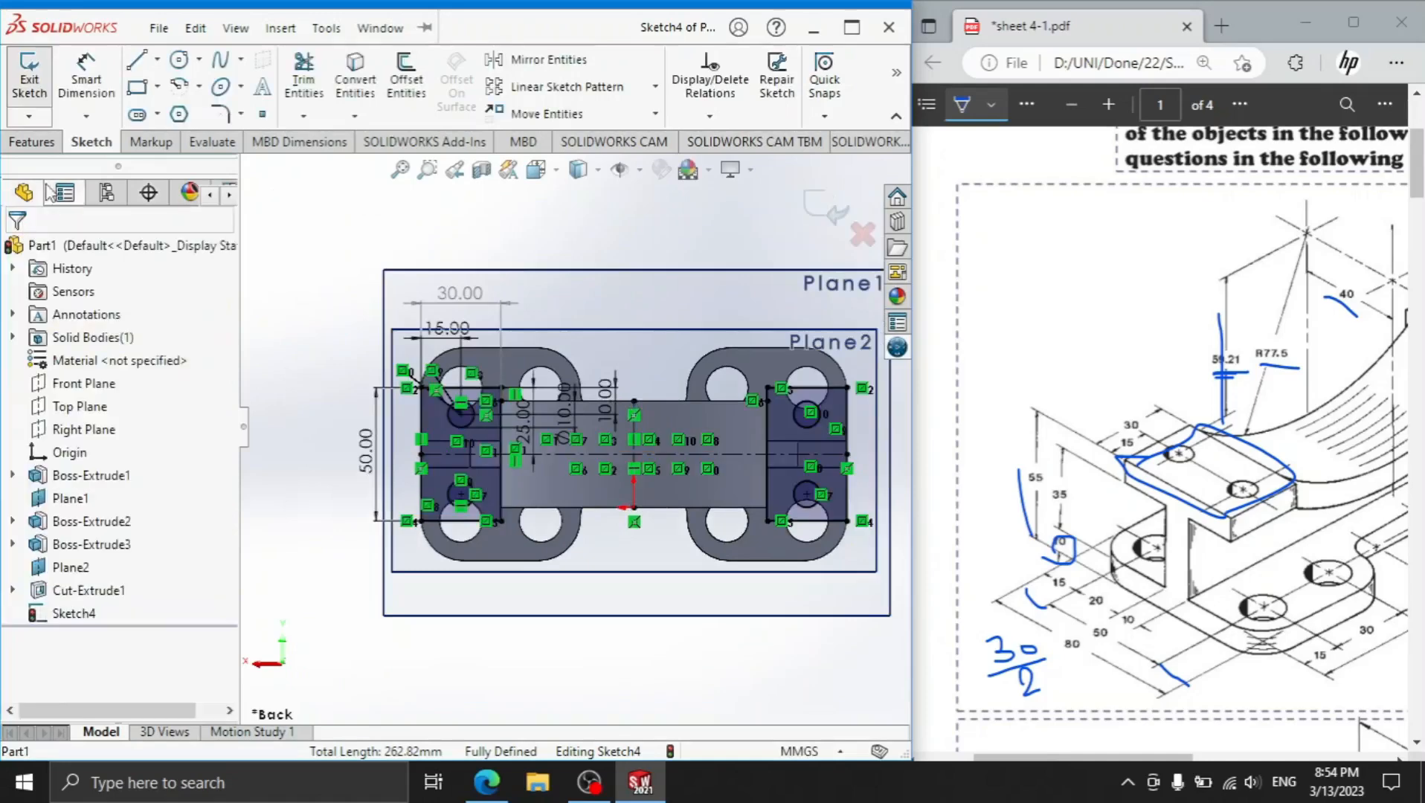
Extrude the sketched mounting pads 10 mm with a blind boss merged into the body.
left_click(32, 141)
left_click(37, 80)
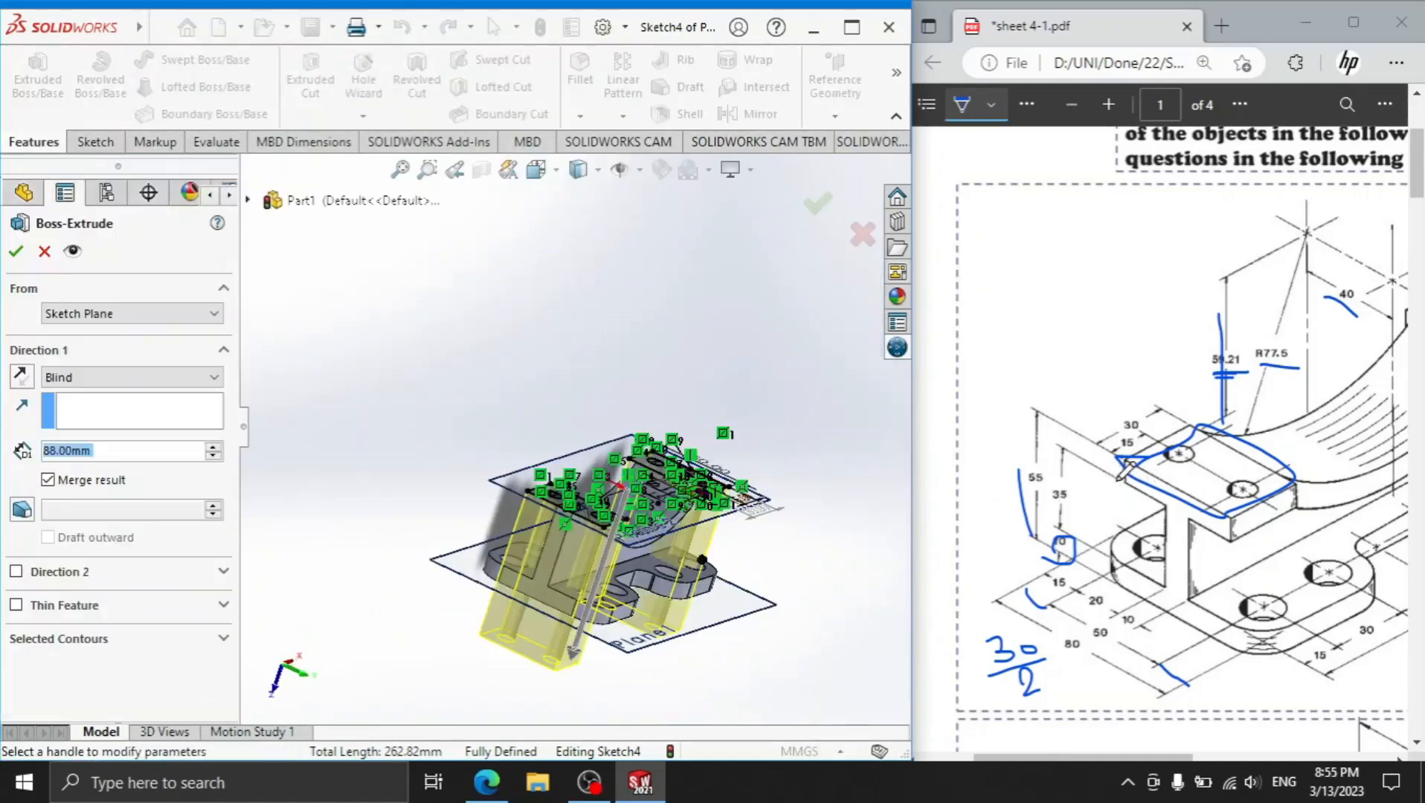
left_click(1149, 468)
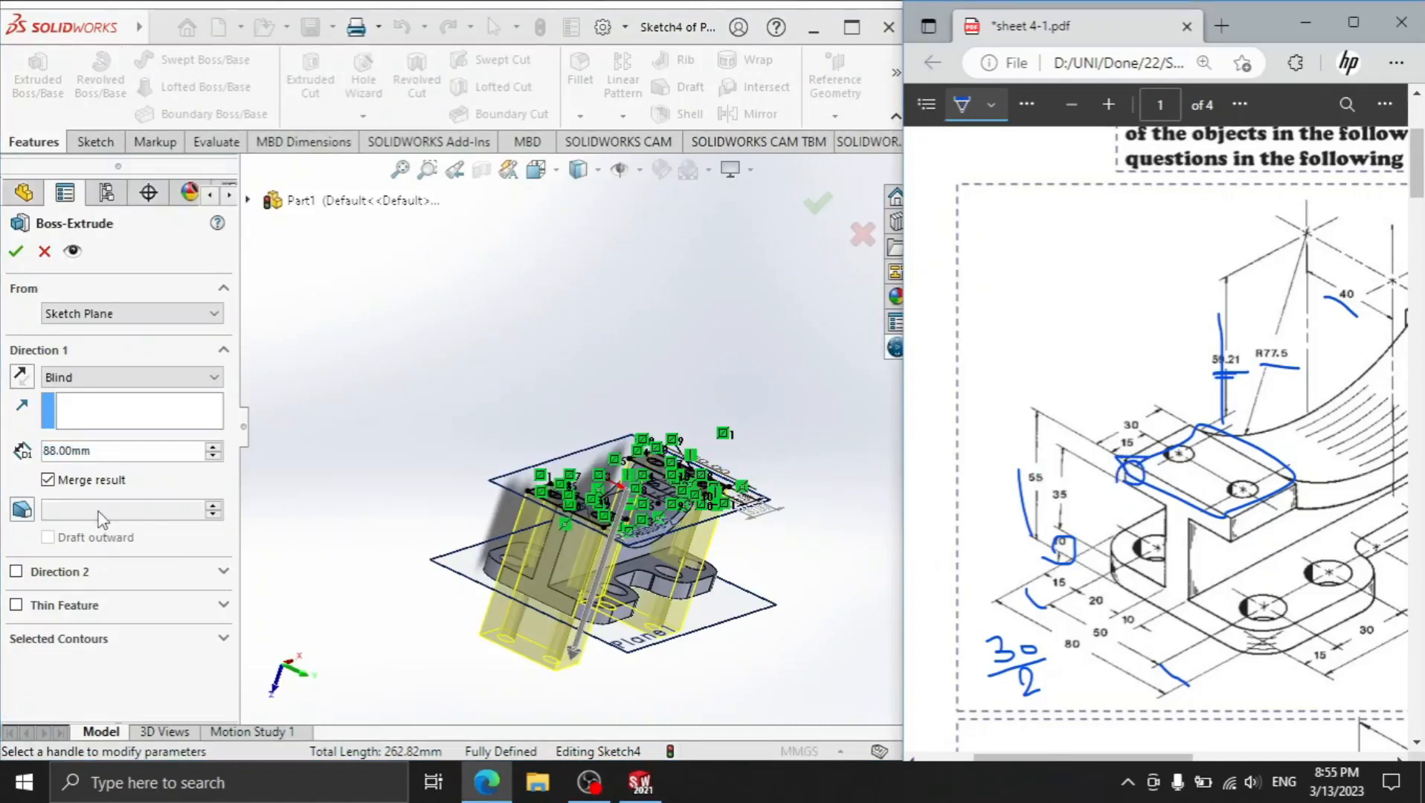
left_click(112, 459)
type("10")
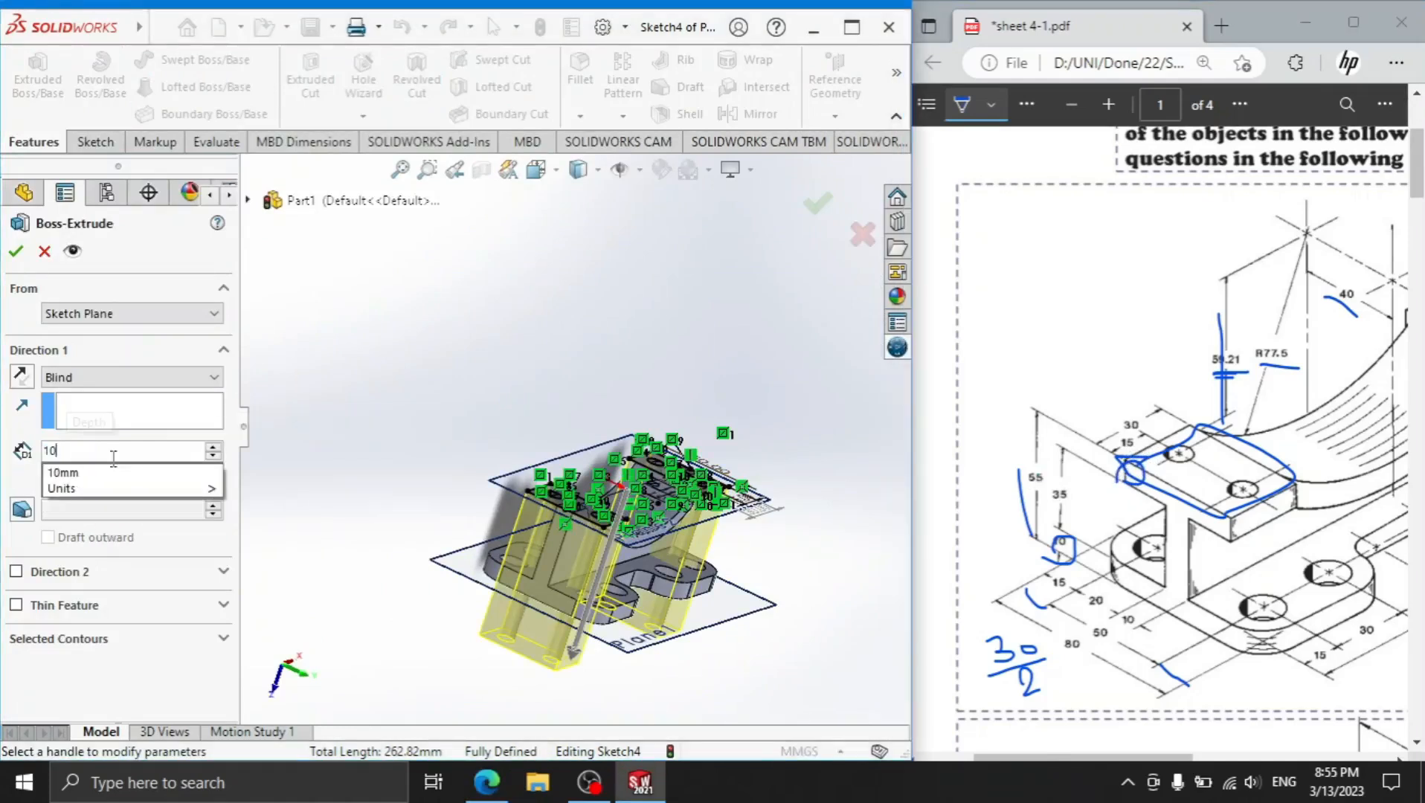
key("Return")
left_click(16, 251)
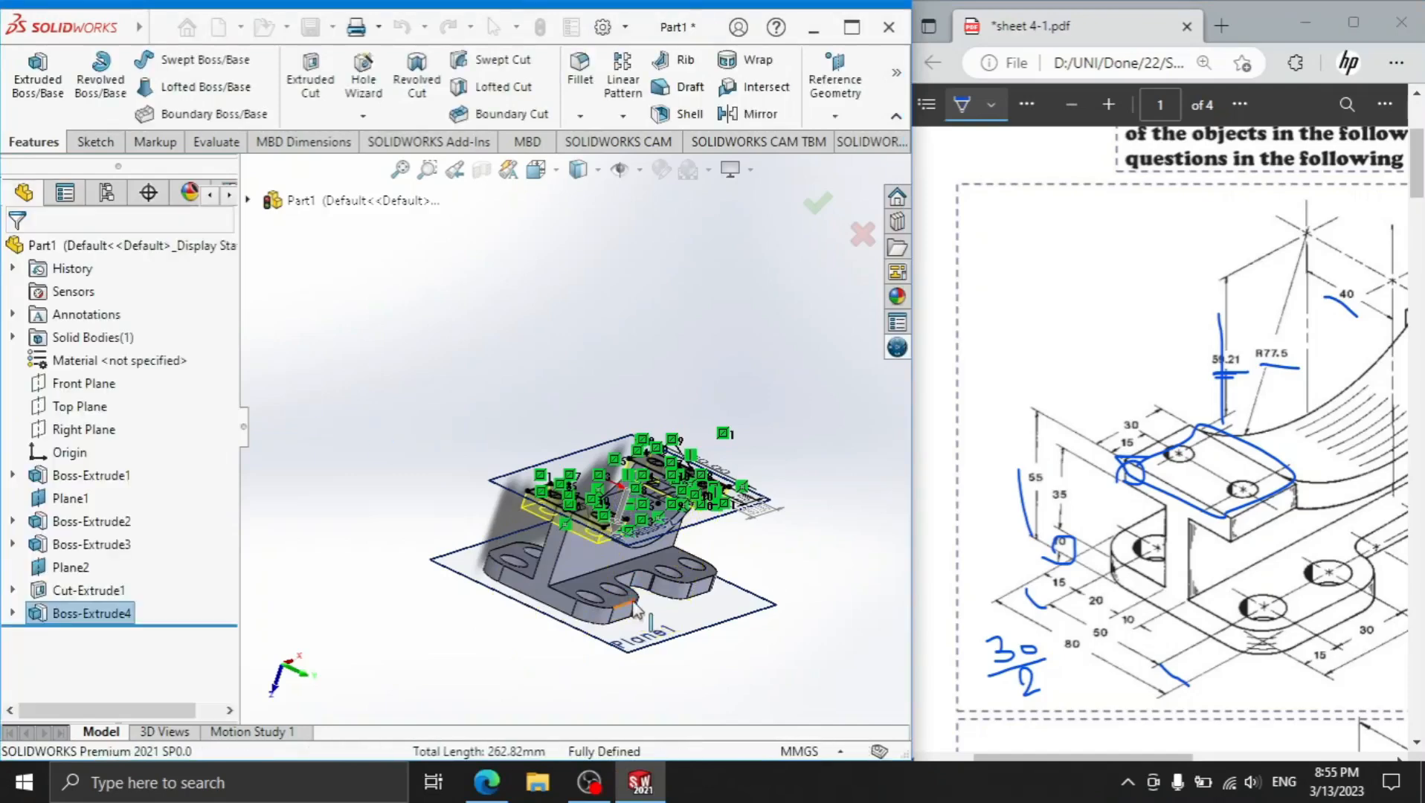
left_click(740, 678)
Examine the extruded mounting pads and their junction with the web and curved saddle from several angles.
scroll(772, 498, "down", 2)
scroll(694, 558, "up", 1)
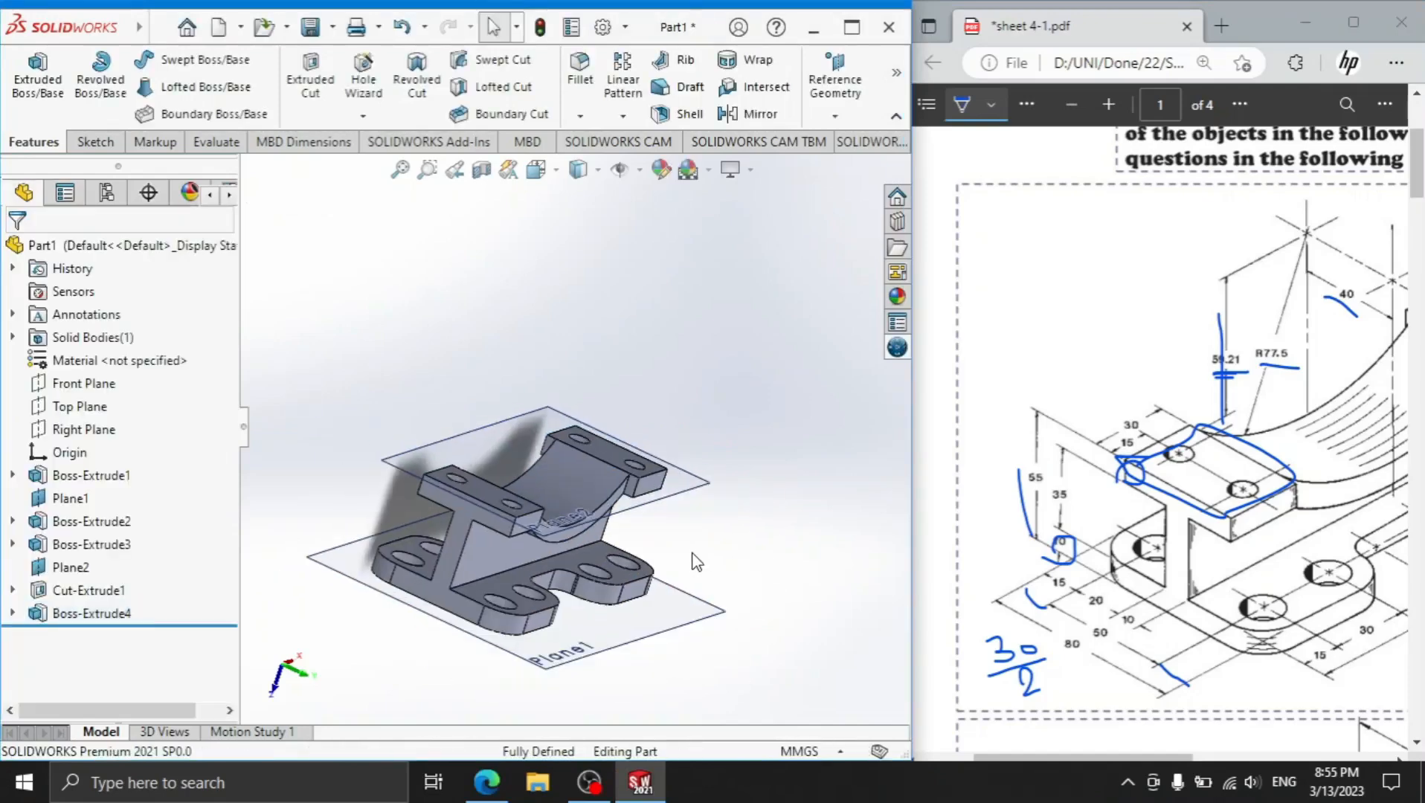
key("space")
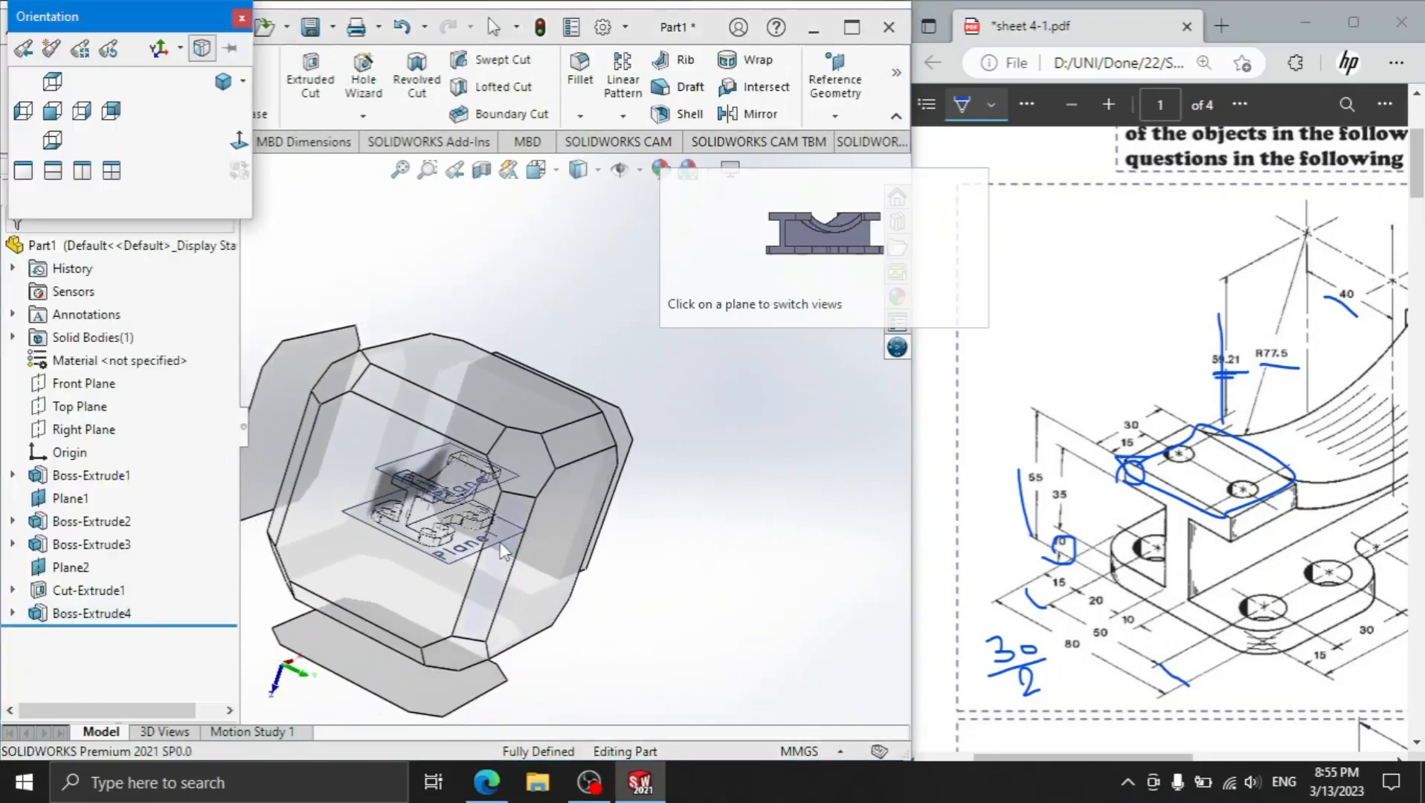
key("Escape")
middle_click_drag(676, 509, 478, 466)
scroll(478, 467, "down", 6)
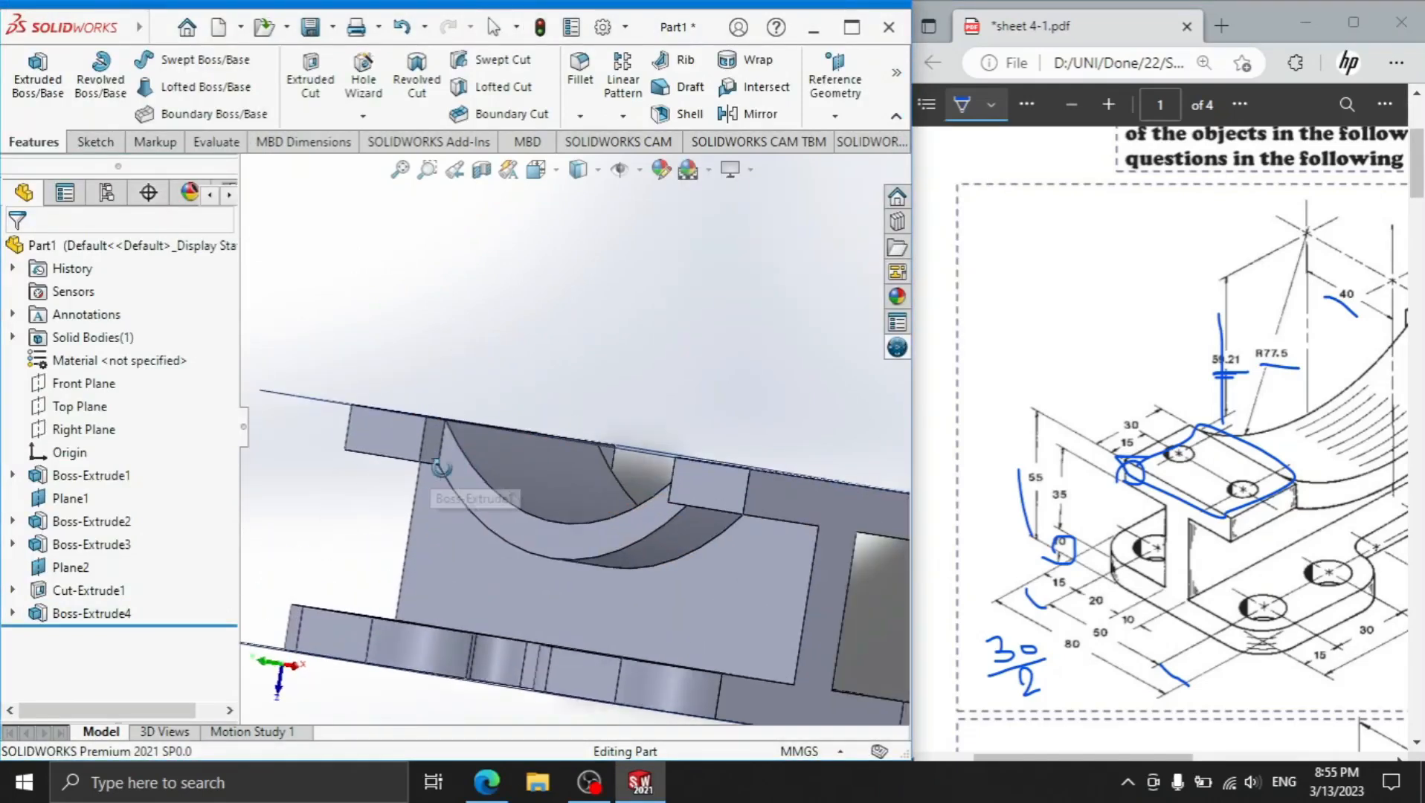
left_click(473, 417)
scroll(477, 476, "up", 5)
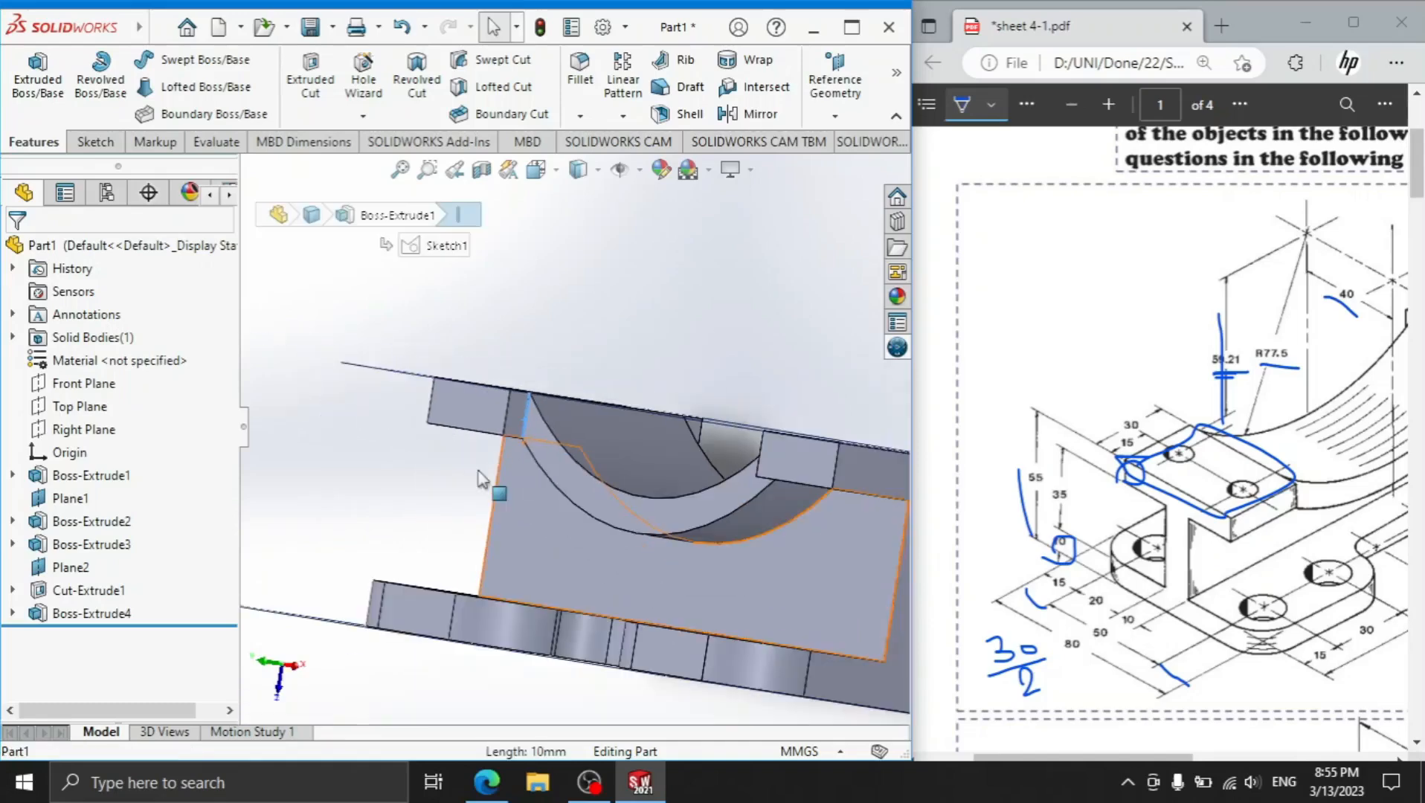
middle_click_drag(478, 499, 640, 444)
key("space")
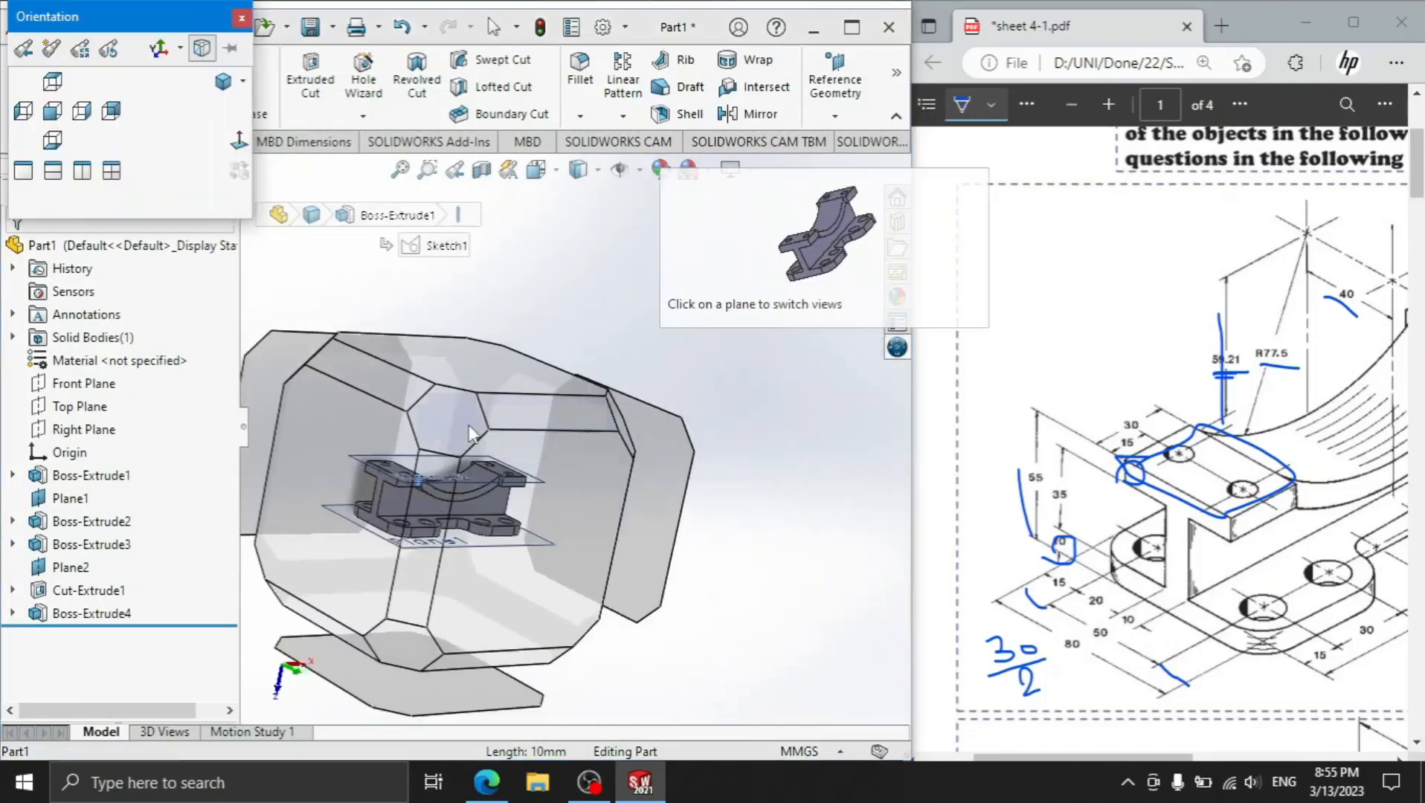
left_click(446, 424)
middle_click_drag(551, 463, 627, 504)
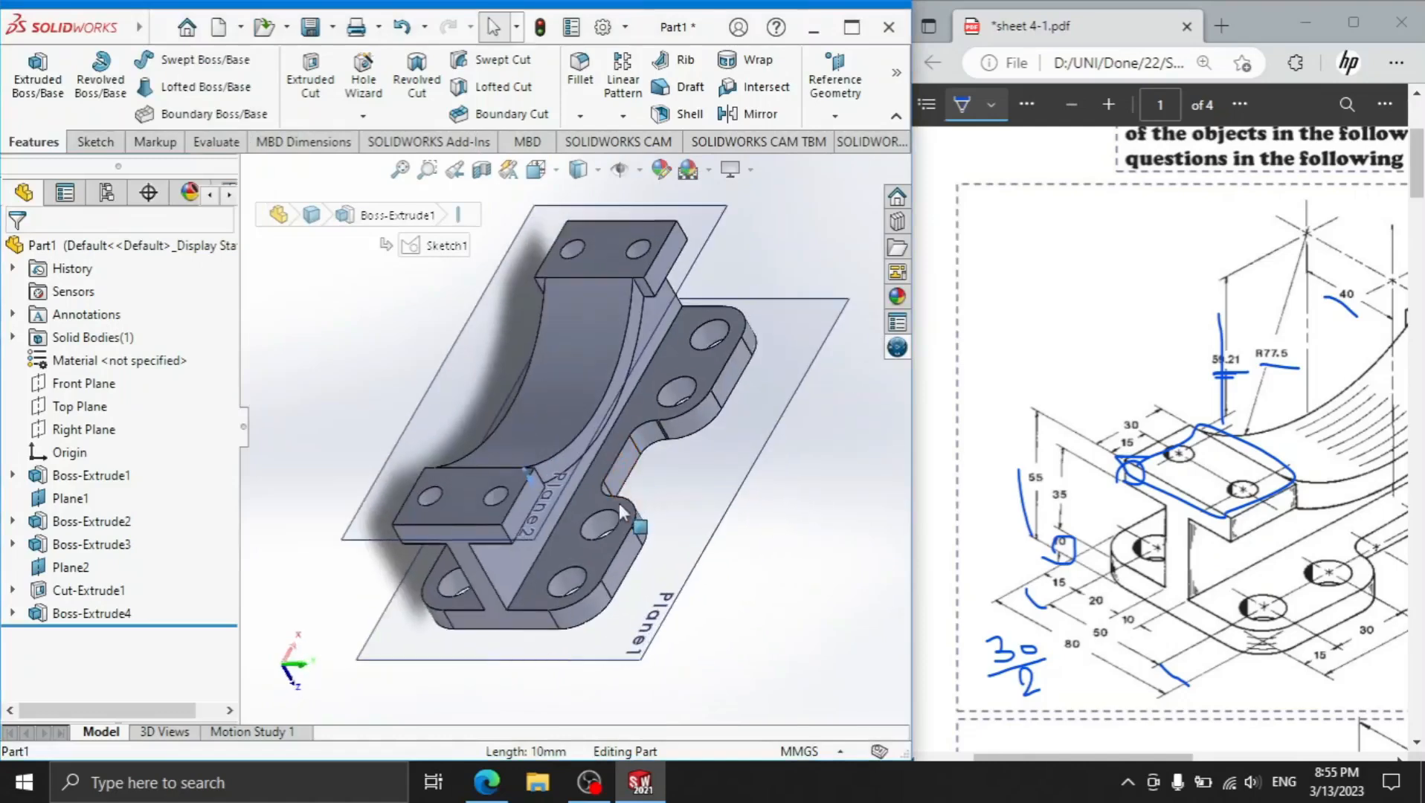
middle_click_drag(318, 547, 609, 383)
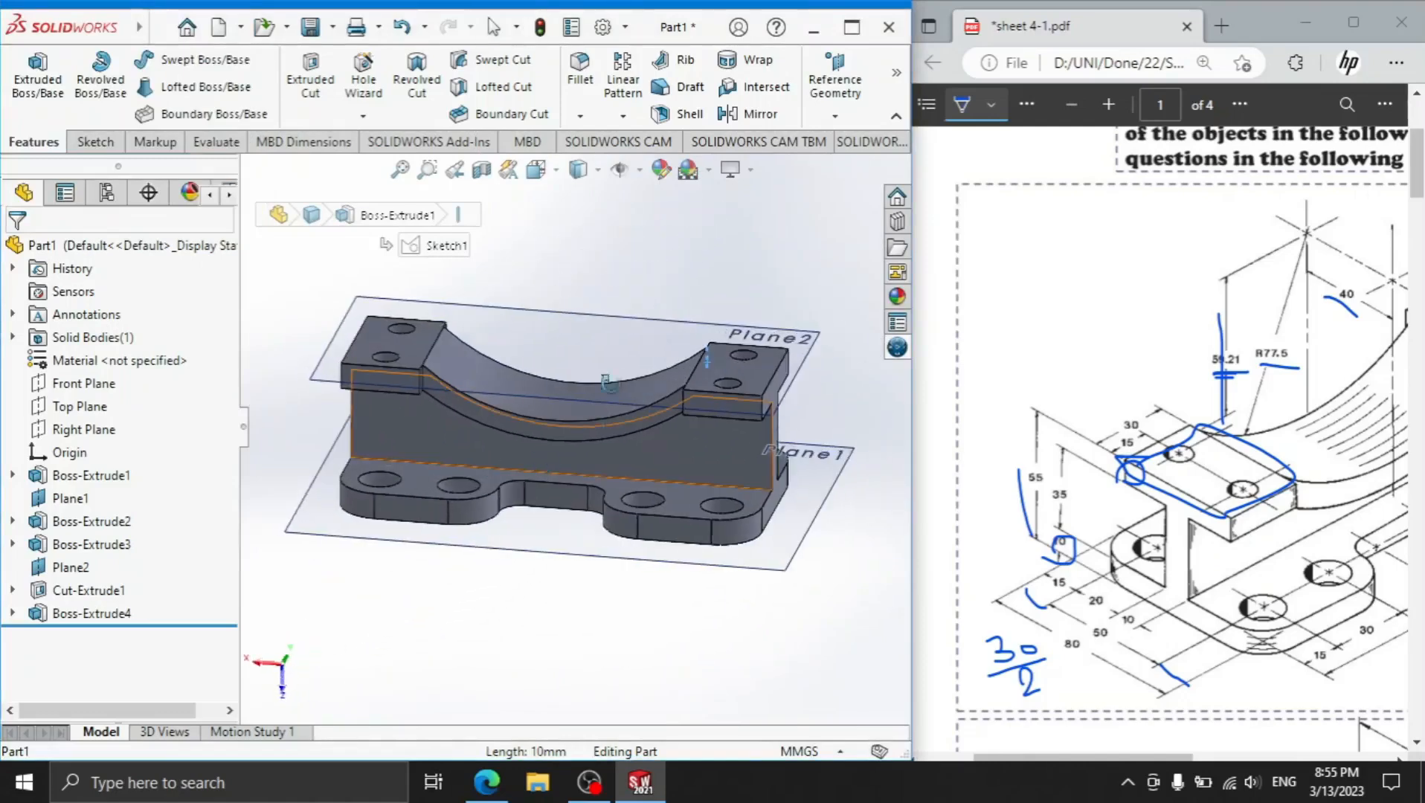
Maximize the modelling window and hide the reference planes Plane2 and Plane1.
left_click(851, 27)
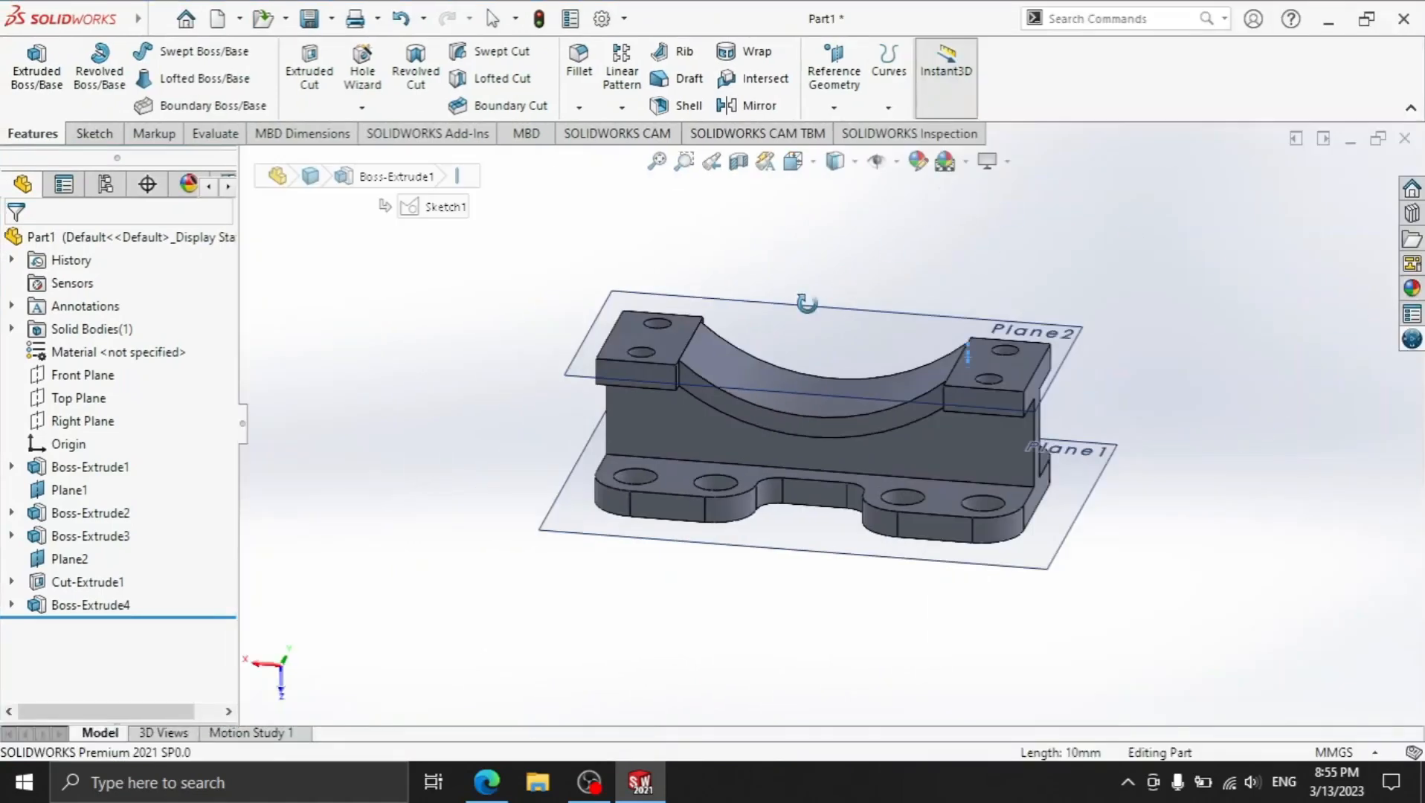
left_click(848, 308)
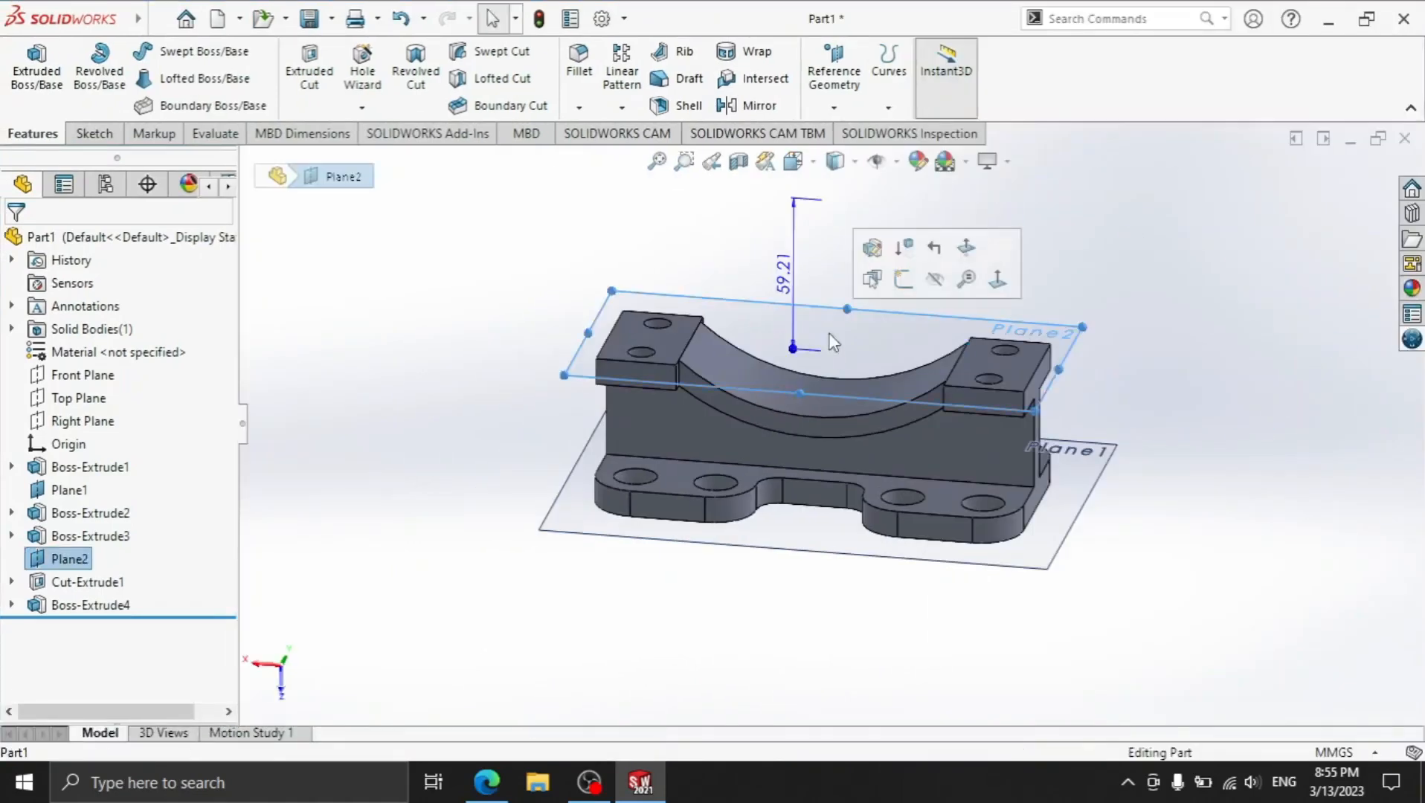
left_click(949, 286)
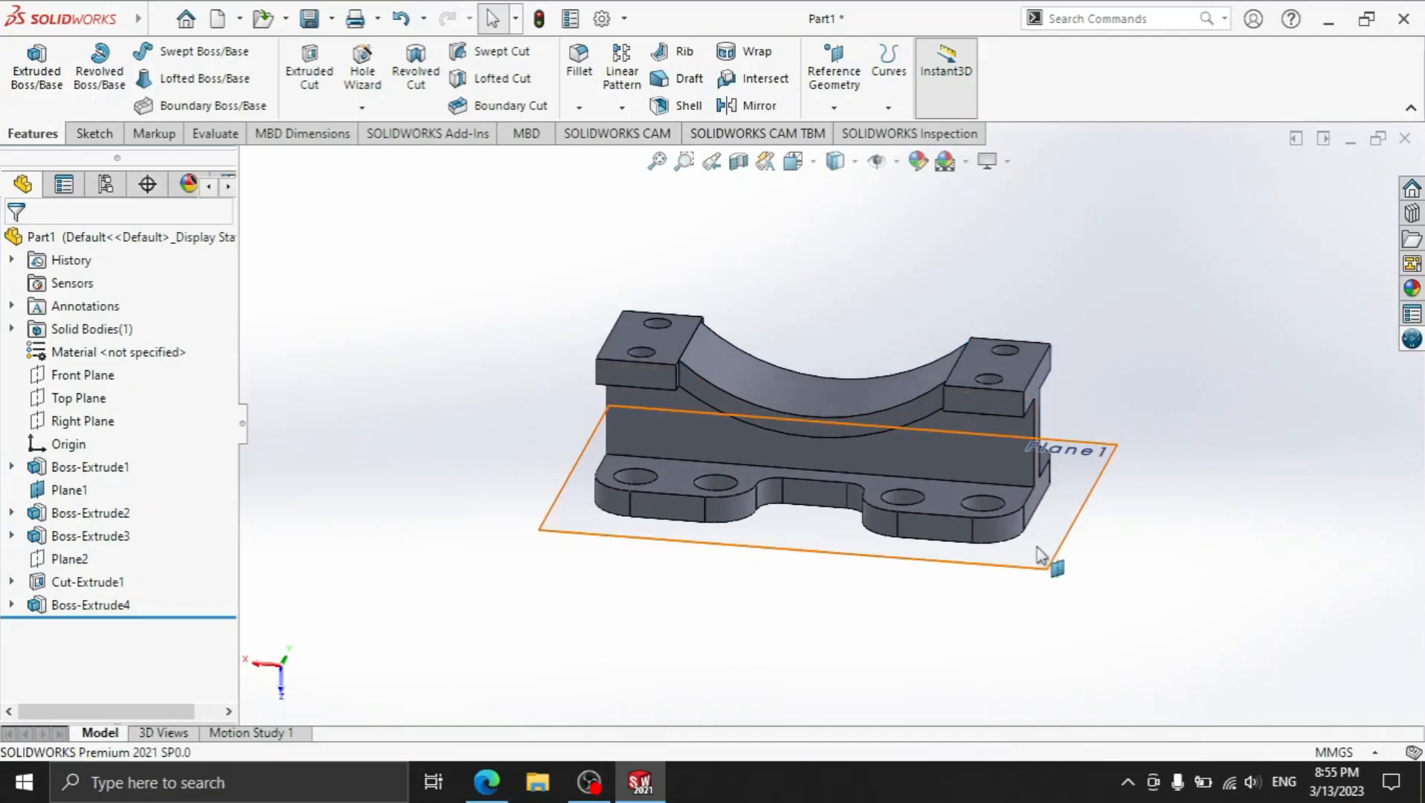
left_click(1045, 559)
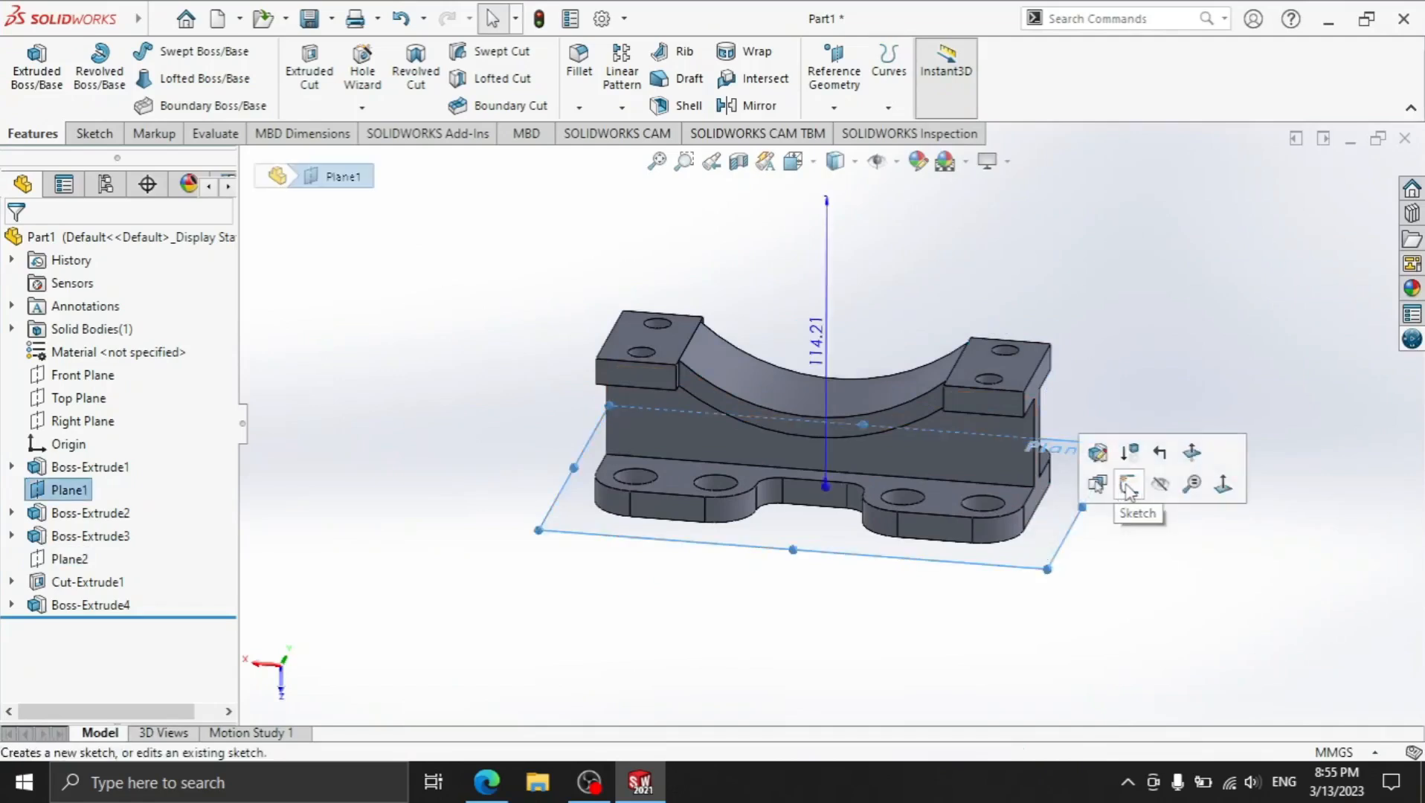
left_click(1149, 487)
Apply an orange-red appearance with RGB 255, 85, 63 to the whole part.
left_click(918, 161)
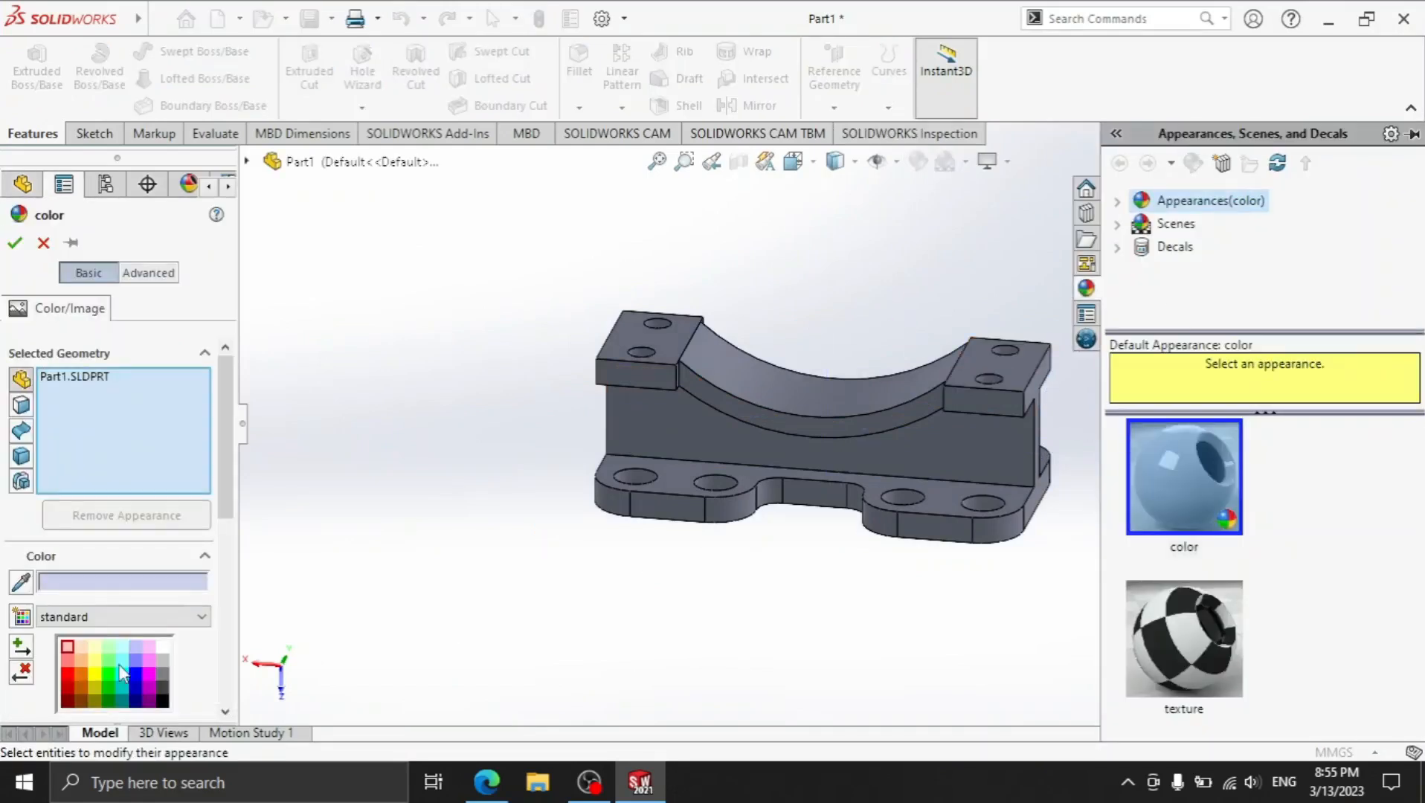
left_click(68, 674)
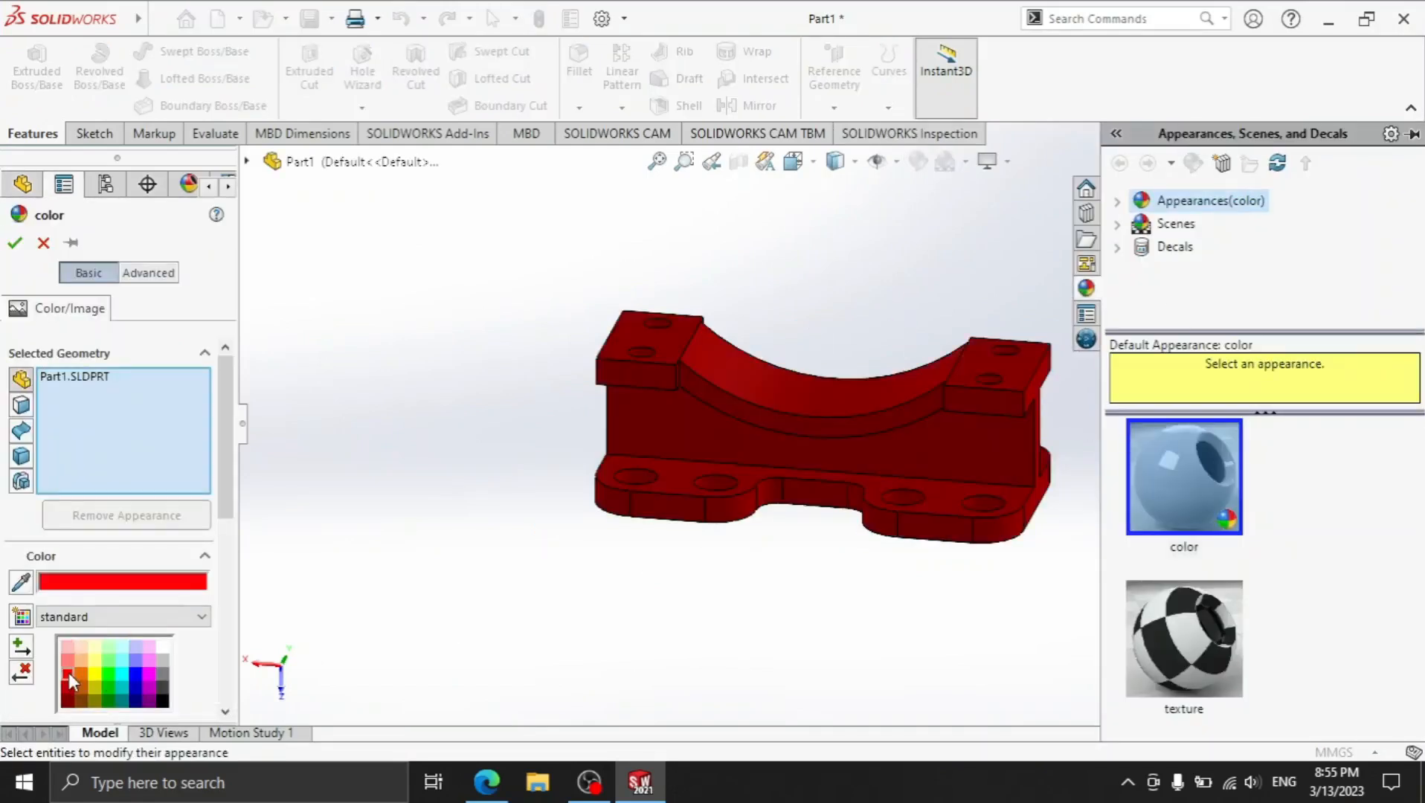
left_click(121, 673)
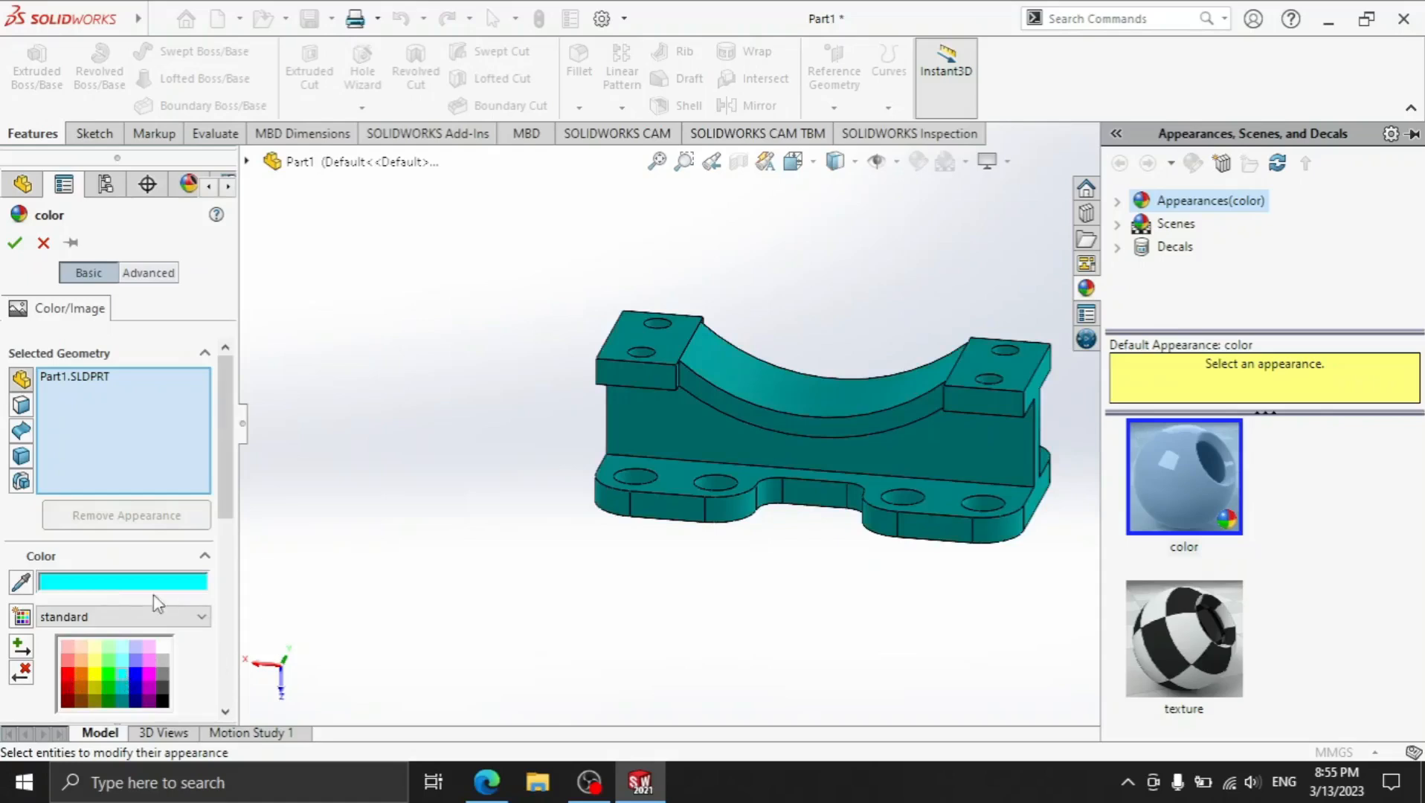
scroll(148, 647, "down", 3)
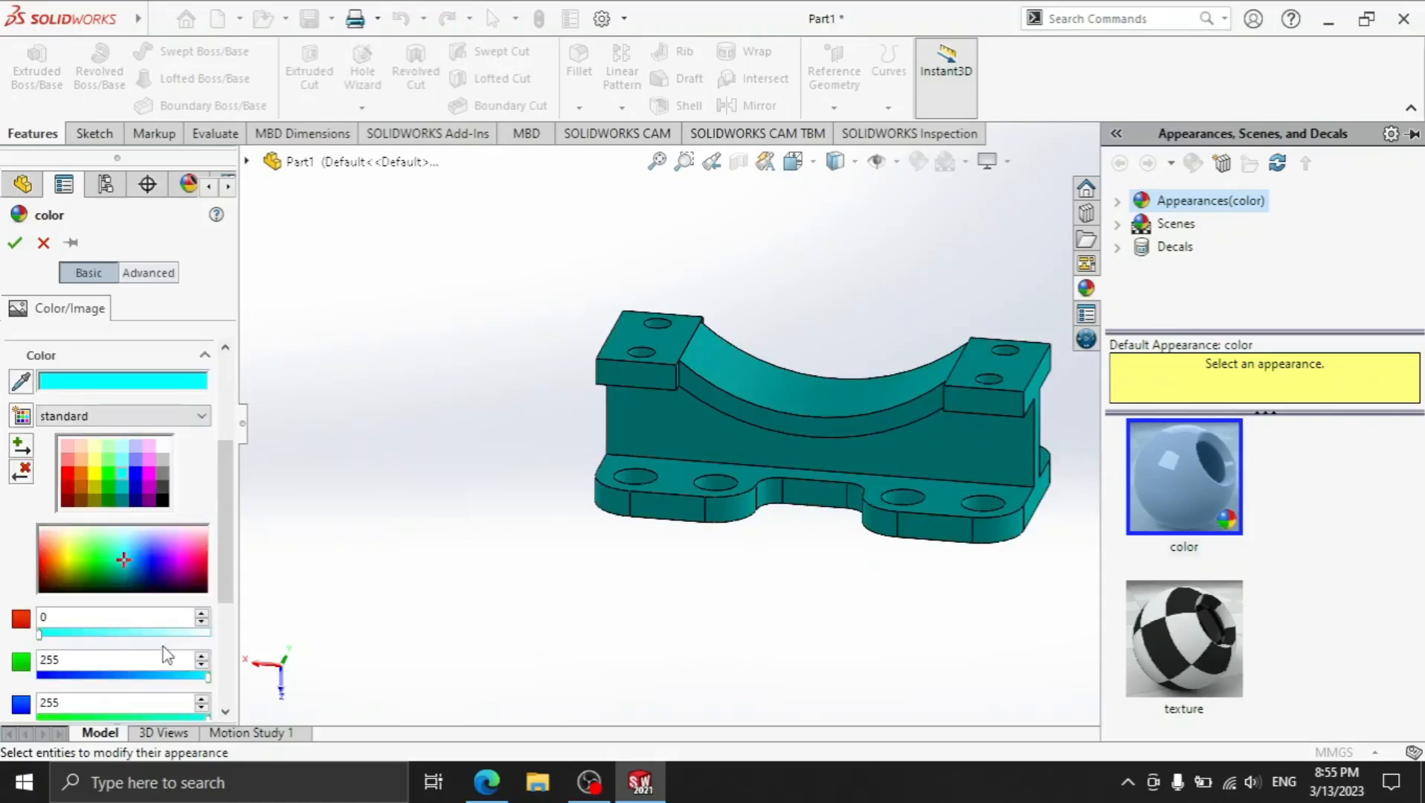
left_click_drag(126, 569, 44, 550)
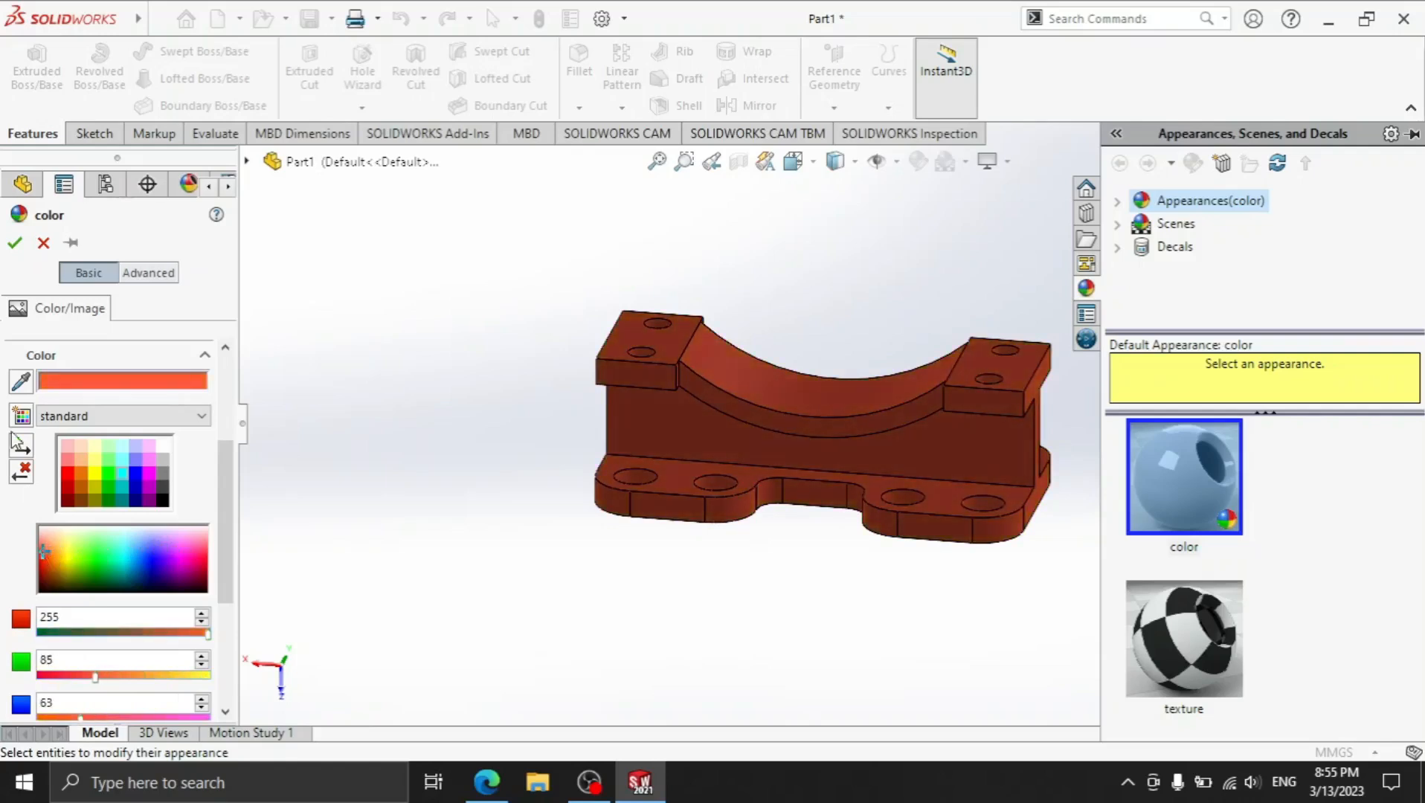
left_click(14, 242)
Inspect the finished bracket from standard and rotated views, checking the pads, saddle, web and base holes.
key("space")
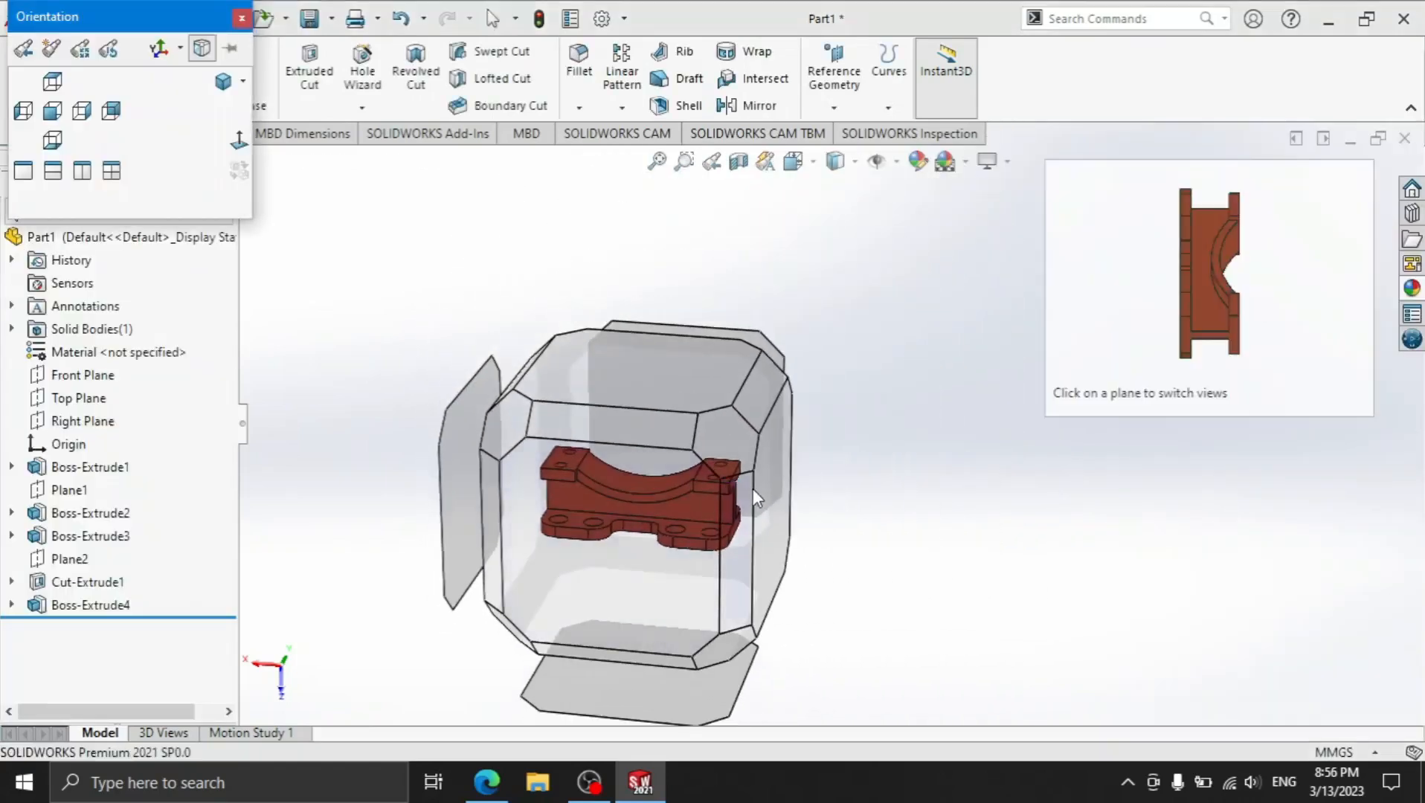
left_click(751, 489)
middle_click_drag(966, 542, 917, 485)
mouse_move(973, 271)
middle_mouse_down()
mouse_move(949, 252)
mouse_move(984, 240)
mouse_move(993, 254)
middle_mouse_up()
scroll(1137, 397, "up", 3)
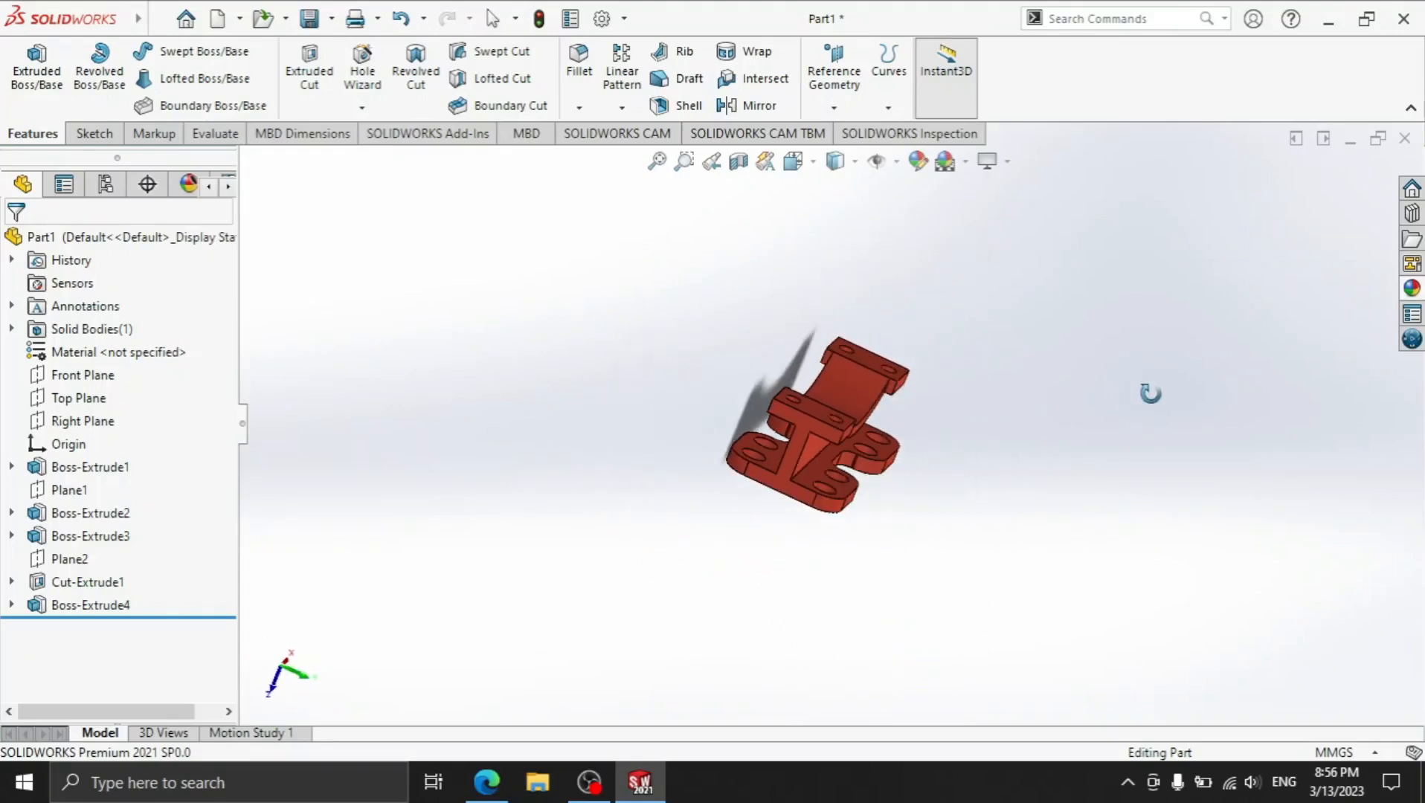
scroll(878, 470, "down", 3)
key("space")
key("Escape")
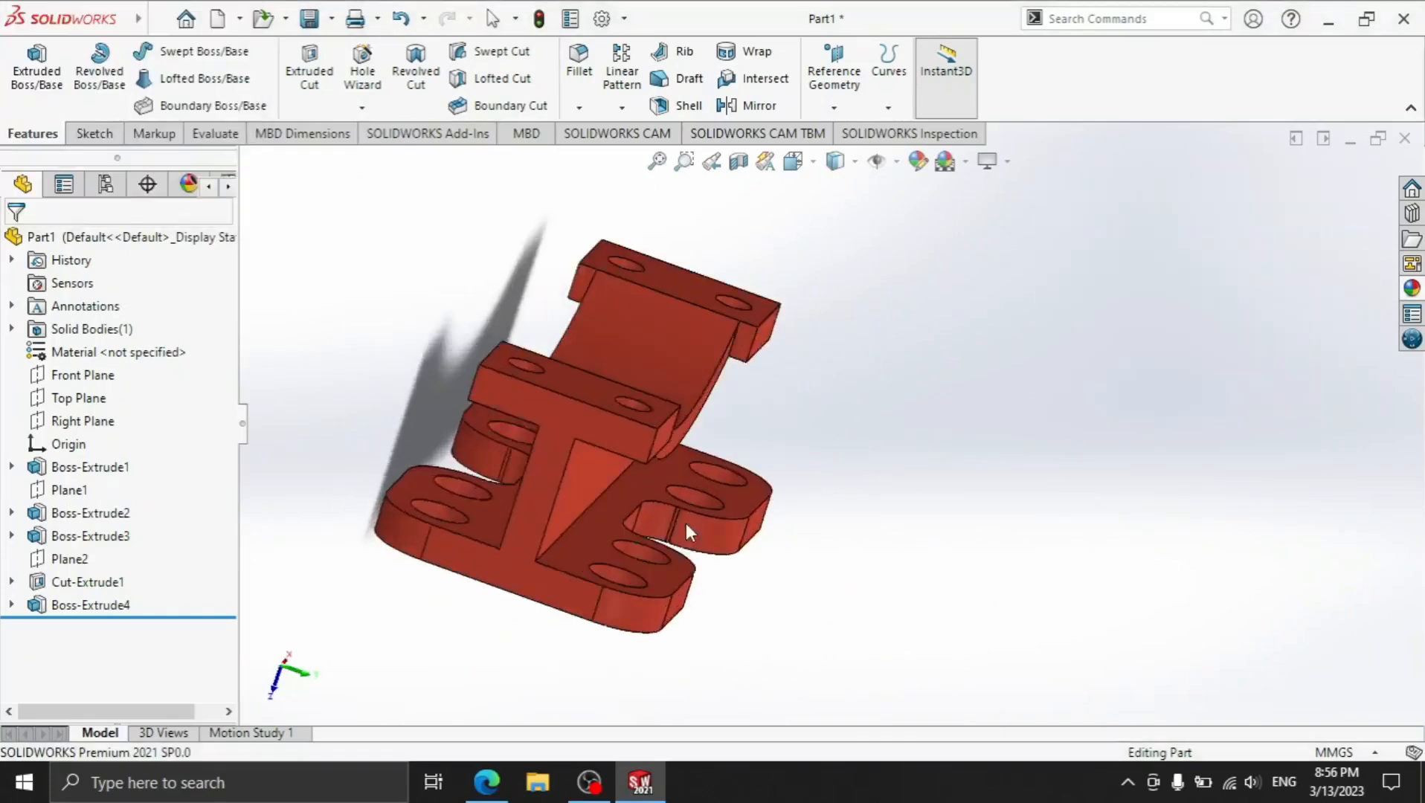
scroll(883, 464, "up", 6)
scroll(1226, 495, "down", 2)
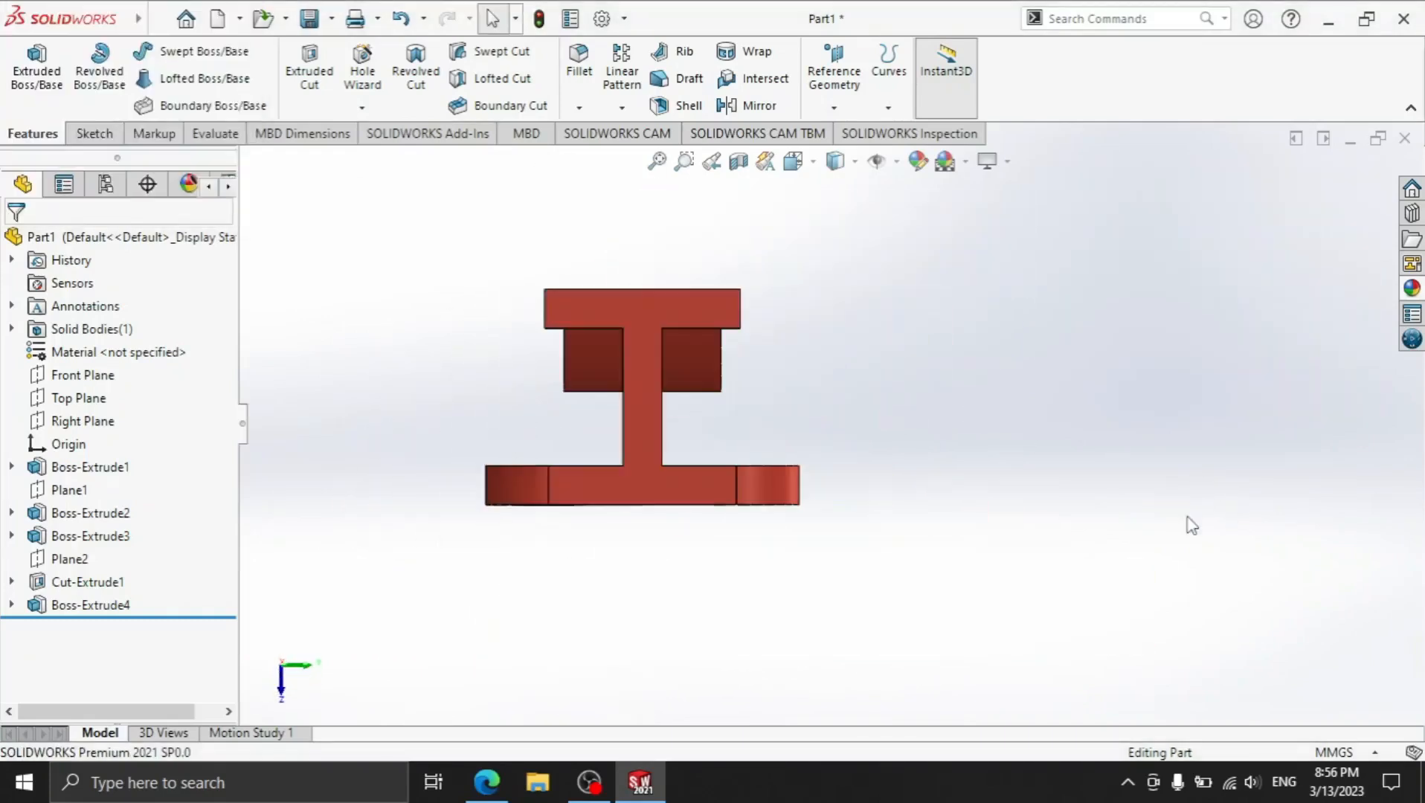
middle_click_drag(942, 360, 1152, 395)
middle_click_drag(868, 339, 892, 334)
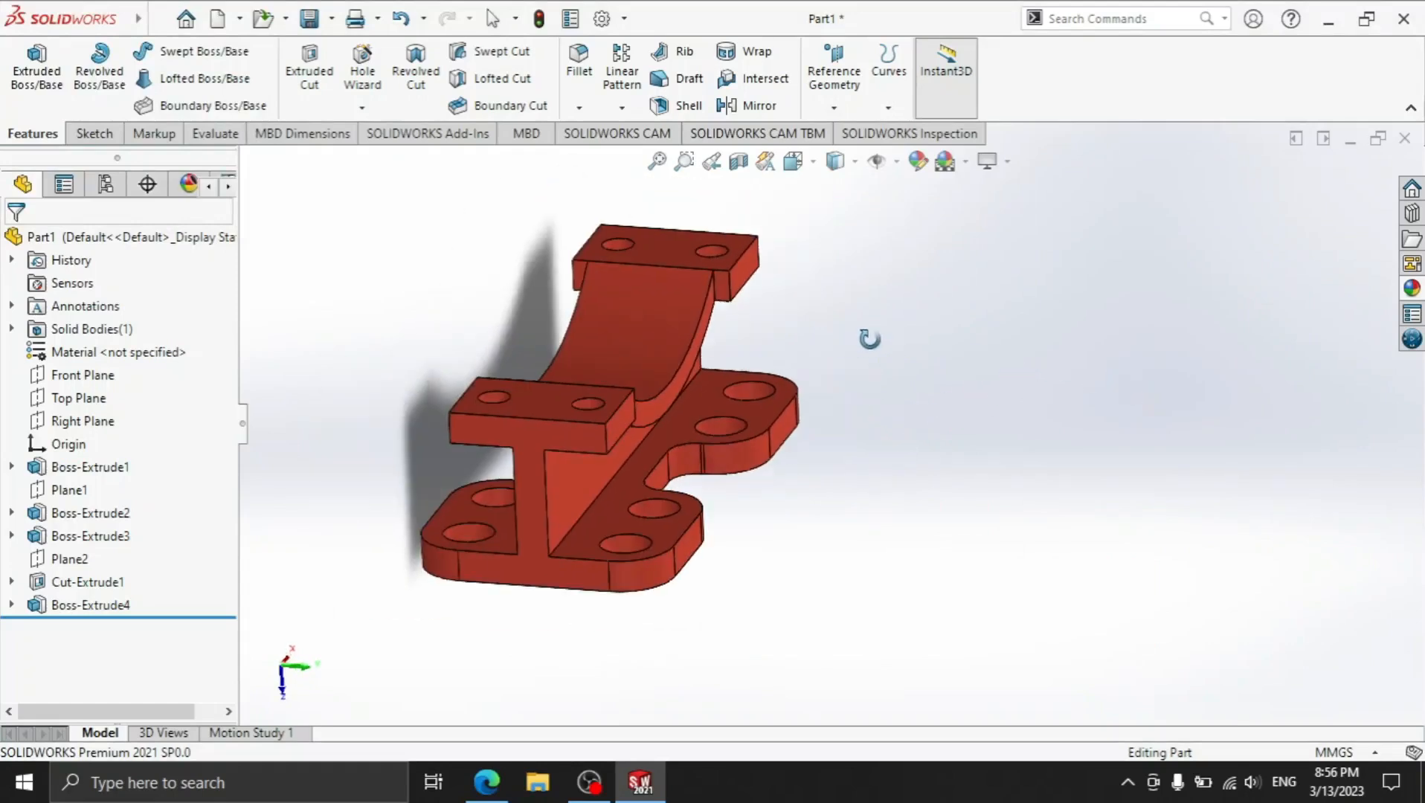
middle_click_drag(816, 242, 841, 275)
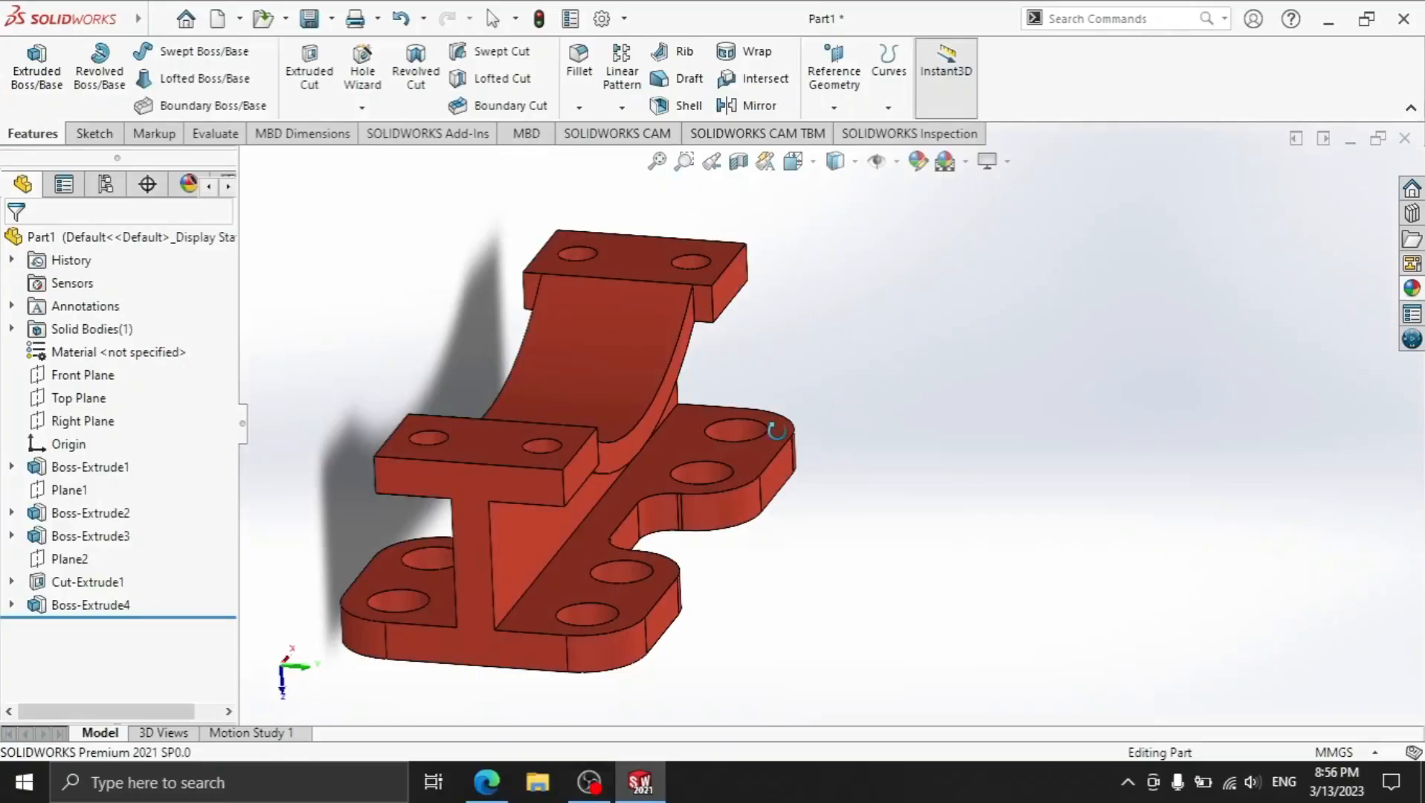
key("space")
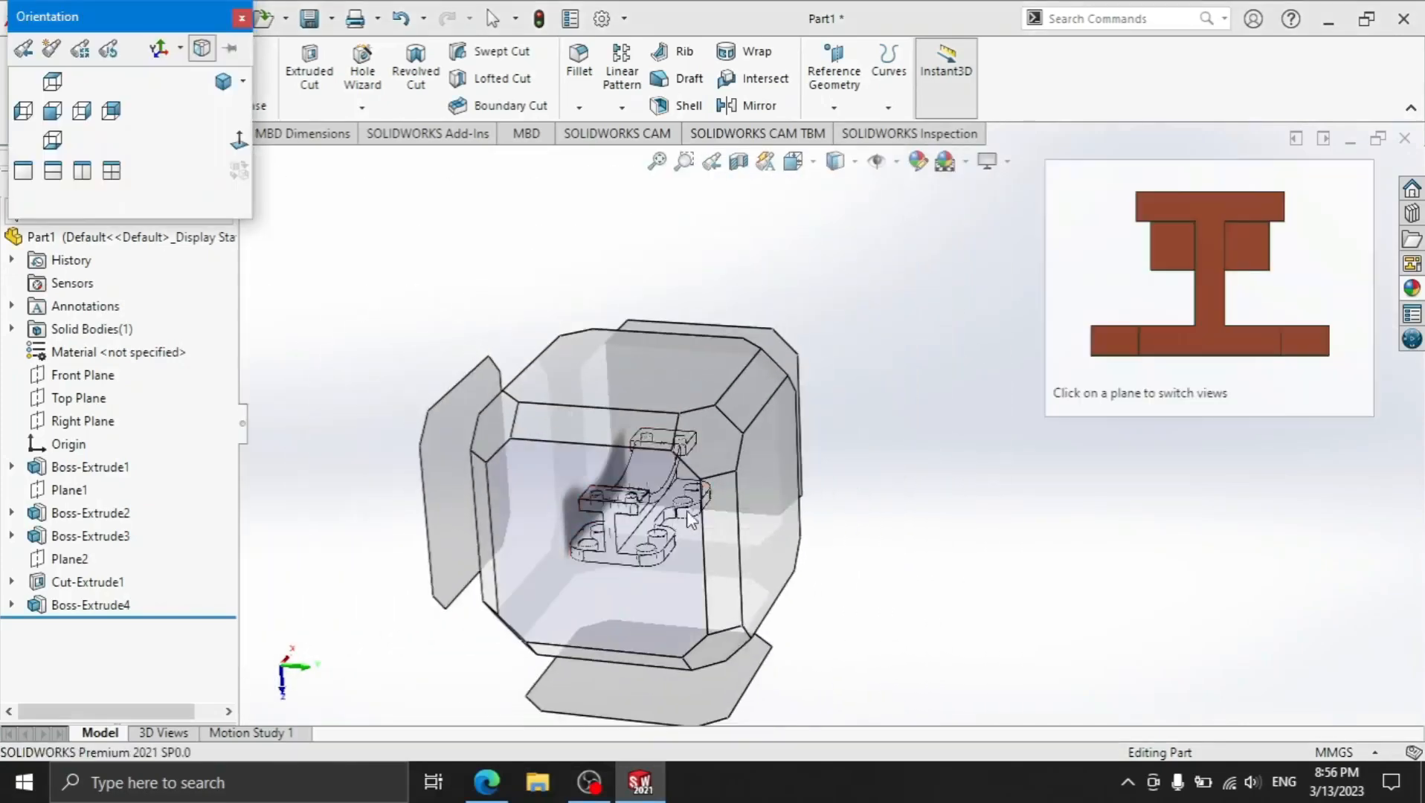
left_click(731, 481)
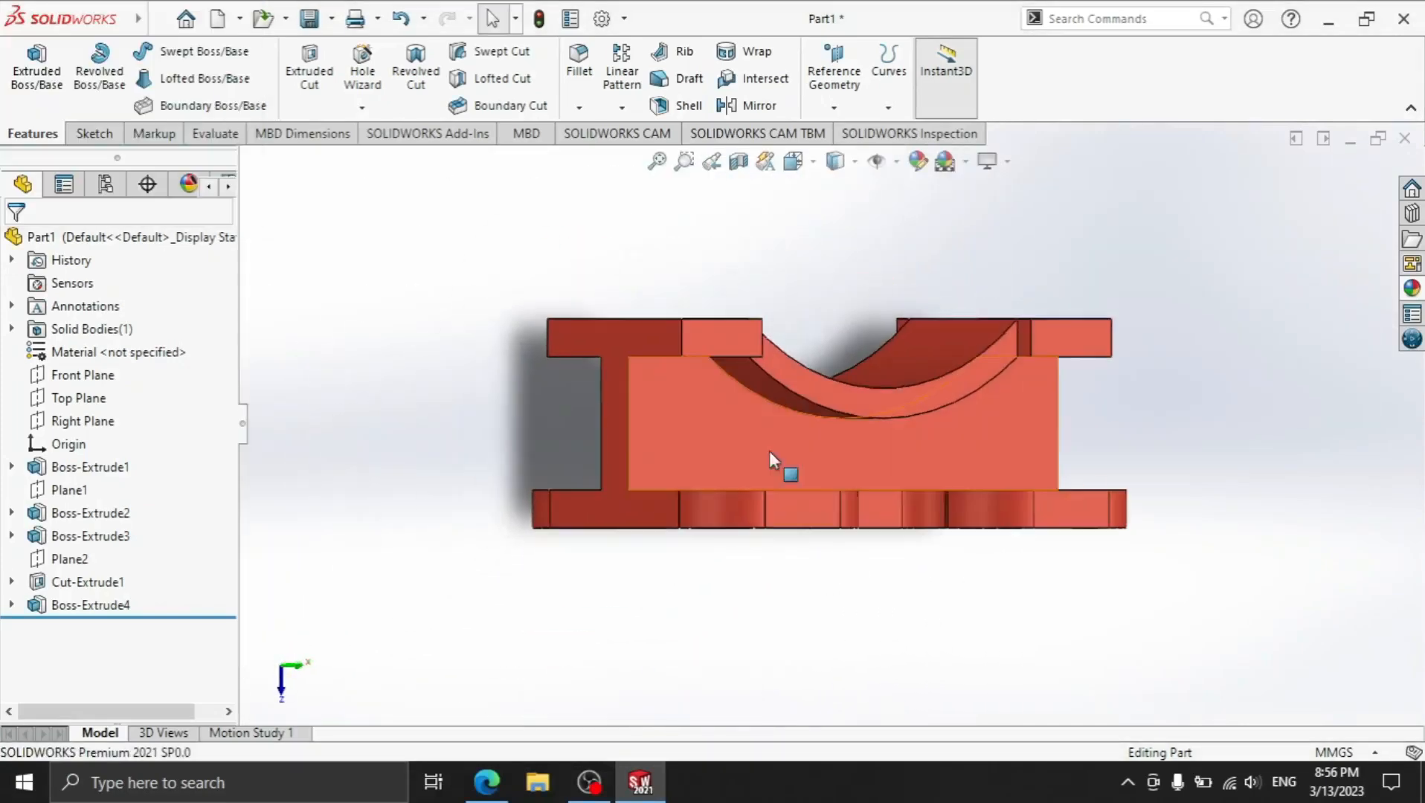
middle_click_drag(867, 386, 904, 404)
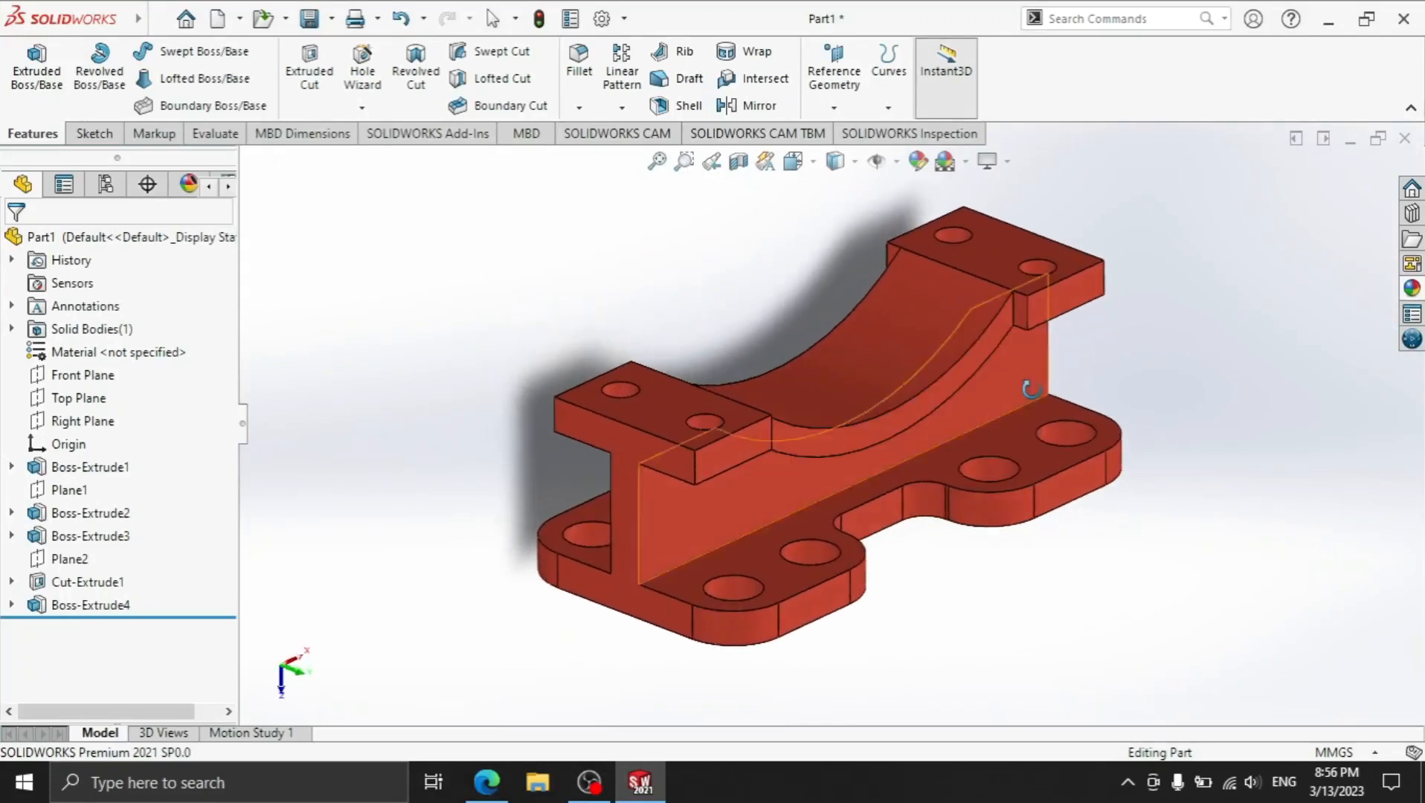
scroll(1224, 372, "down", 2)
scroll(1363, 450, "down", 1)
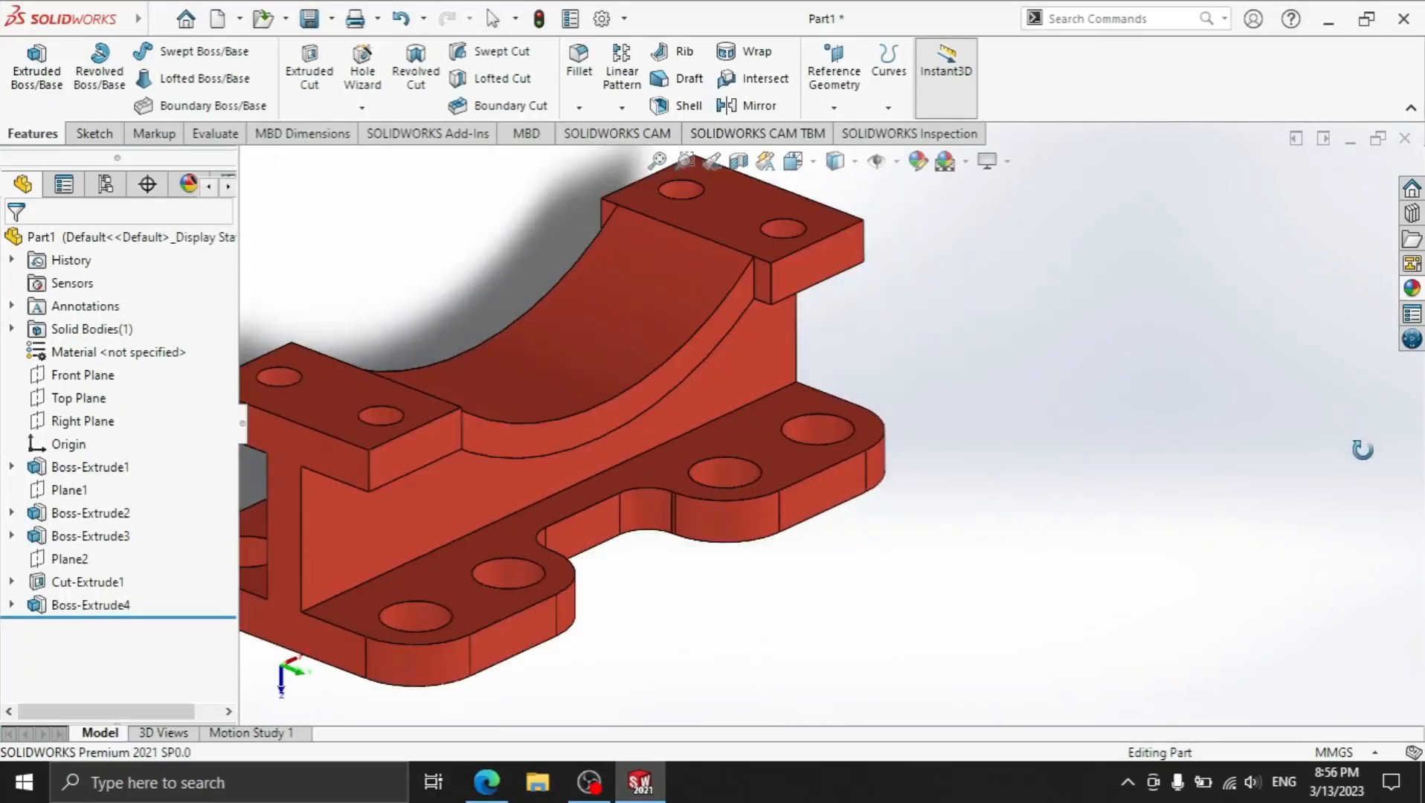